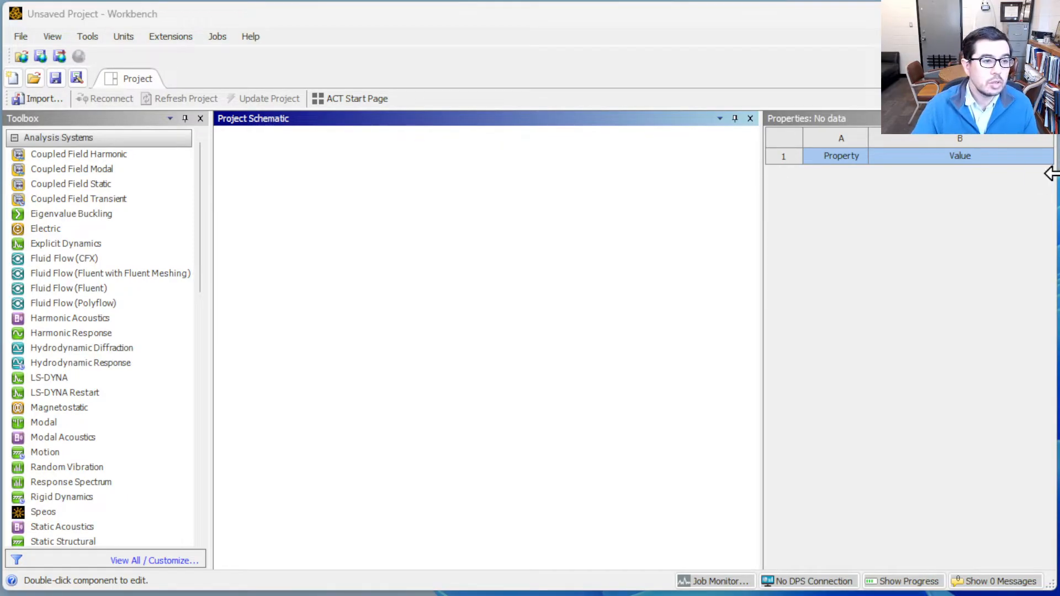
# Step: Open the recent heated_turkey.wbpj project, open its Transient Thermal model in Mechanical, and display the mesh settings
pyautogui.click(15, 43)
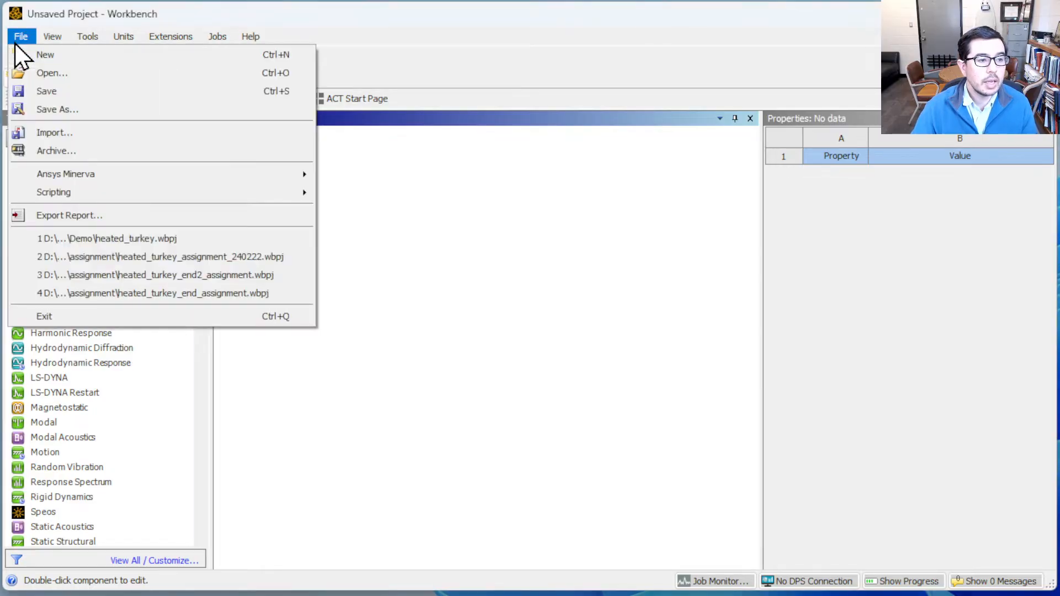
pyautogui.click(125, 239)
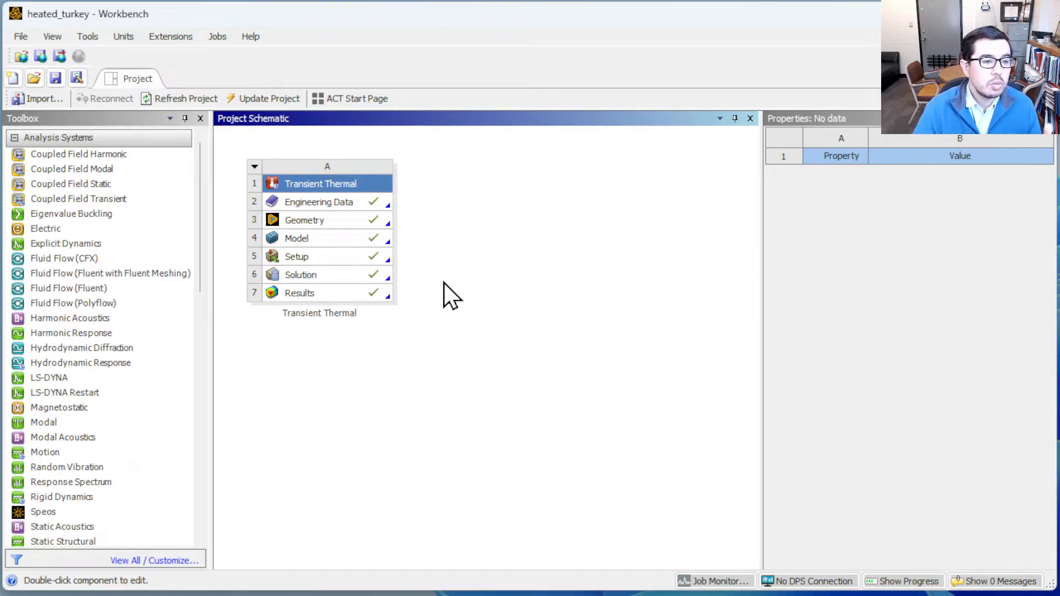
pyautogui.doubleClick(294, 241)
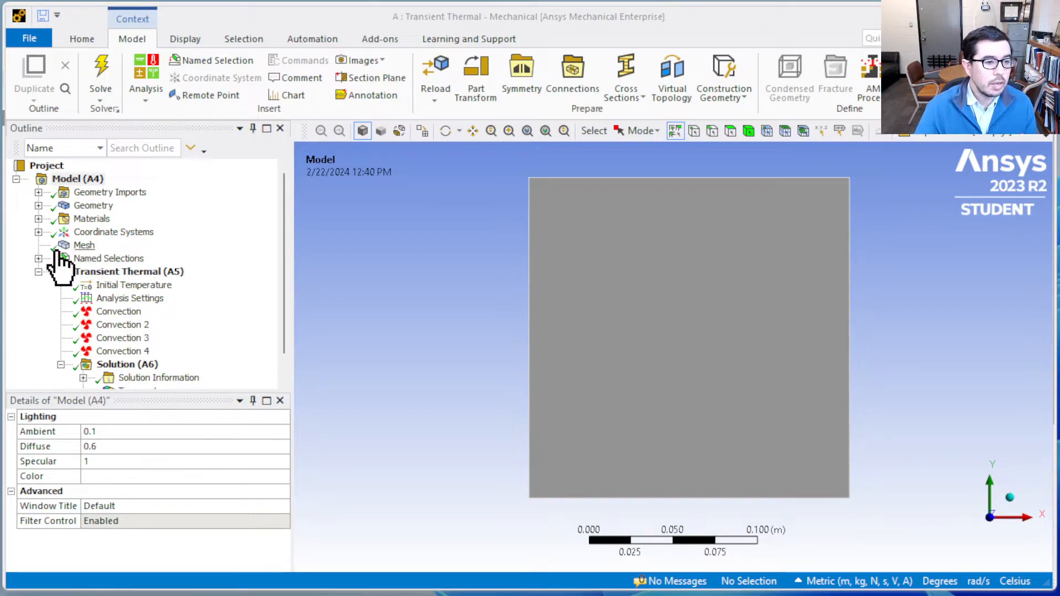
pyautogui.click(83, 246)
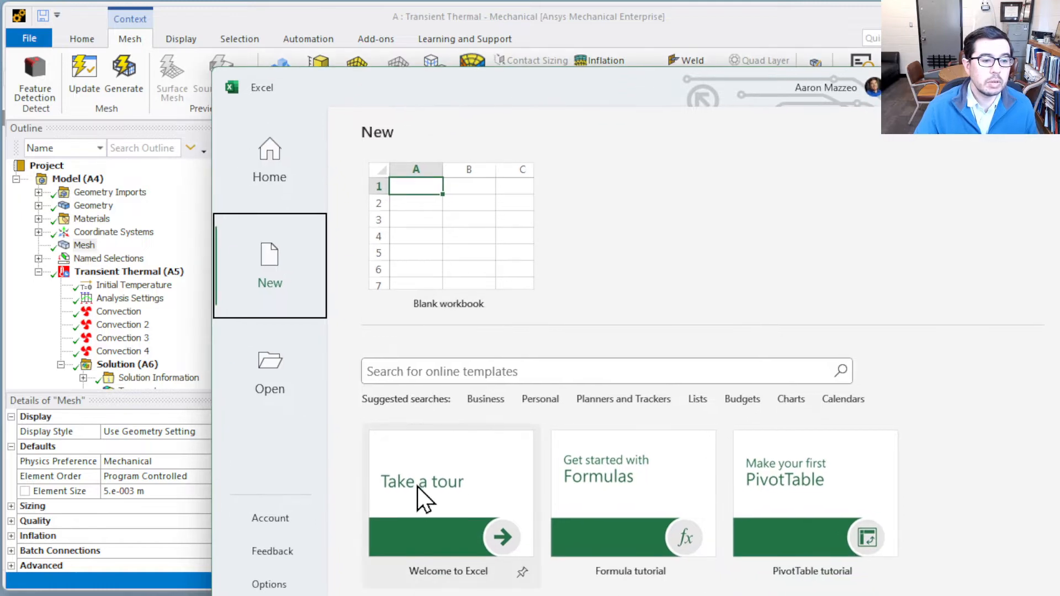
# Step: Switch to Excel, create a blank workbook, and list 2, 4, 8, 16, 32, 64 and 128 in cells A1 to A7
pyautogui.click(429, 264)
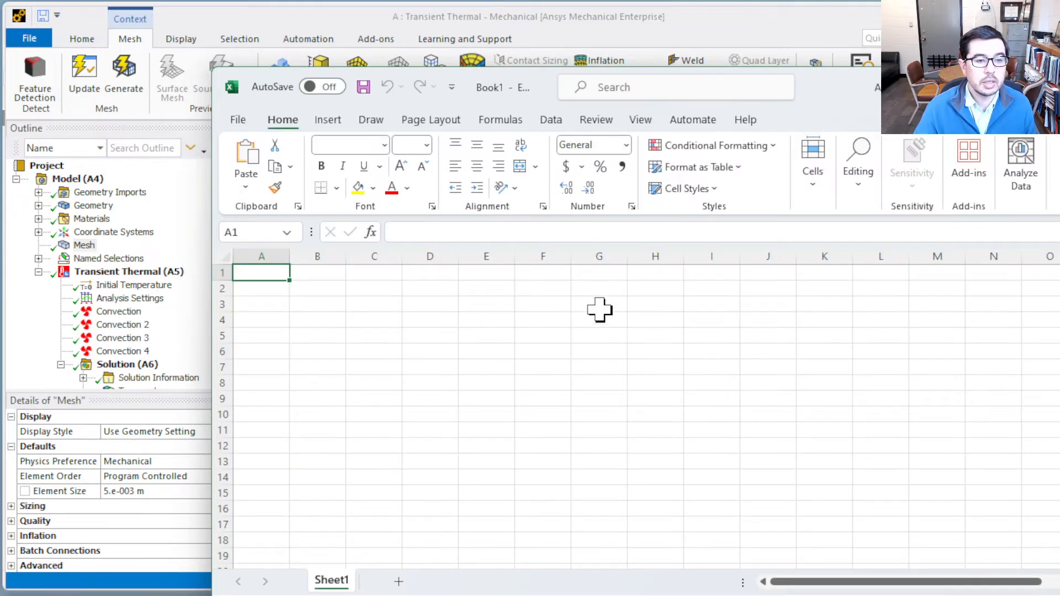
pyautogui.moveTo(496, 95); pyautogui.dragTo(472, 55)
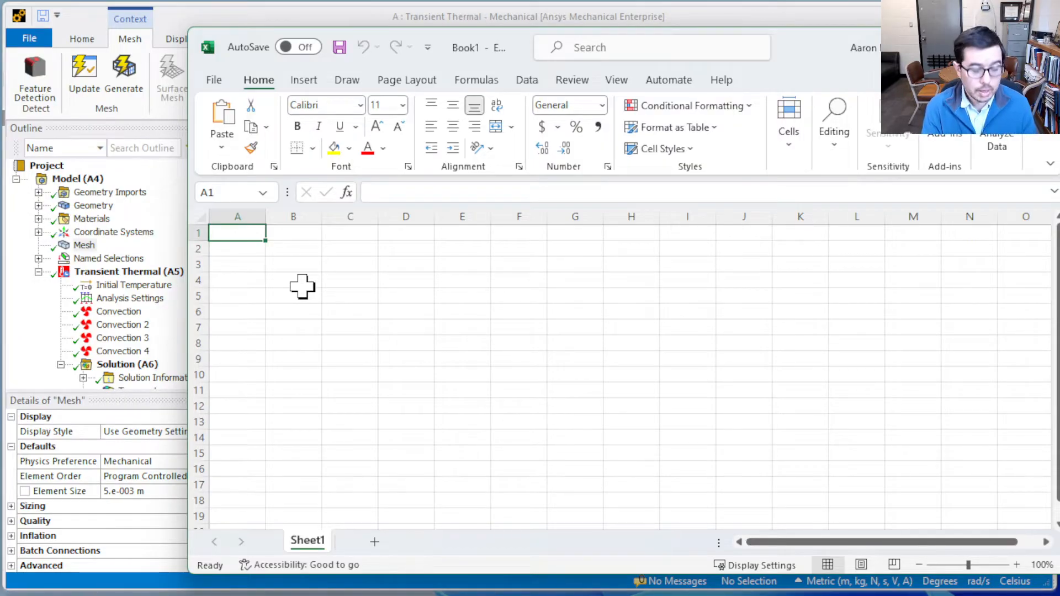
pyautogui.write('2')
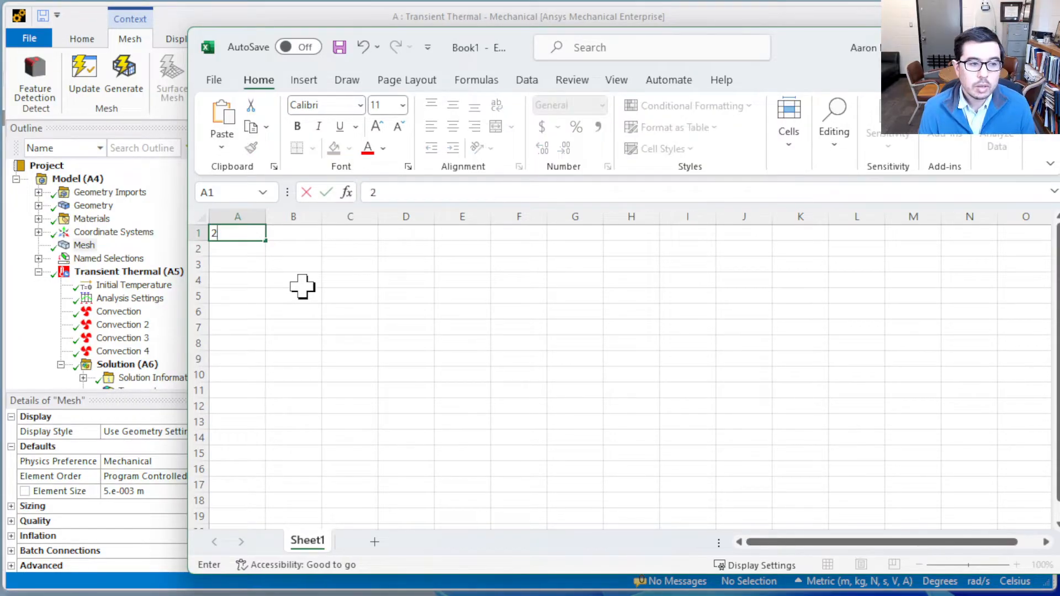
pyautogui.press('Return')
pyautogui.write('4')
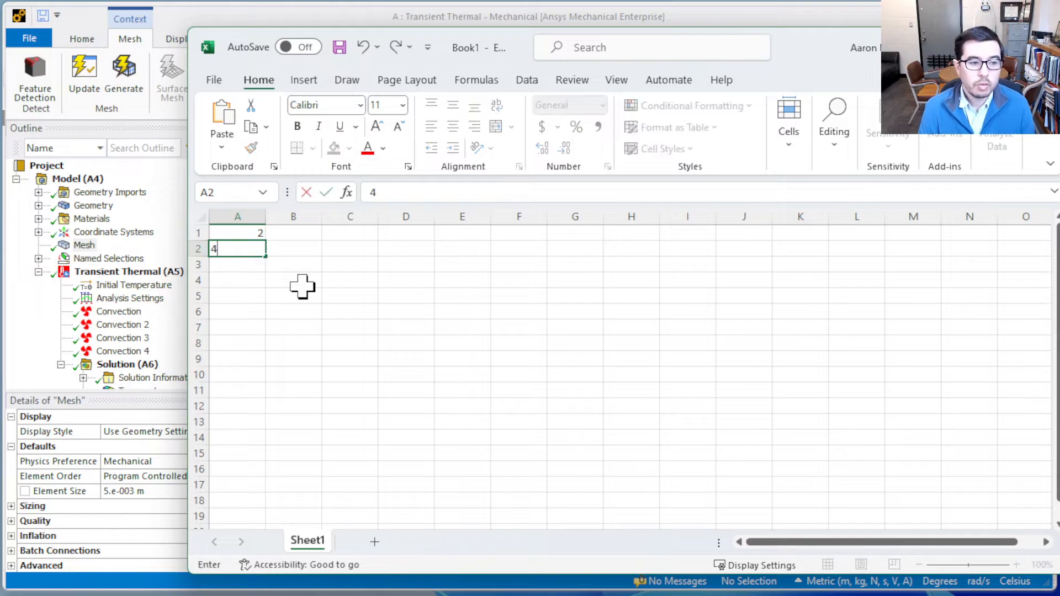
pyautogui.press('Return')
pyautogui.write('8')
pyautogui.press('Return')
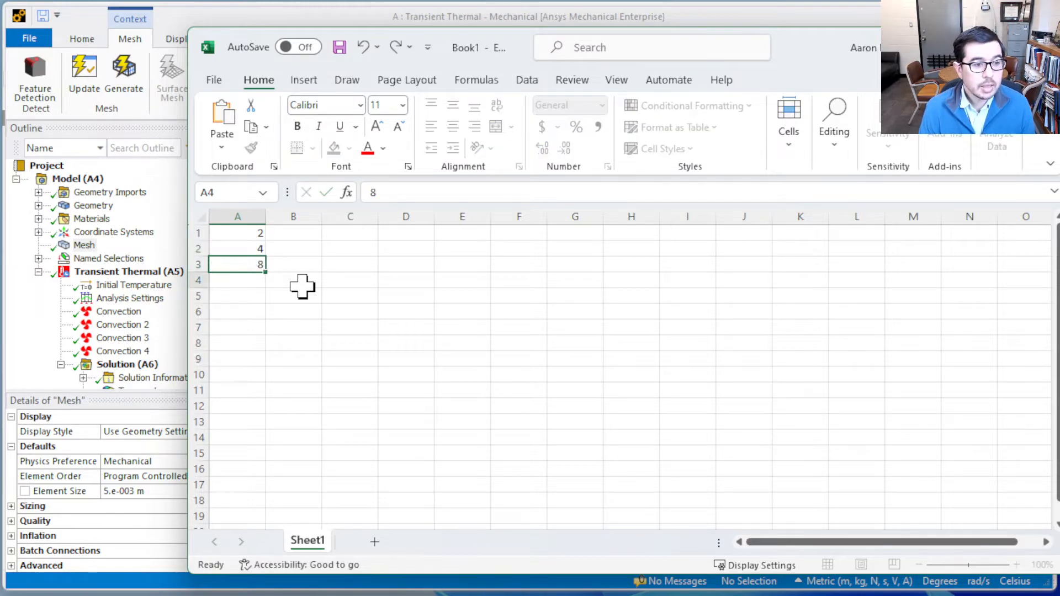
pyautogui.write('16')
pyautogui.press('Return')
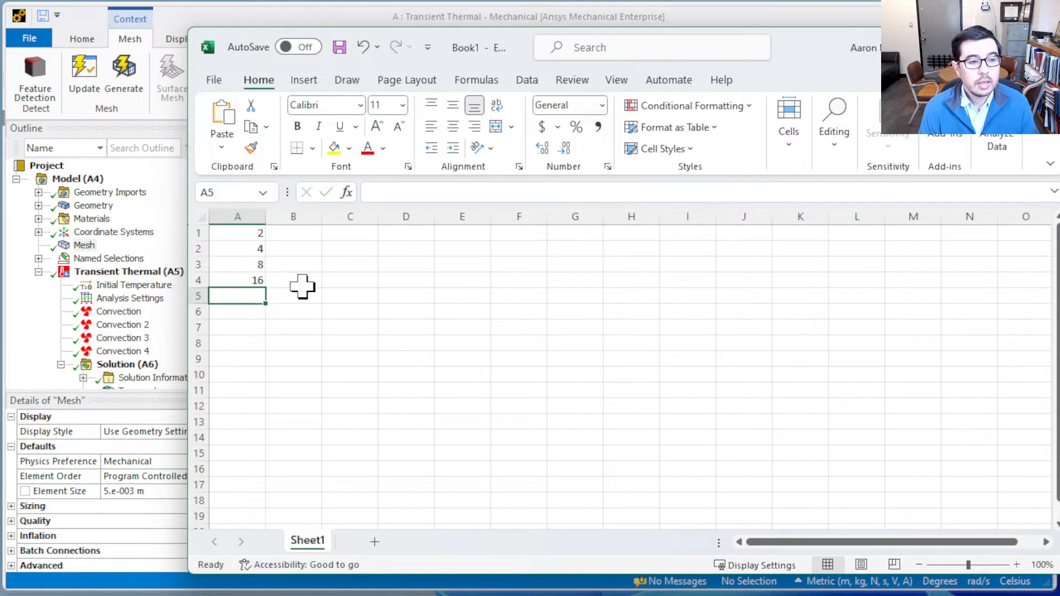
pyautogui.write('32')
pyautogui.press('Return')
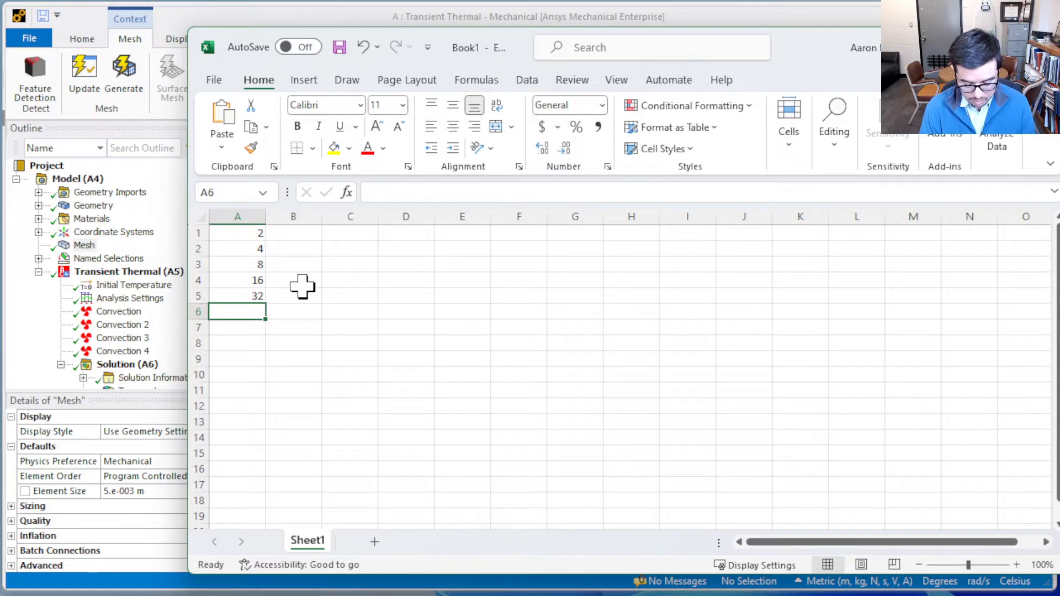
pyautogui.write('64')
pyautogui.press('Return')
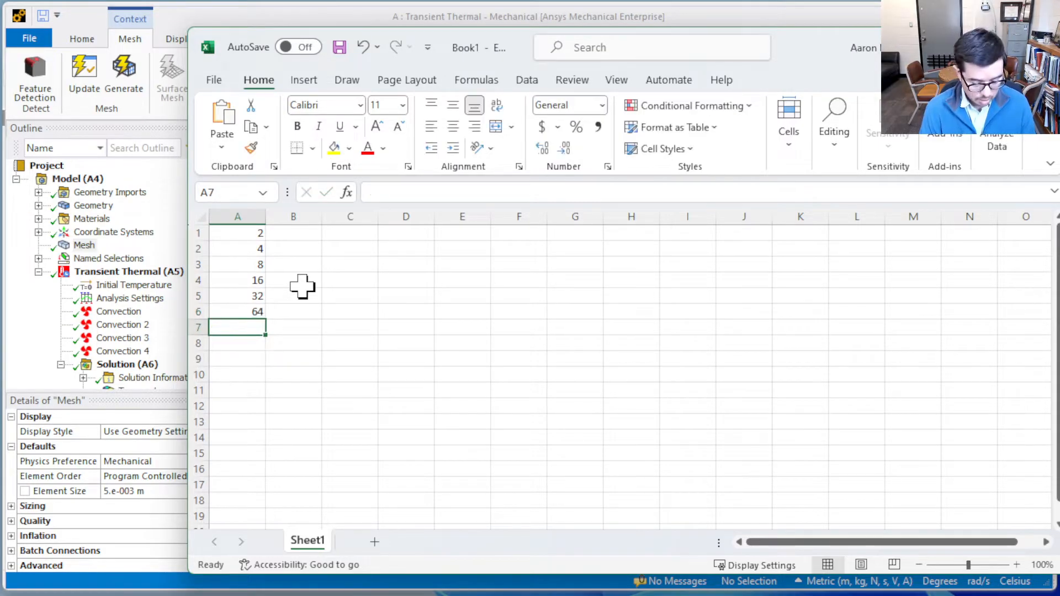
pyautogui.write('128')
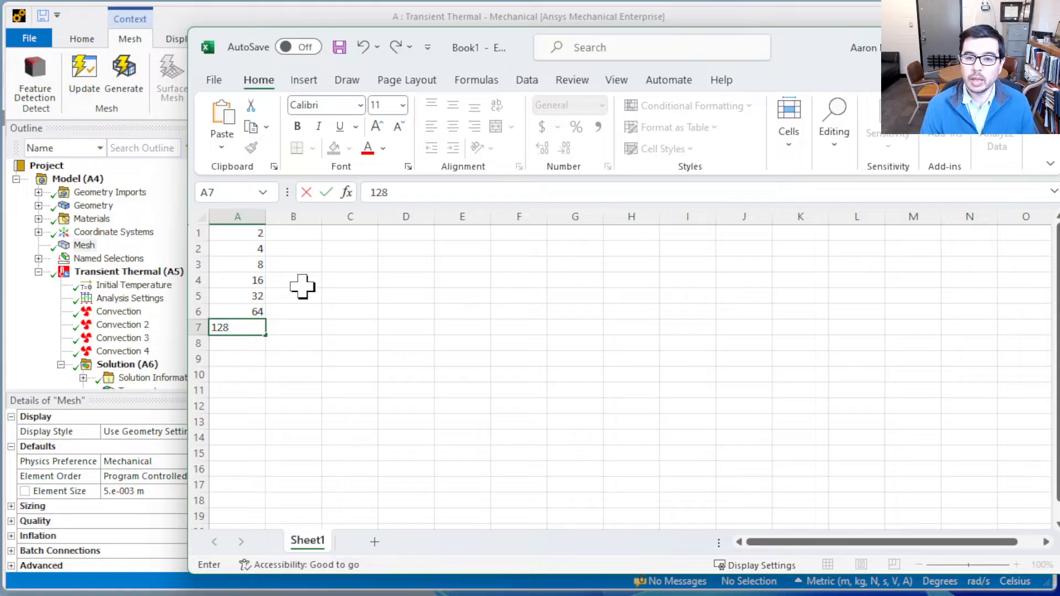
pyautogui.press('Return')
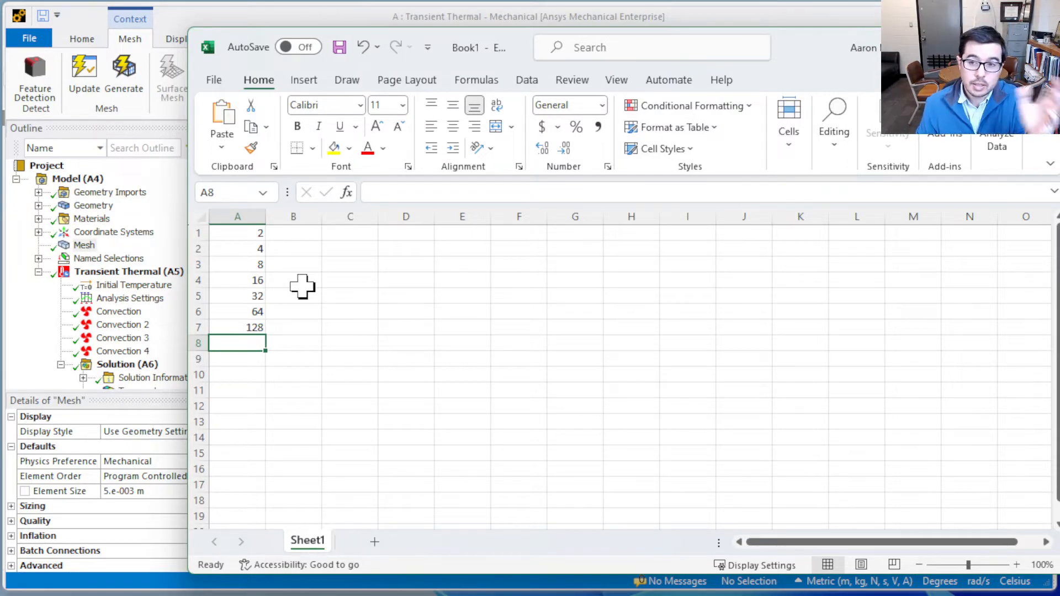
# Step: Enter the formula =0.19/A1 in cell B1
pyautogui.press('Up')
pyautogui.press('Up')
pyautogui.press('Up')
pyautogui.press('Up')
pyautogui.press('Up')
pyautogui.press('Up')
pyautogui.press('Up')
pyautogui.press('Right')
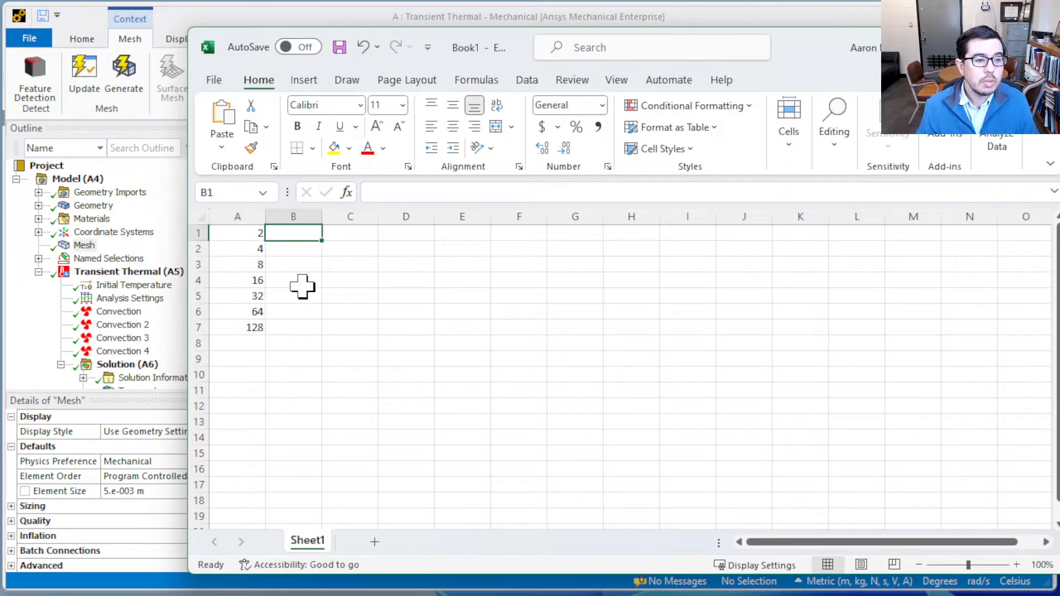
pyautogui.write('=')
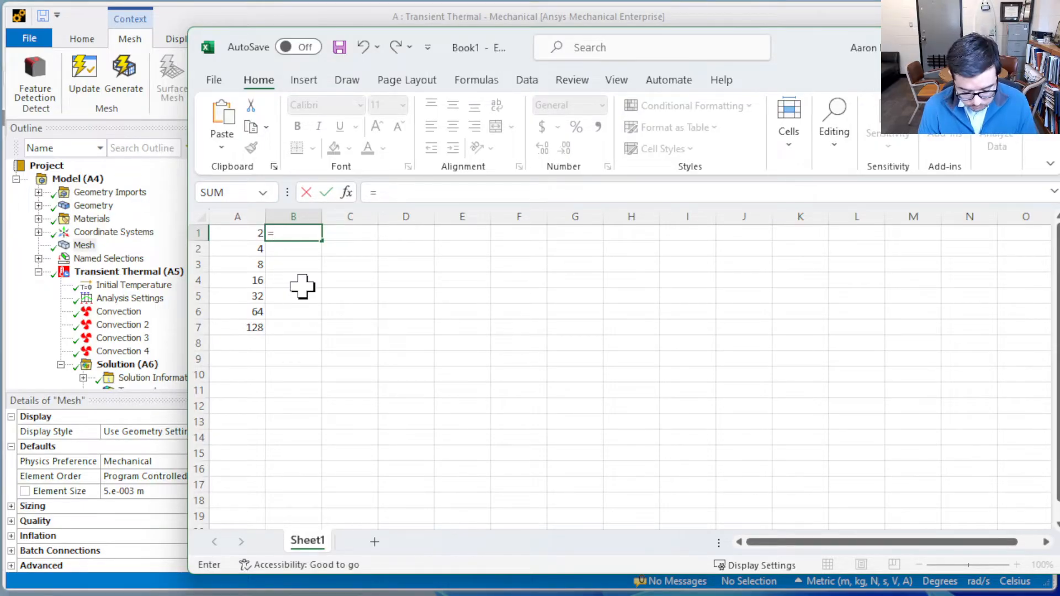
pyautogui.write('0.')
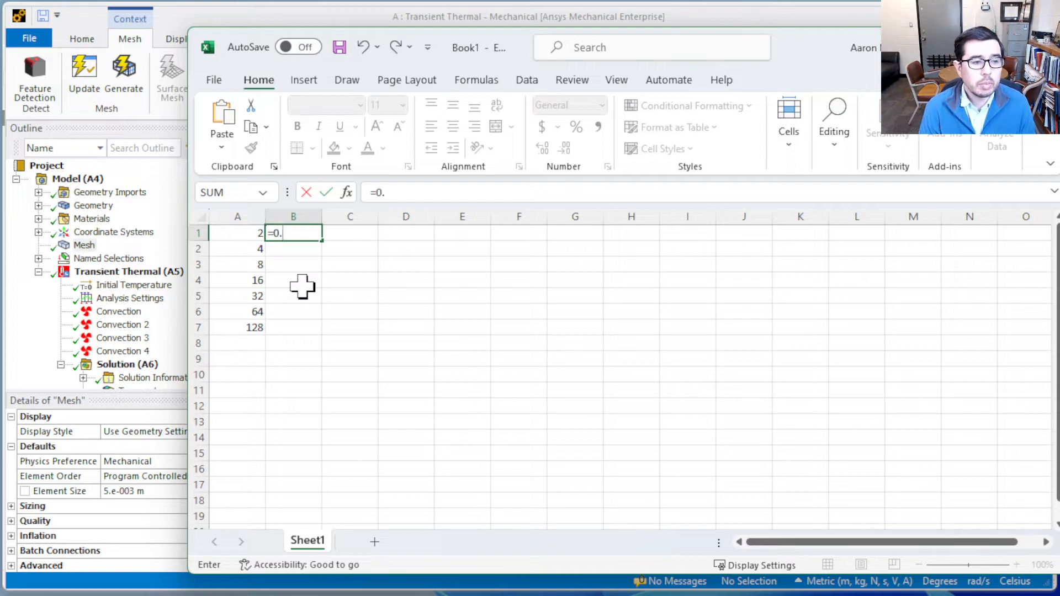
pyautogui.write('19')
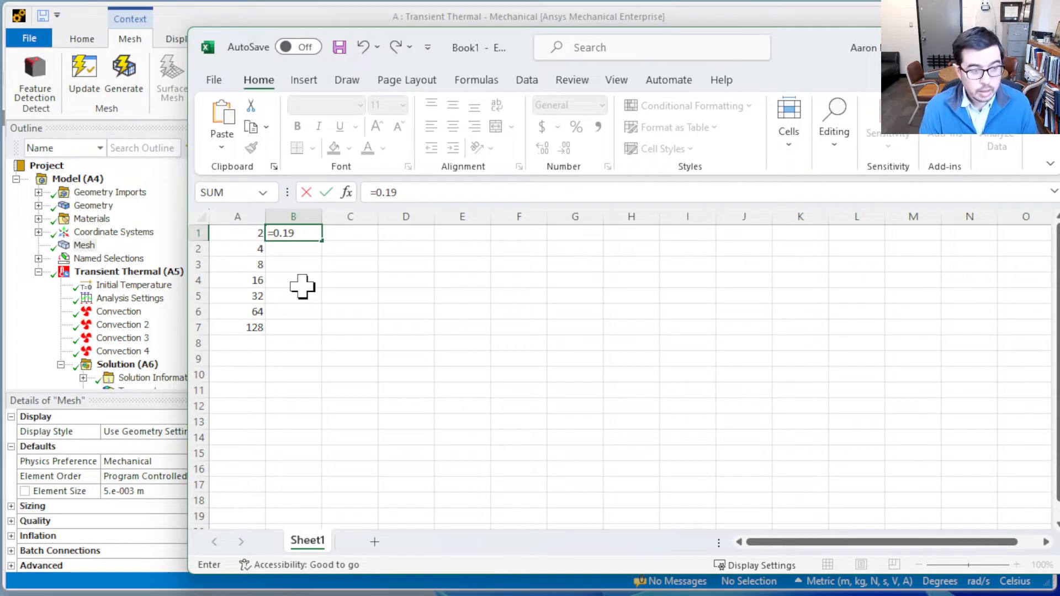
pyautogui.write('/')
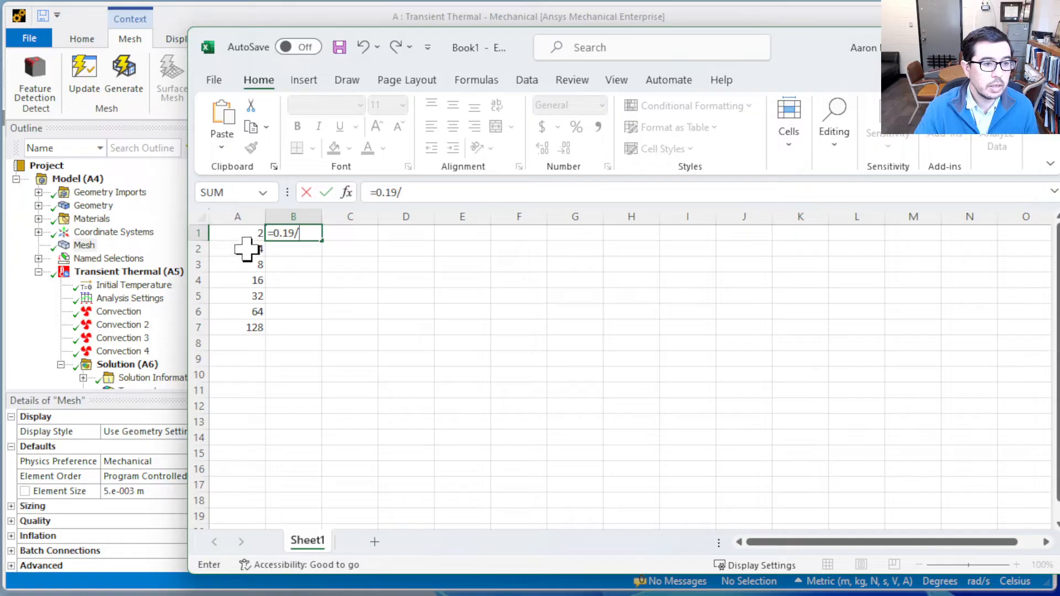
pyautogui.click(243, 233)
pyautogui.press('Return')
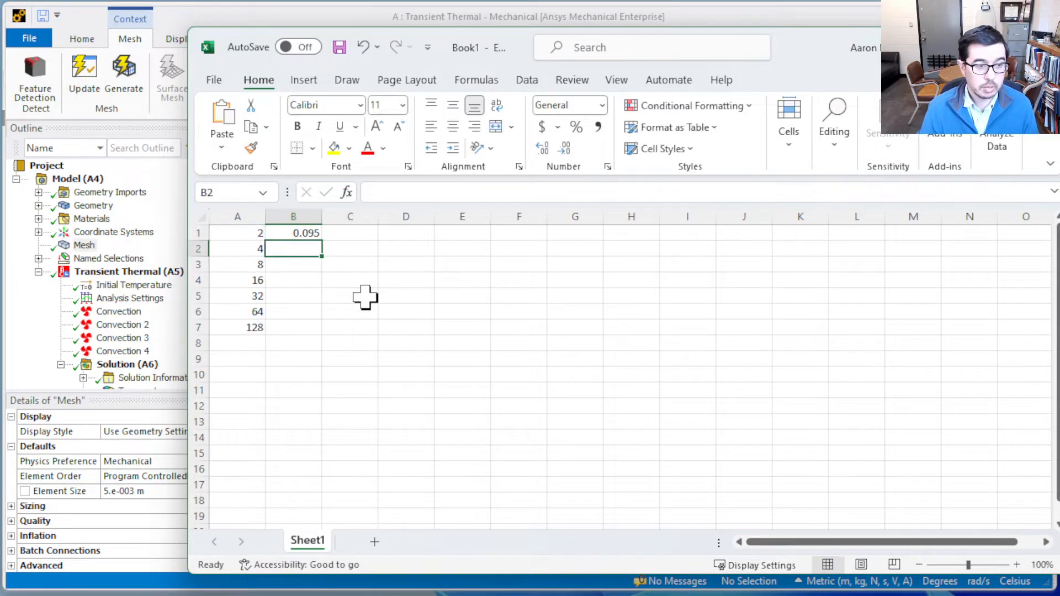
# Step: Copy the B1 formula into cells B2 to B7, beside the remaining division counts
pyautogui.press('Up')
pyautogui.hotkey('ctrl', 'c')
pyautogui.press('Down')
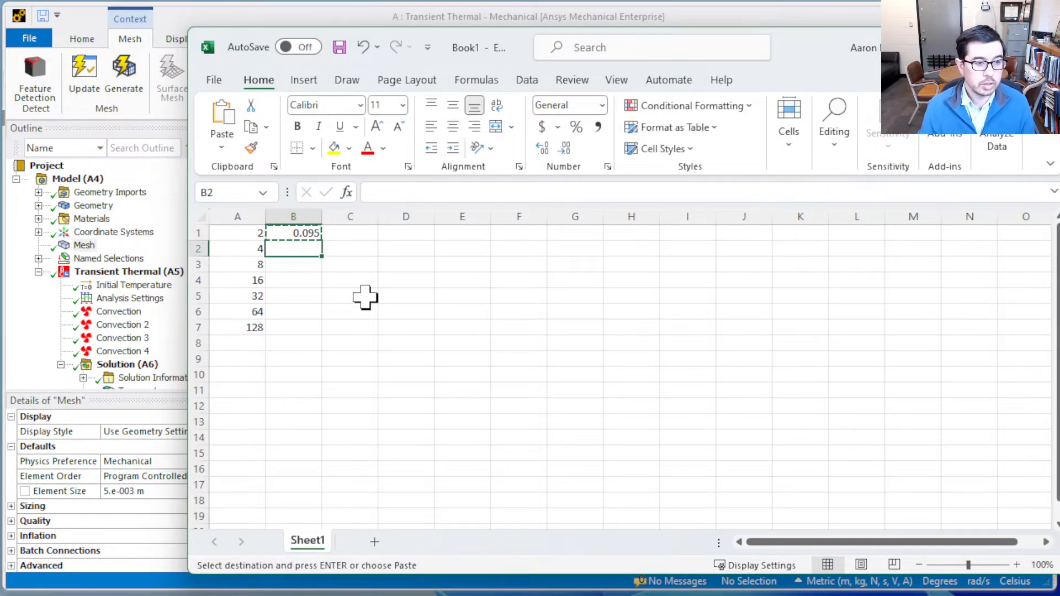
pyautogui.hotkey('shift', 'Down')
pyautogui.hotkey('shift', 'Down')
pyautogui.hotkey('shift', 'Down')
pyautogui.hotkey('shift', 'Down')
pyautogui.hotkey('shift', 'Down')
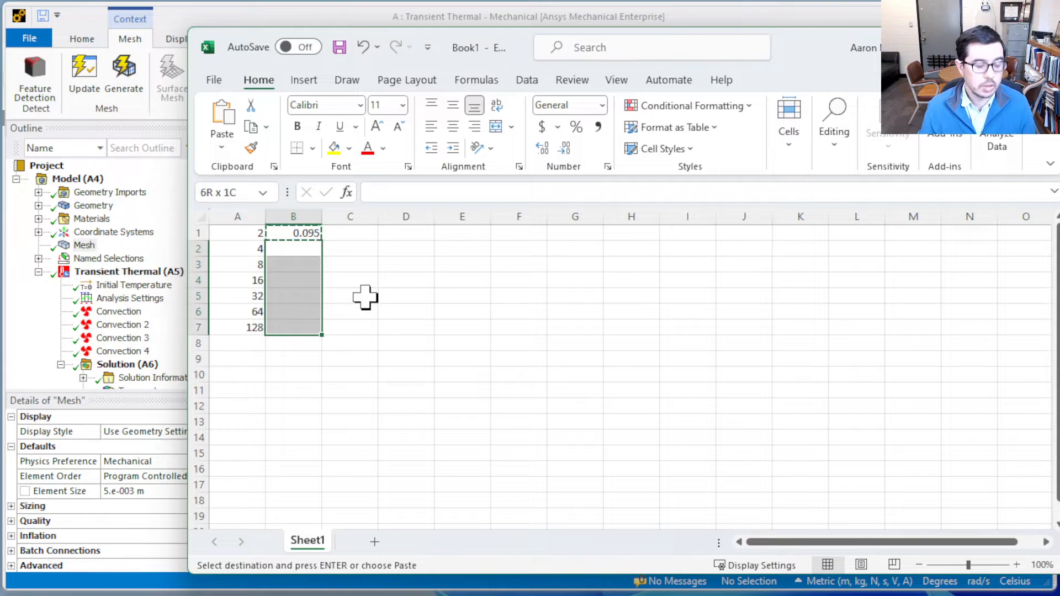
pyautogui.hotkey('ctrl', 'v')
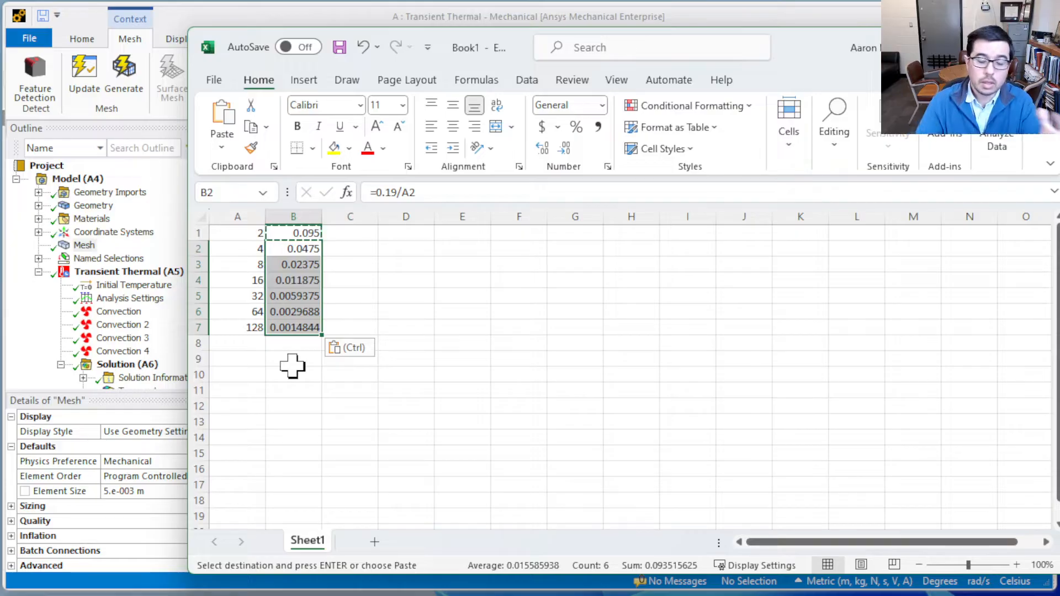
pyautogui.click(233, 330)
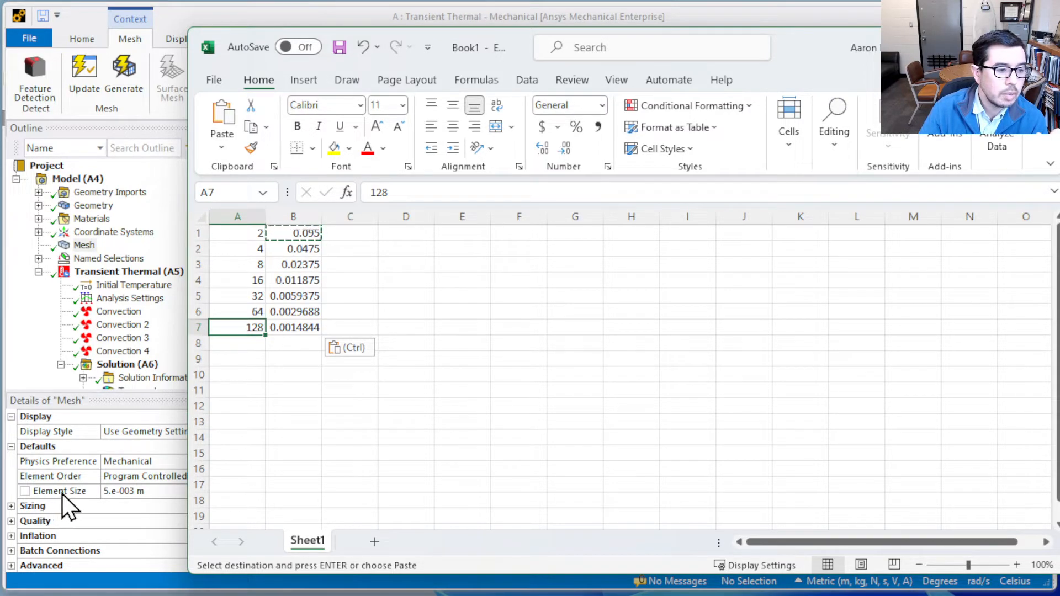
# Step: Switch back to Ansys Mechanical, set the mesh element size to 0.095 m, and generate the mesh
pyautogui.click(115, 492)
pyautogui.click(138, 493)
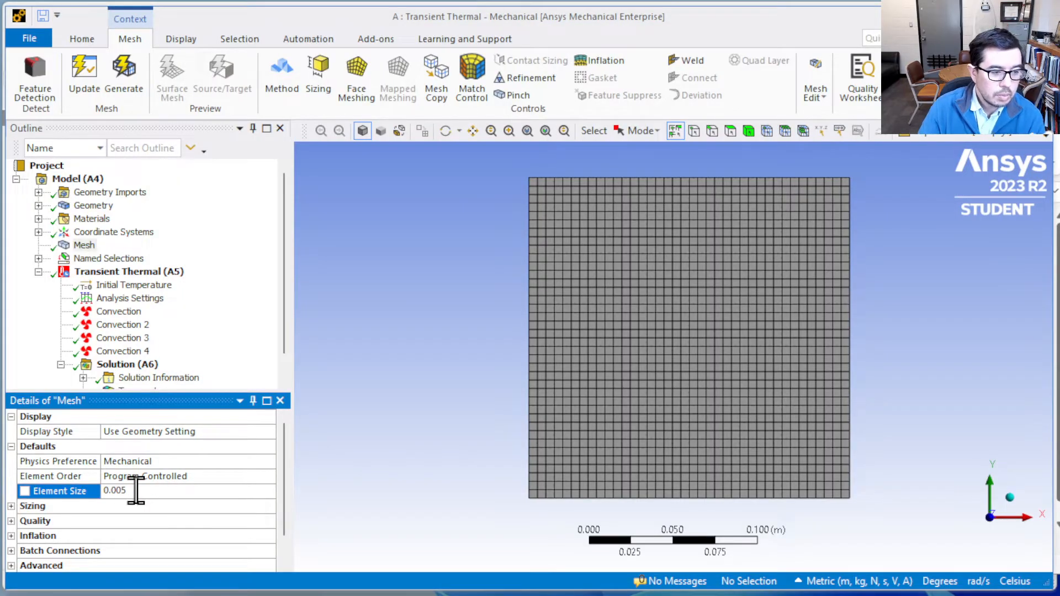
pyautogui.press('BackSpace')
pyautogui.press('BackSpace')
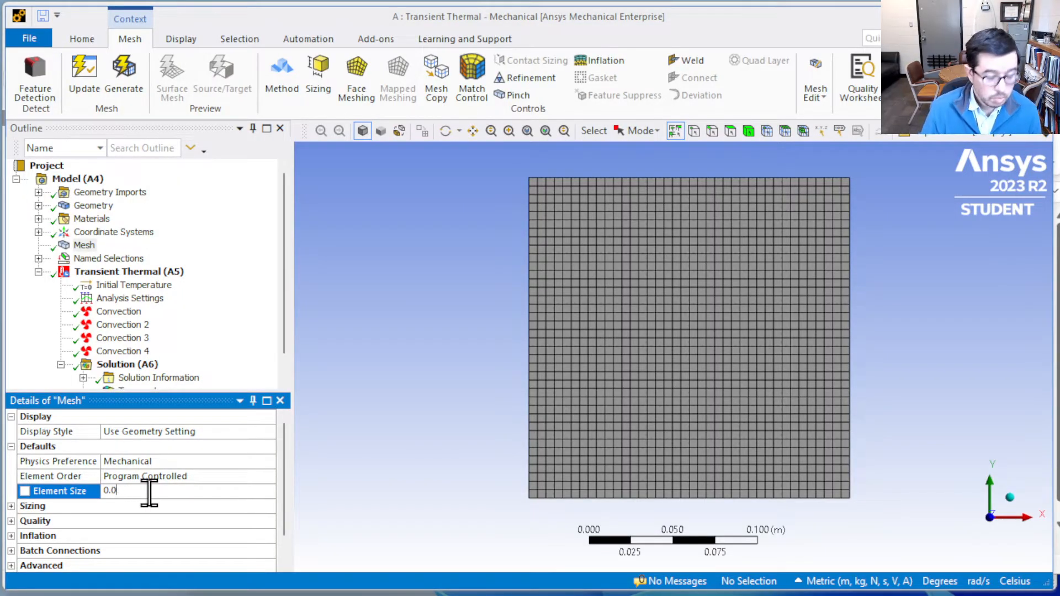
pyautogui.write('95')
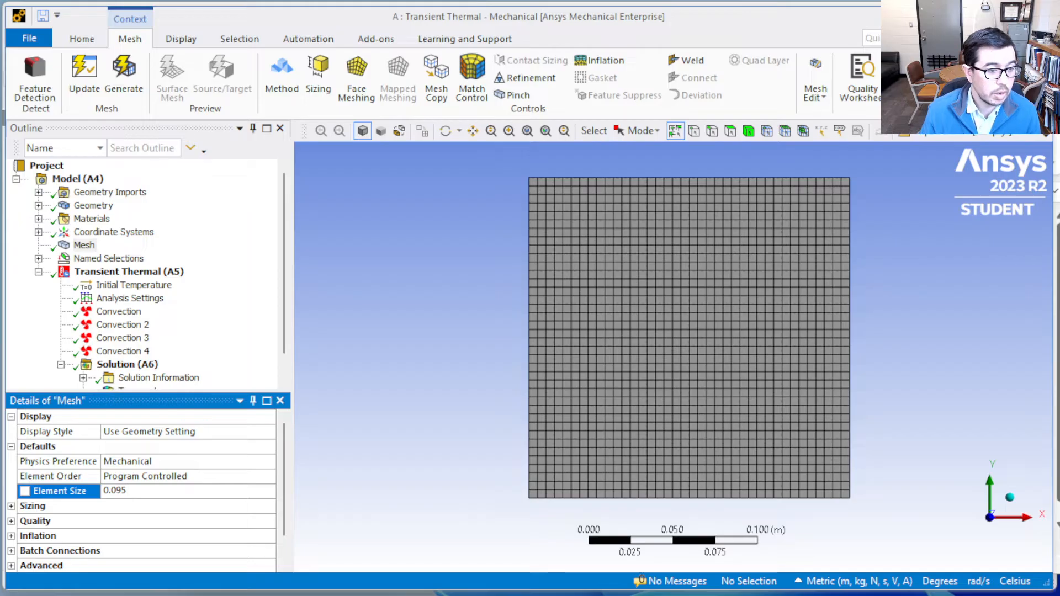
pyautogui.press('Return')
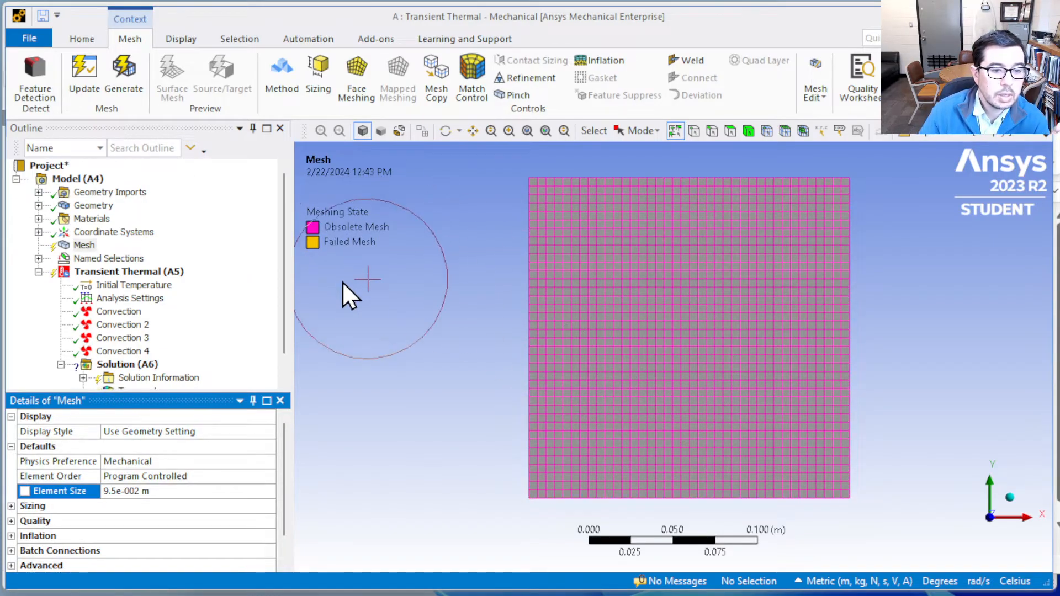
pyautogui.click(122, 72)
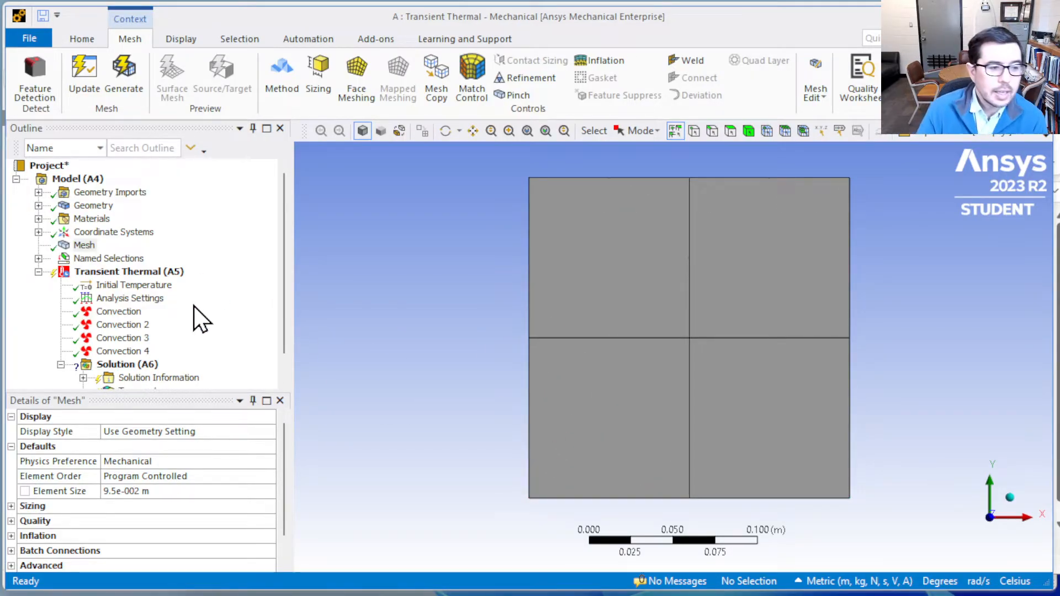
# Step: Delete the MiddleNode temperature result from the Transient Thermal solution
pyautogui.scroll(-1, 194, 306)
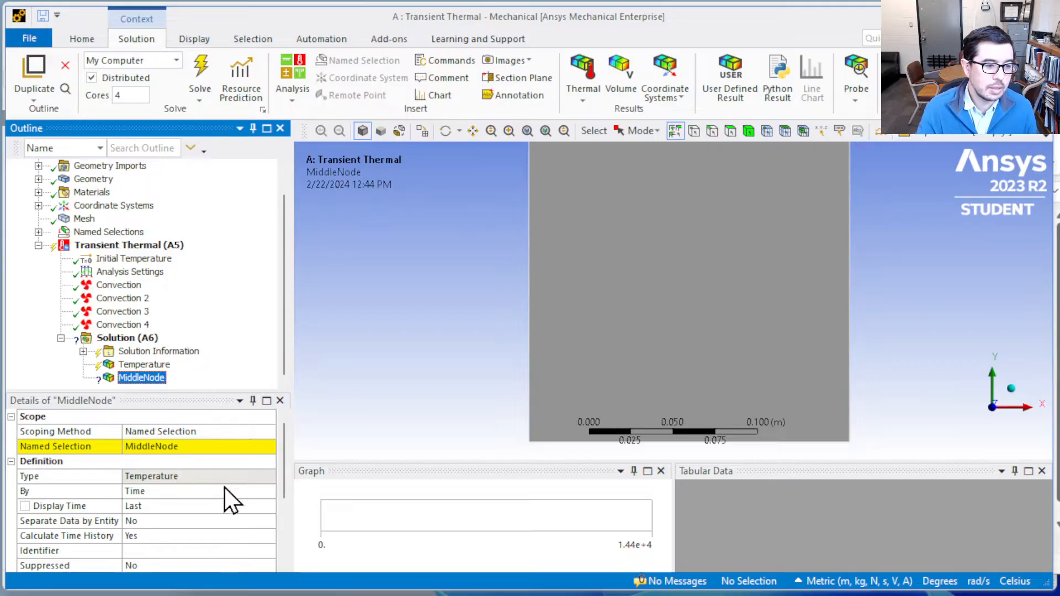
pyautogui.rightClick(145, 379)
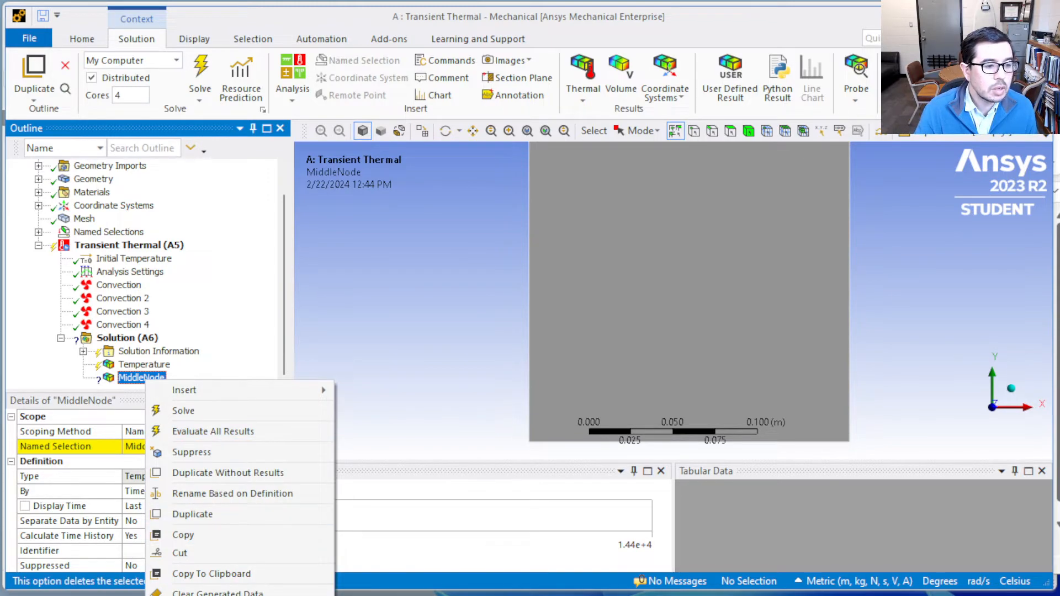
pyautogui.click(218, 593)
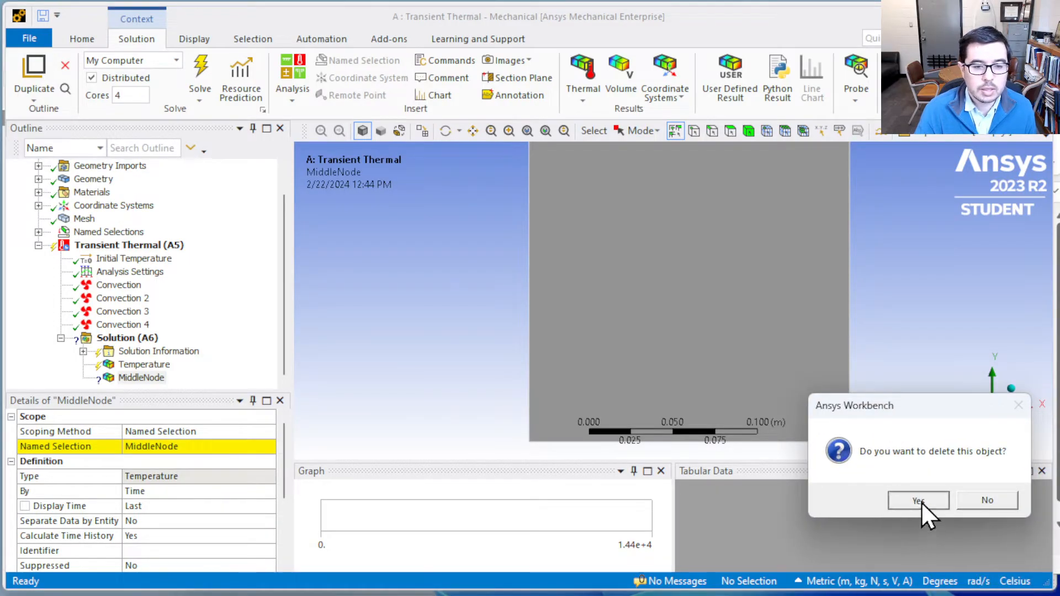
pyautogui.click(921, 501)
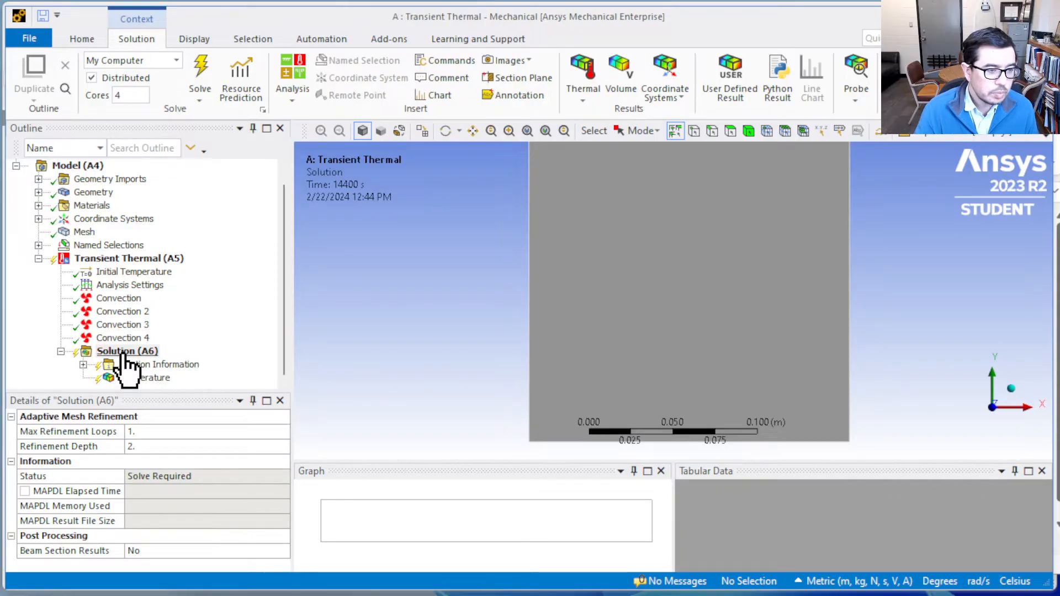
# Step: Insert a new coordinate system in the model and rename it Middle
pyautogui.click(38, 222)
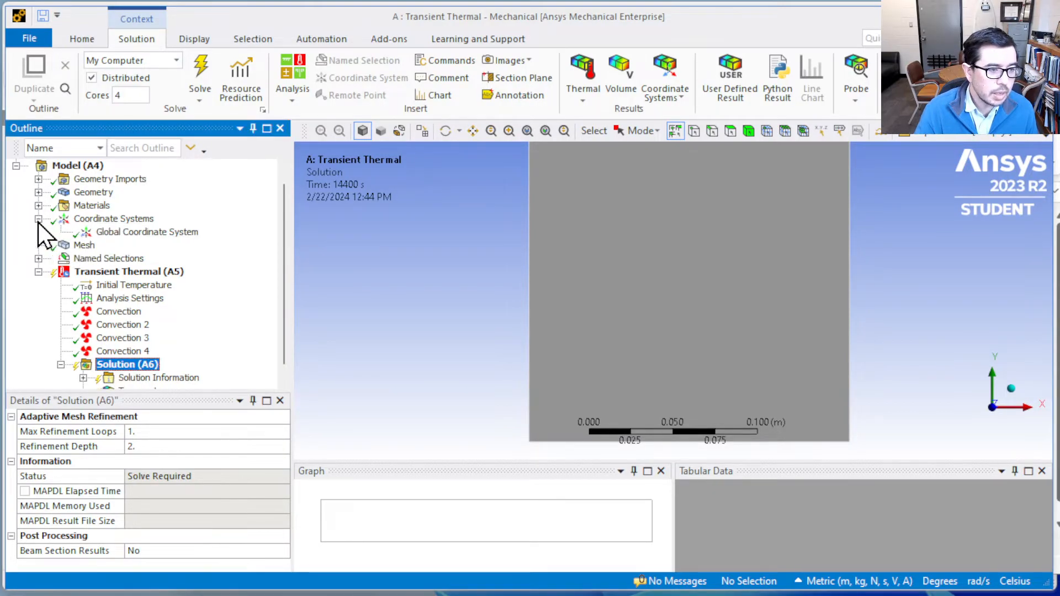
pyautogui.click(134, 221)
pyautogui.rightClick(134, 223)
pyautogui.moveTo(174, 233)
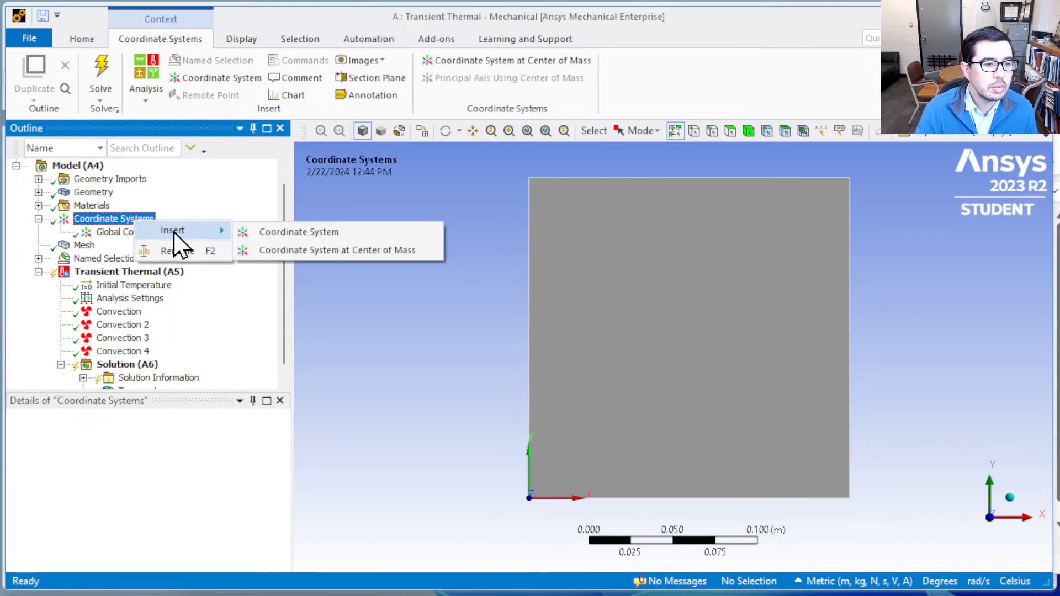
pyautogui.click(301, 233)
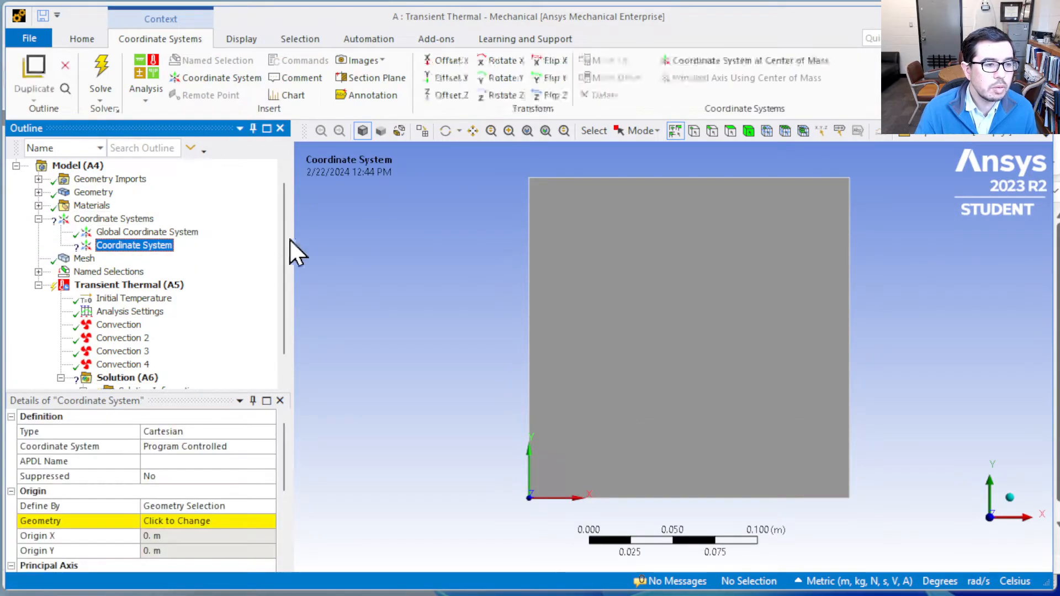
pyautogui.rightClick(154, 247)
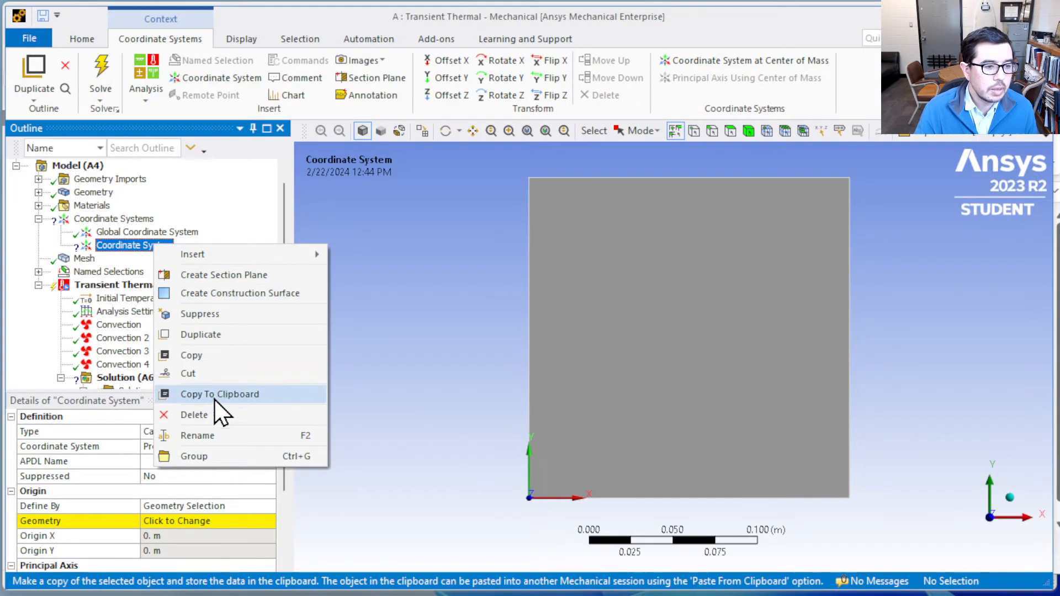
pyautogui.click(215, 434)
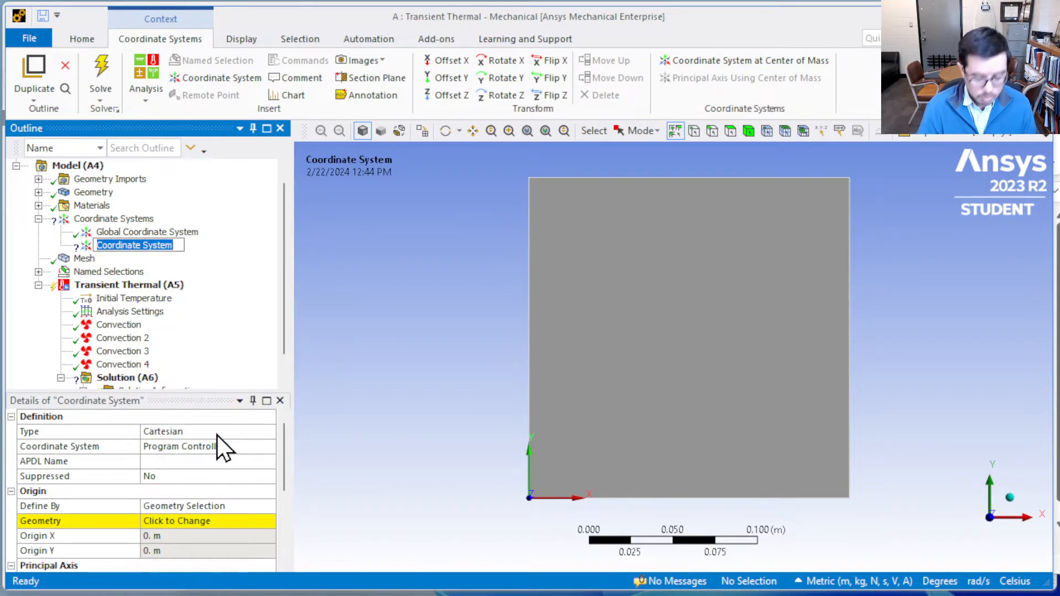
pyautogui.write('Middle')
pyautogui.press('Return')
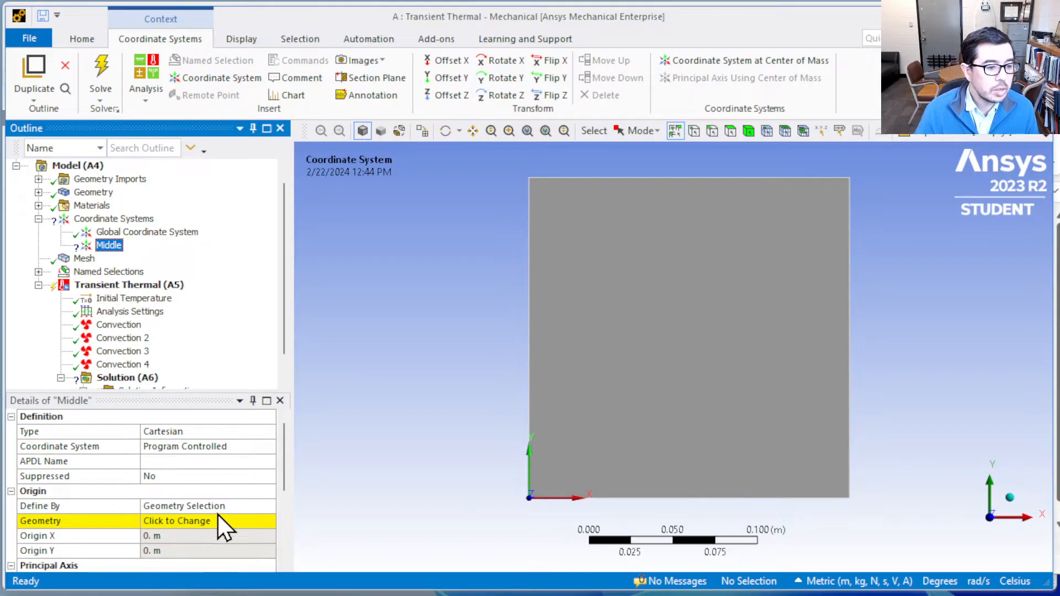
# Step: Define the origin of the Middle coordinate system by Global Coordinates
pyautogui.click(251, 506)
pyautogui.click(268, 506)
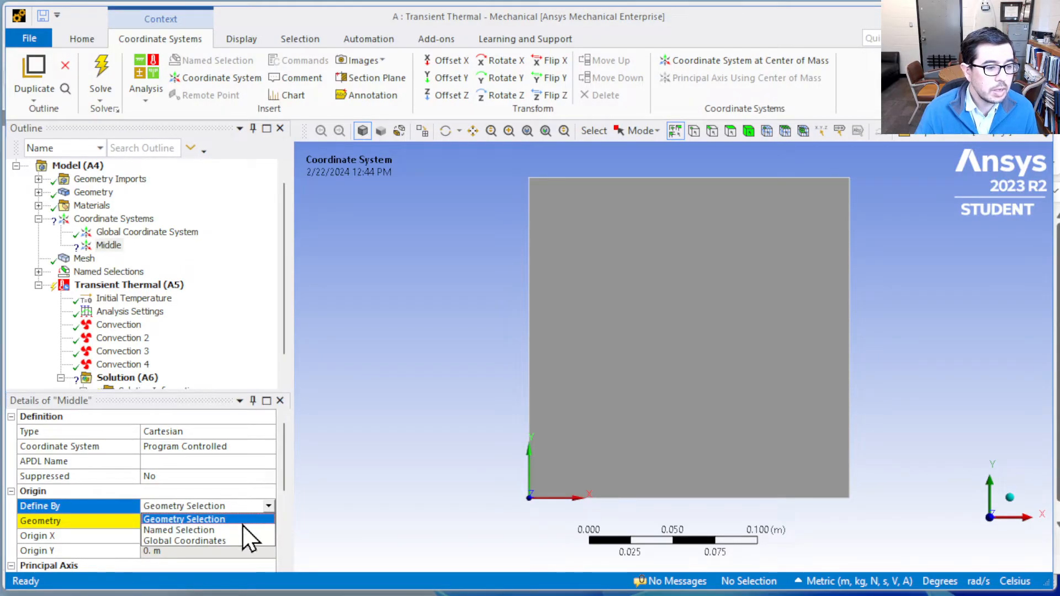
pyautogui.click(232, 541)
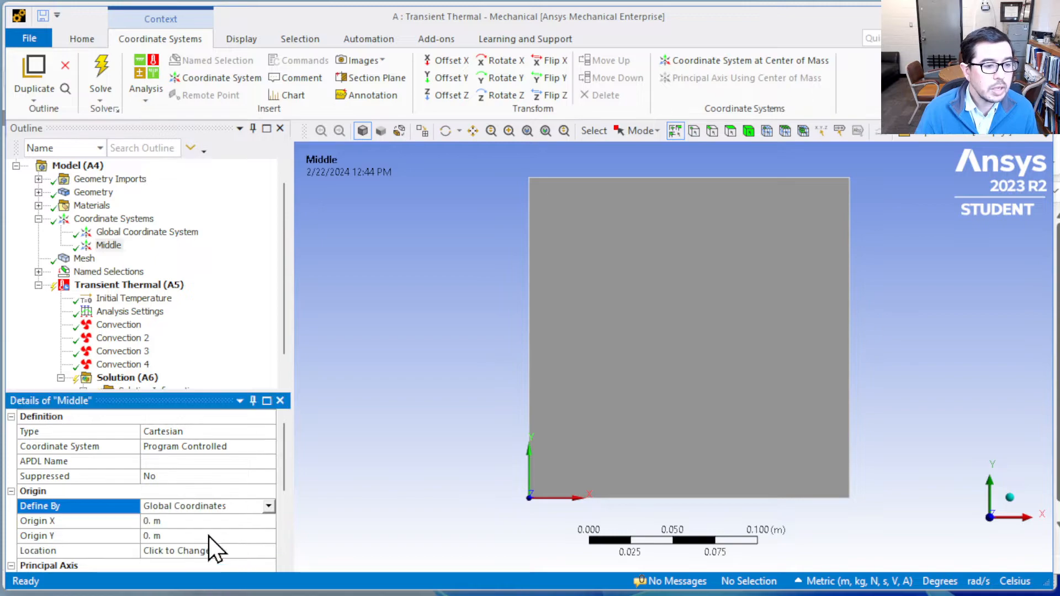
# Step: Try to enter 0.095m as the Origin X of the Middle coordinate system
pyautogui.click(180, 521)
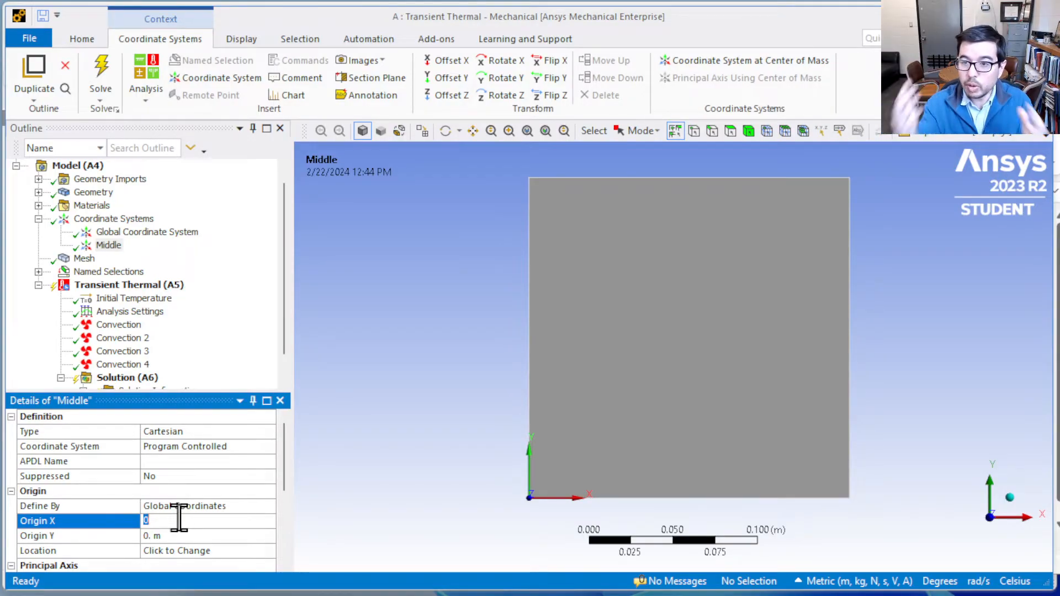
pyautogui.write('0.095m')
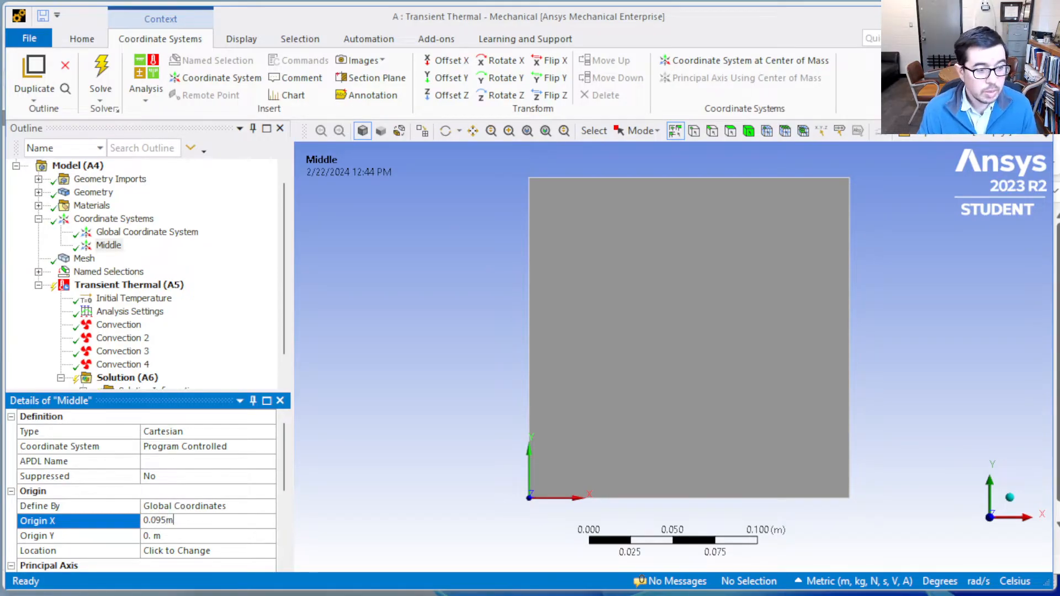
pyautogui.click(166, 534)
pyautogui.write('0.')
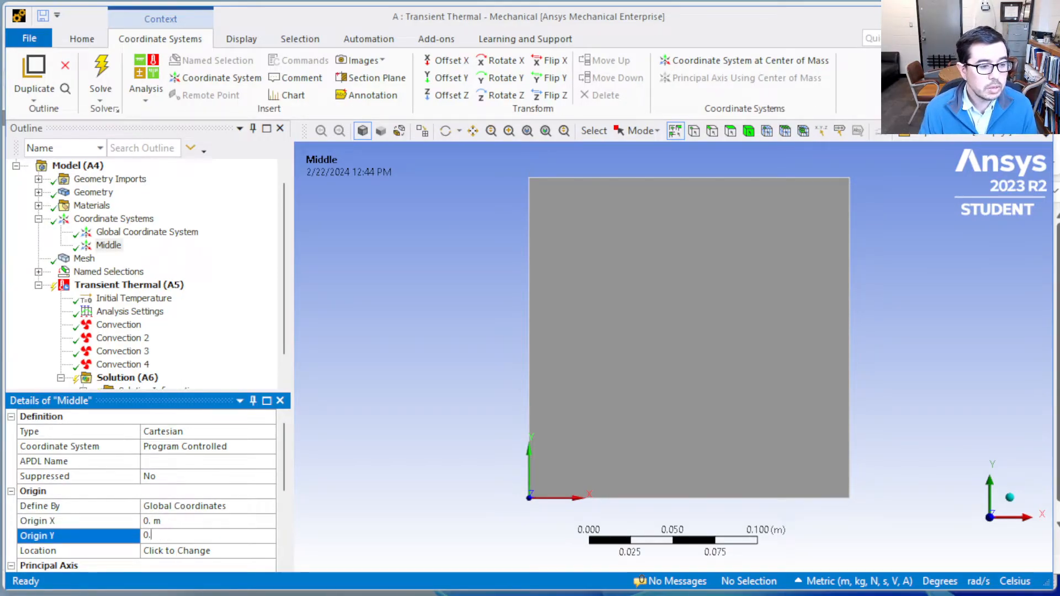
pyautogui.click(185, 552)
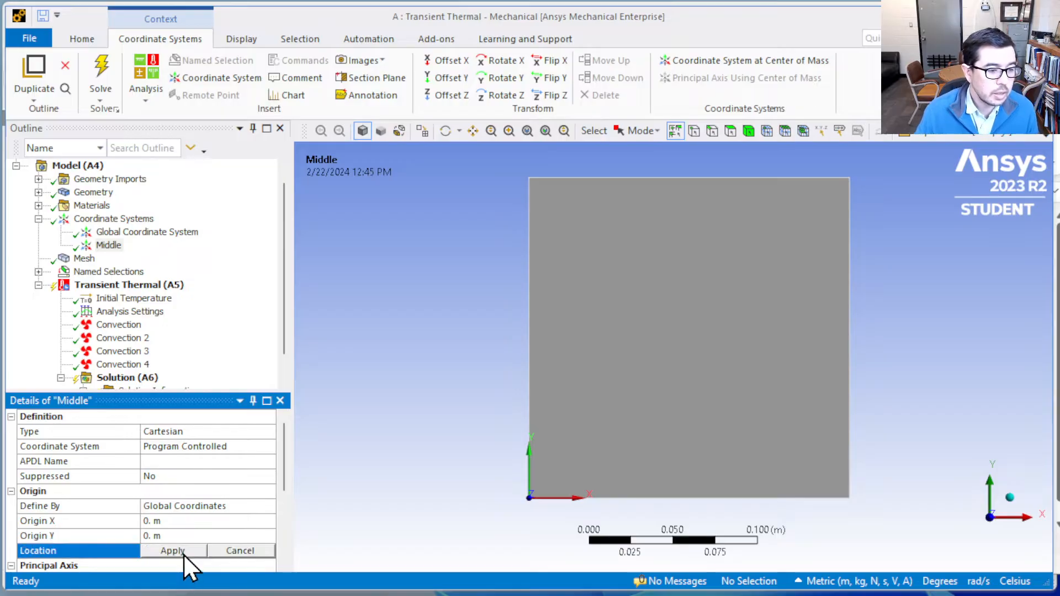
# Step: Set both Origin X and Origin Y of the Middle coordinate system to 0.095
pyautogui.click(181, 521)
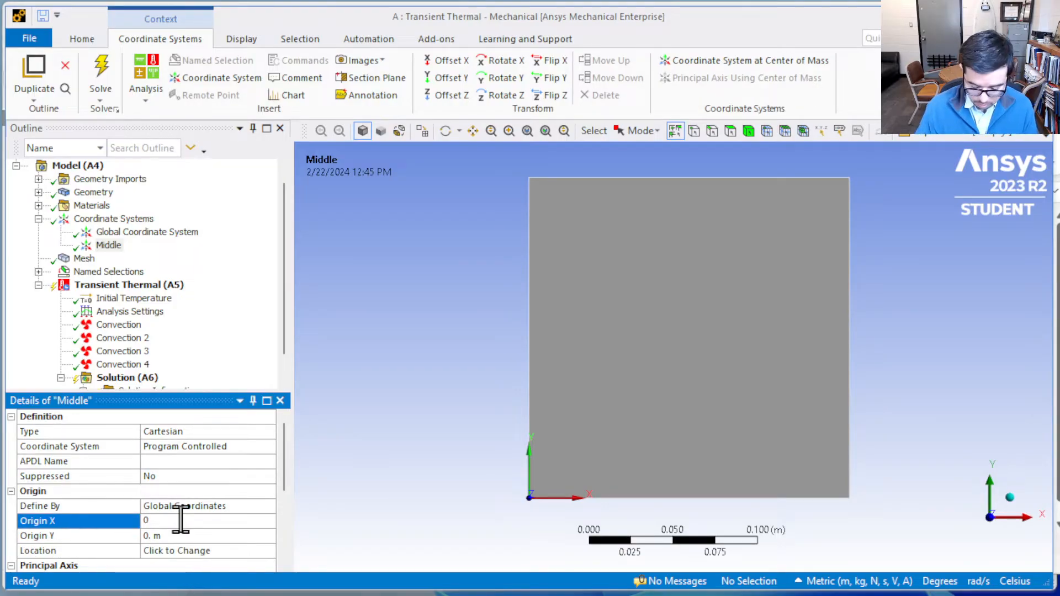
pyautogui.write('.095')
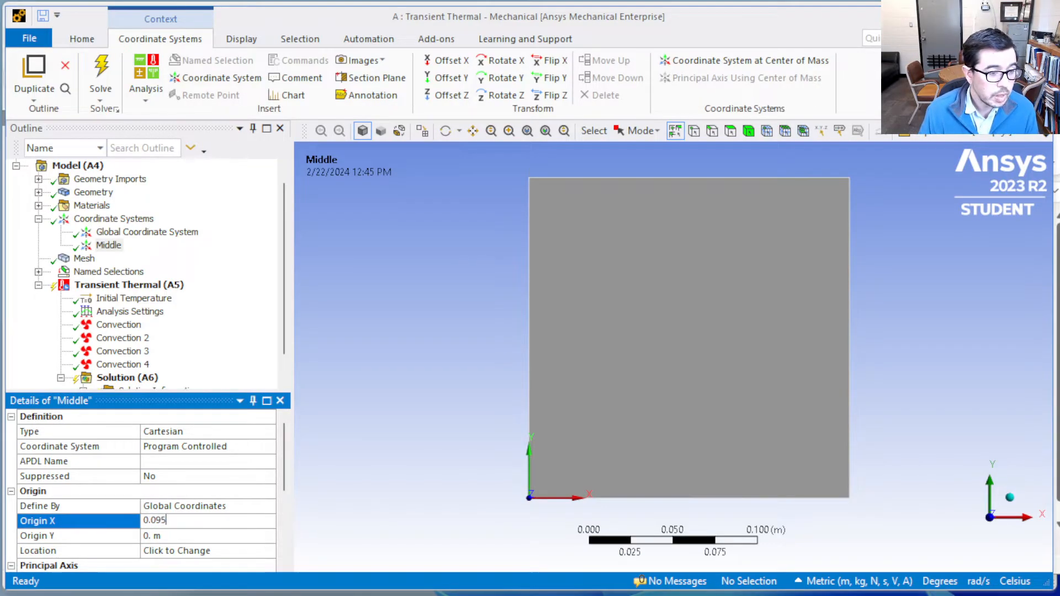
pyautogui.click(186, 535)
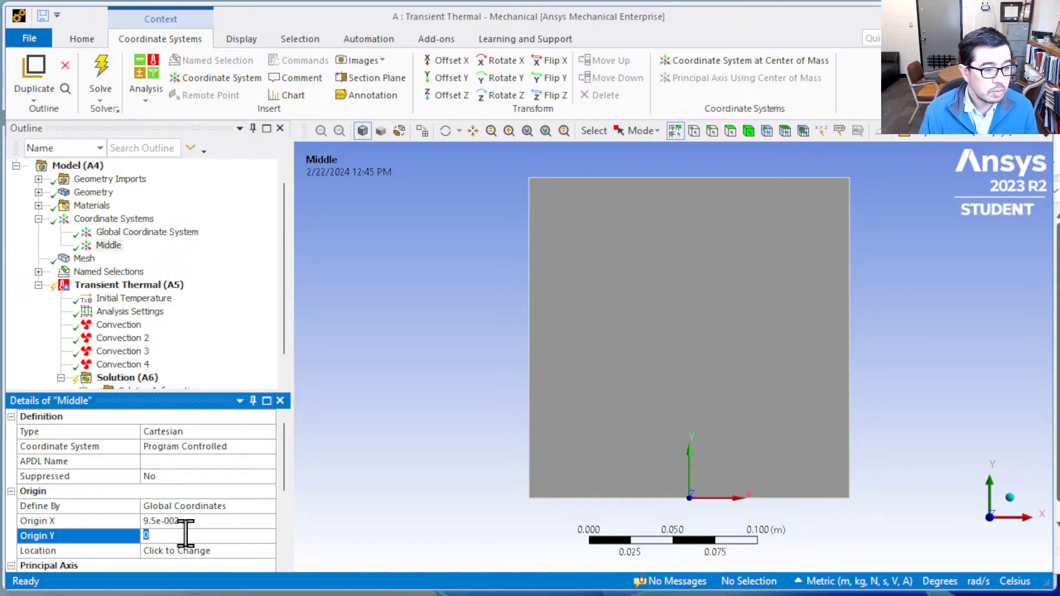
pyautogui.write('0.0')
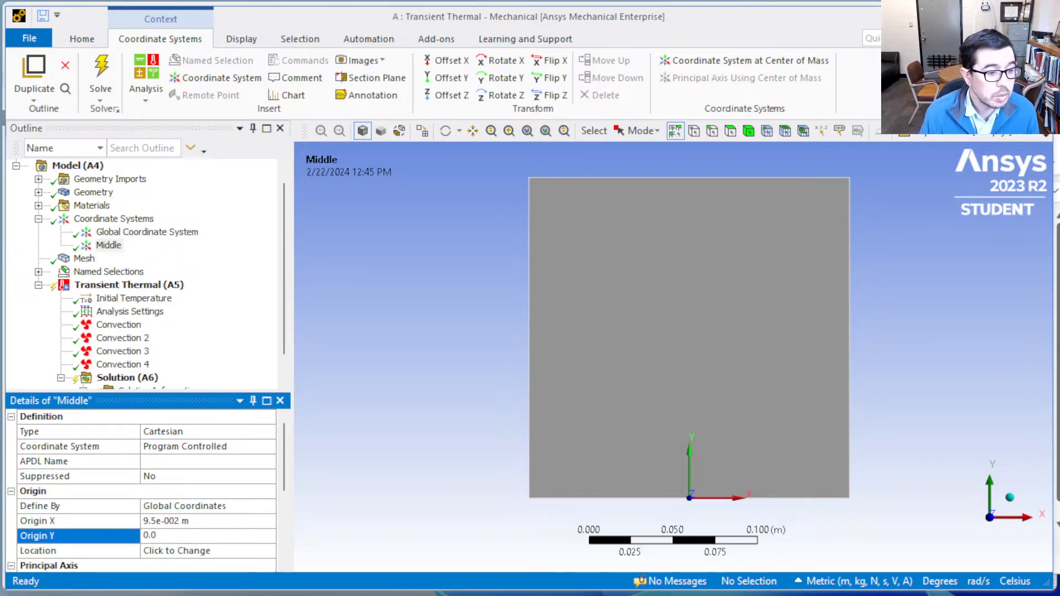
pyautogui.write('95')
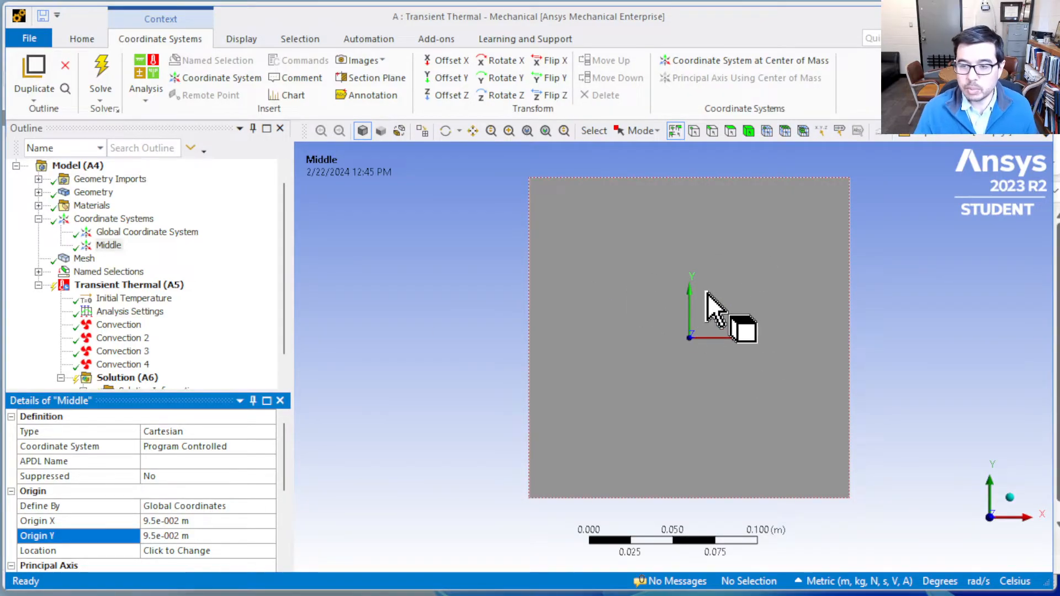
# Step: Insert a Temperature probe under the Transient Thermal solution
pyautogui.scroll(-1, 248, 340)
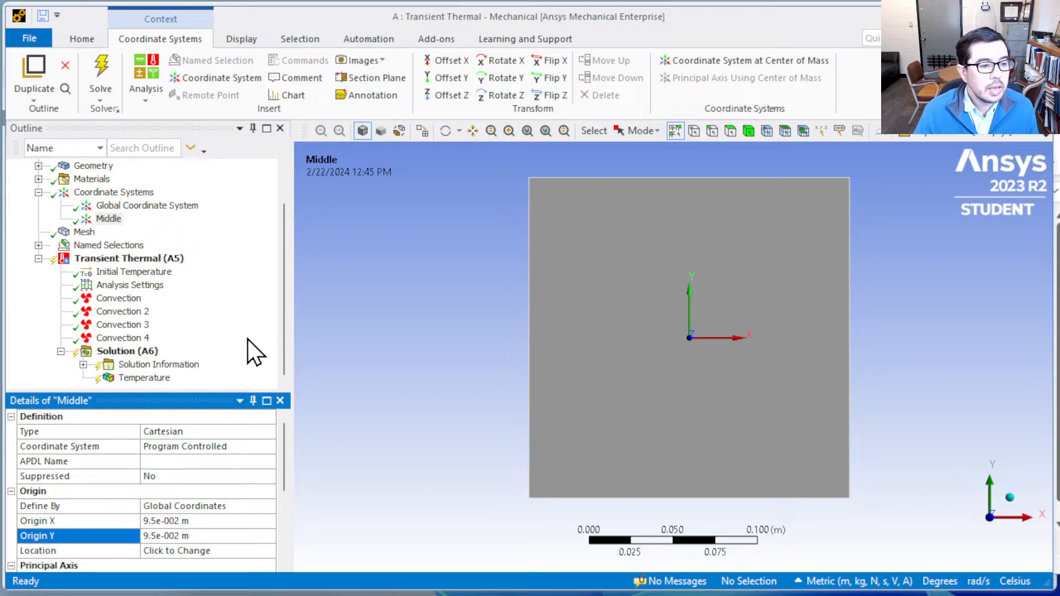
pyautogui.click(133, 353)
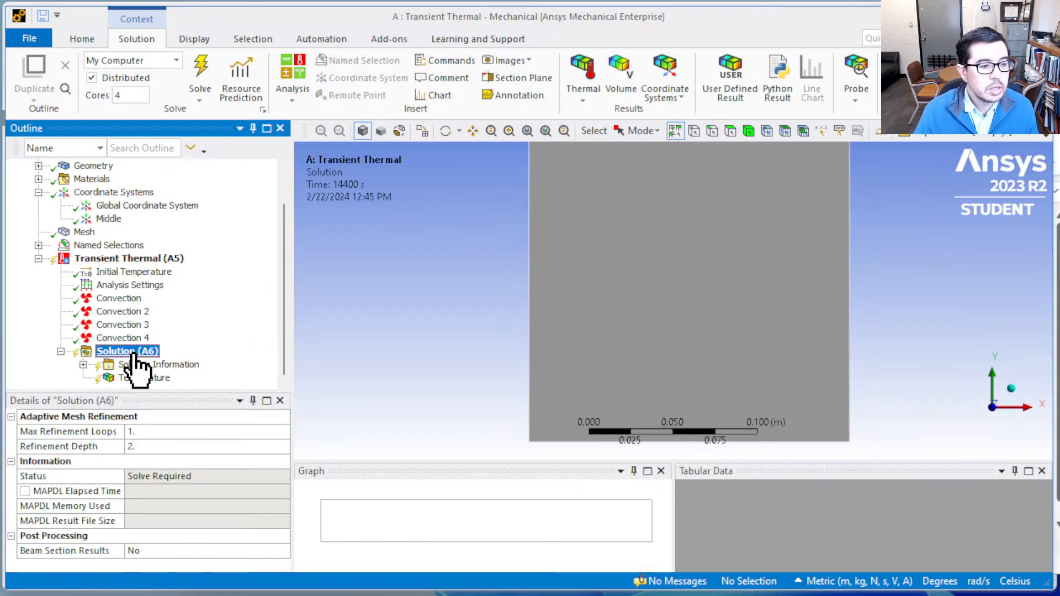
pyautogui.rightClick(135, 356)
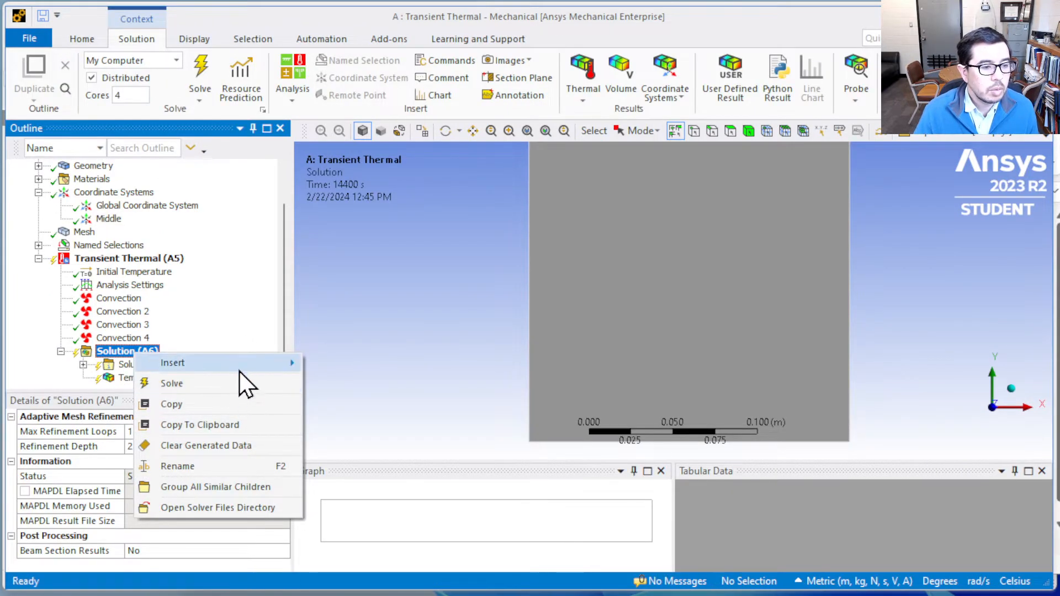
pyautogui.moveTo(239, 367)
pyautogui.moveTo(386, 365)
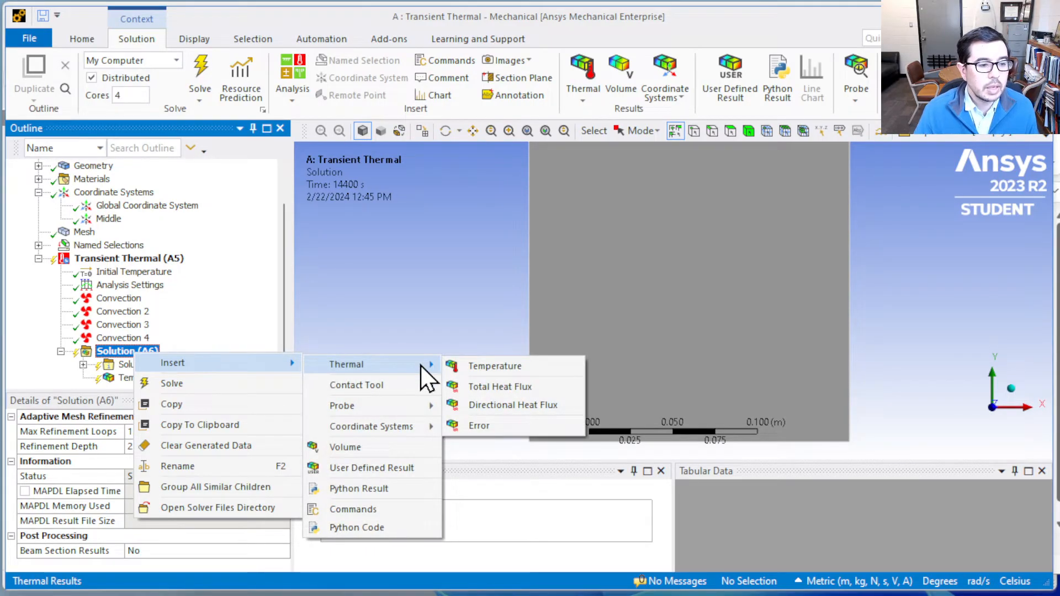
pyautogui.moveTo(420, 406)
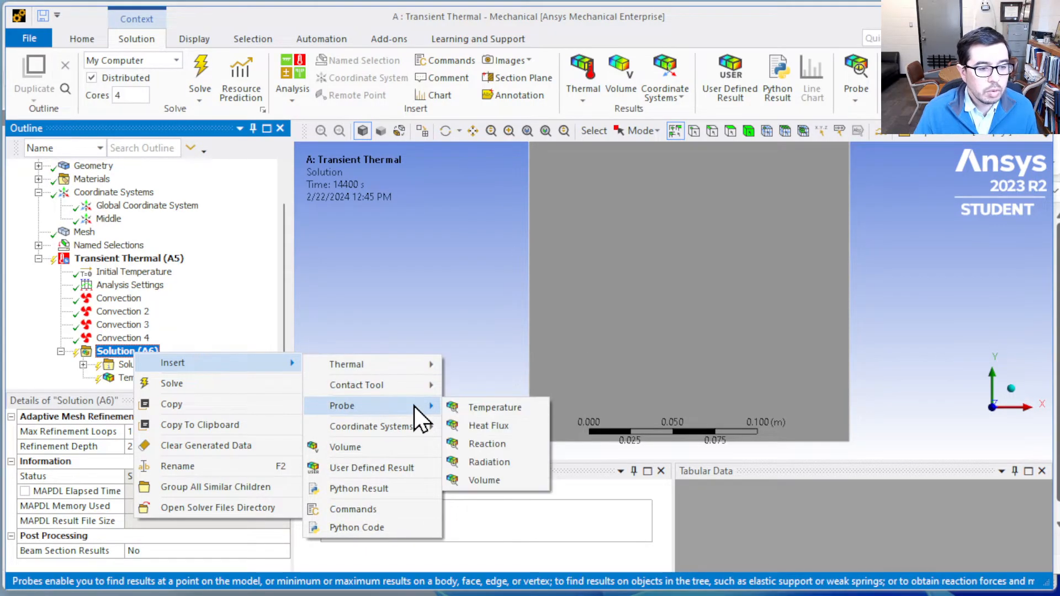
pyautogui.click(489, 407)
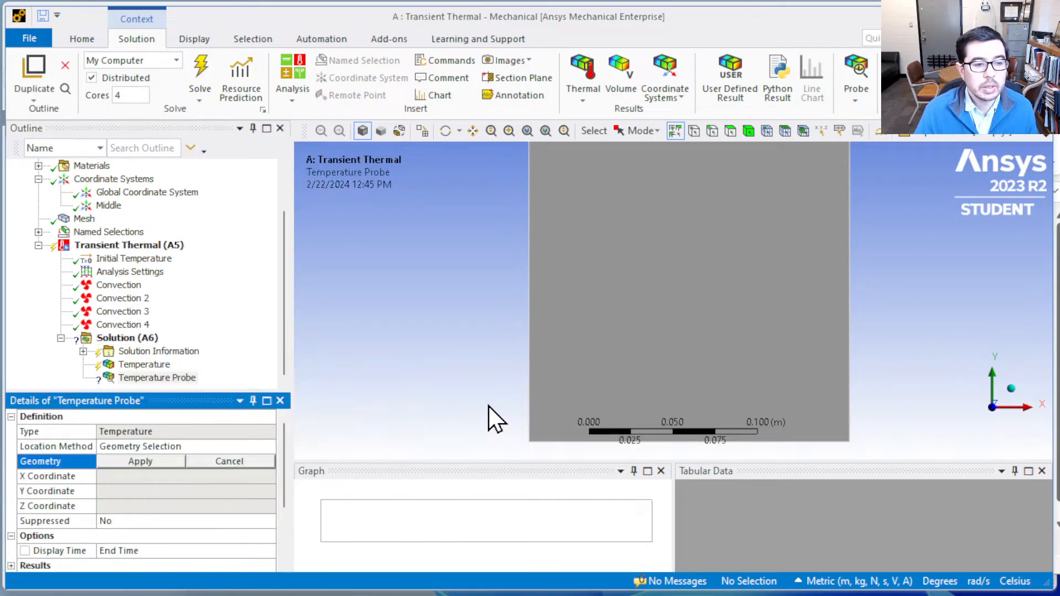
# Step: Locate the temperature probe by Coordinate System, using the Middle coordinate system as its location
pyautogui.click(192, 446)
pyautogui.click(269, 446)
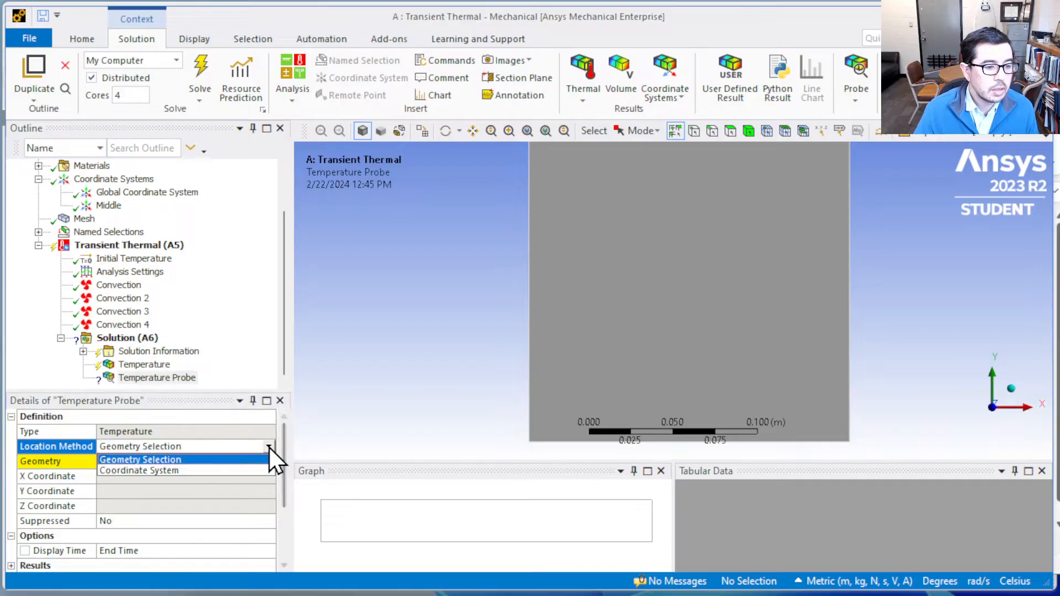
pyautogui.click(184, 470)
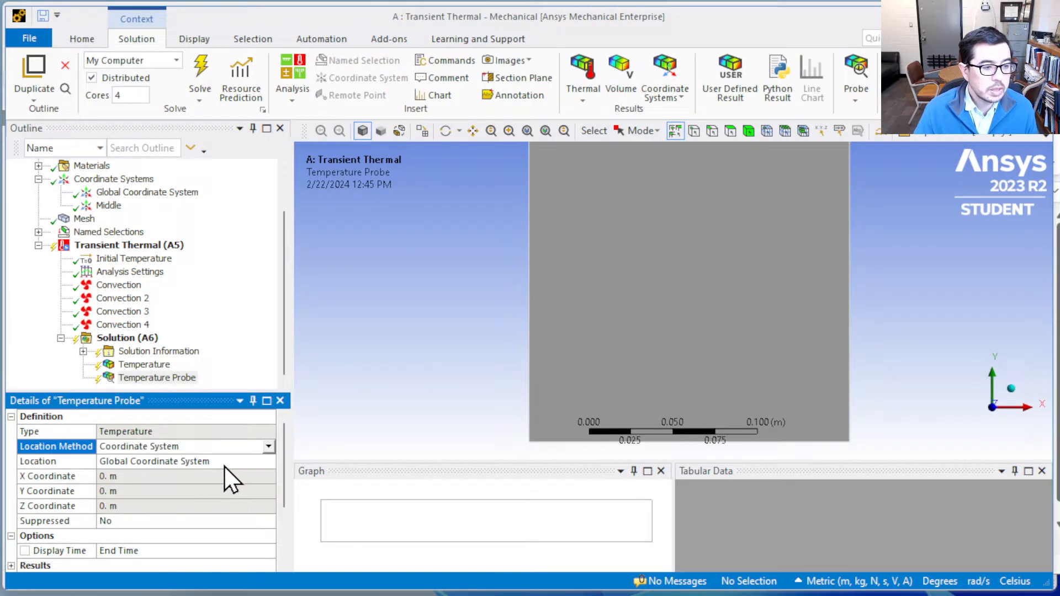
pyautogui.click(256, 464)
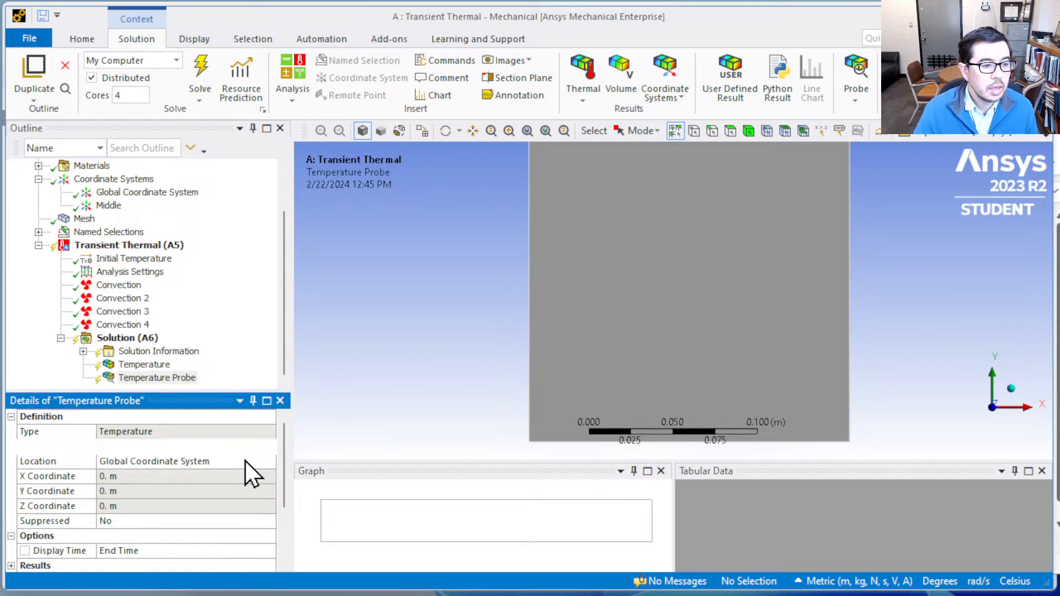
pyautogui.click(268, 463)
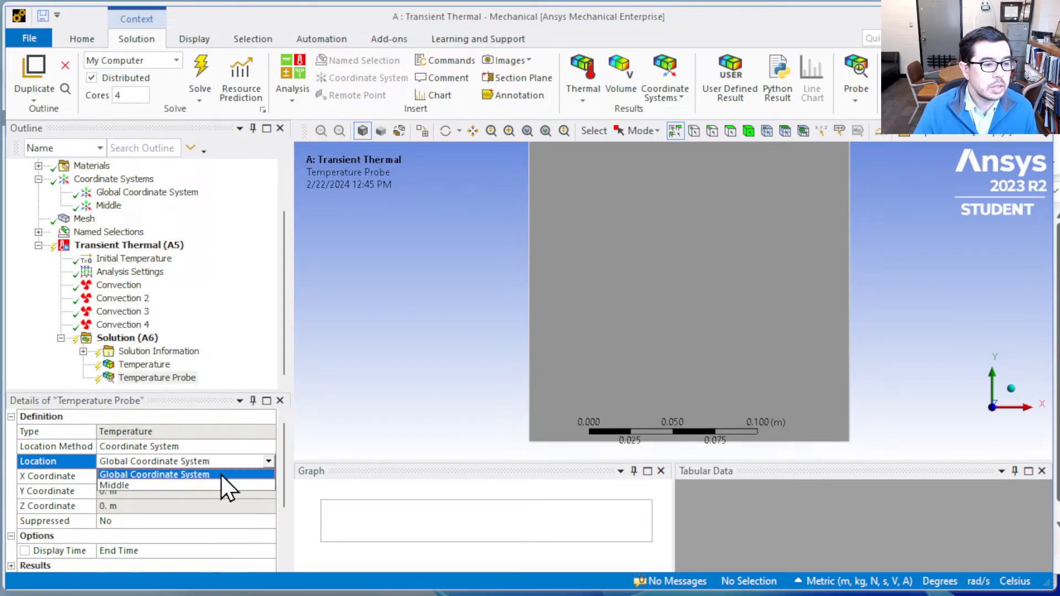
pyautogui.click(179, 485)
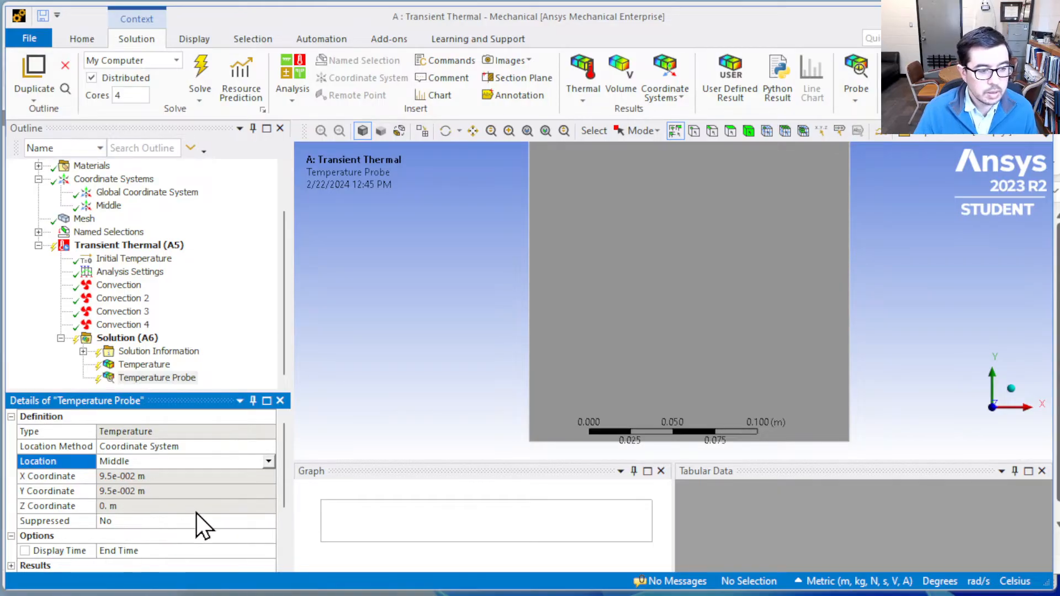
# Step: Solve the transient thermal model and review the probe's temperatures over time, including its maximum value
pyautogui.scroll(-2, 217, 521)
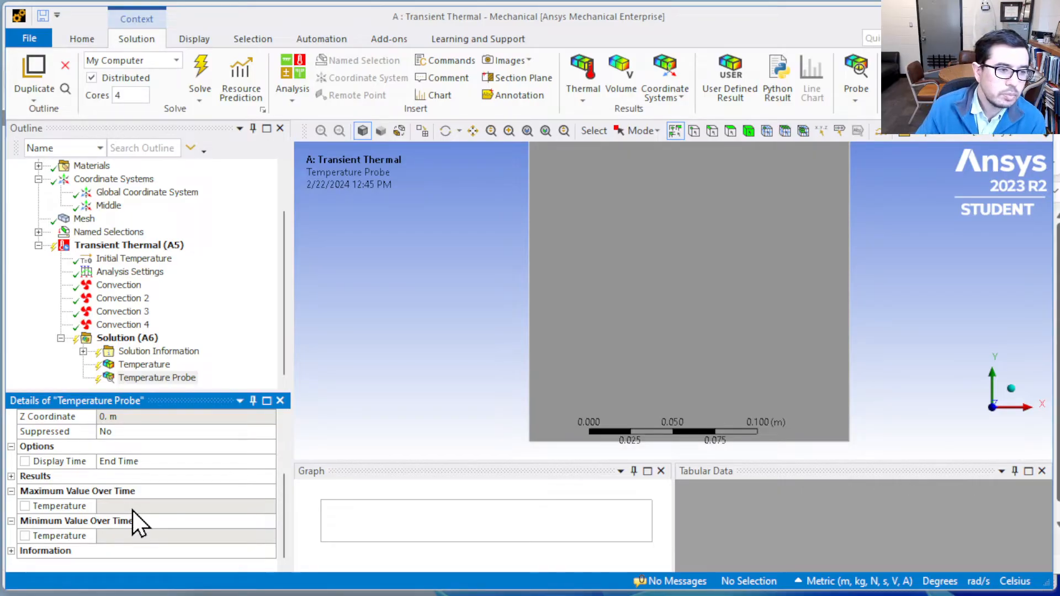
pyautogui.click(198, 69)
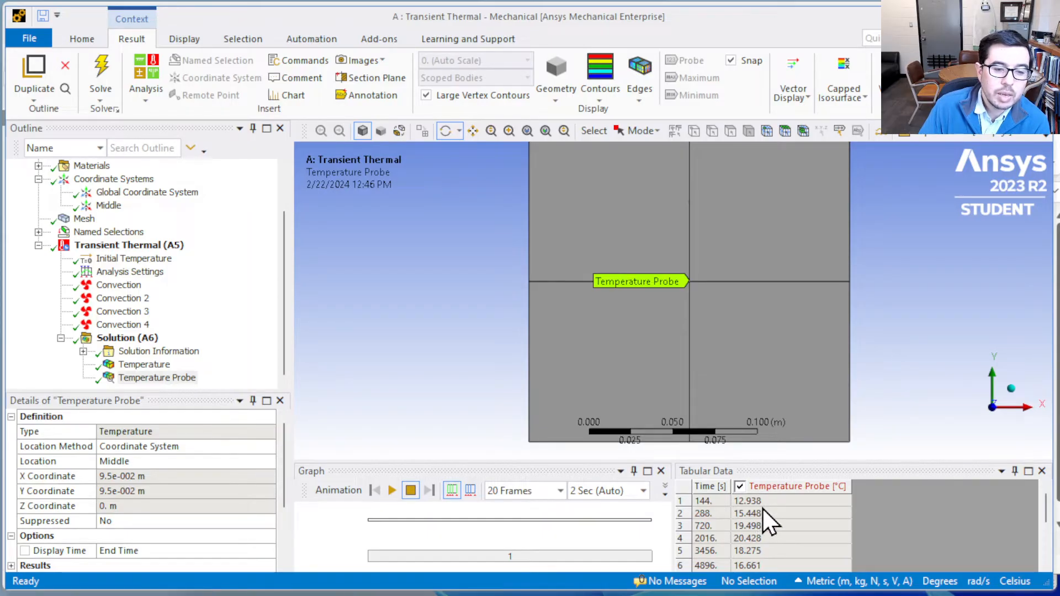
pyautogui.scroll(-3, 788, 521)
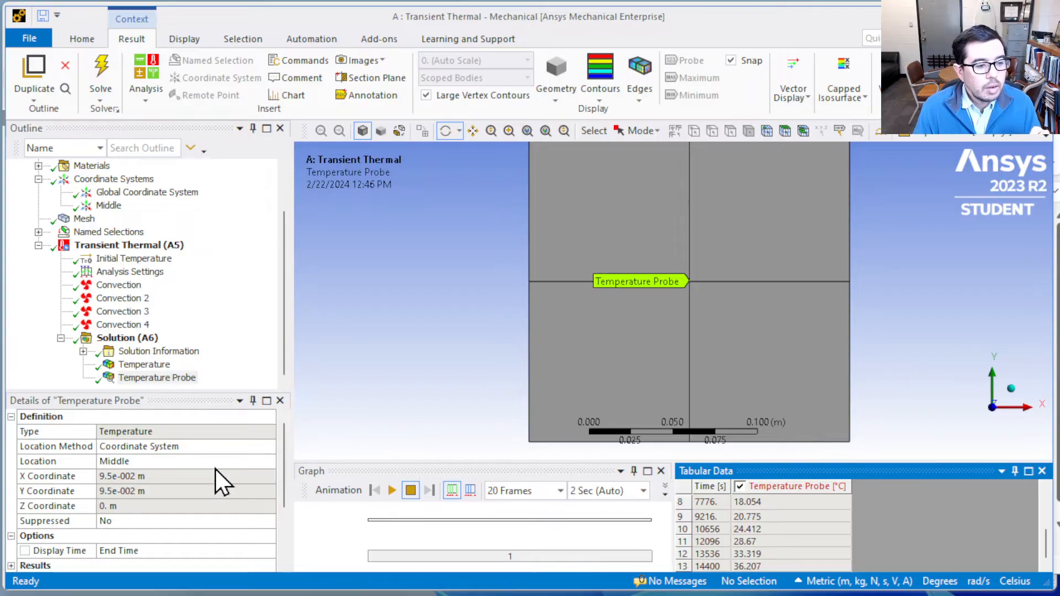
pyautogui.scroll(-2, 221, 456)
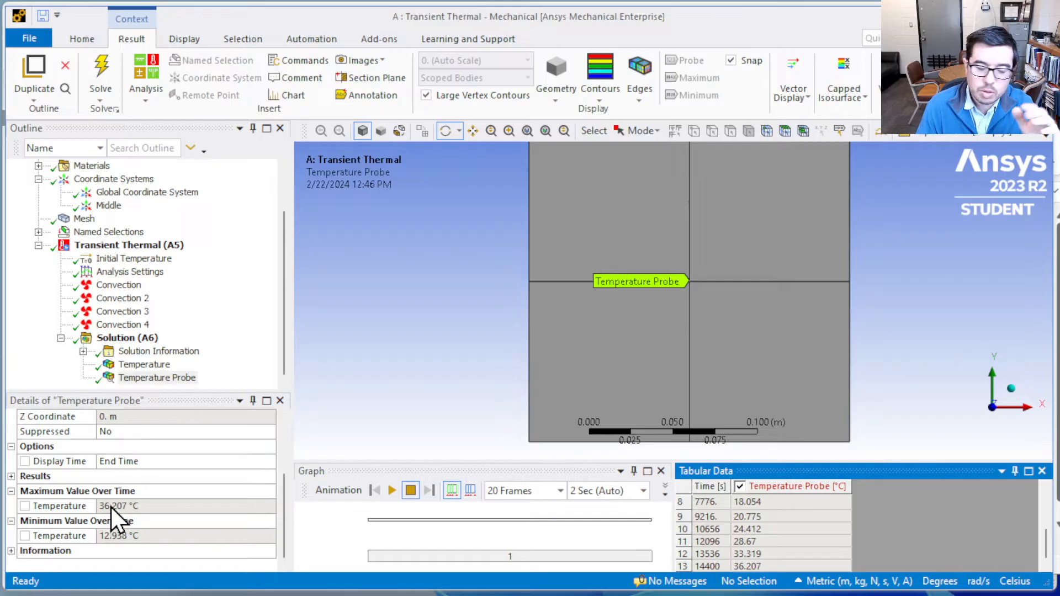
pyautogui.click(25, 507)
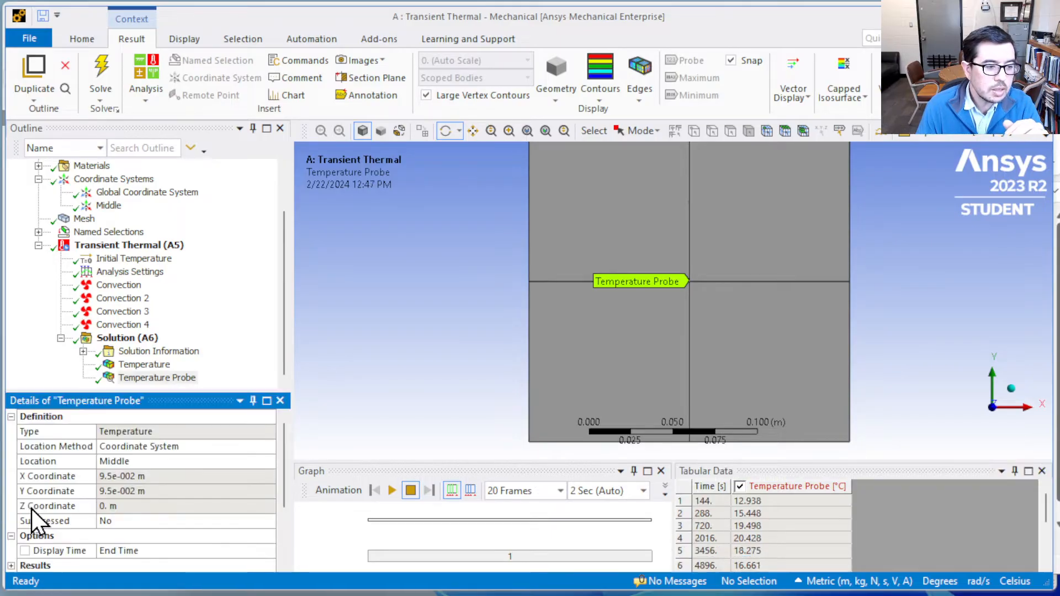
pyautogui.scroll(-3, 217, 507)
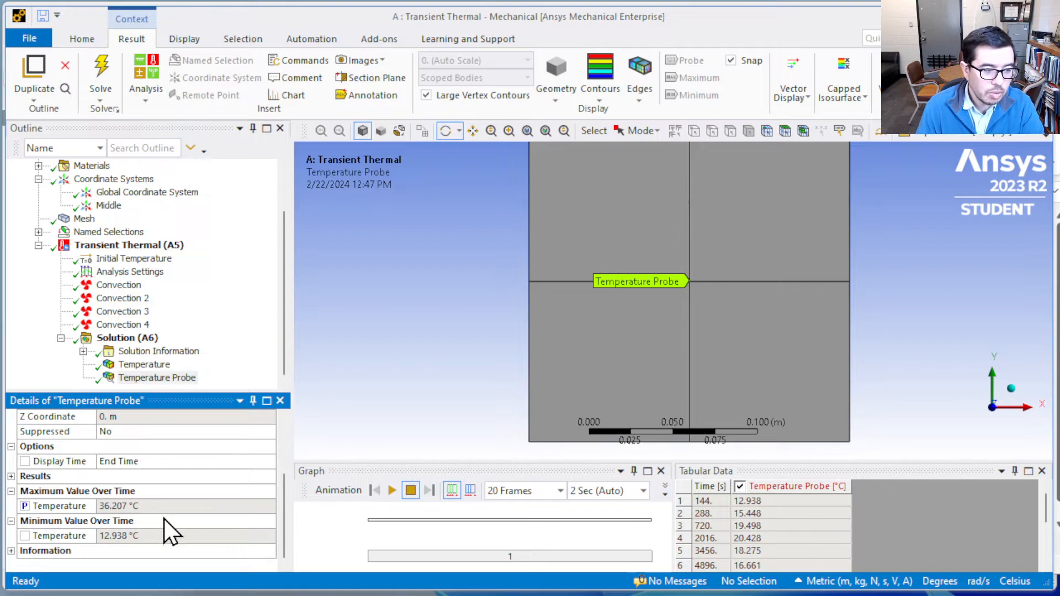
pyautogui.click(24, 507)
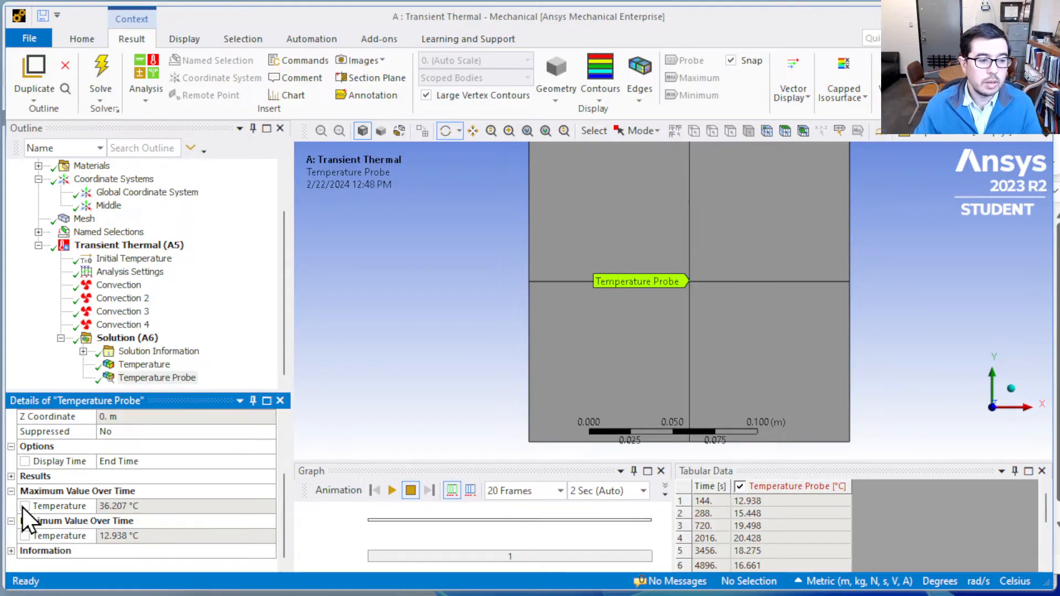
# Step: Parameterize the temperature probe's maximum Temperature over time as an output and the mesh Element Size as an input
pyautogui.click(23, 507)
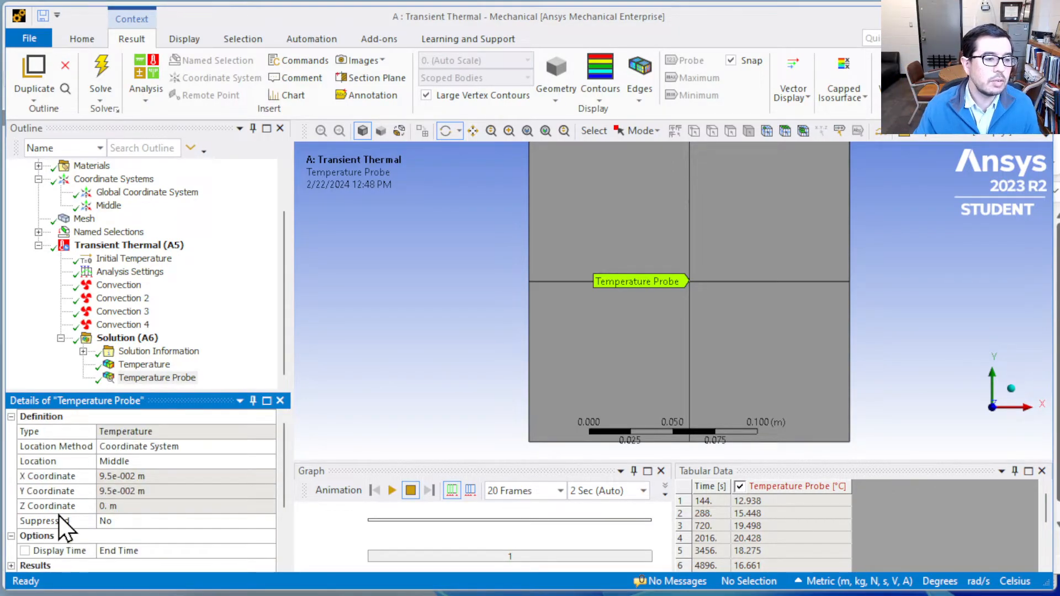
pyautogui.scroll(-2, 83, 519)
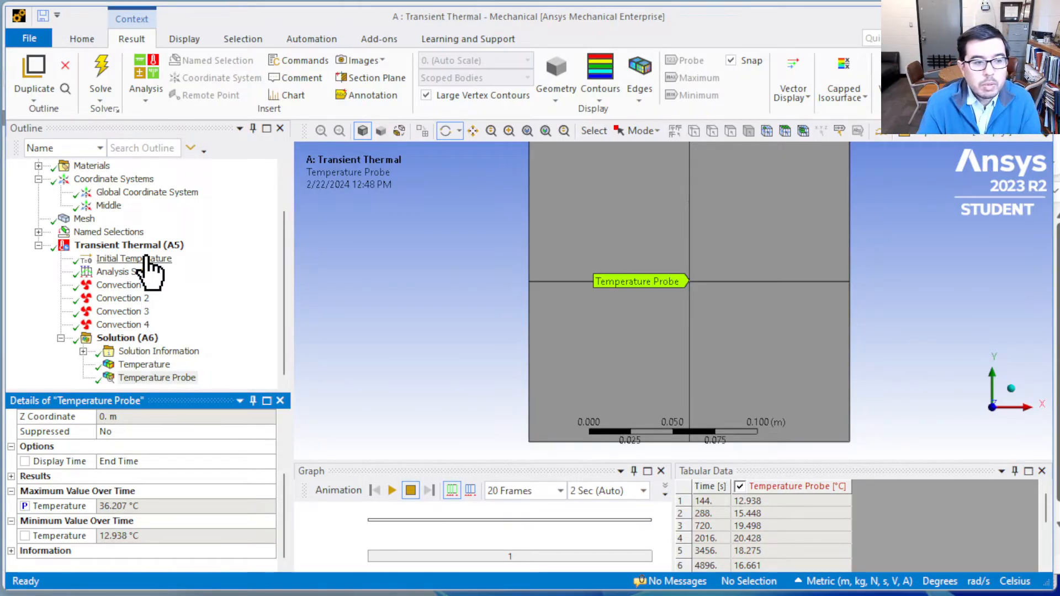
pyautogui.click(84, 219)
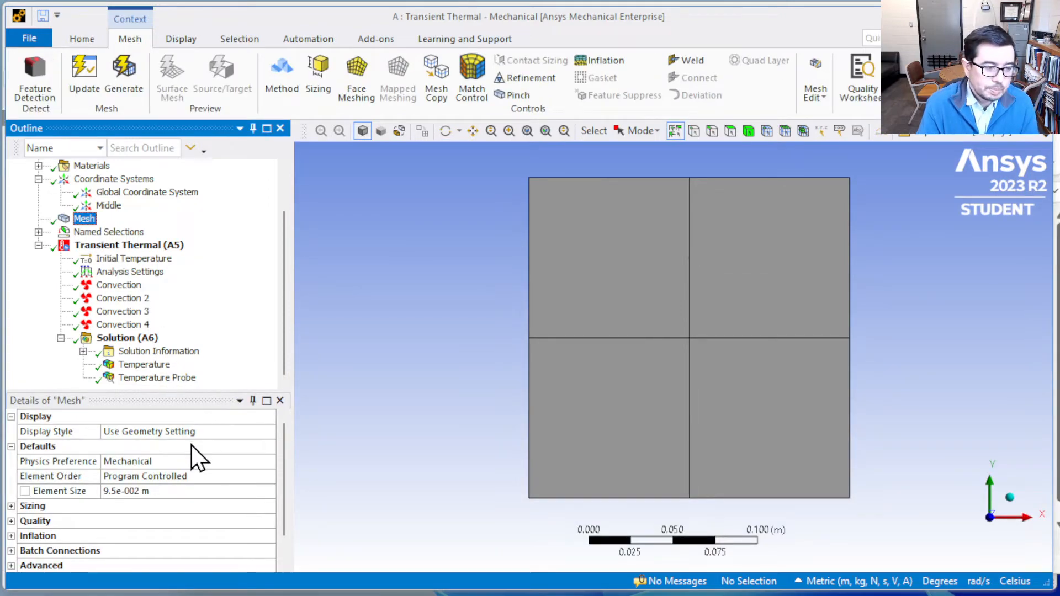
pyautogui.click(25, 491)
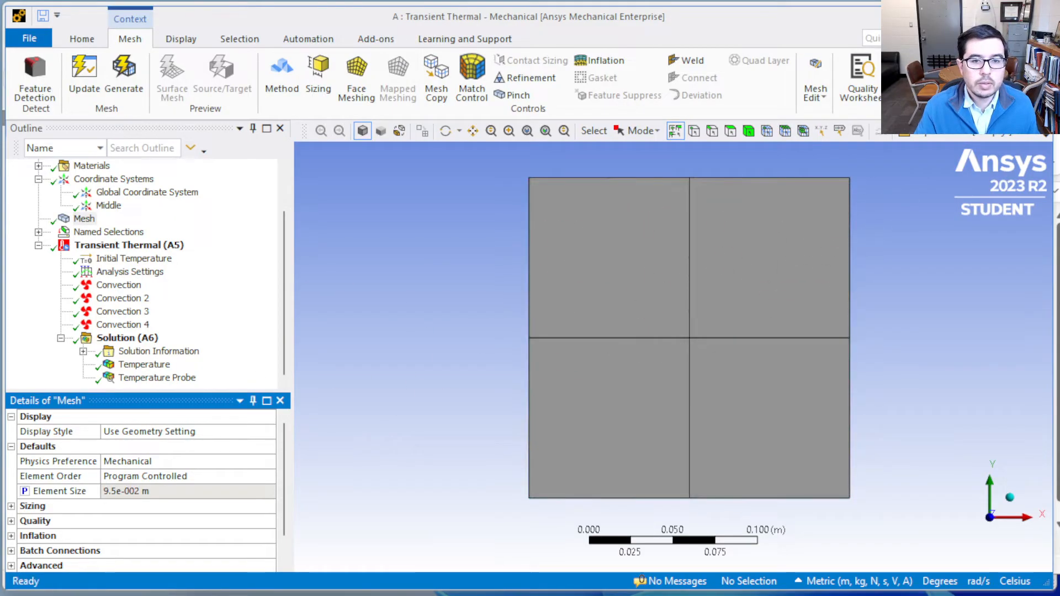
# Step: Switch to the heated_turkey project in Workbench and open its Parameter Set
pyautogui.hotkey('alt', 'Tab')
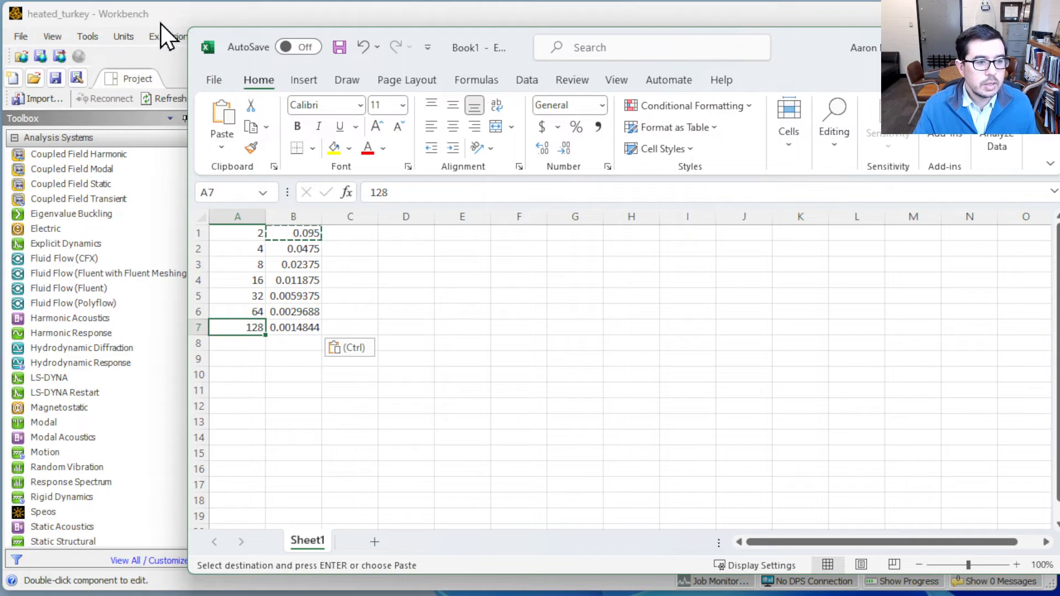
pyautogui.click(177, 12)
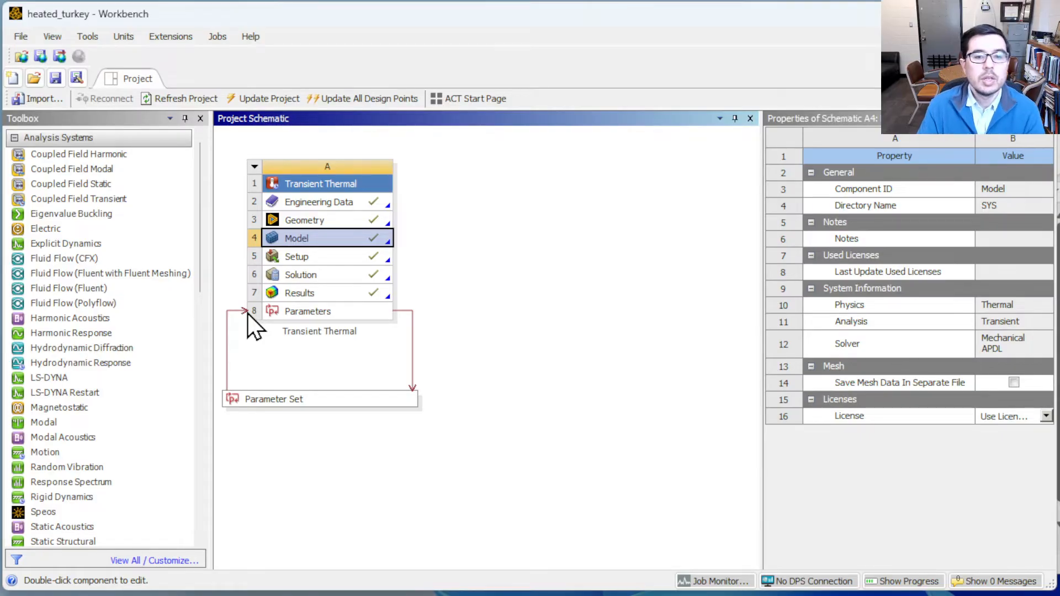
pyautogui.doubleClick(320, 400)
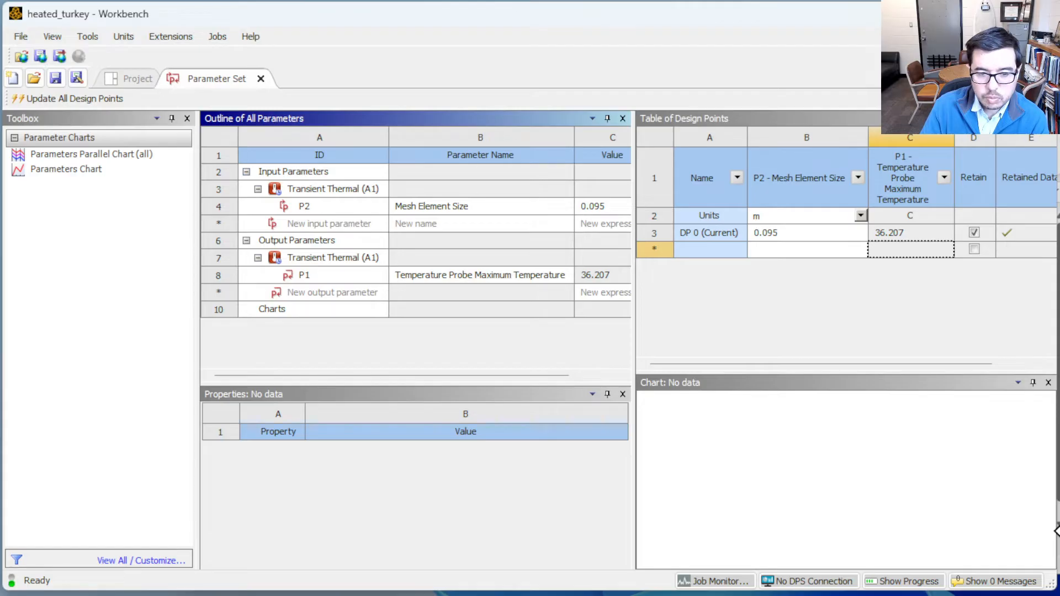
# Step: Copy the element sizes from cells B2:B7 of the Excel sheet into the Mesh Element Size column as new design points
pyautogui.hotkey('alt', 'Tab')
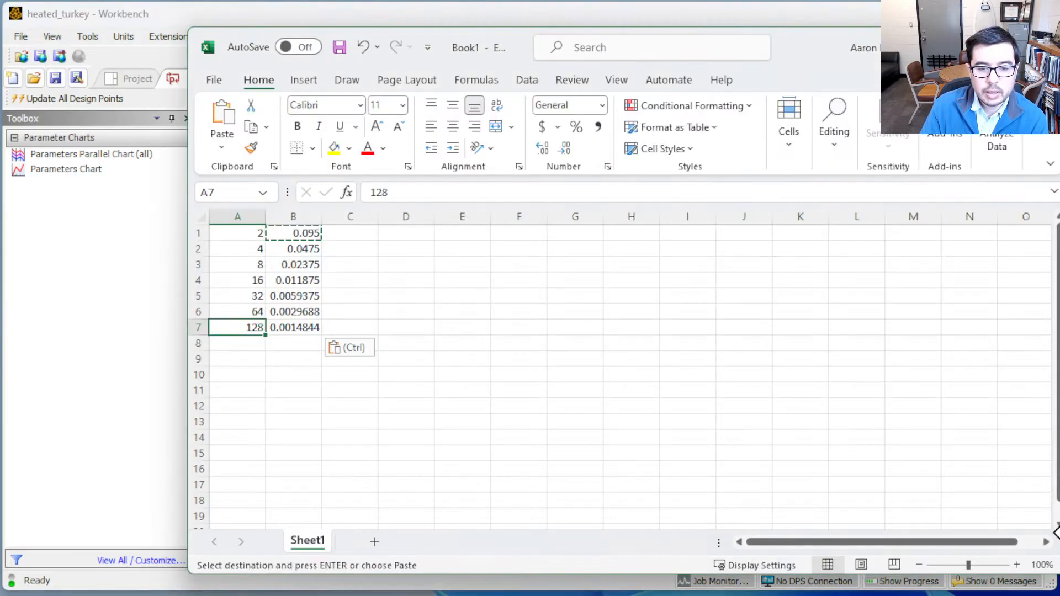
pyautogui.click(301, 248)
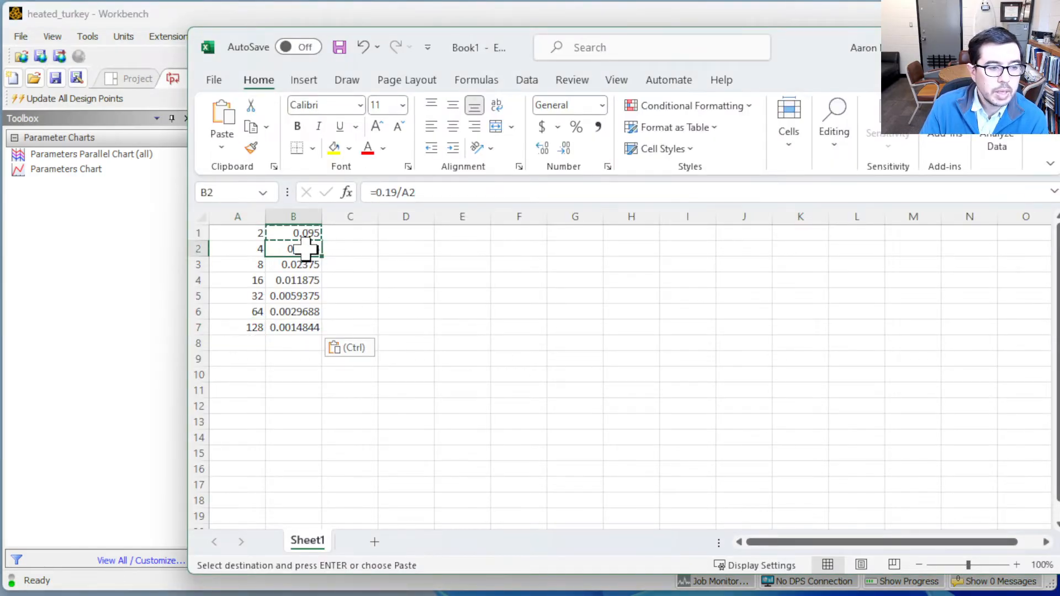
pyautogui.moveTo(301, 248); pyautogui.dragTo(301, 328)
pyautogui.hotkey('ctrl', 'c')
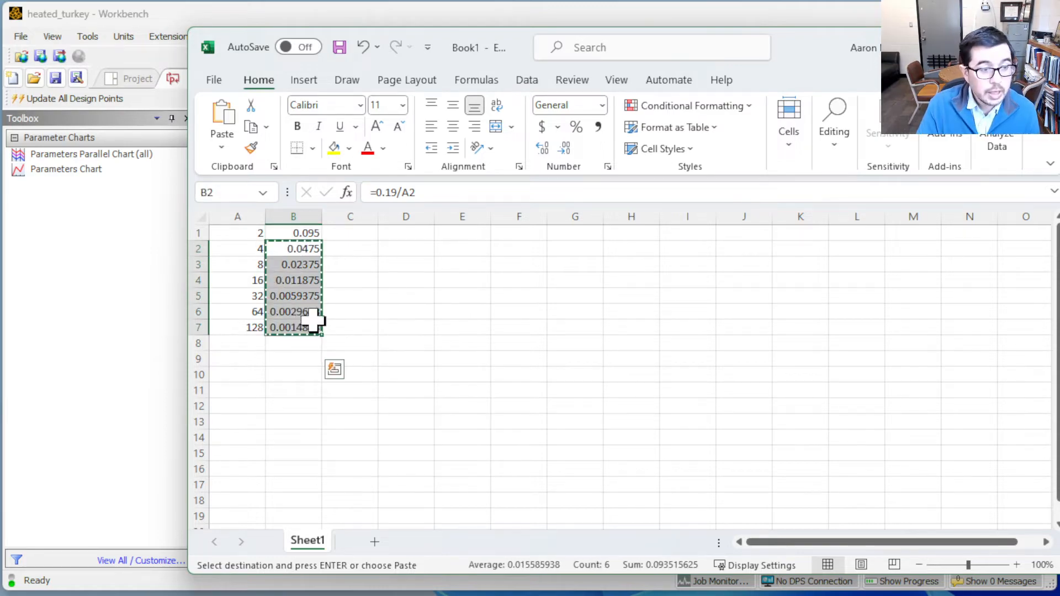
pyautogui.hotkey('alt', 'Tab')
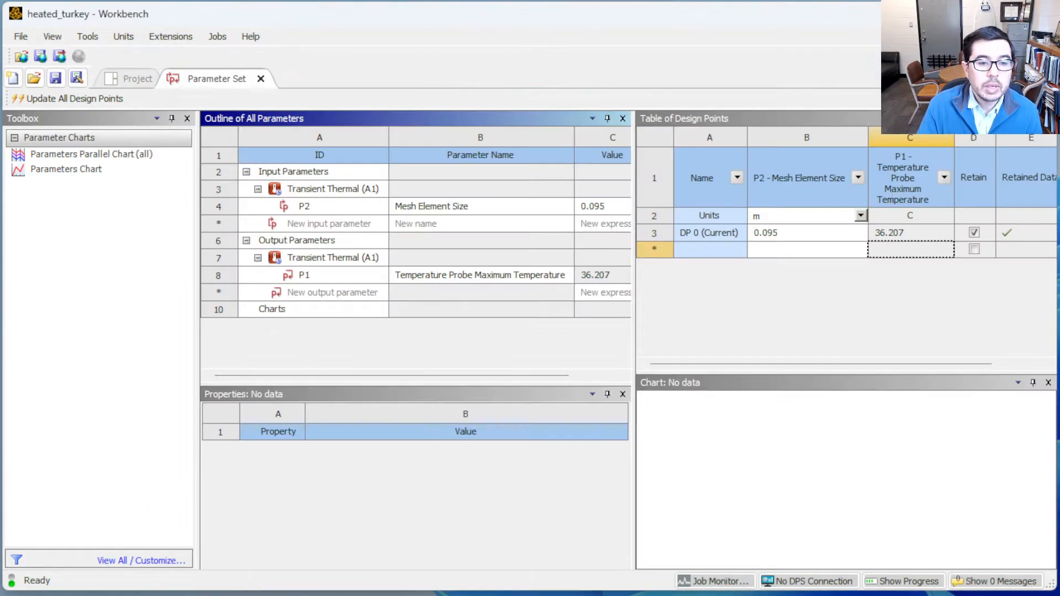
pyautogui.click(890, 253)
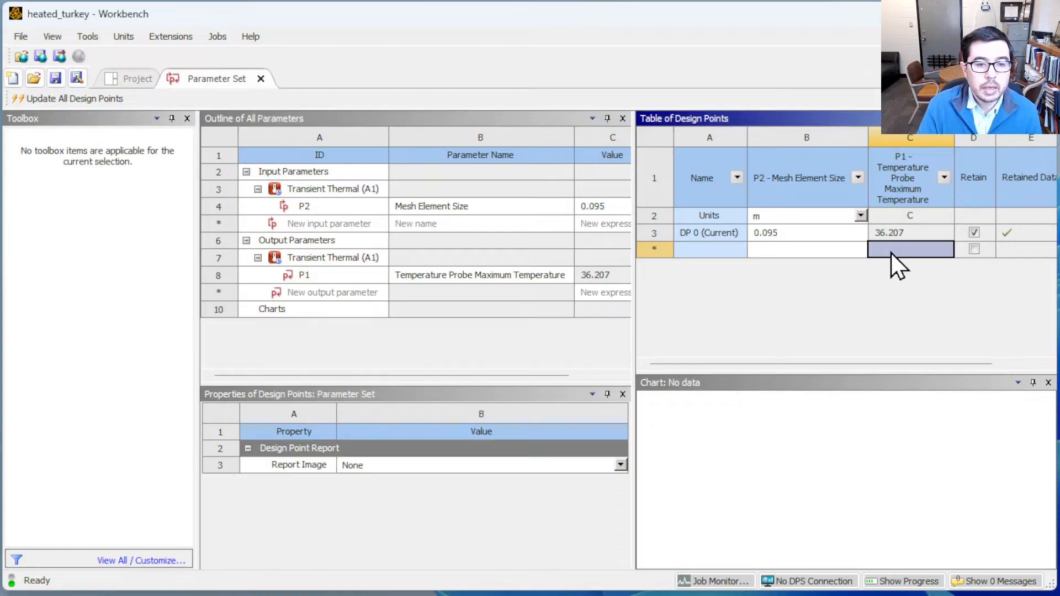
pyautogui.click(823, 250)
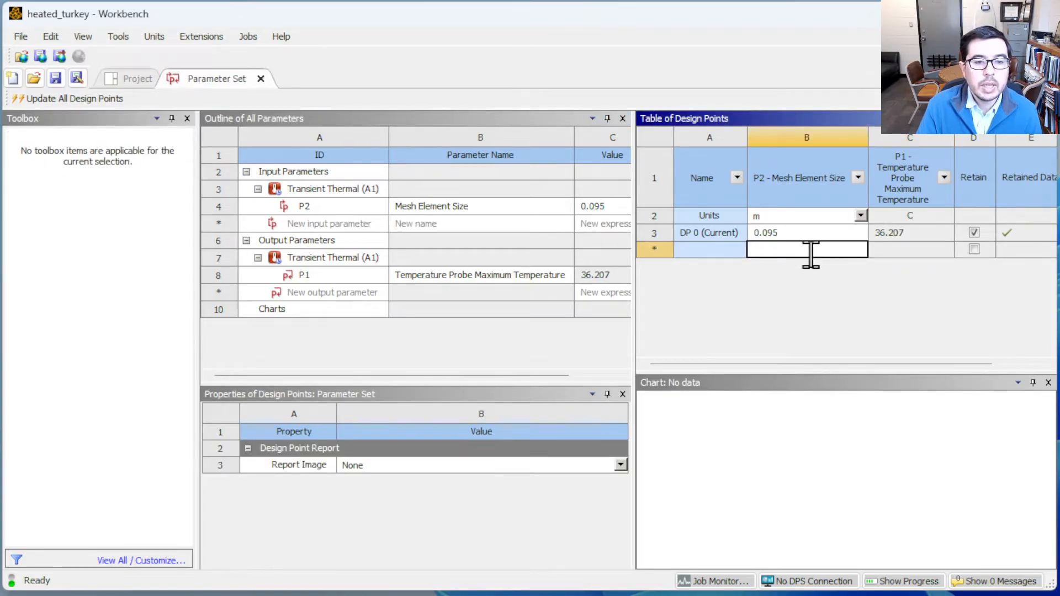
pyautogui.hotkey('ctrl', 'v')
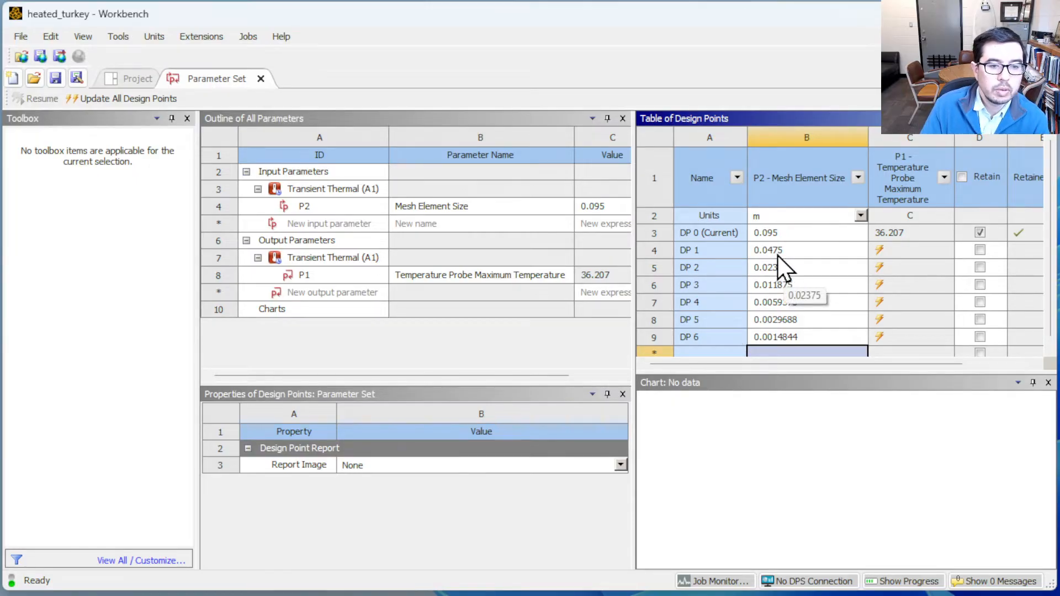
# Step: Update the 0.0475 m design point on its own, checking the solve progress, and start updating all remaining design points
pyautogui.click(823, 254)
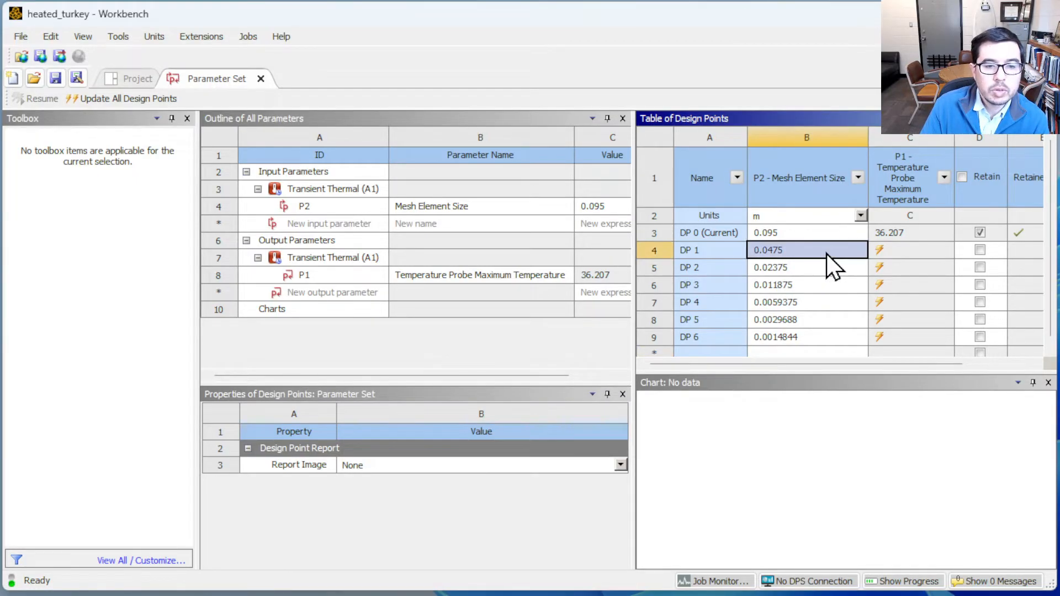
pyautogui.rightClick(827, 254)
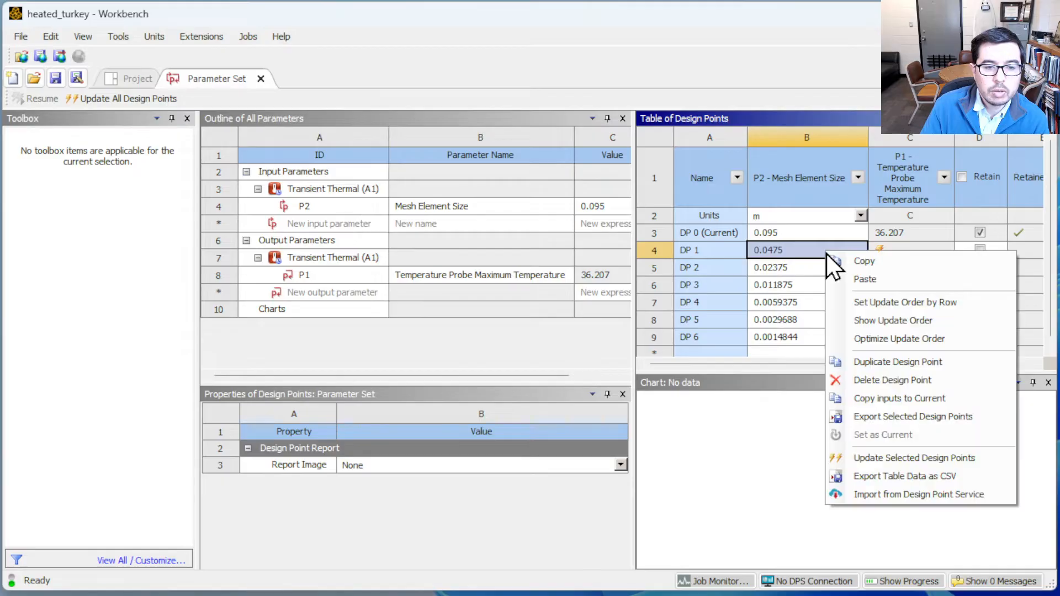
pyautogui.click(951, 459)
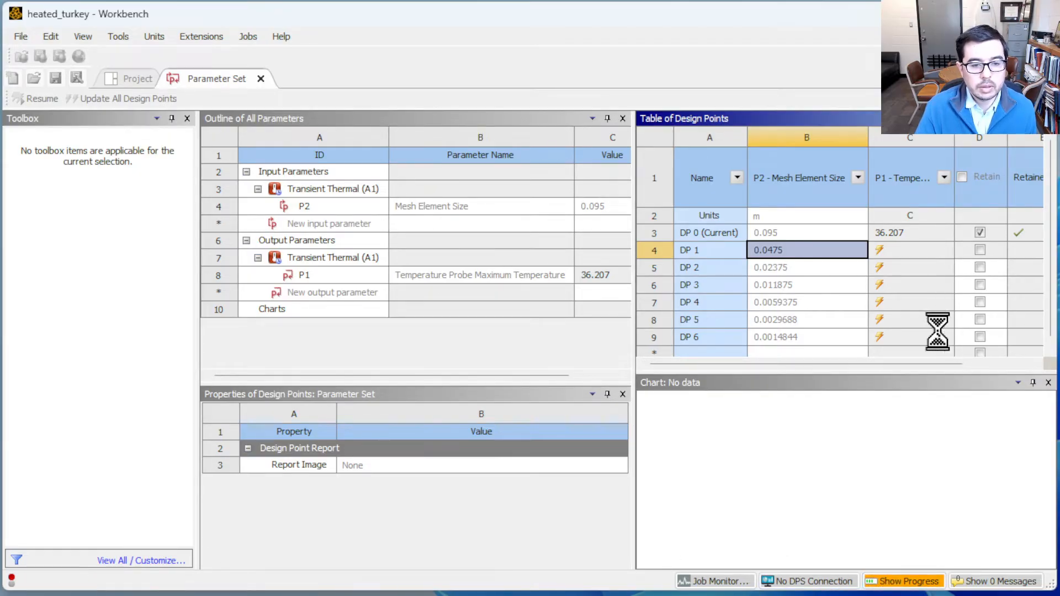
pyautogui.click(897, 581)
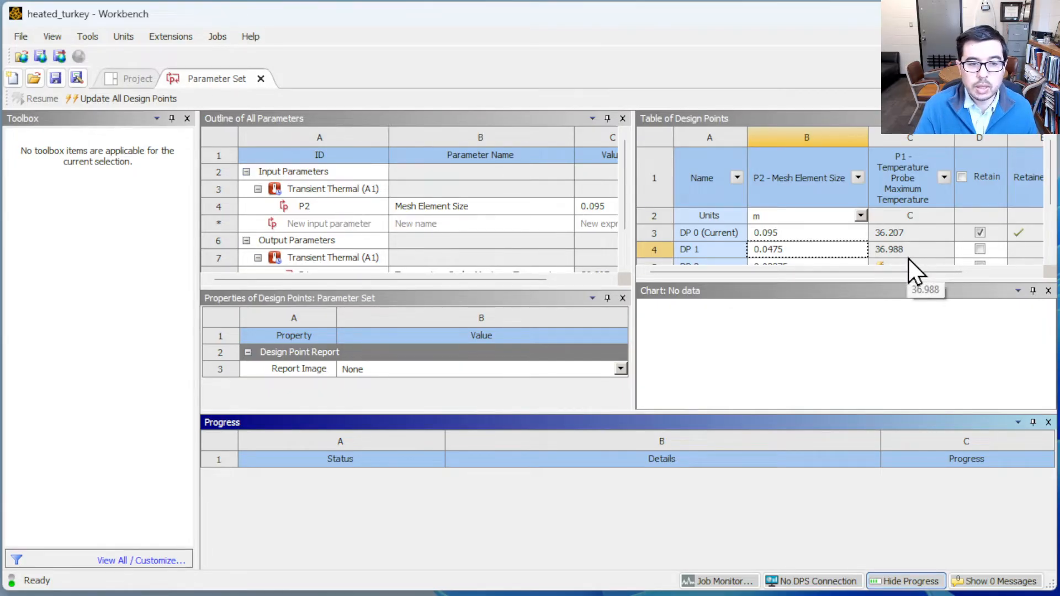
pyautogui.click(1048, 423)
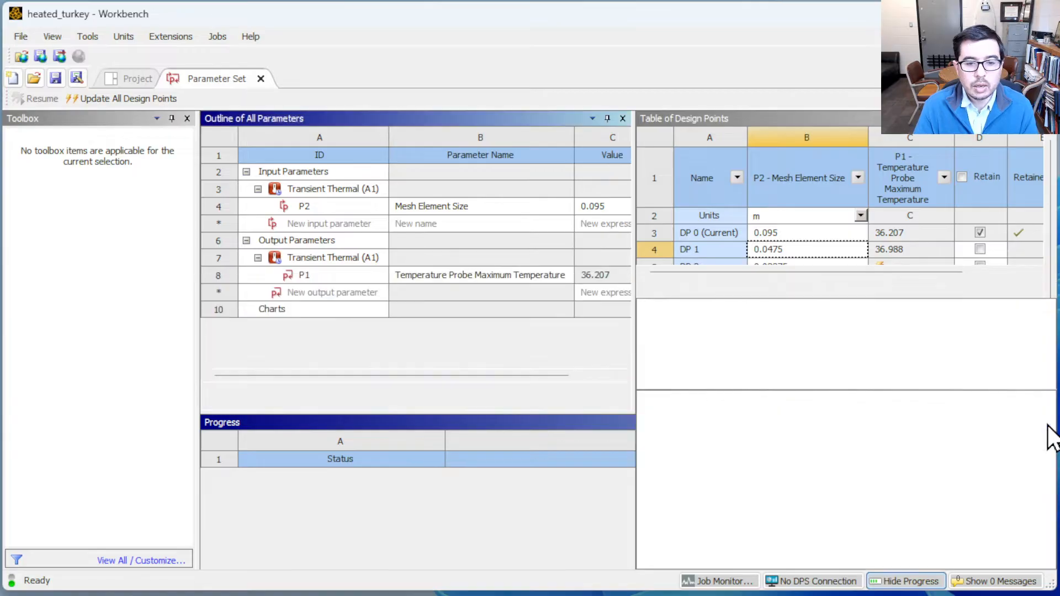
pyautogui.click(111, 101)
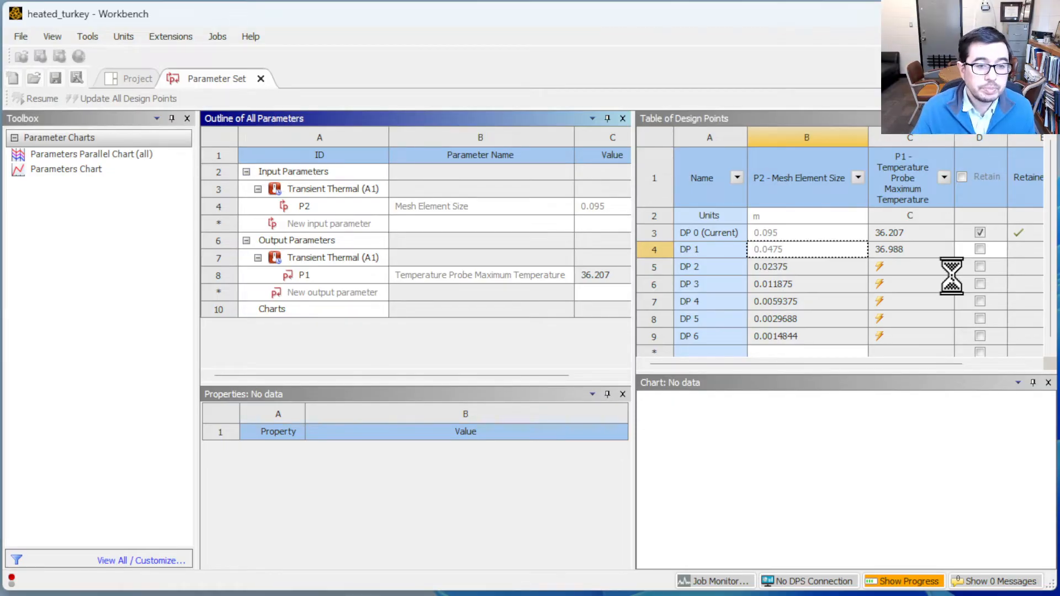
# Step: Switch to MATLAB and set the timestep dt to 0.01 in Hello_Neumann_start_turkey.m
pyautogui.press('super+Tab')
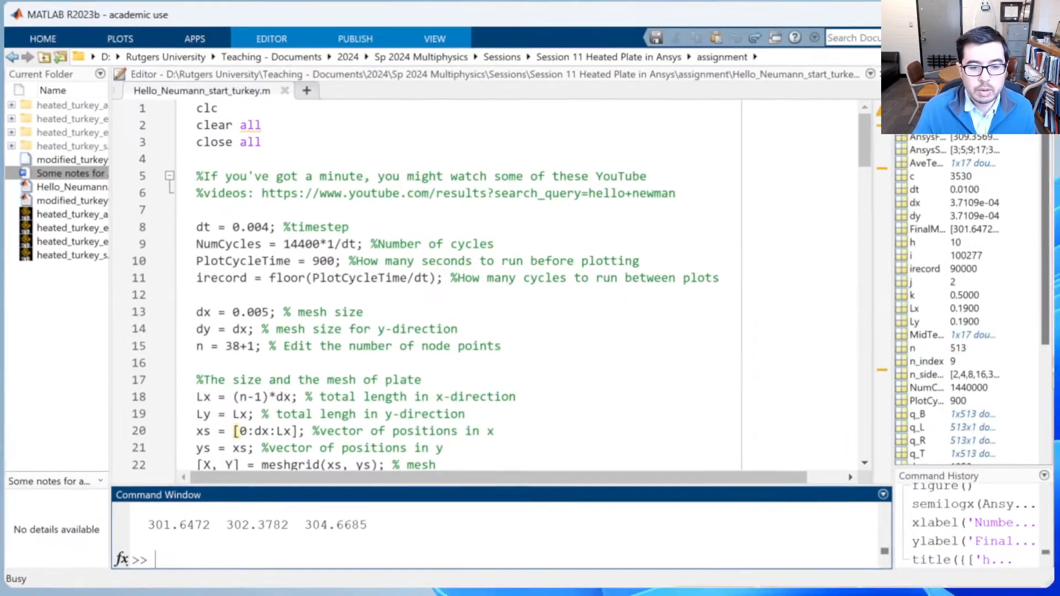
pyautogui.click(722, 590)
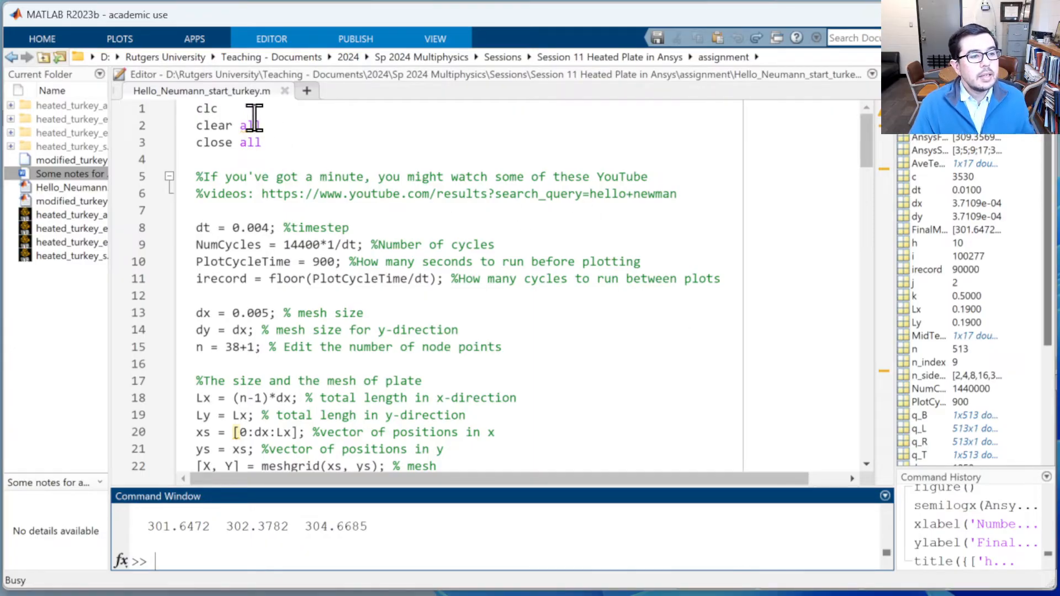
pyautogui.click(293, 124)
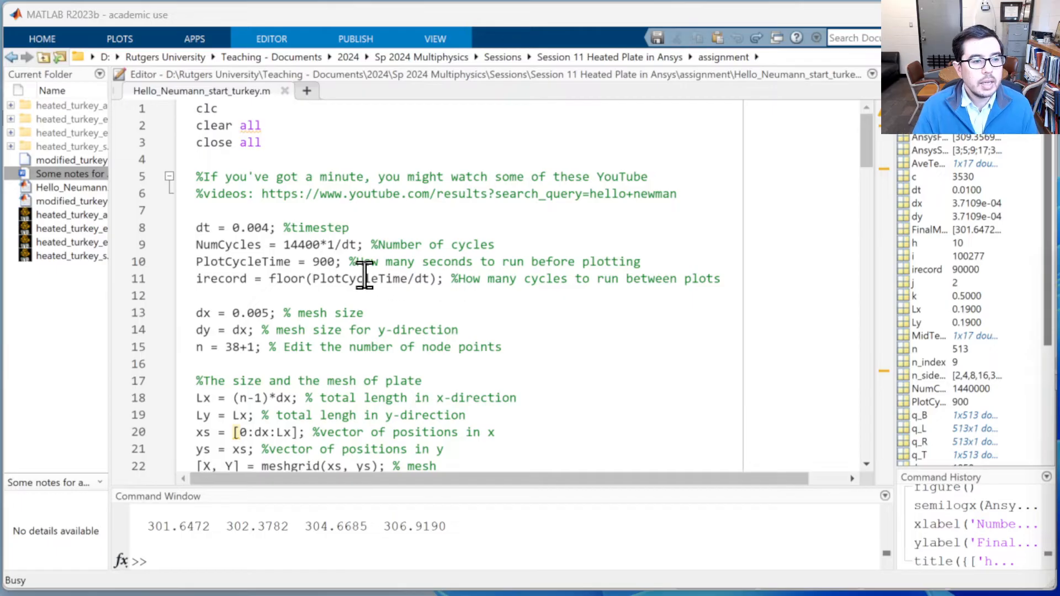
pyautogui.click(273, 240)
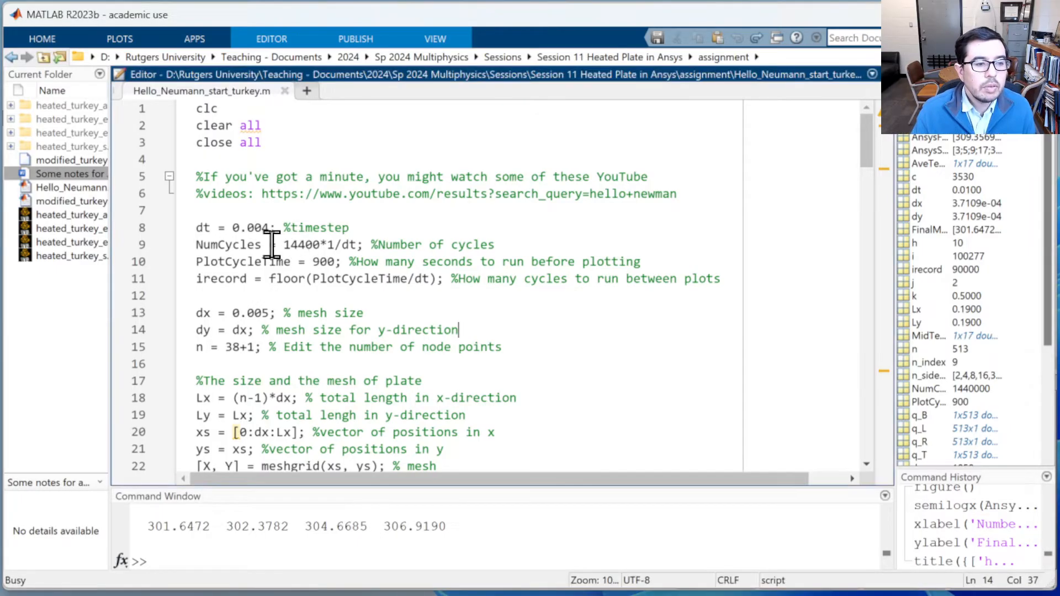
pyautogui.click(271, 227)
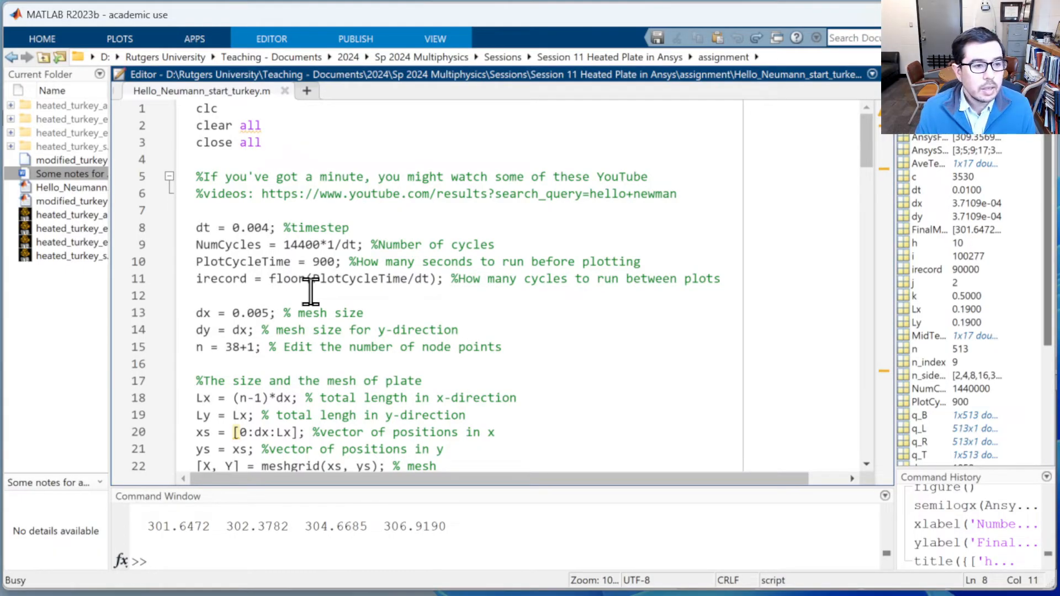
pyautogui.press('BackSpace')
pyautogui.press('BackSpace')
pyautogui.write('1')
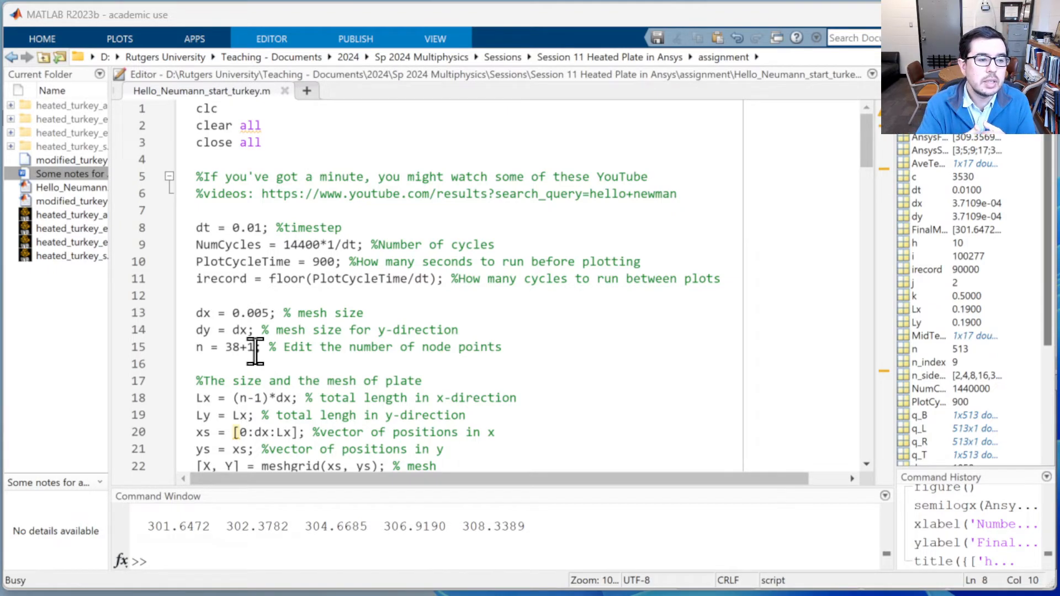
# Step: Insert a new line above the dx mesh size definition and begin it with the variable Lx
pyautogui.click(195, 314)
pyautogui.press('Return')
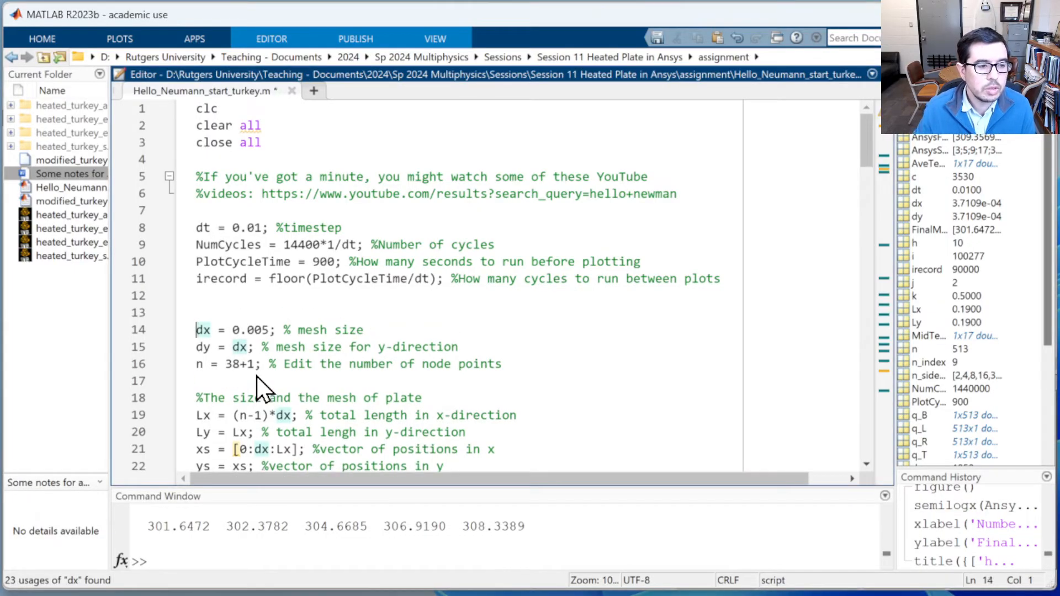
pyautogui.press('Up')
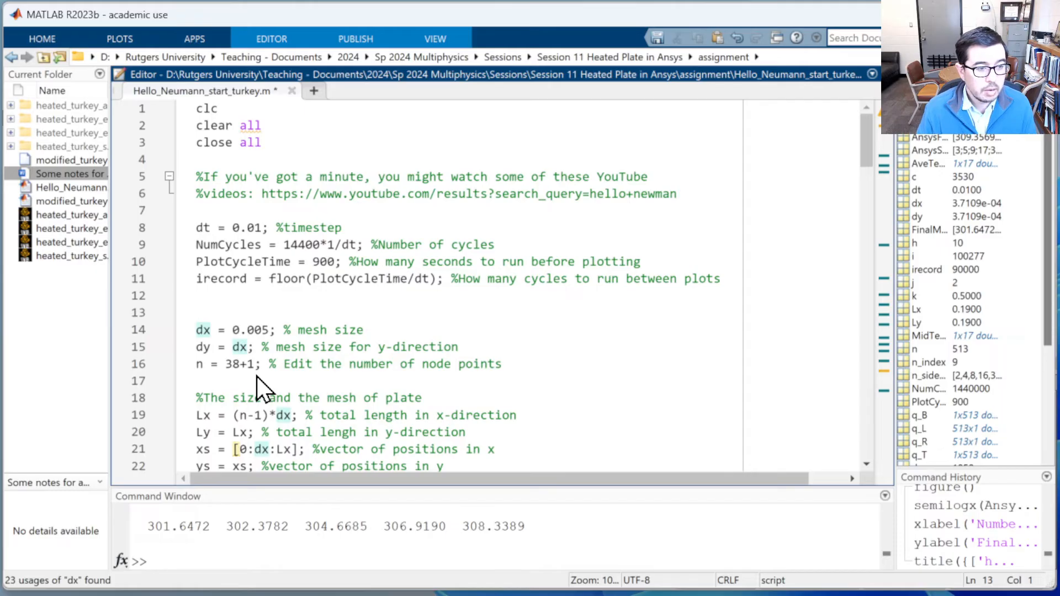
pyautogui.write('Lx')
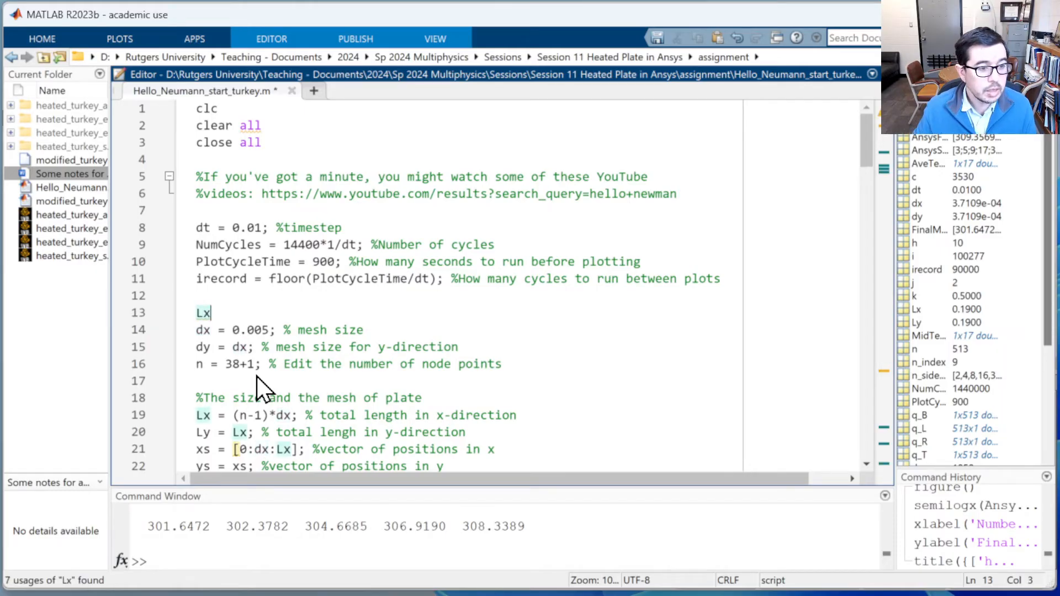
# Step: Comment out the line Lx = (n-1)*dx in the plate size and mesh section
pyautogui.press('Down')
pyautogui.press('Down')
pyautogui.press('Down')
pyautogui.press('Down')
pyautogui.press('Down')
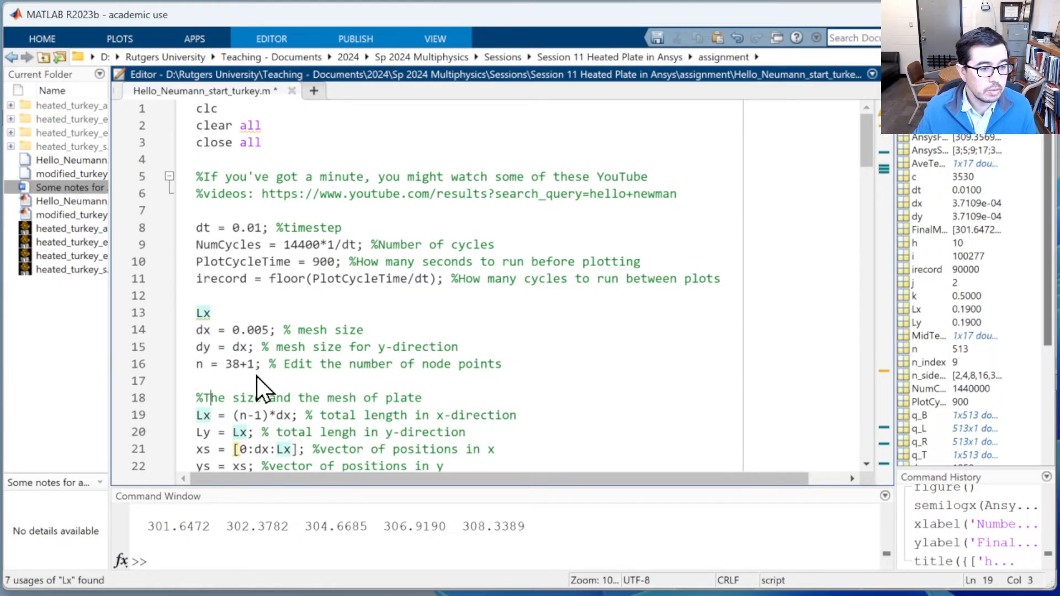
pyautogui.press('Left')
pyautogui.press('Left')
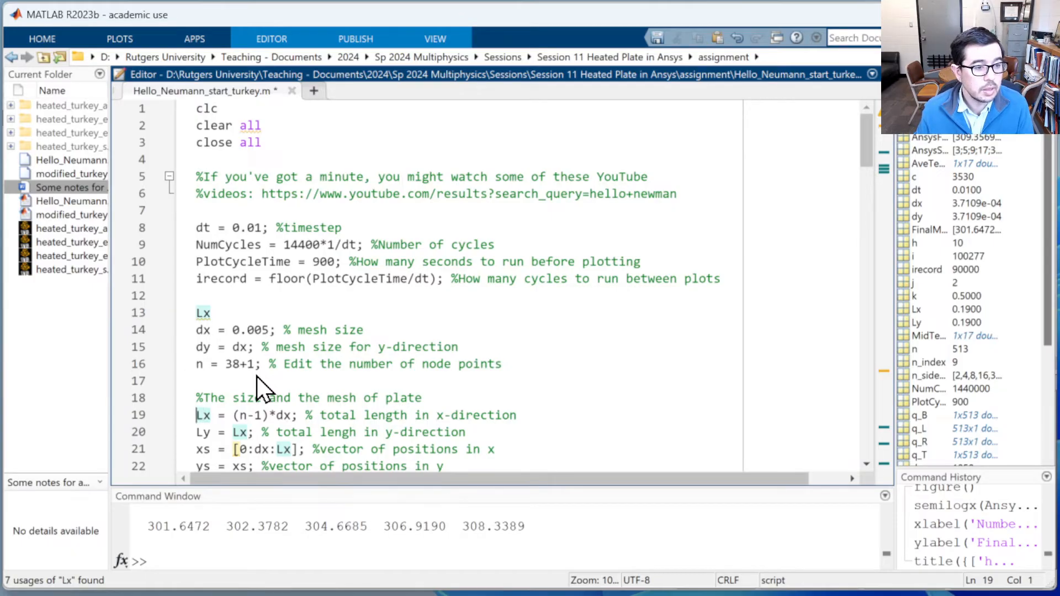
pyautogui.write('%')
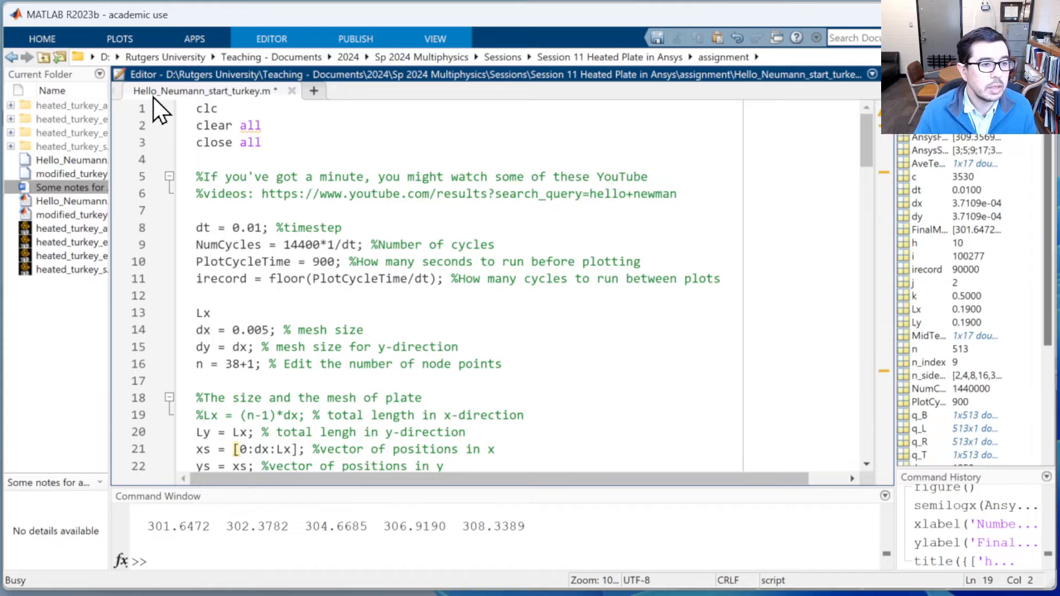
# Step: Save a copy of the script under the name assignment_demo in the assignment folder
pyautogui.click(44, 39)
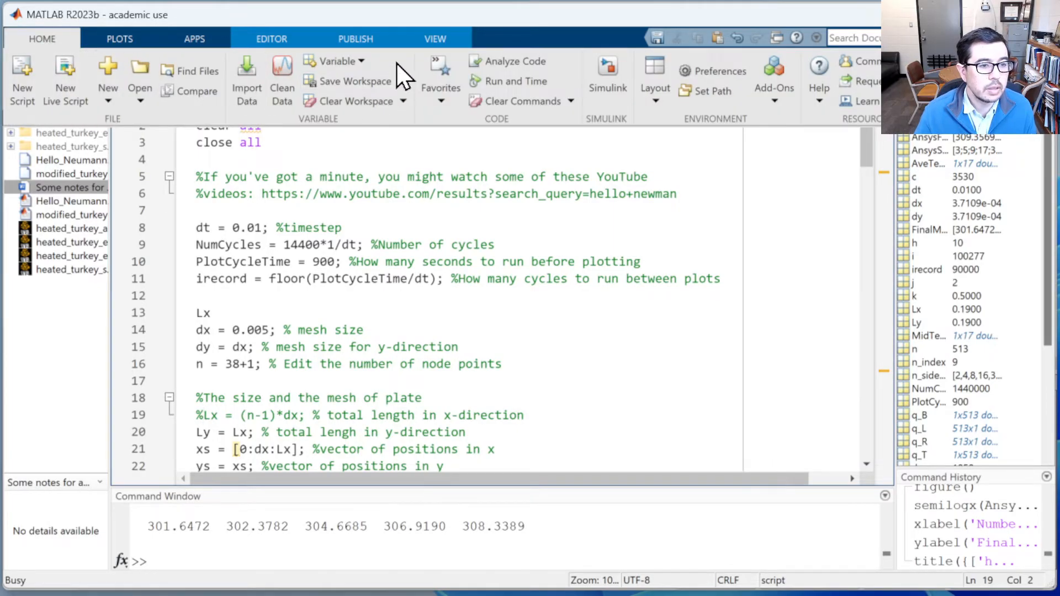
pyautogui.click(279, 42)
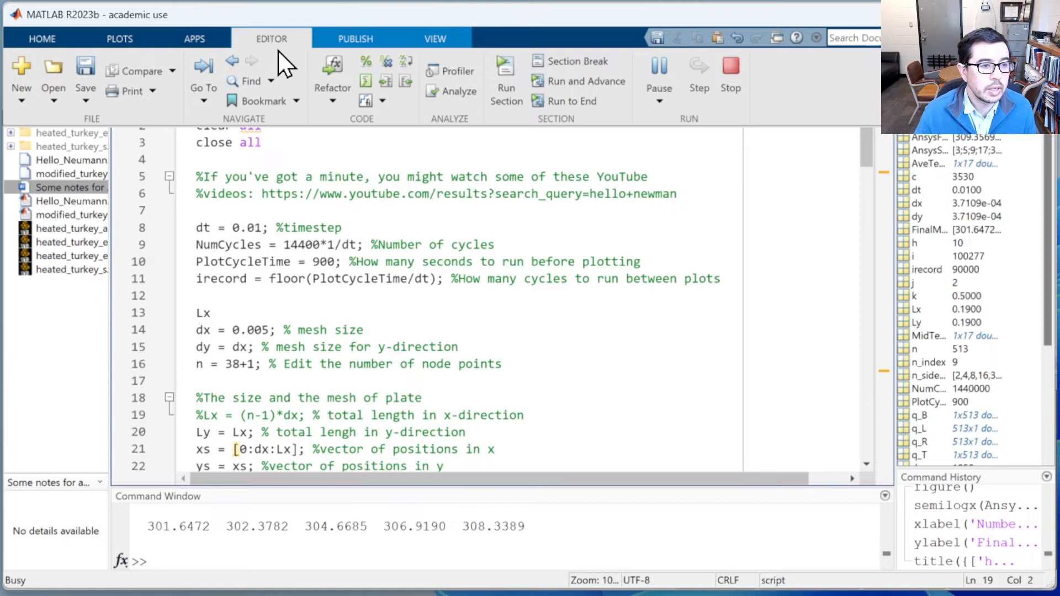
pyautogui.click(79, 104)
pyautogui.click(99, 145)
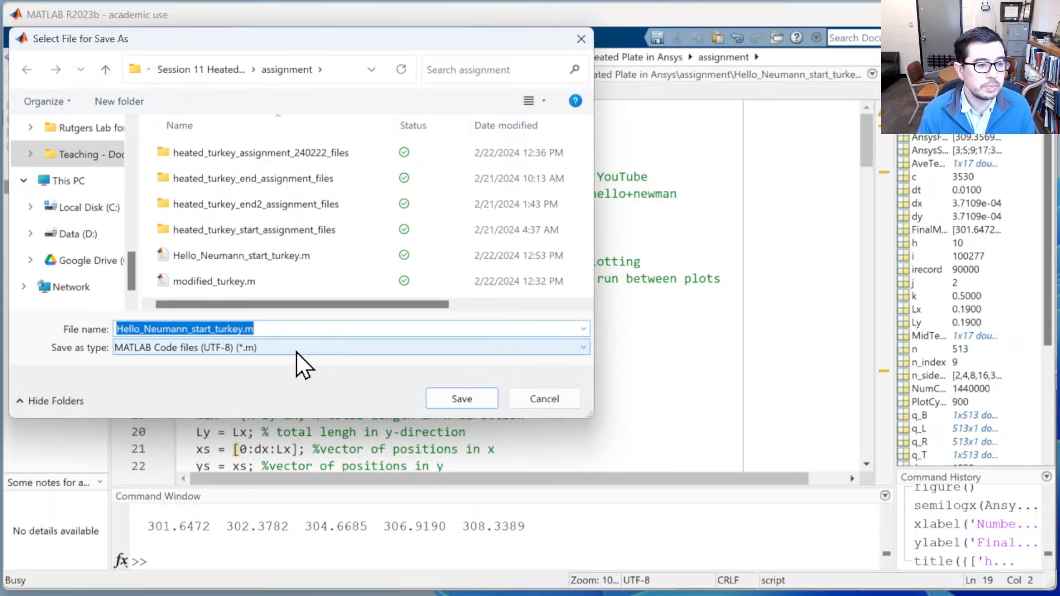
pyautogui.write('assignment_dem')
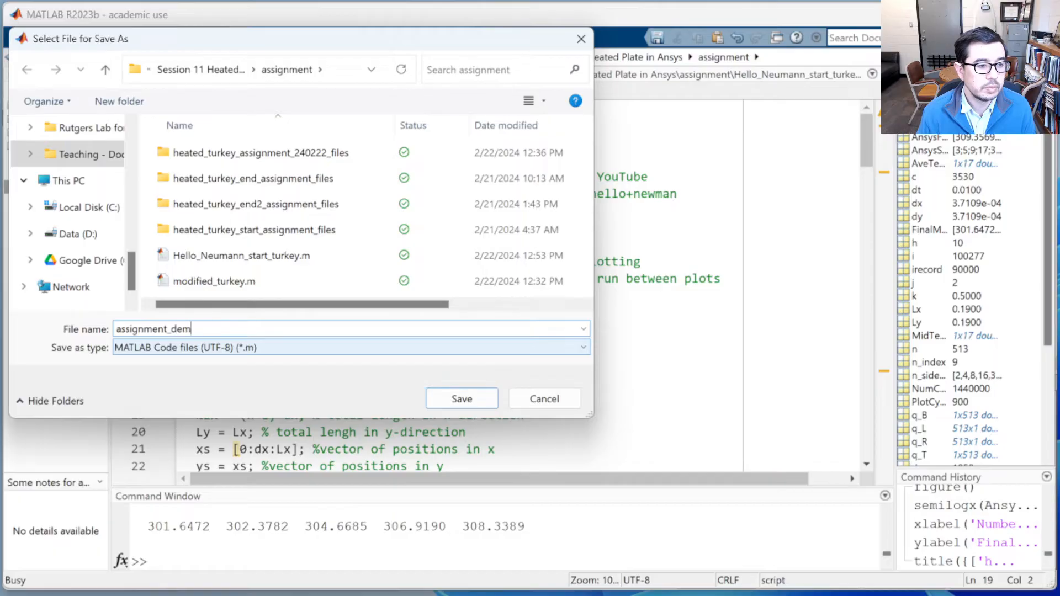
pyautogui.write('o')
pyautogui.press('Return')
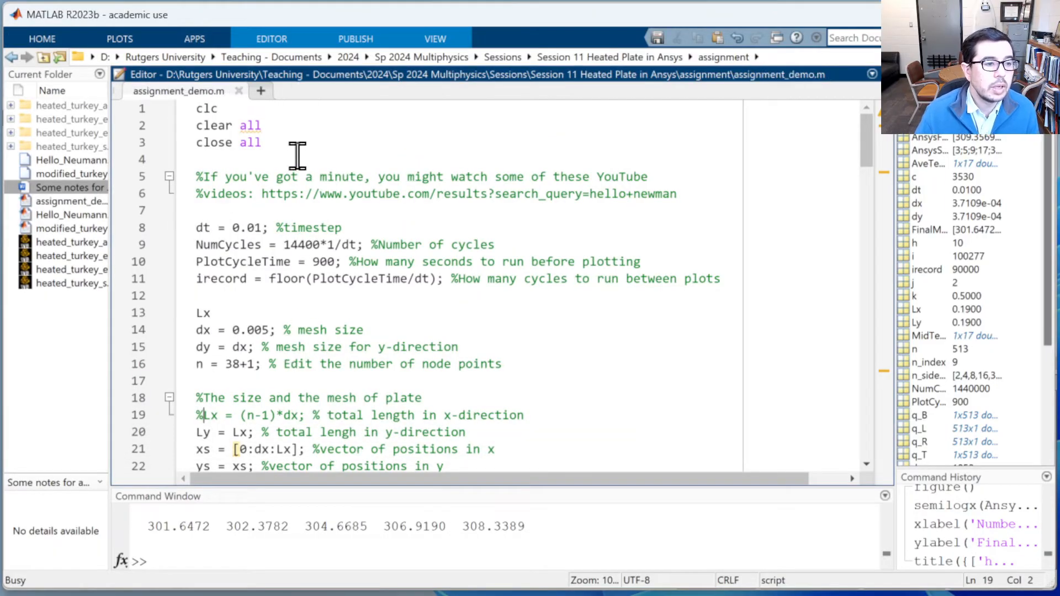
# Step: Complete the Lx definition as Lx = 0.19; and add an empty line below it
pyautogui.click(238, 316)
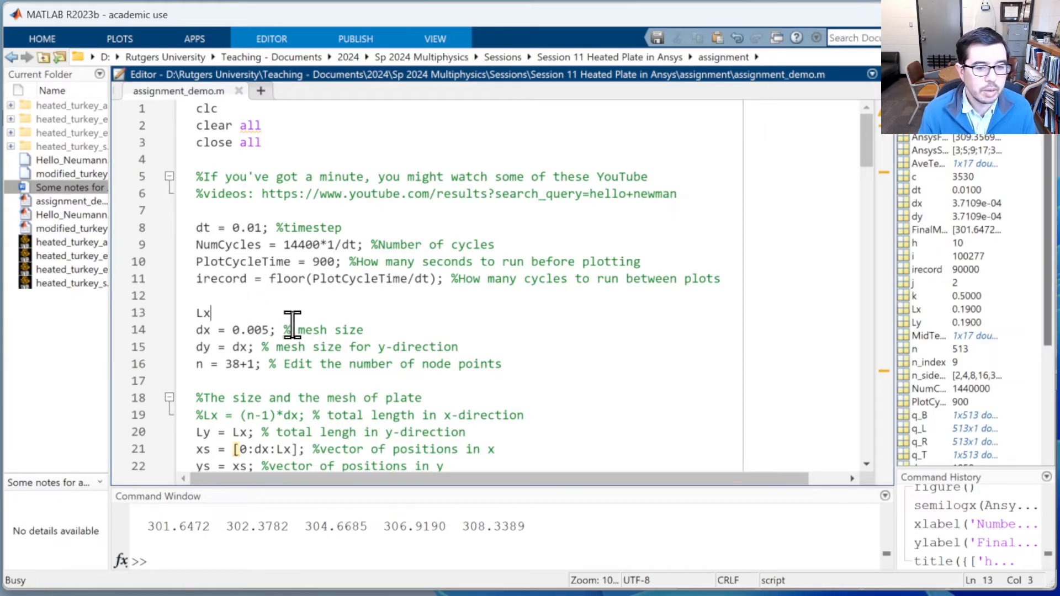
pyautogui.write('=')
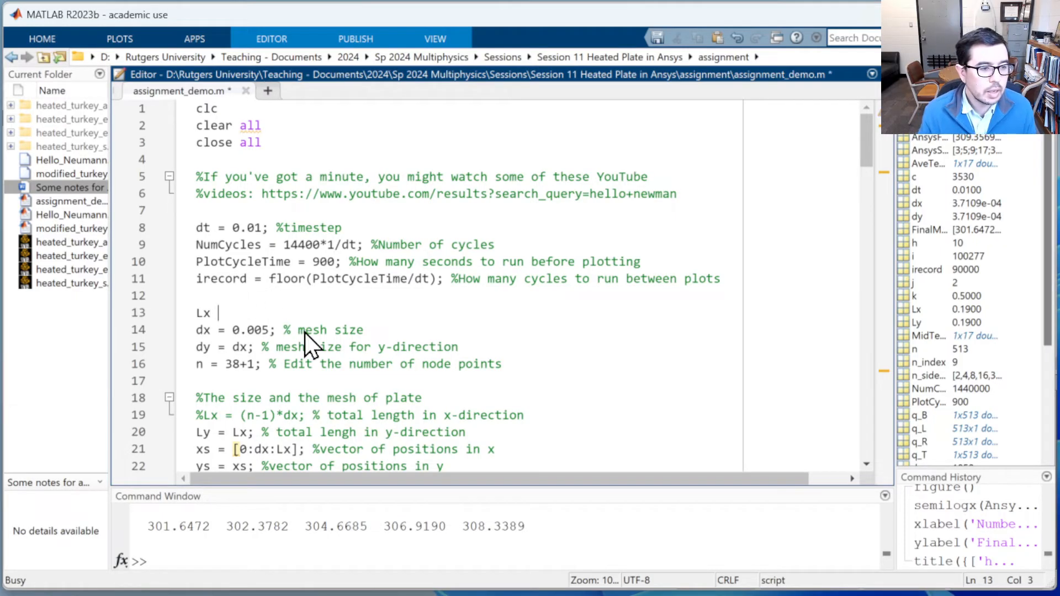
pyautogui.write(' 0.')
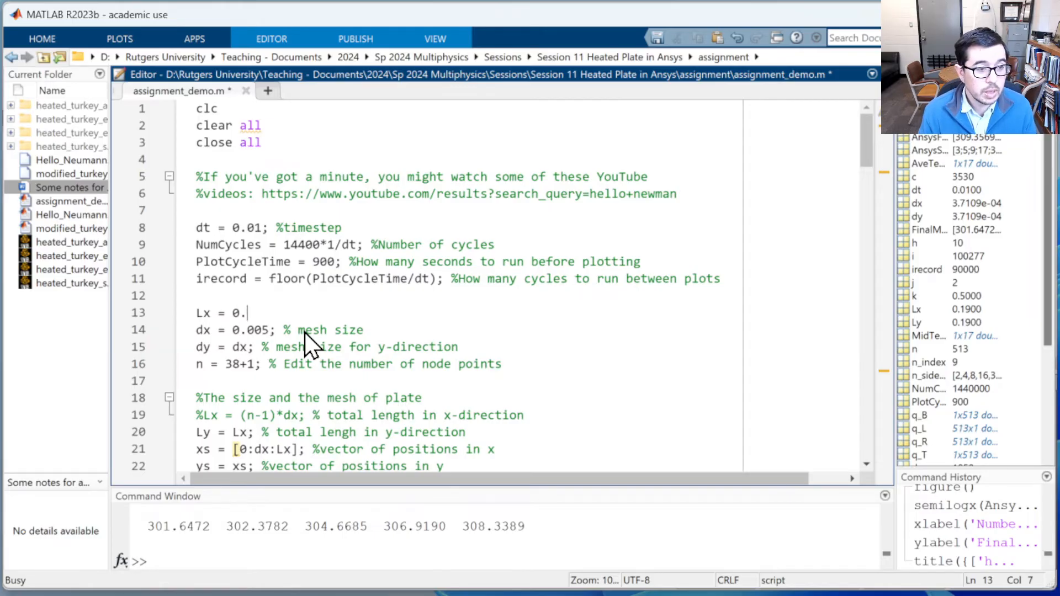
pyautogui.write('19;')
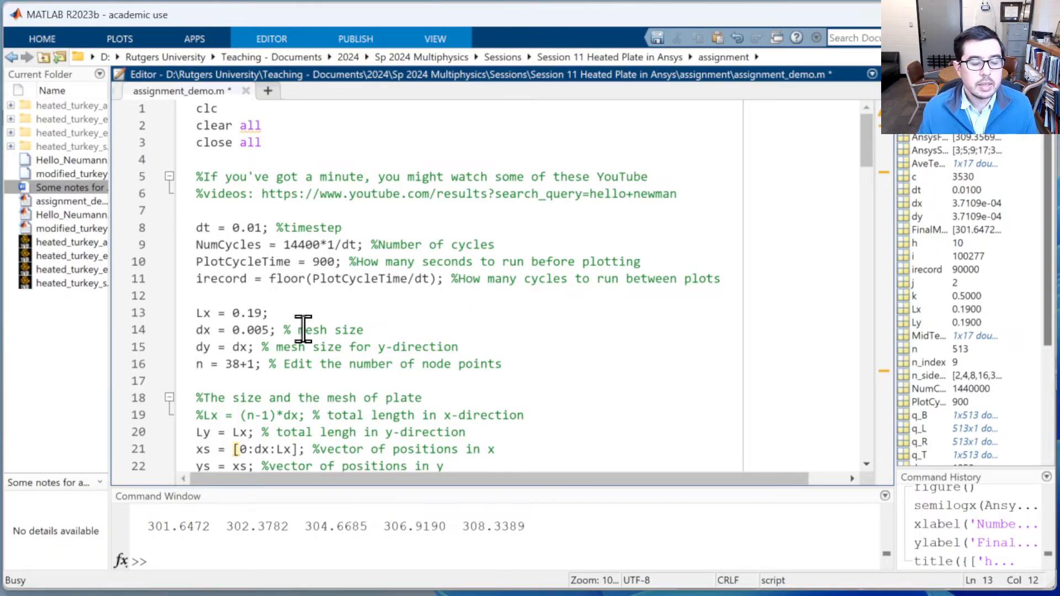
pyautogui.press('Return')
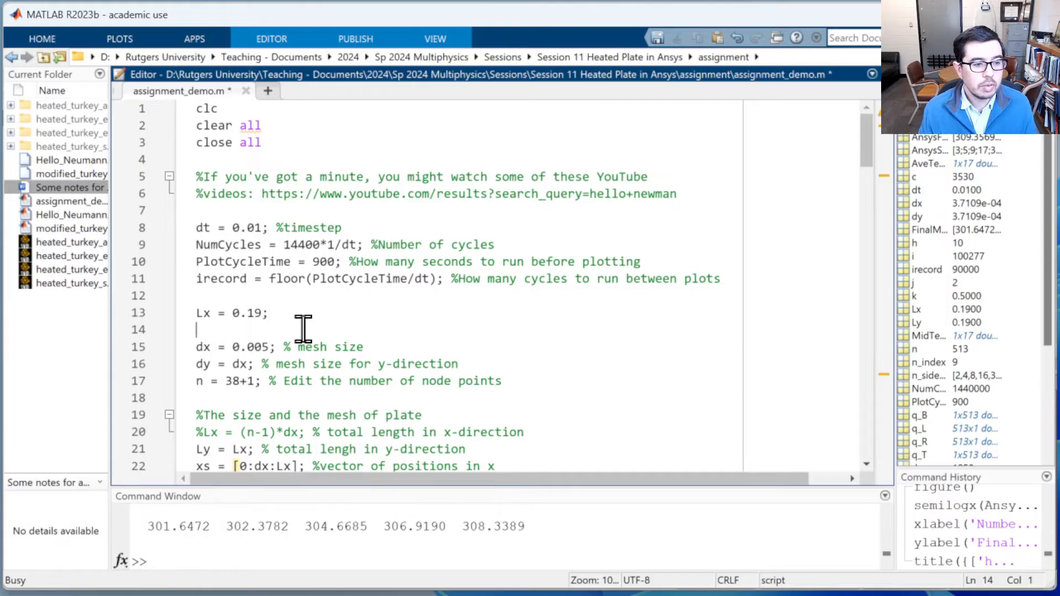
# Step: Comment out the line n = 38+1 that sets the number of node points
pyautogui.press('Down')
pyautogui.press('Down')
pyautogui.press('Down')
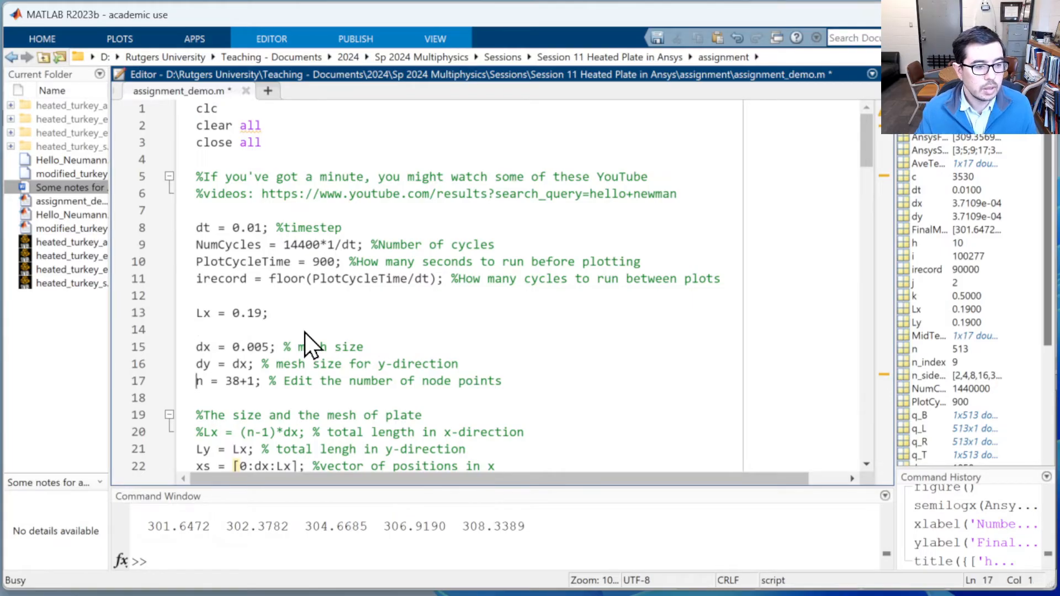
pyautogui.hotkey('ctrl', 'r')
# Step: Define n = n_side_nodes_minus_one(n_index)+1; on the empty line below Lx
pyautogui.press('Up')
pyautogui.press('Up')
pyautogui.press('Up')
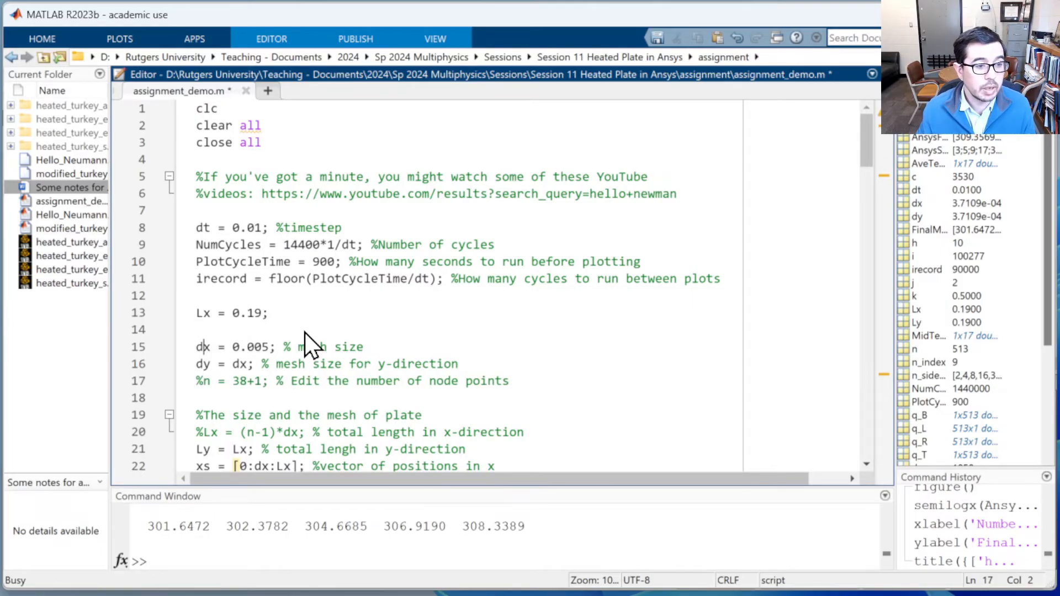
pyautogui.write('n =')
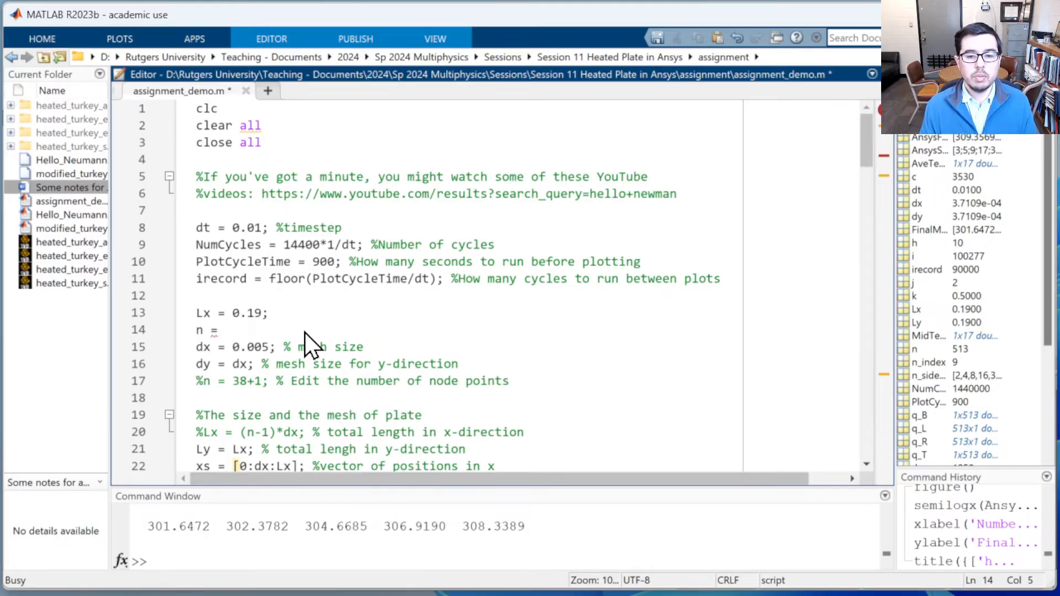
pyautogui.write('n_side')
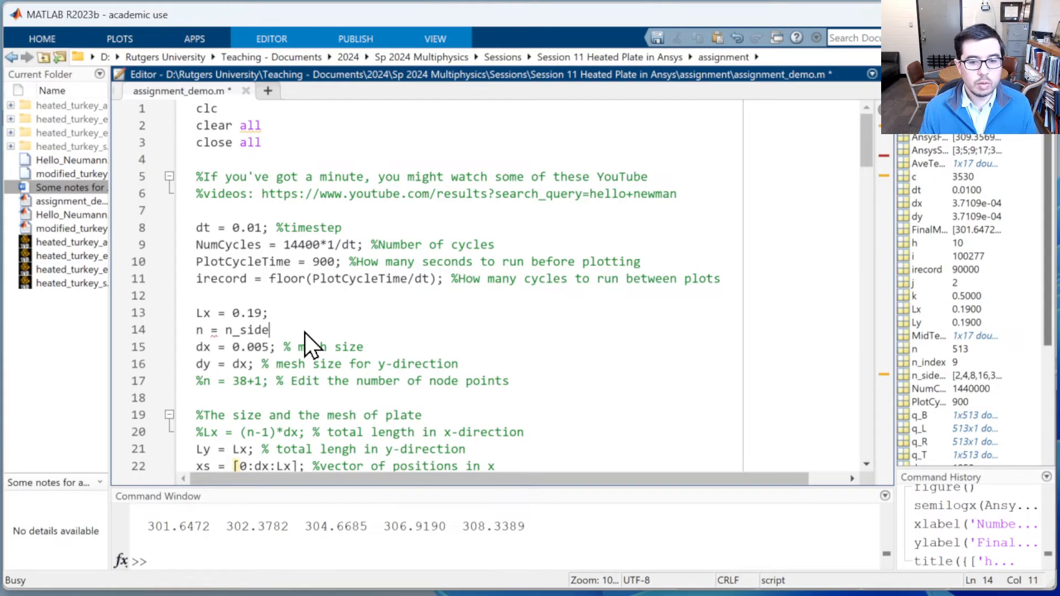
pyautogui.write('_nodes_minus_one')
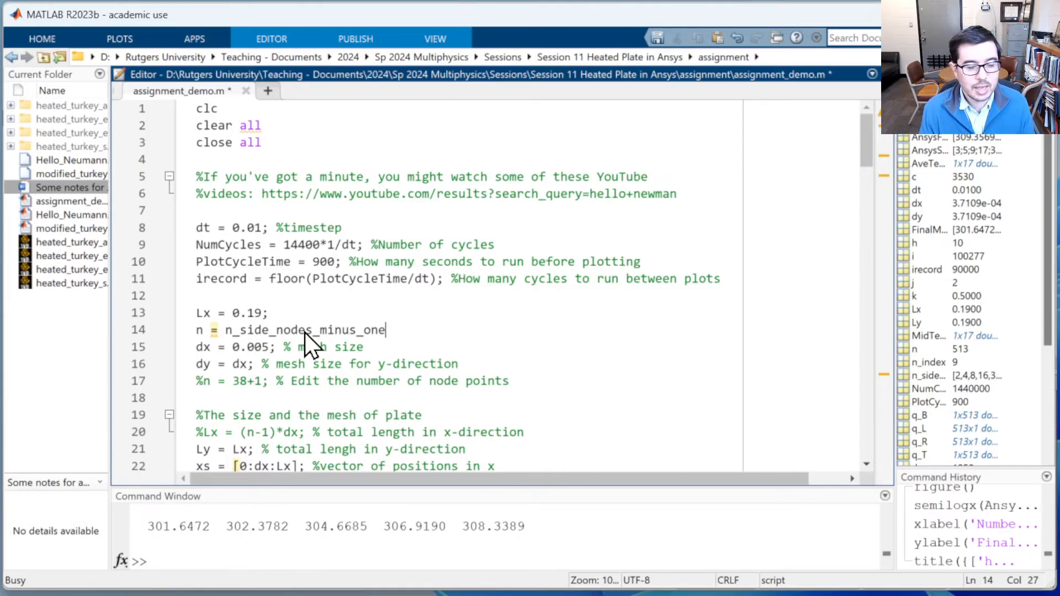
pyautogui.write('(')
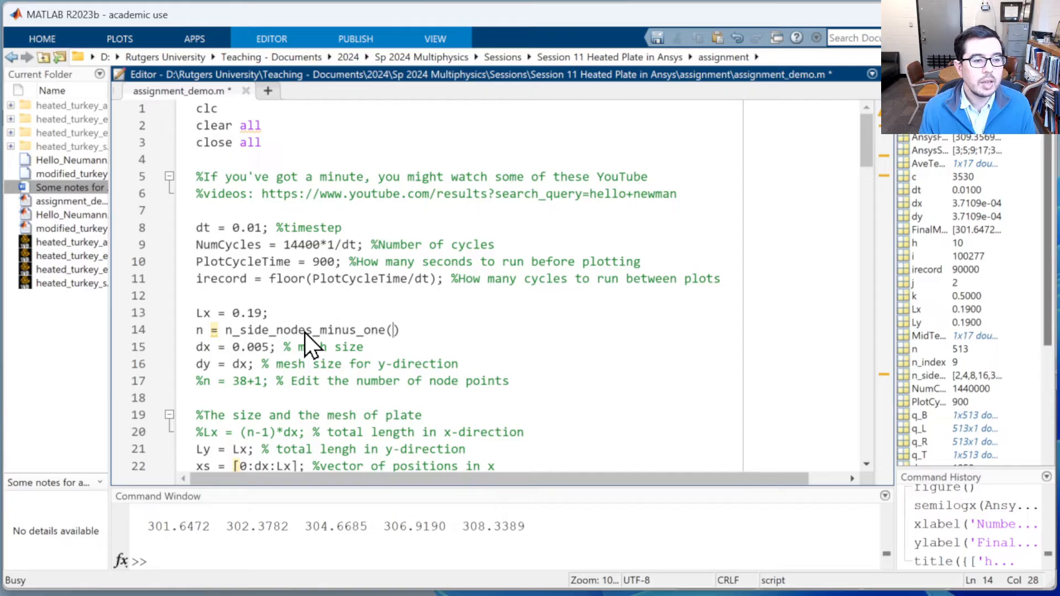
pyautogui.write('n_index)')
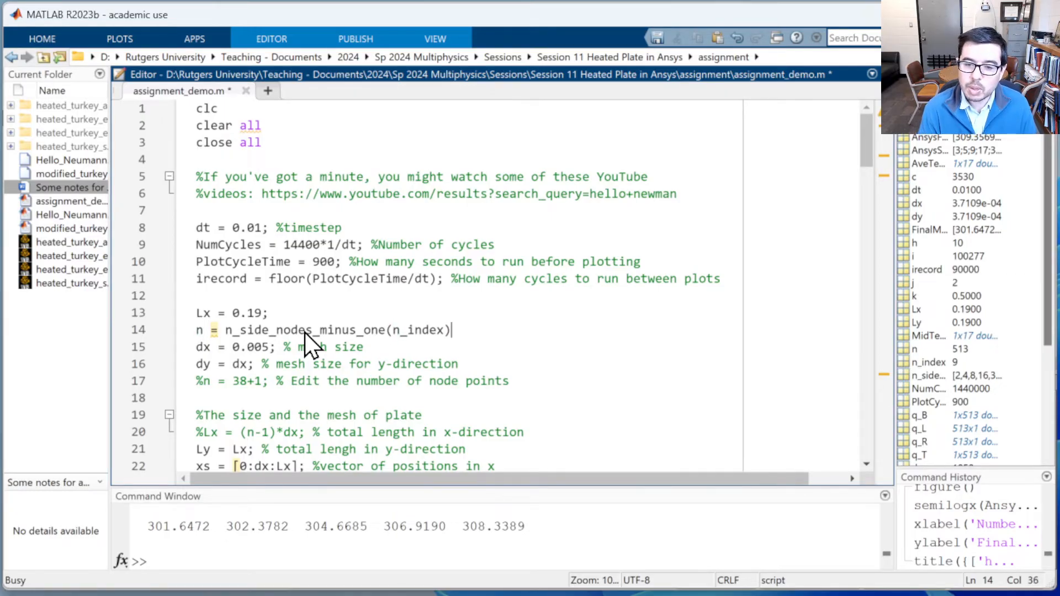
pyautogui.write('+1')
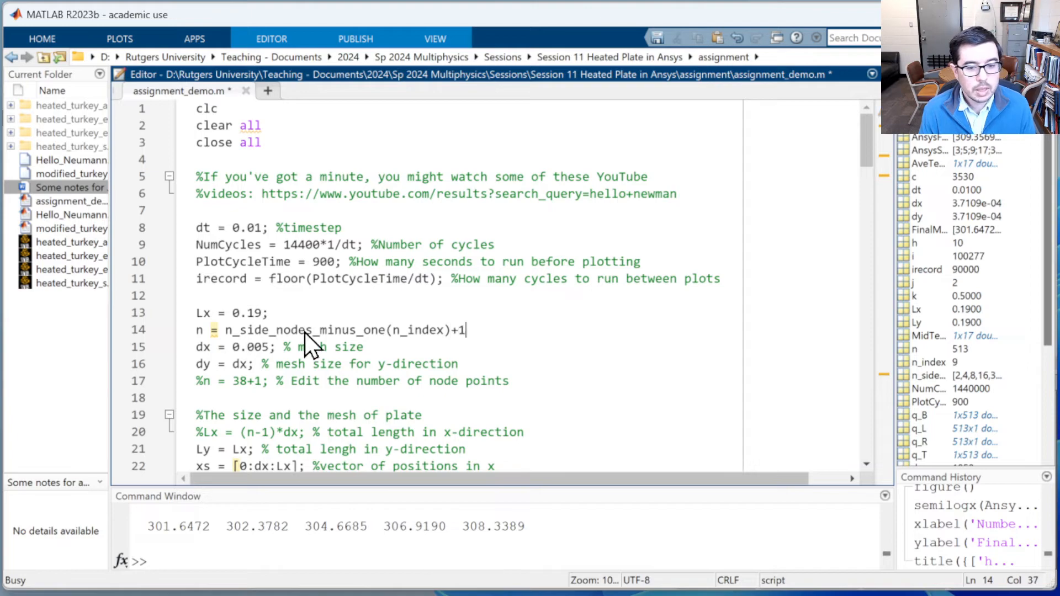
pyautogui.write(';')
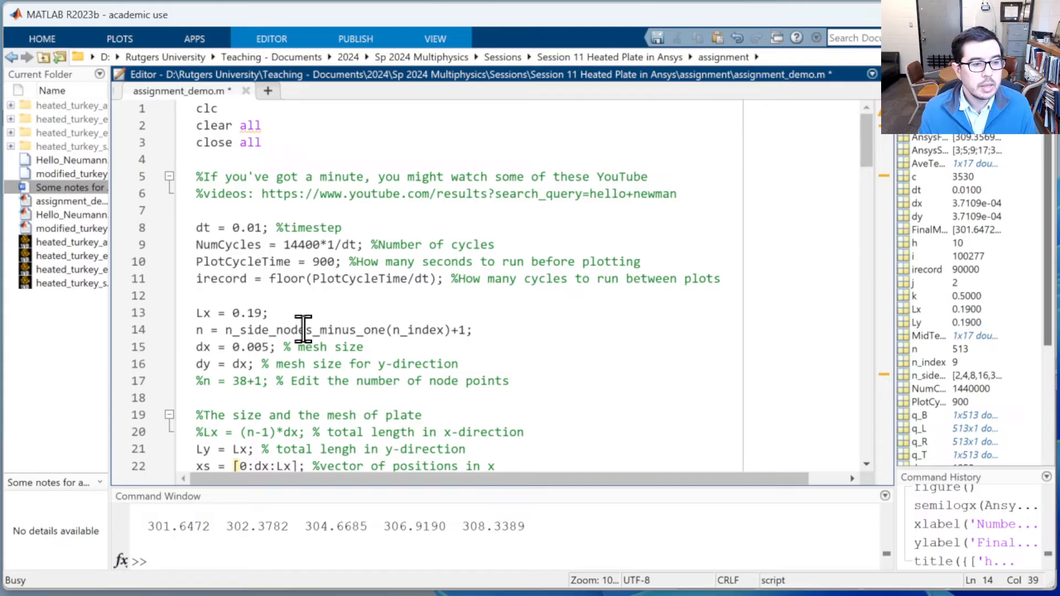
# Step: Comment out the line dx = 0.005 and begin a new dx assignment on a line above it
pyautogui.press('Return')
pyautogui.press('BackSpace')
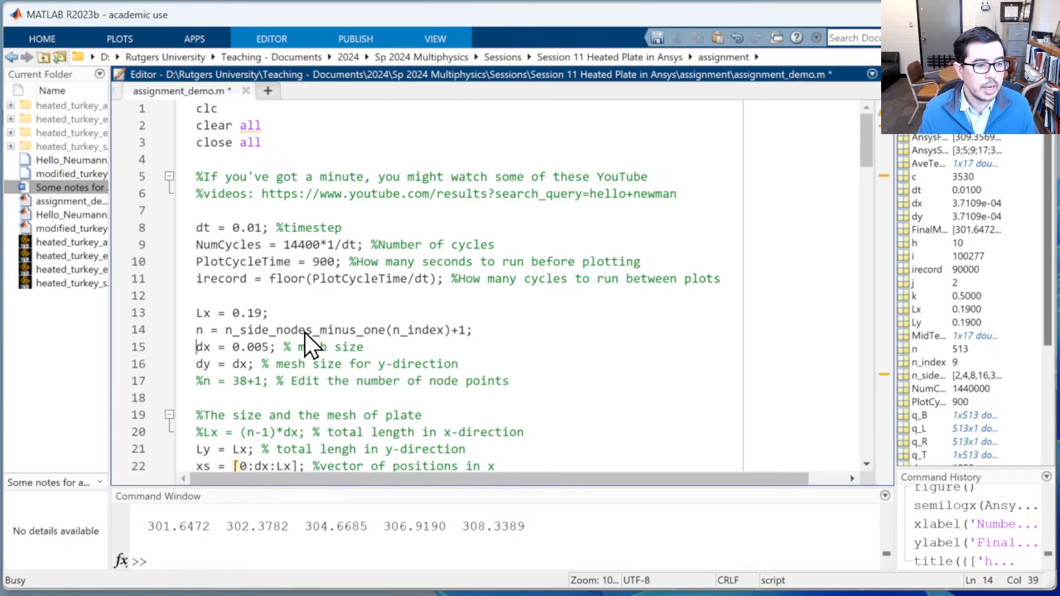
pyautogui.write('%')
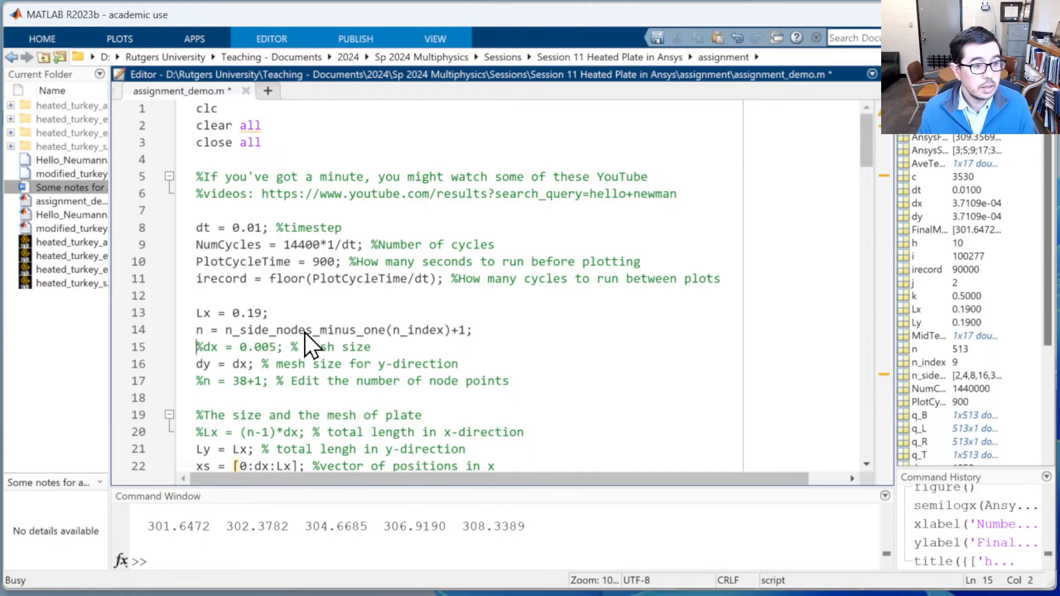
pyautogui.press('Return')
pyautogui.press('Up')
pyautogui.write('d')
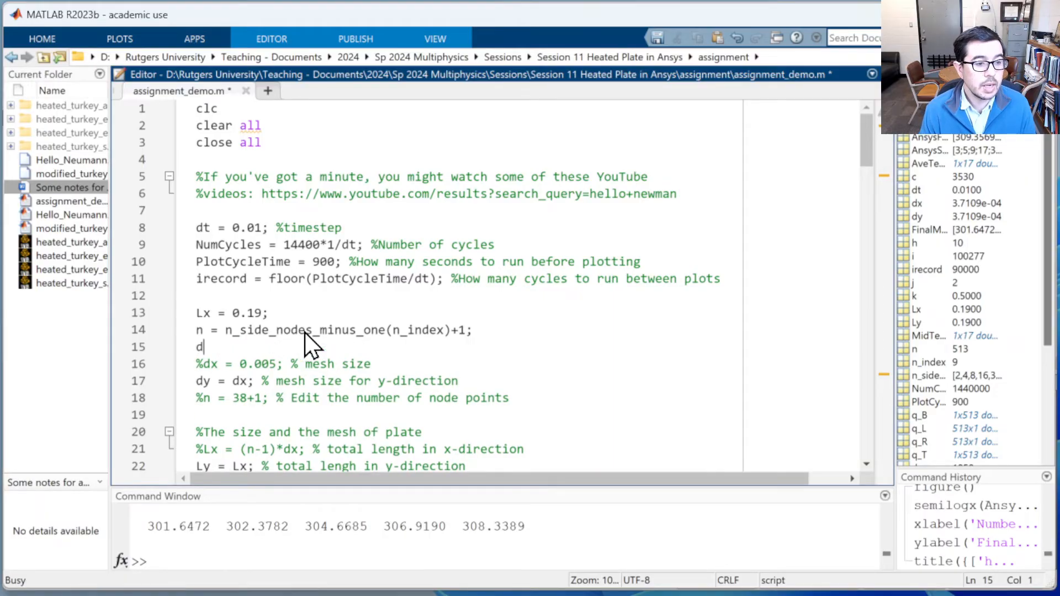
pyautogui.write('x = ')
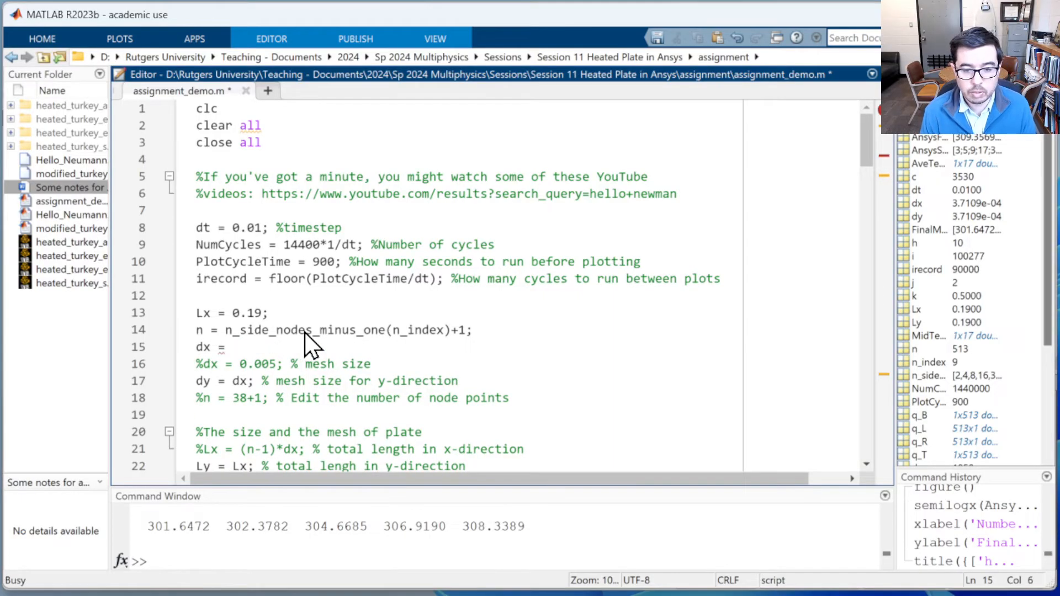
pyautogui.write('n')
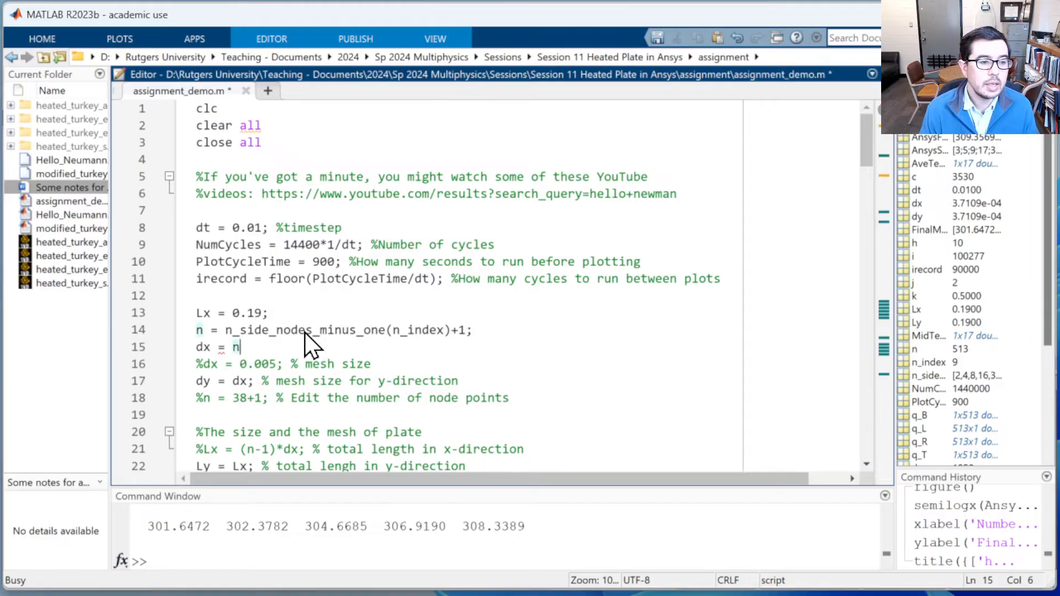
pyautogui.write('_side_nodes_minus')
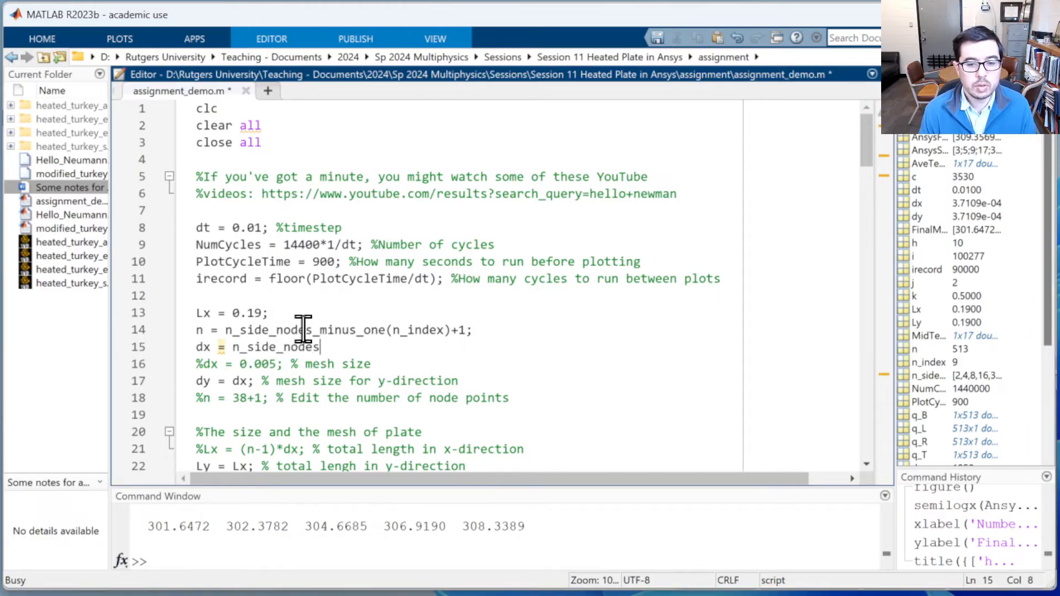
pyautogui.press('BackSpace')
pyautogui.press('BackSpace')
pyautogui.press('BackSpace')
pyautogui.press('BackSpace')
pyautogui.press('BackSpace')
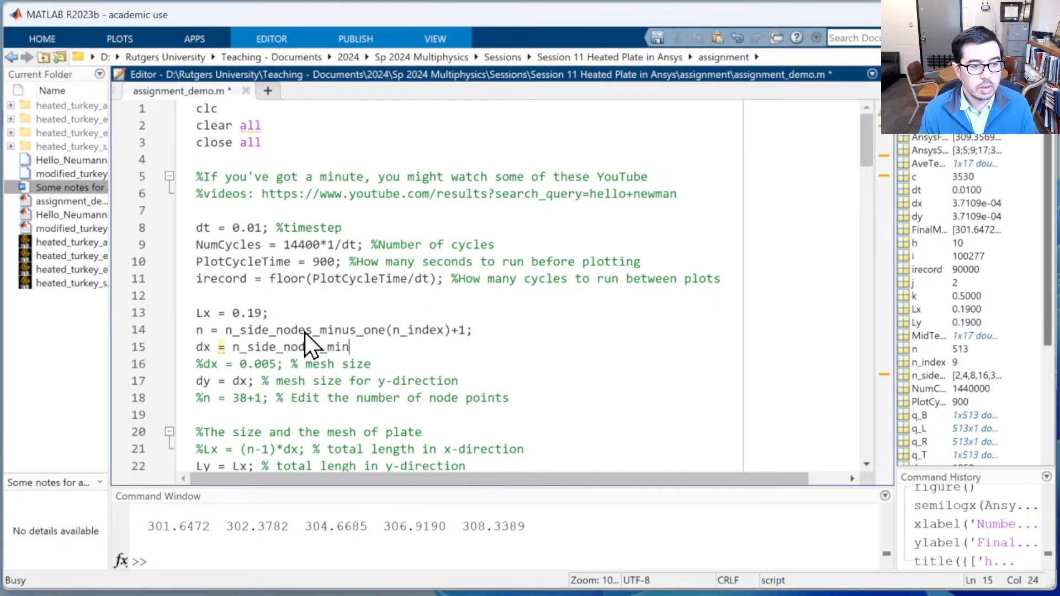
pyautogui.press('BackSpace')
pyautogui.press('BackSpace')
pyautogui.press('BackSpace')
pyautogui.press('BackSpace')
pyautogui.press('BackSpace')
pyautogui.press('BackSpace')
pyautogui.press('BackSpace')
pyautogui.press('BackSpace')
pyautogui.press('BackSpace')
pyautogui.press('BackSpace')
pyautogui.press('BackSpace')
pyautogui.press('BackSpace')
pyautogui.press('BackSpace')
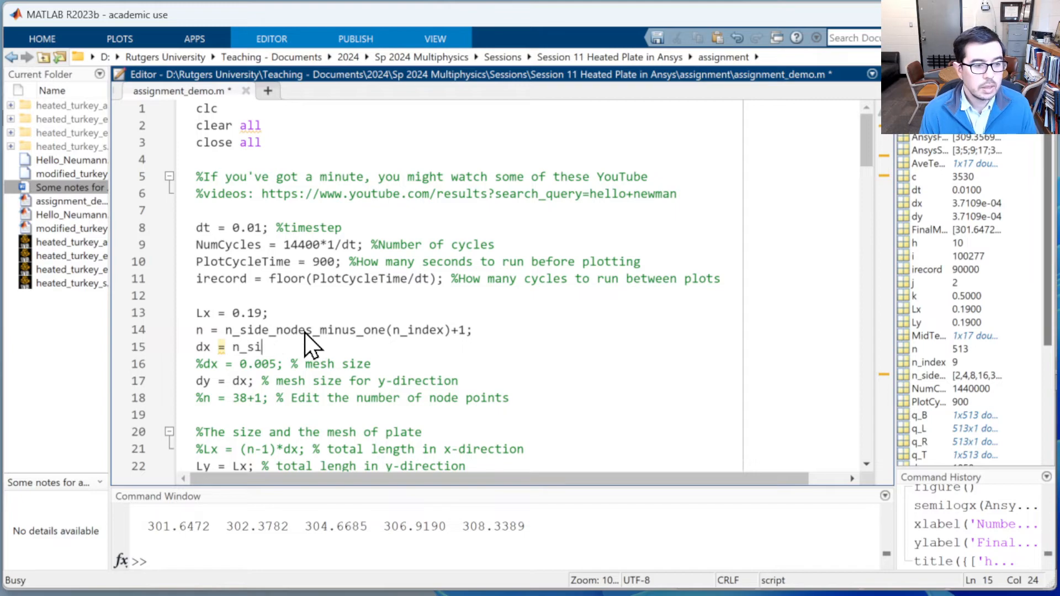
# Step: Complete the new mesh size definition as dx = Lx/(n-1); with the comment % mesh size
pyautogui.write('Lx')
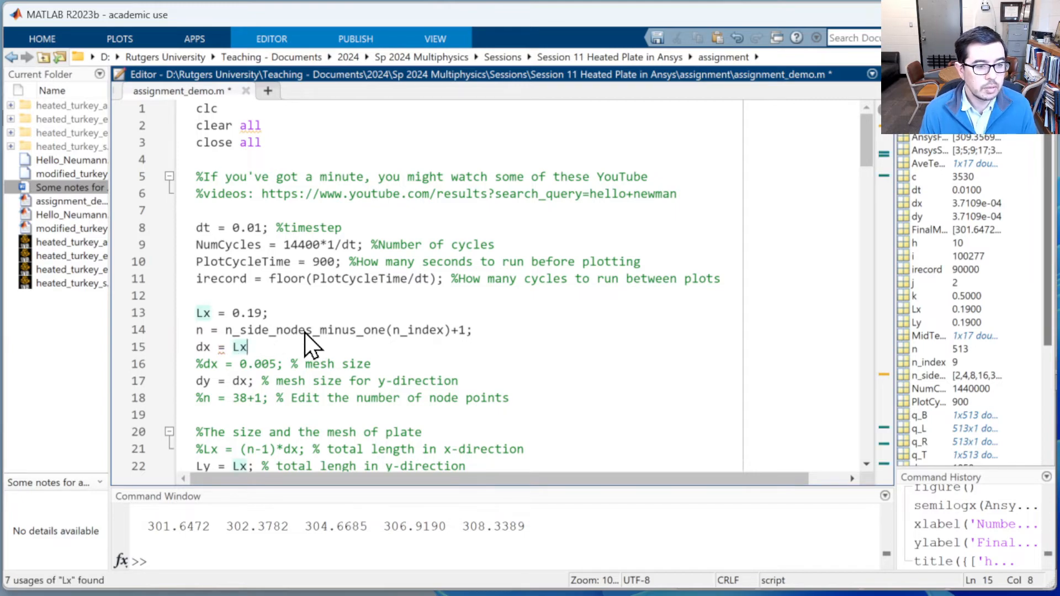
pyautogui.write('/(n-1)')
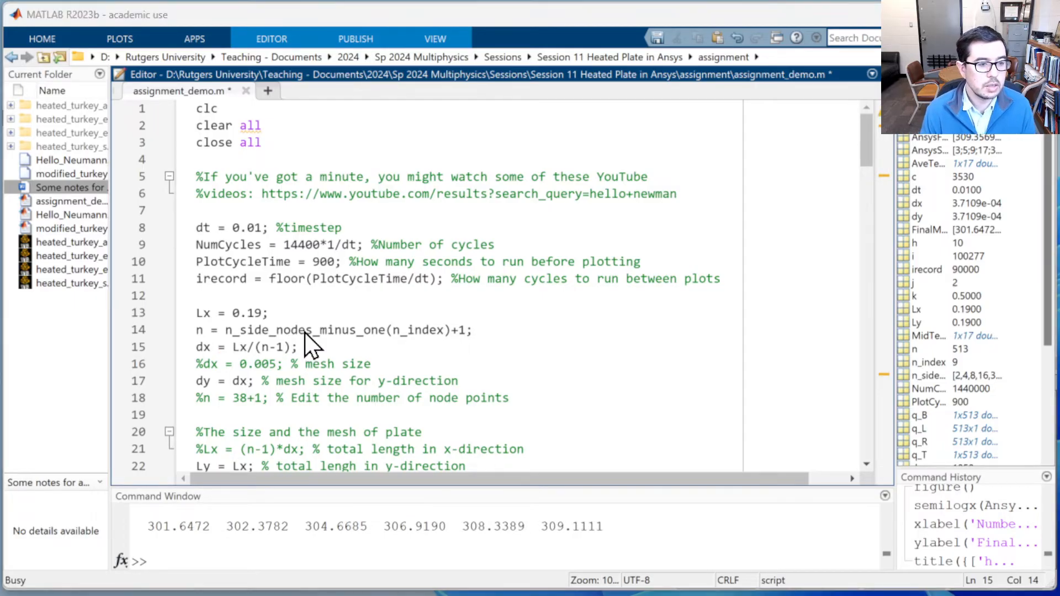
pyautogui.write('; %sh')
pyautogui.click(334, 350)
pyautogui.write('me')
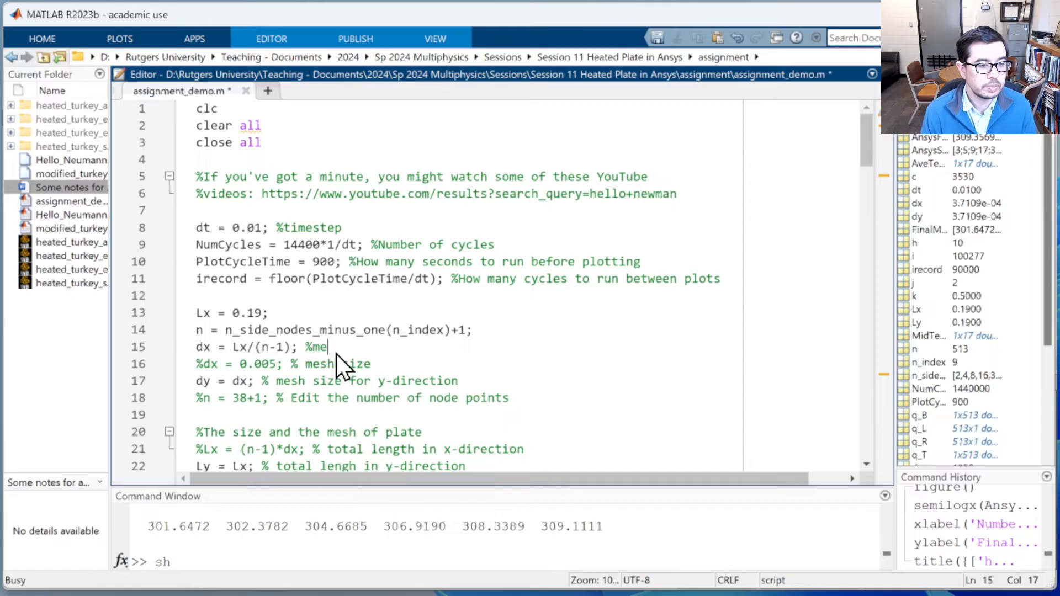
pyautogui.write('sh size')
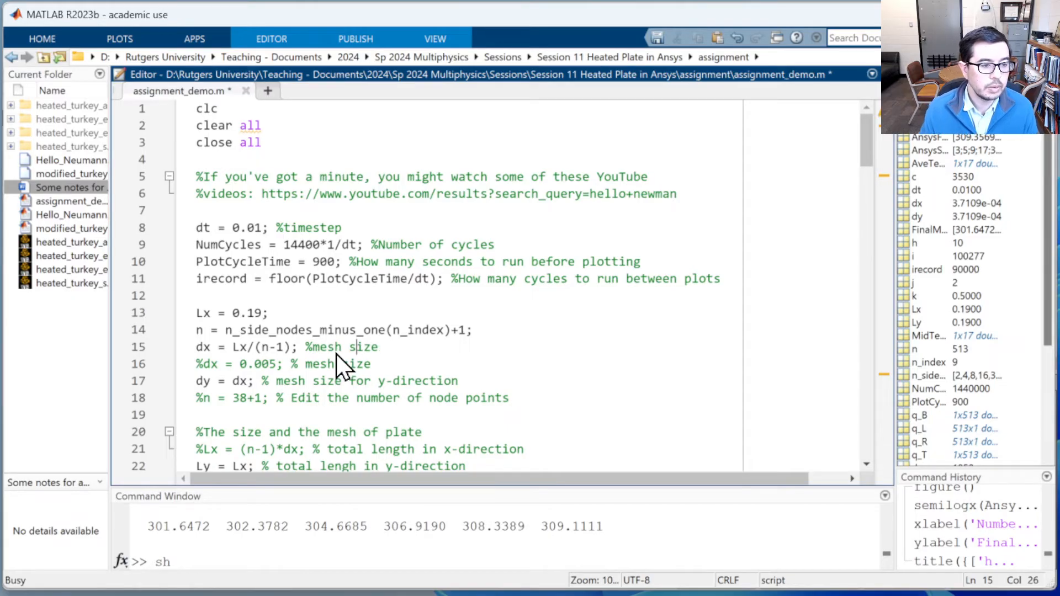
pyautogui.press('Left')
pyautogui.press('Left')
pyautogui.press('Left')
pyautogui.press('Left')
pyautogui.press('Left')
pyautogui.press('Left')
pyautogui.press('Left')
pyautogui.press('Left')
pyautogui.press('Left')
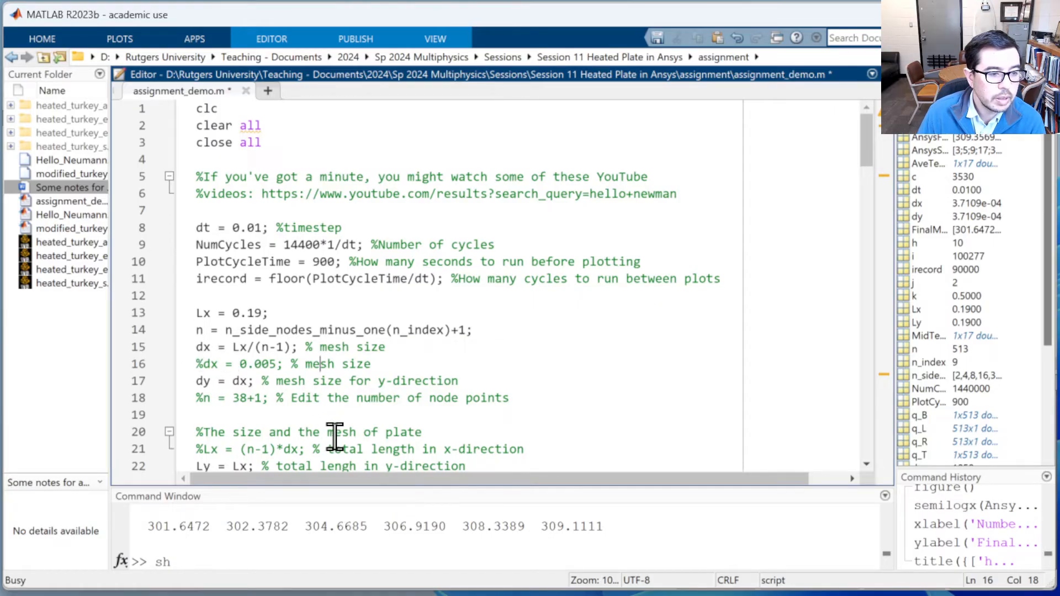
pyautogui.scroll(-2, 312, 433)
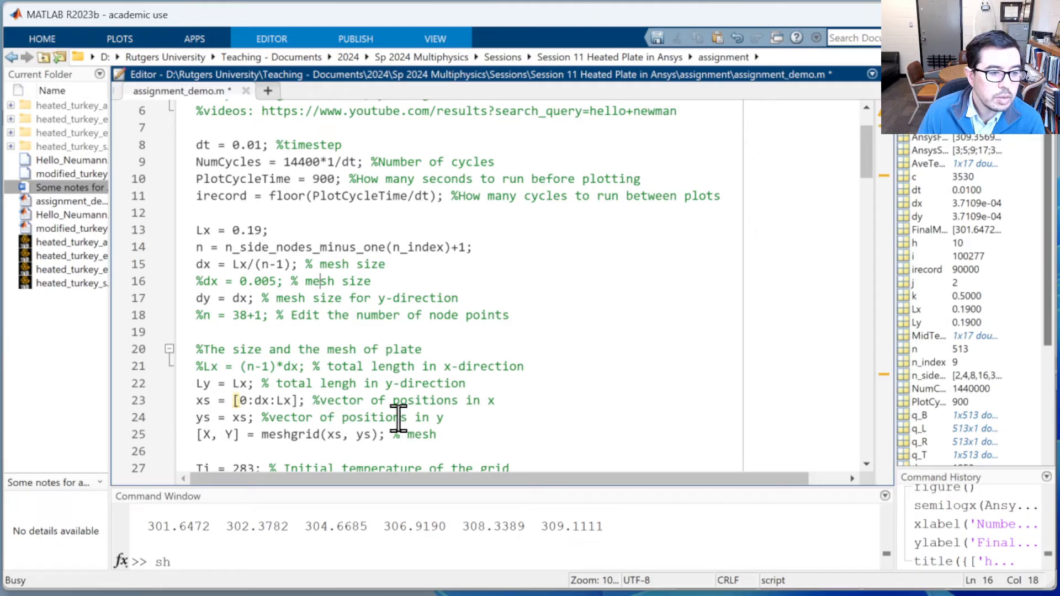
pyautogui.scroll(-2, 304, 422)
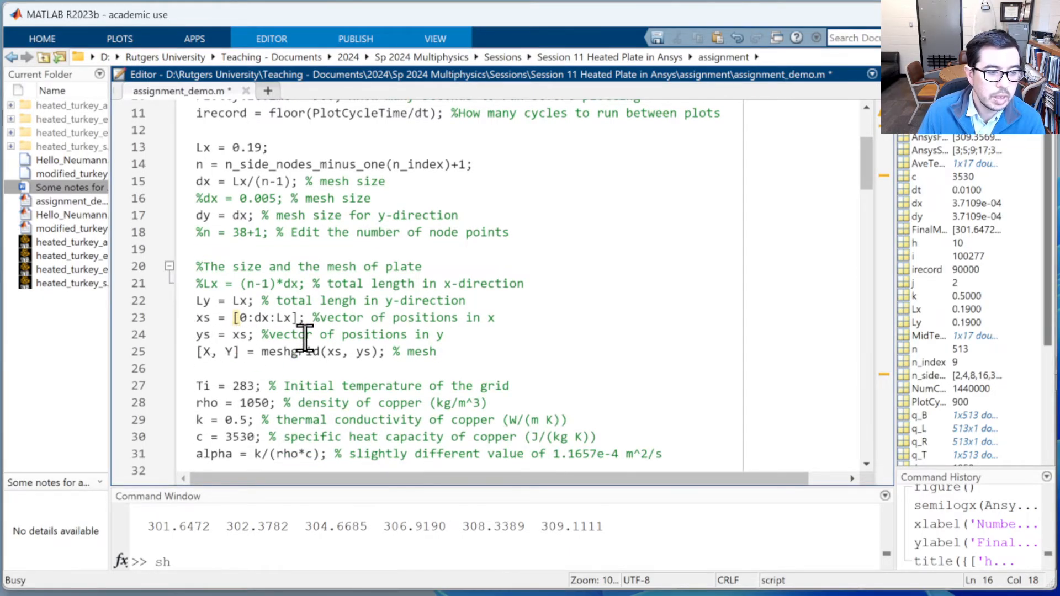
pyautogui.scroll(4, 356, 367)
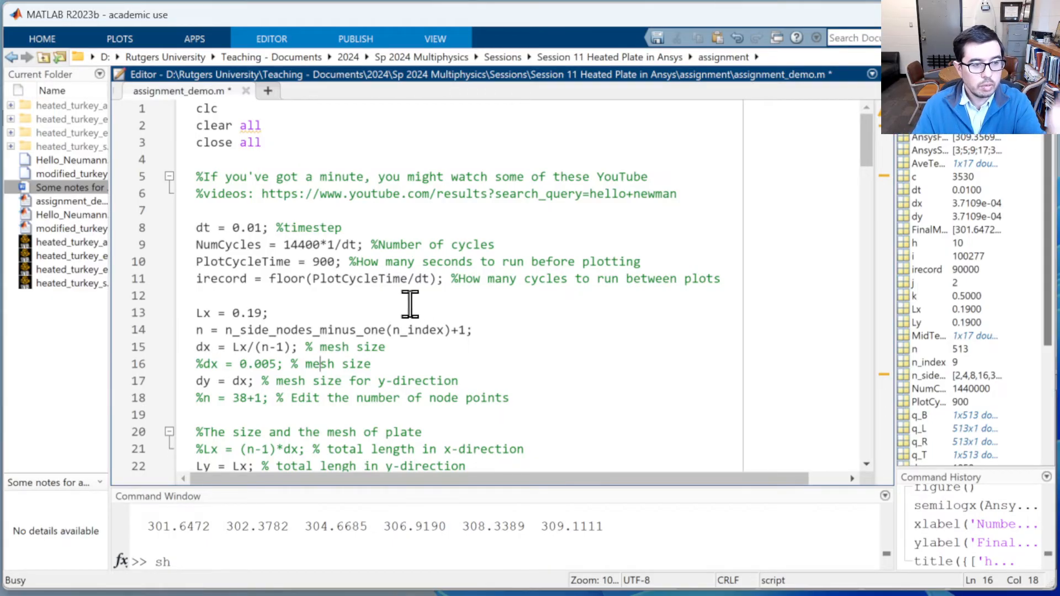
pyautogui.click(289, 208)
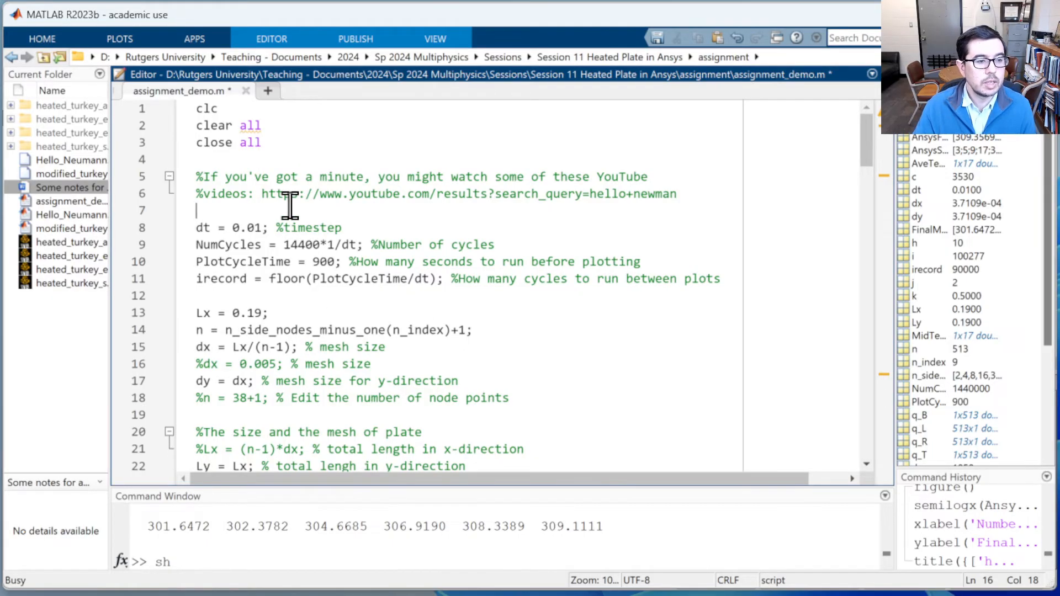
pyautogui.press('Return')
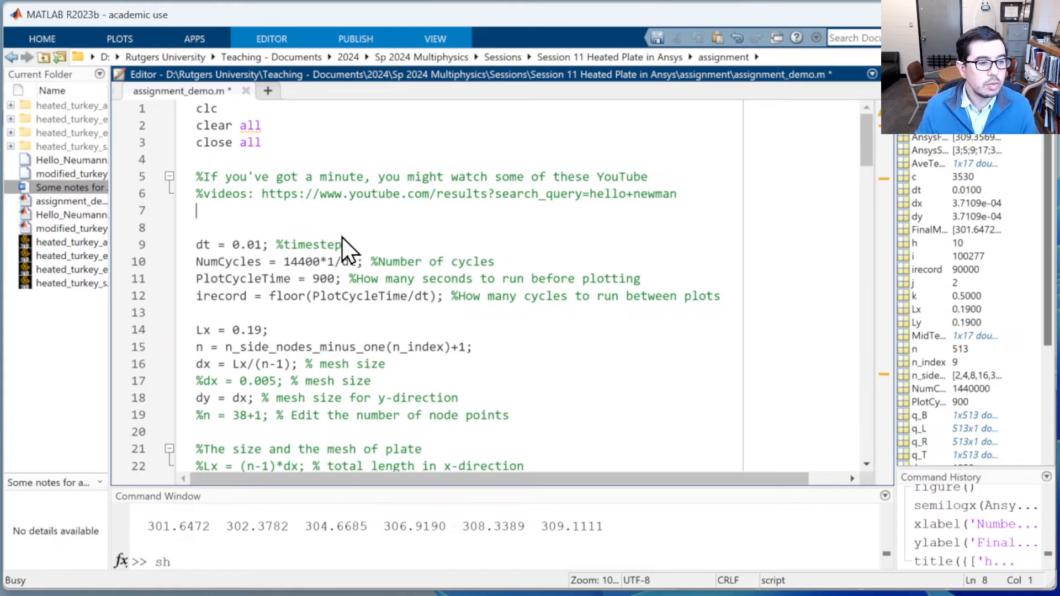
pyautogui.press('Return')
pyautogui.write('n_side')
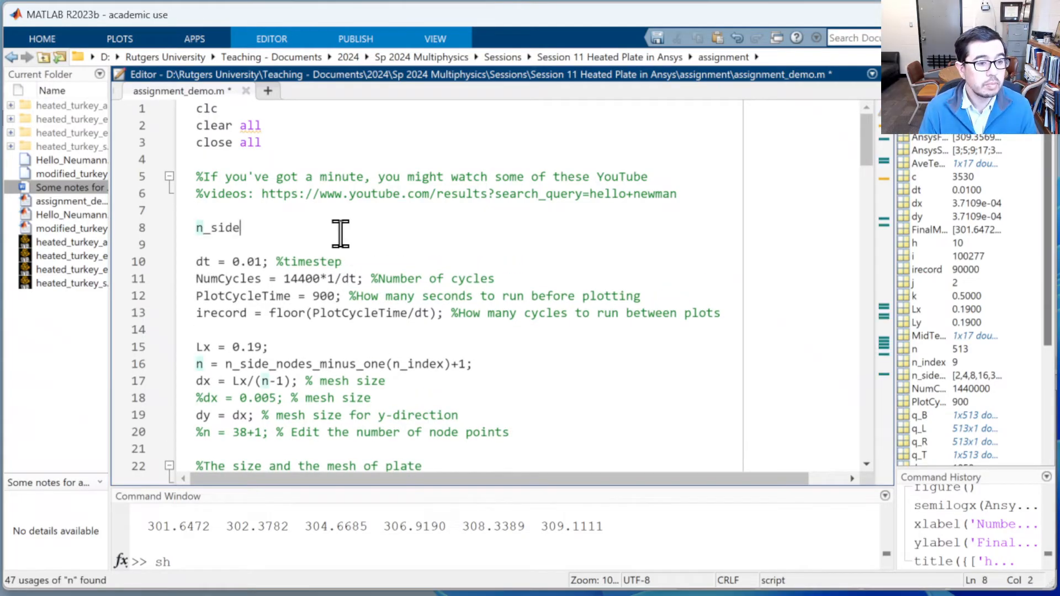
pyautogui.write('_nodes_mi')
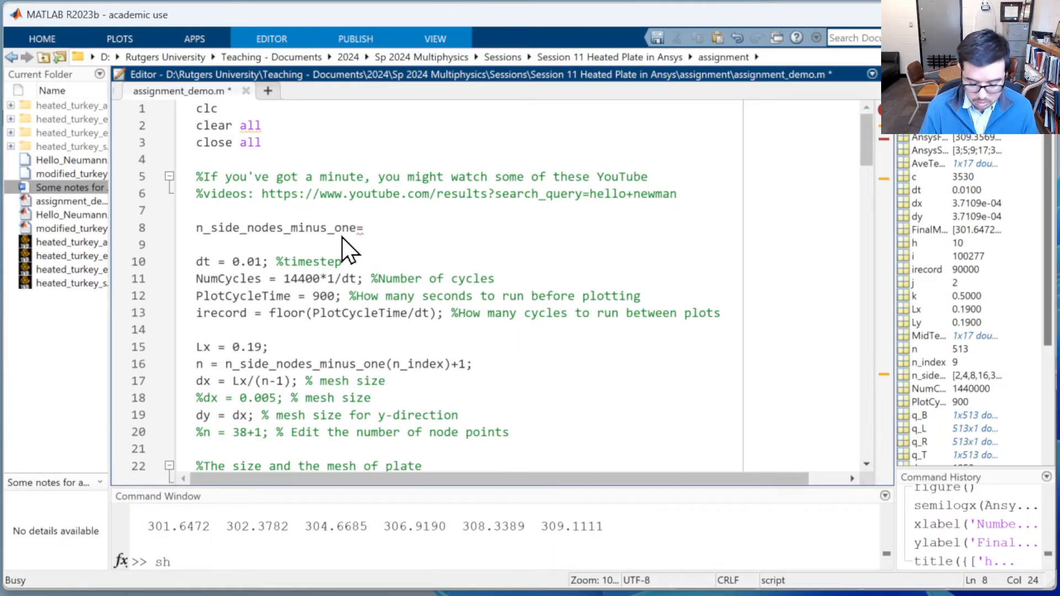
pyautogui.write('nus_one = [')
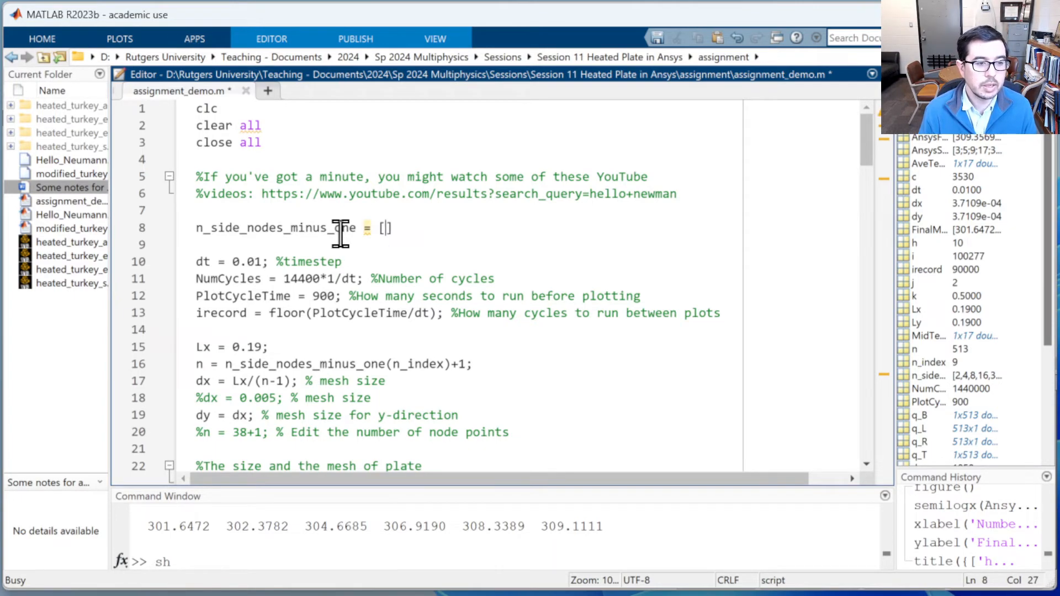
pyautogui.write('2 4 ')
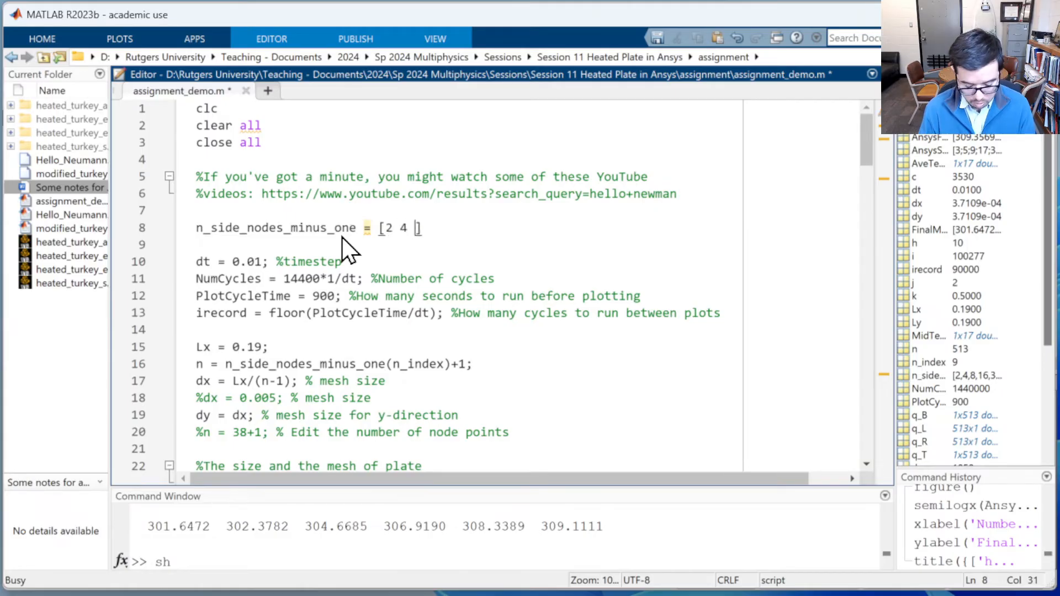
pyautogui.write('8 1')
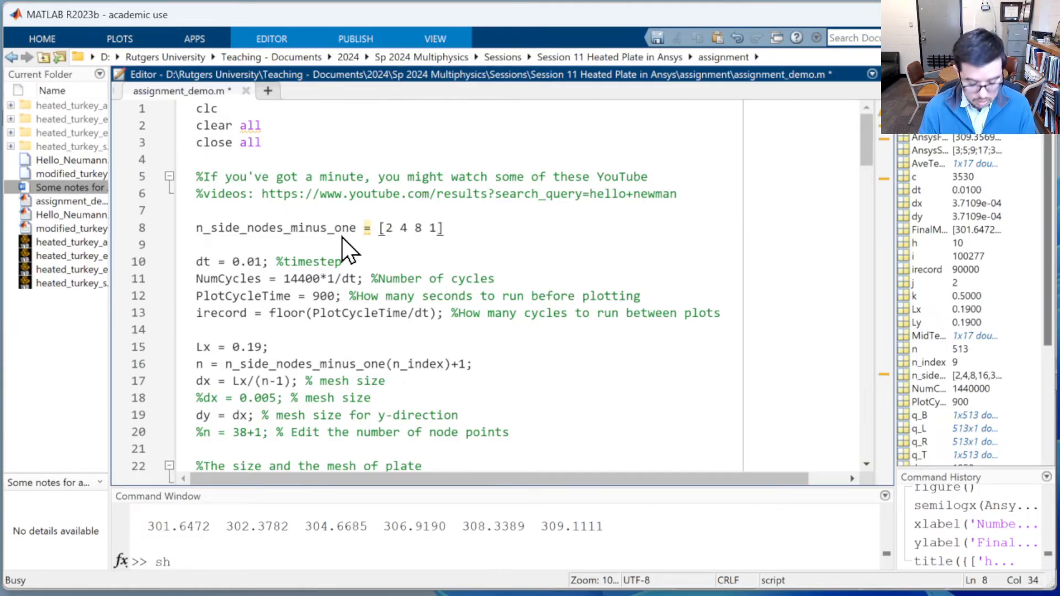
pyautogui.write('6 32 ')
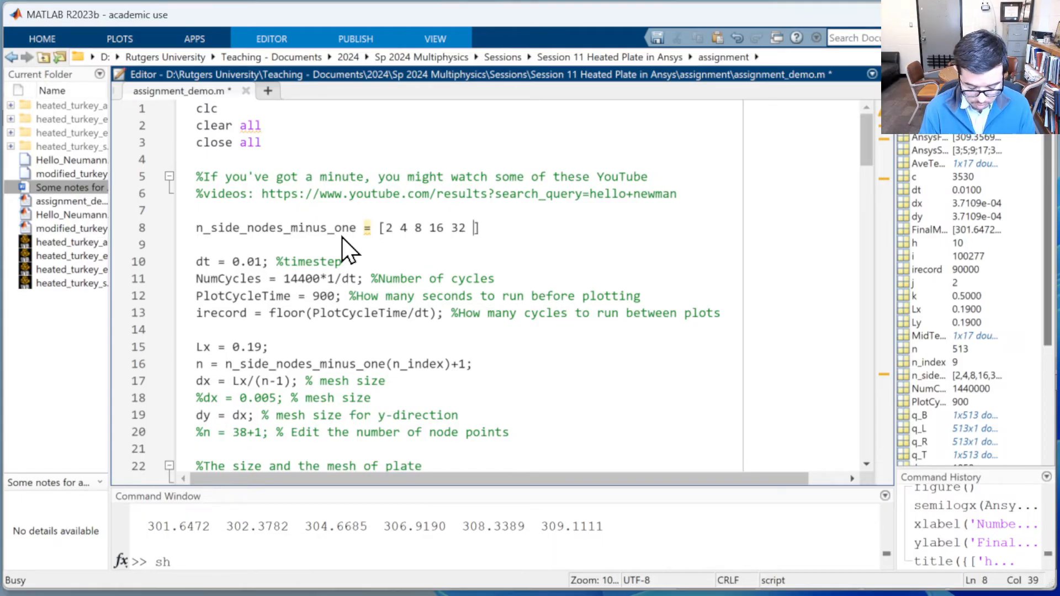
pyautogui.write('64 128 ')
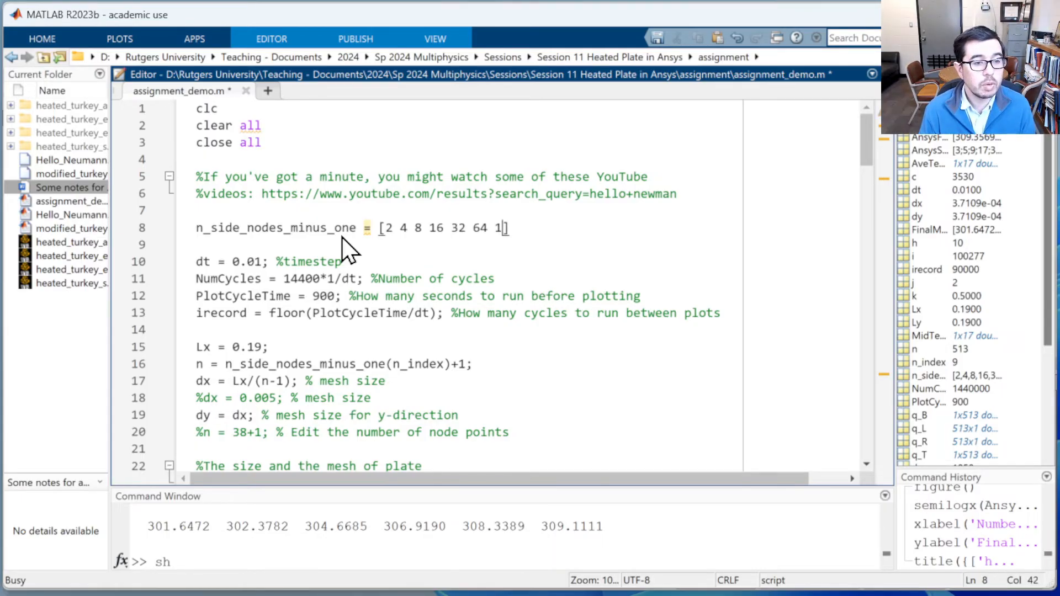
pyautogui.write('256')
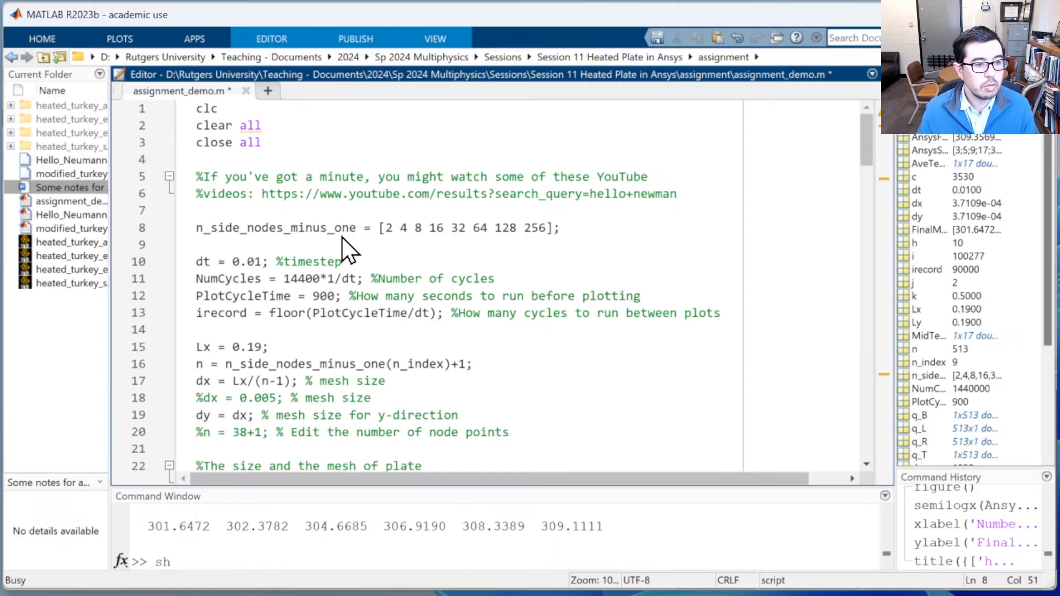
# Step: Open a for loop over the mesh sizes above the dt line with for n_index = 1:length(n_side_nodes_minus_one)
pyautogui.press('Return')
pyautogui.write('for ')
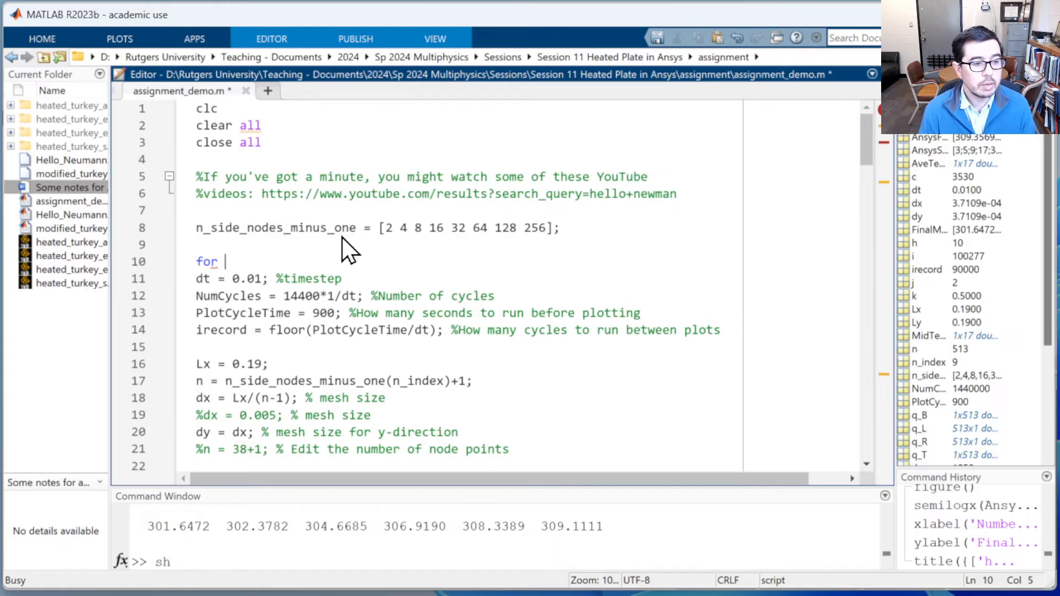
pyautogui.write('n')
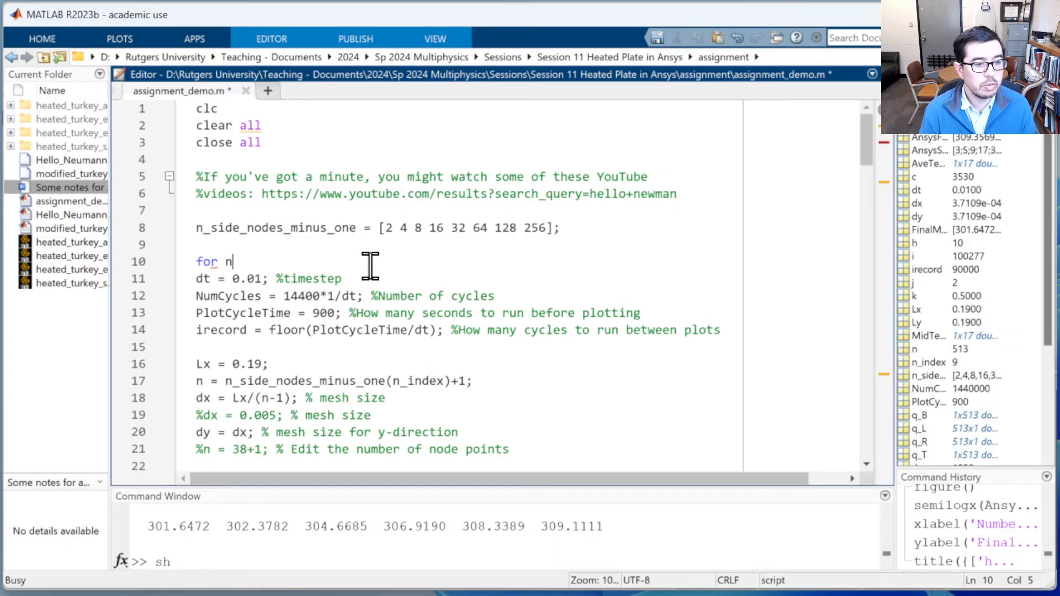
pyautogui.write('_index')
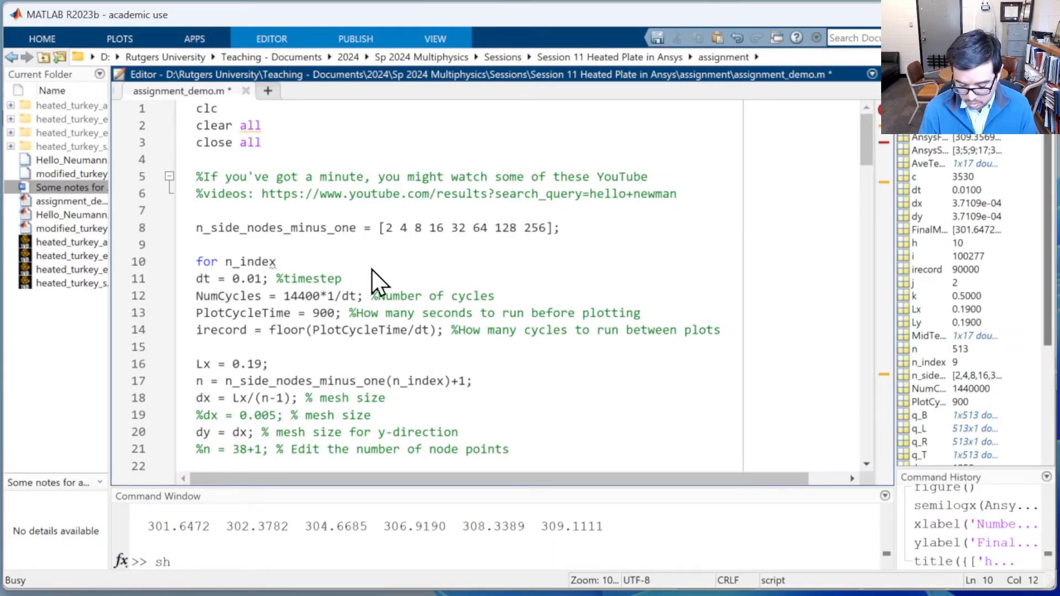
pyautogui.write(' = 1:')
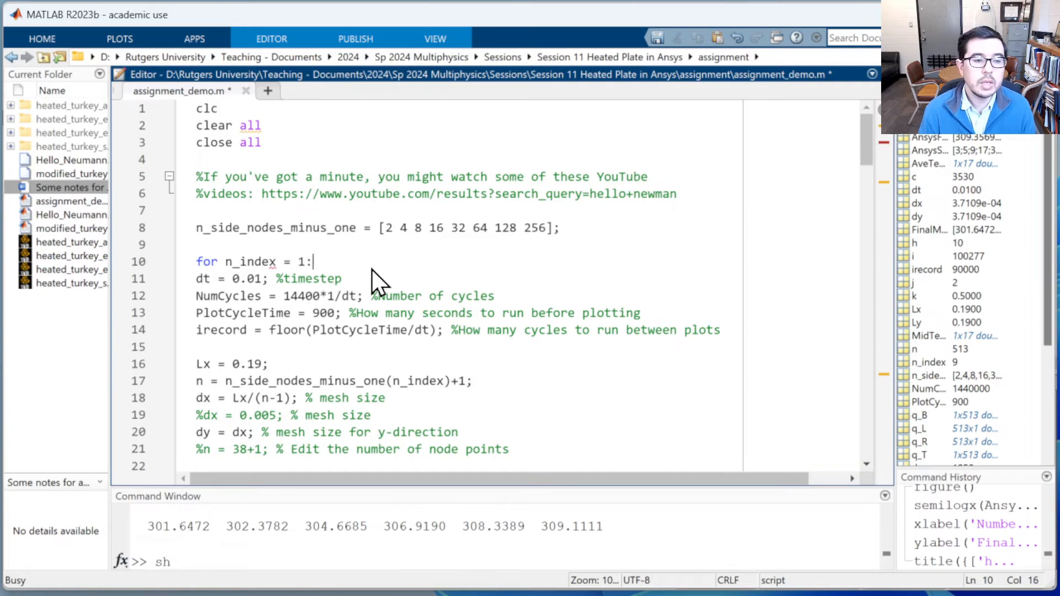
pyautogui.write('length')
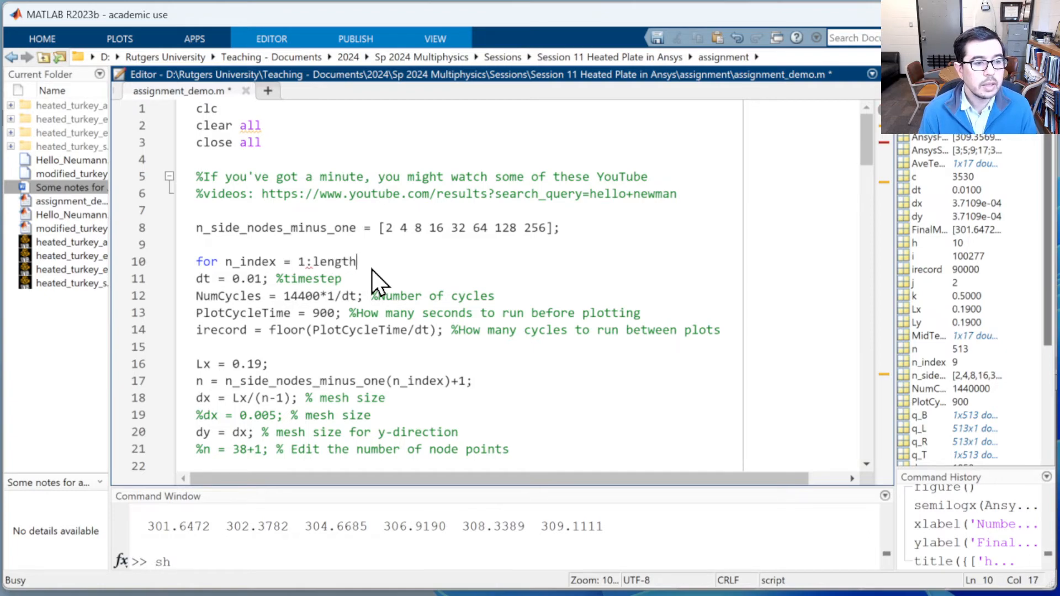
pyautogui.write('(n_side_nod')
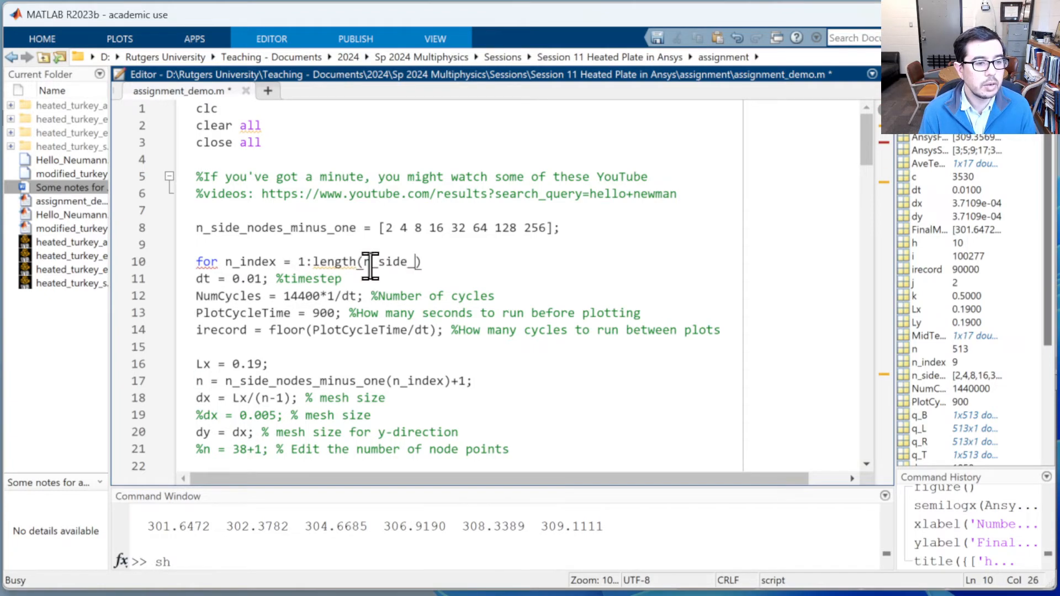
pyautogui.write('es')
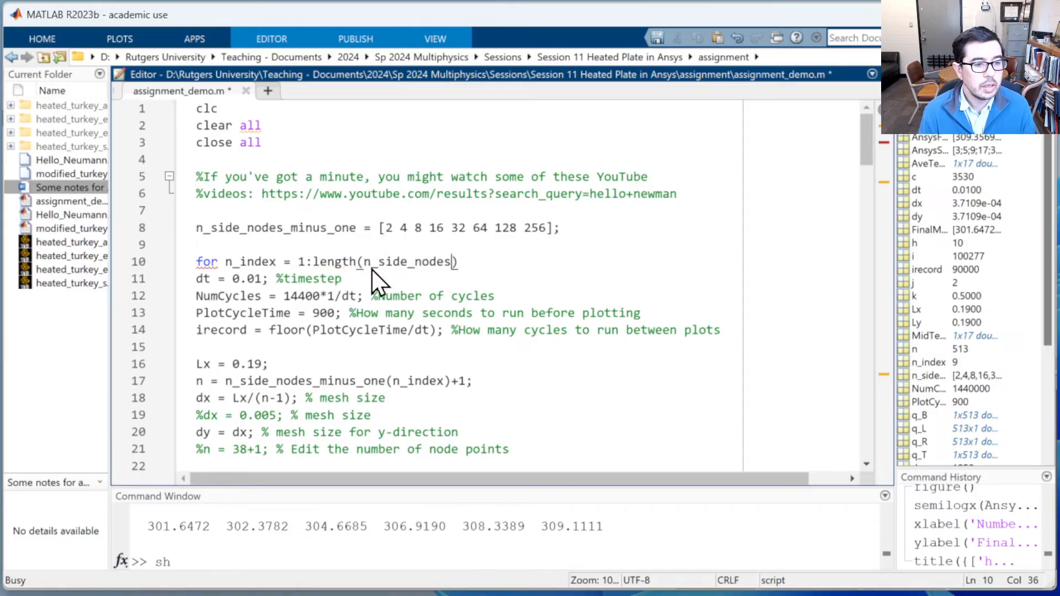
pyautogui.write('_minus_one')
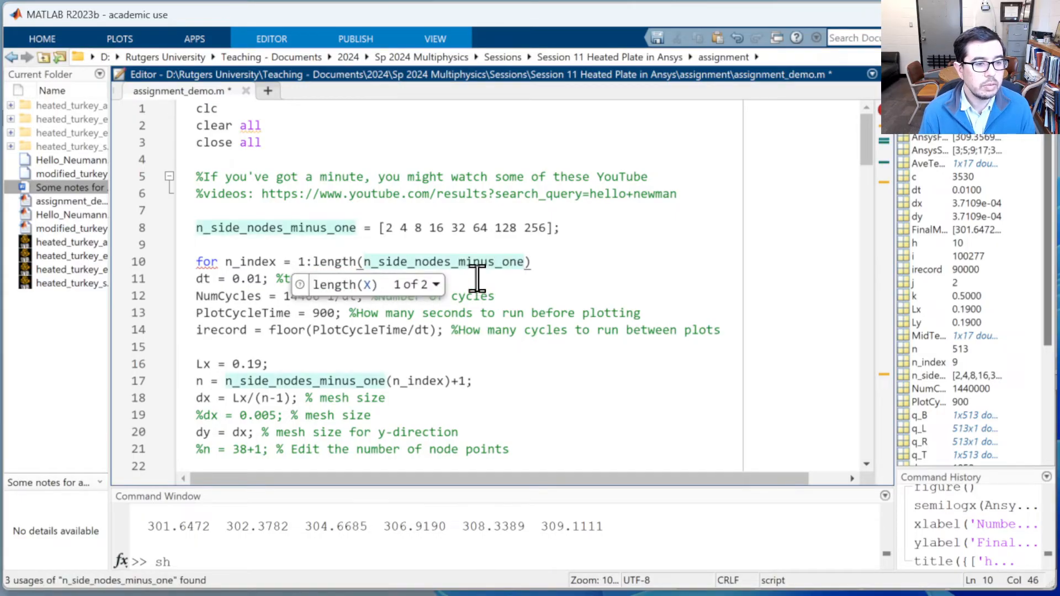
pyautogui.click(563, 277)
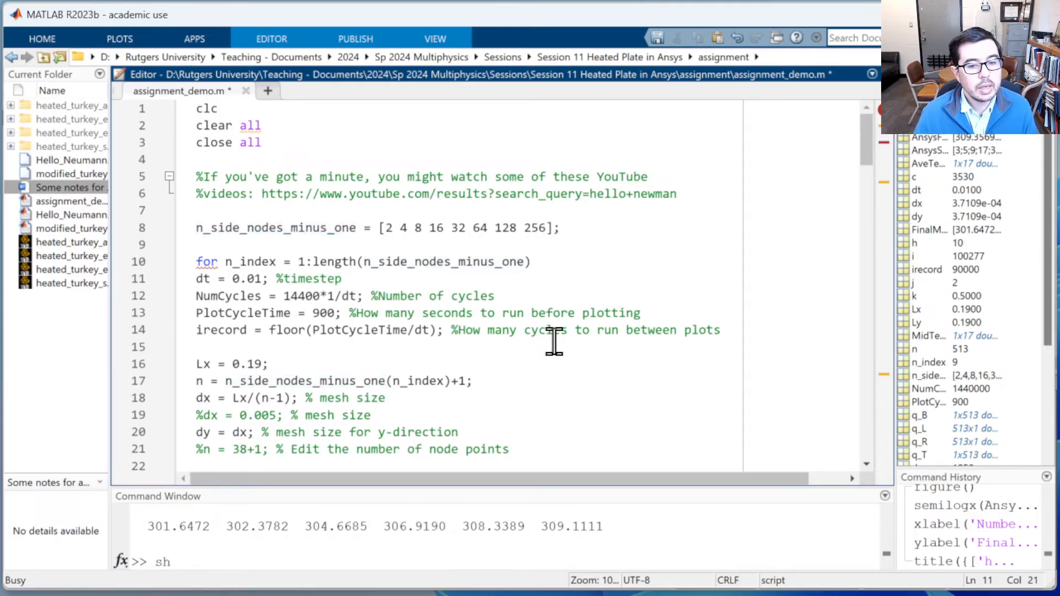
# Step: Add the line FinalMidTemps(n_index)=MidTemp(j) between the end of the time-stepping loop and the figure() call, set off by blank lines
pyautogui.scroll(-10, 554, 341)
pyautogui.scroll(-20, 554, 341)
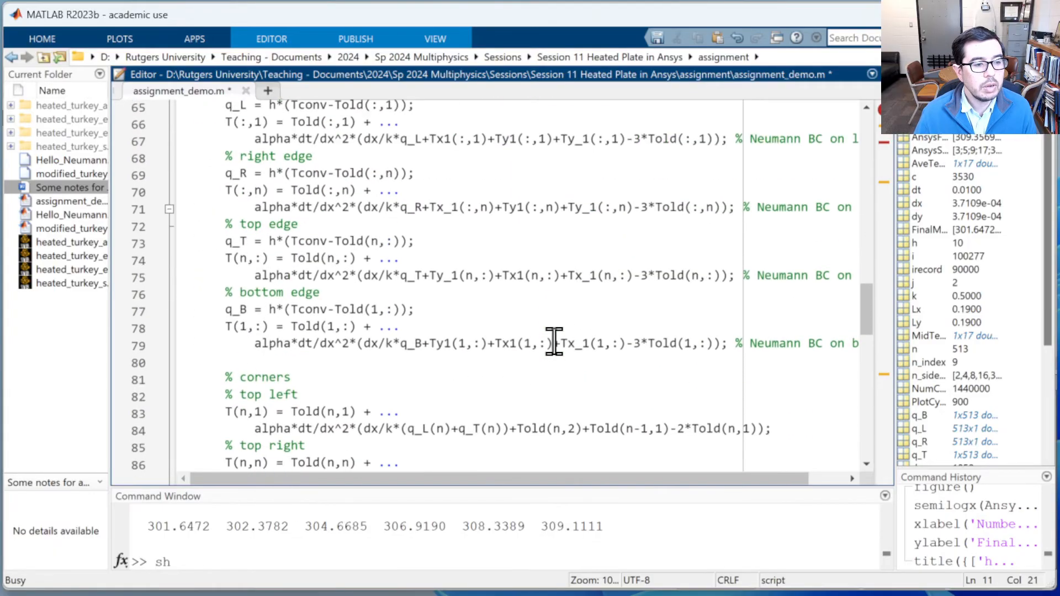
pyautogui.scroll(-2, 554, 341)
pyautogui.scroll(1, 549, 339)
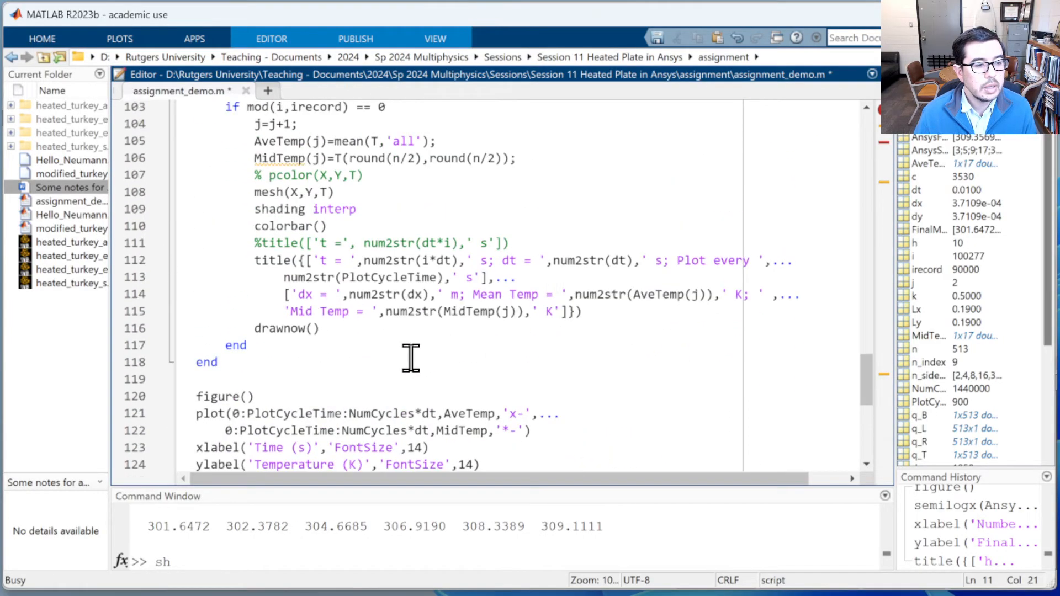
pyautogui.click(336, 375)
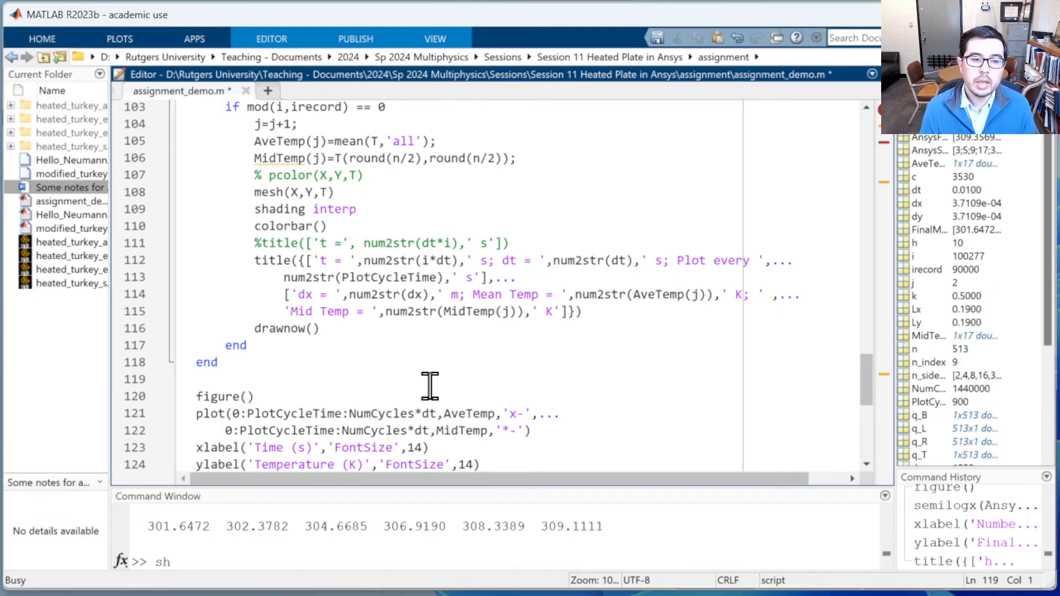
pyautogui.press('Return')
pyautogui.press('Return')
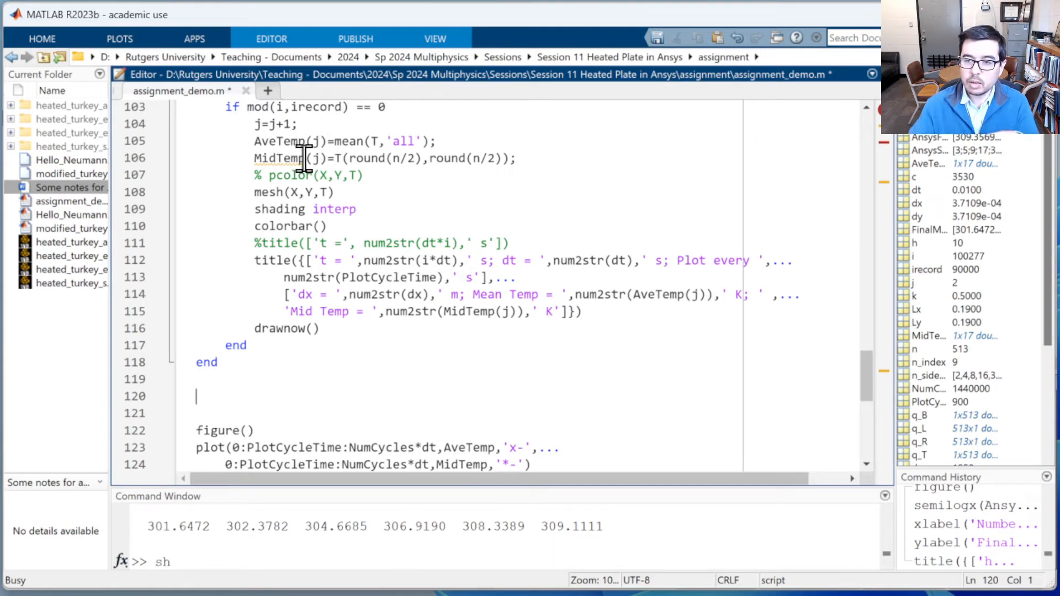
pyautogui.moveTo(305, 158)
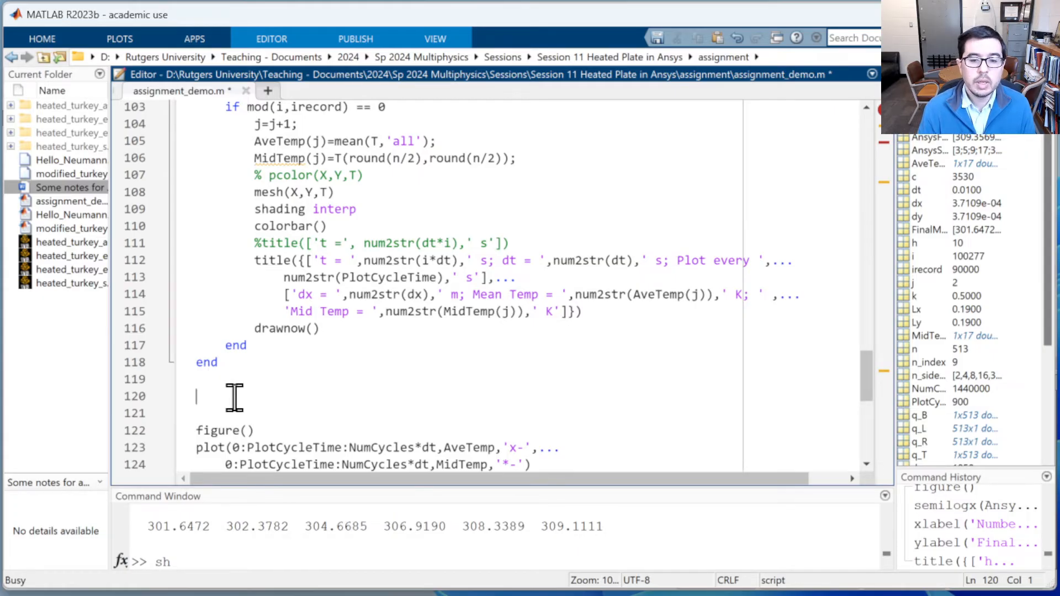
pyautogui.write('Final')
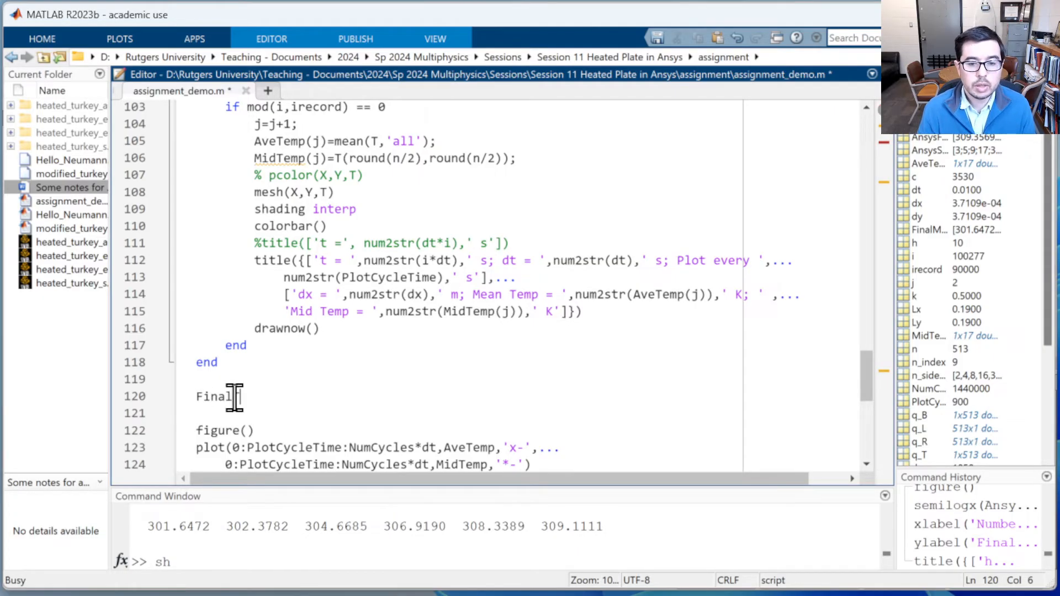
pyautogui.write('Mid')
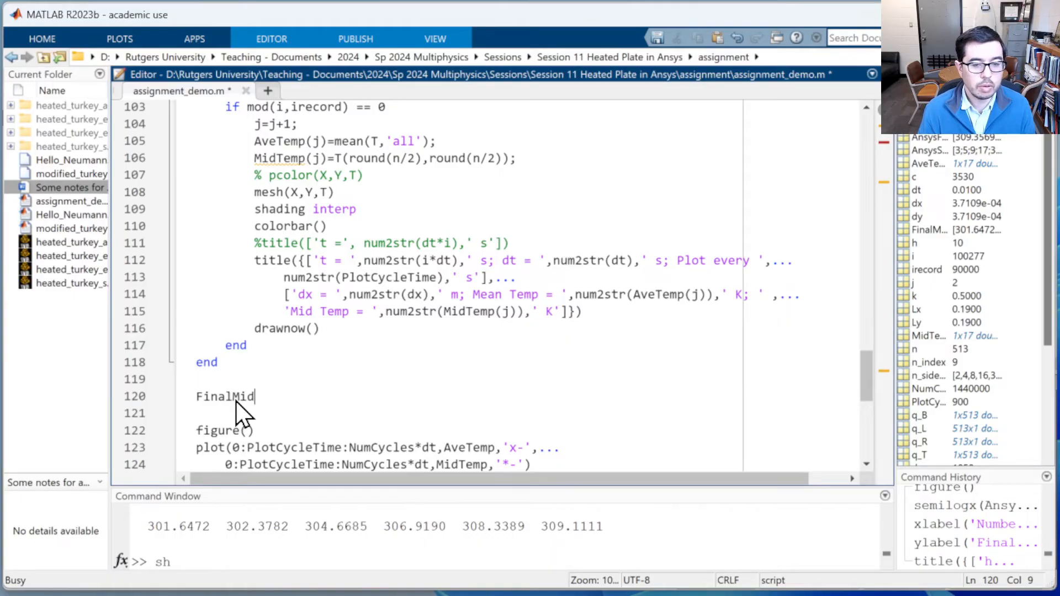
pyautogui.write('Temps(')
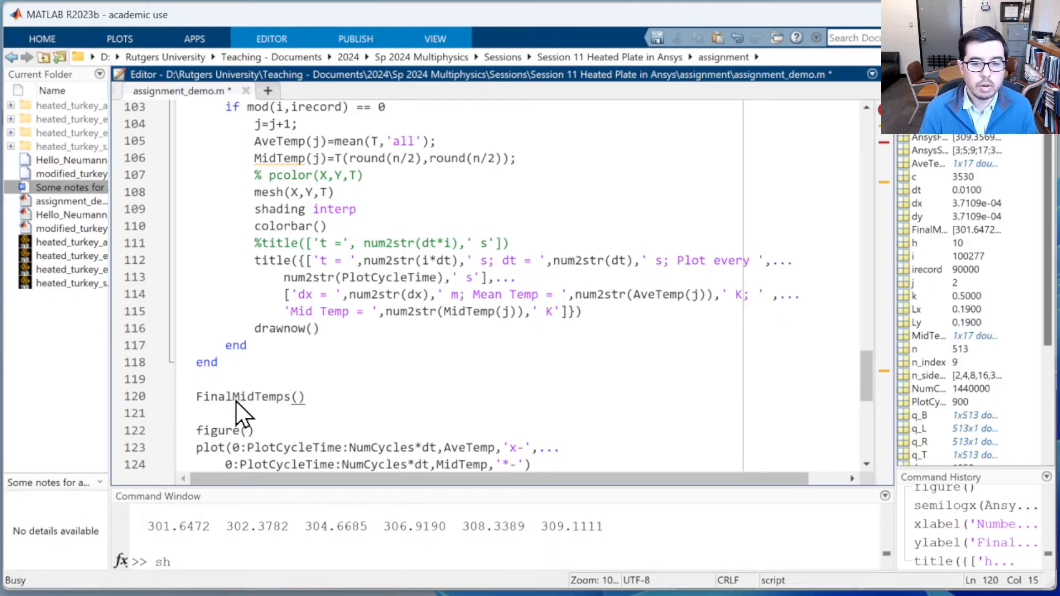
pyautogui.write('n_inde')
pyautogui.write('x')
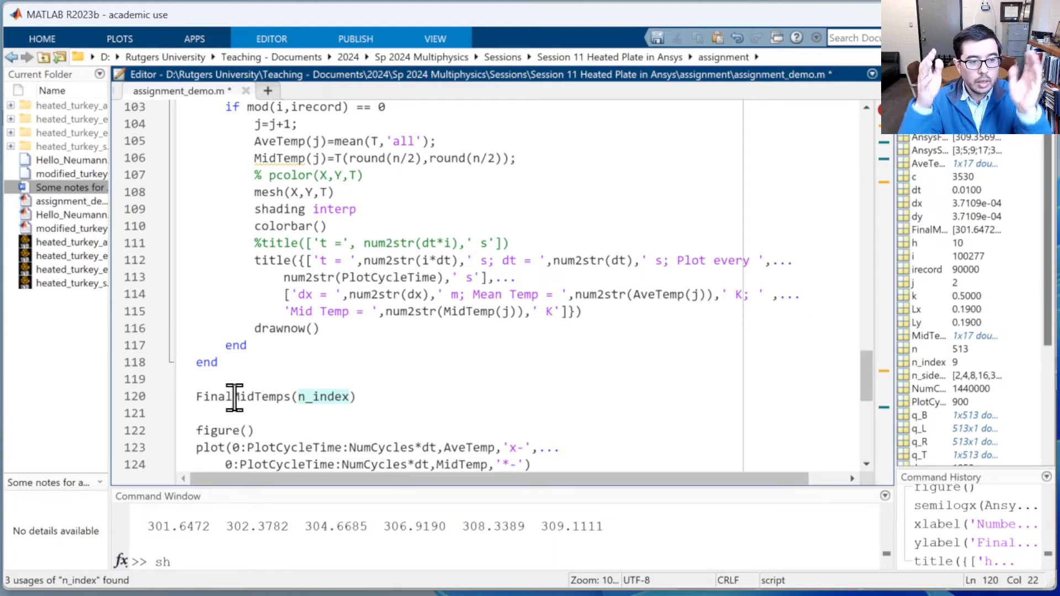
pyautogui.press('Right')
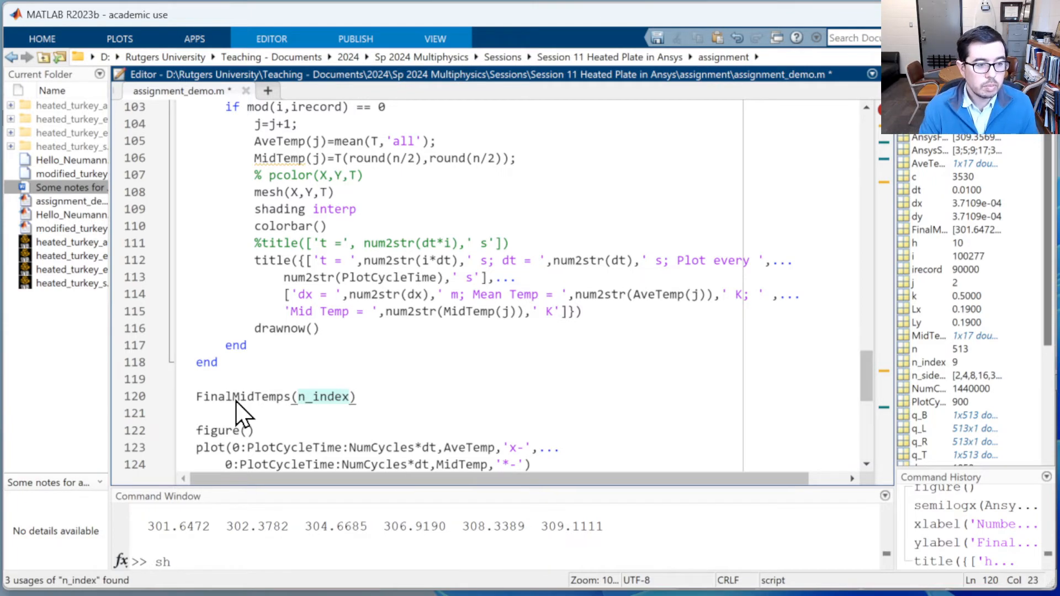
pyautogui.hotkey('ctrl', 'Return')
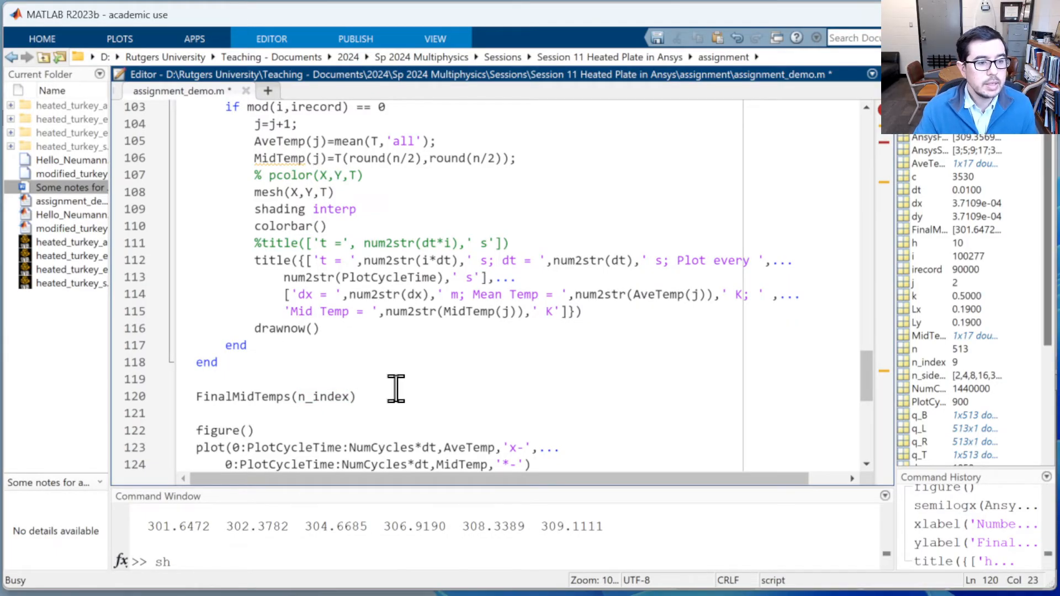
pyautogui.write('=MidTe')
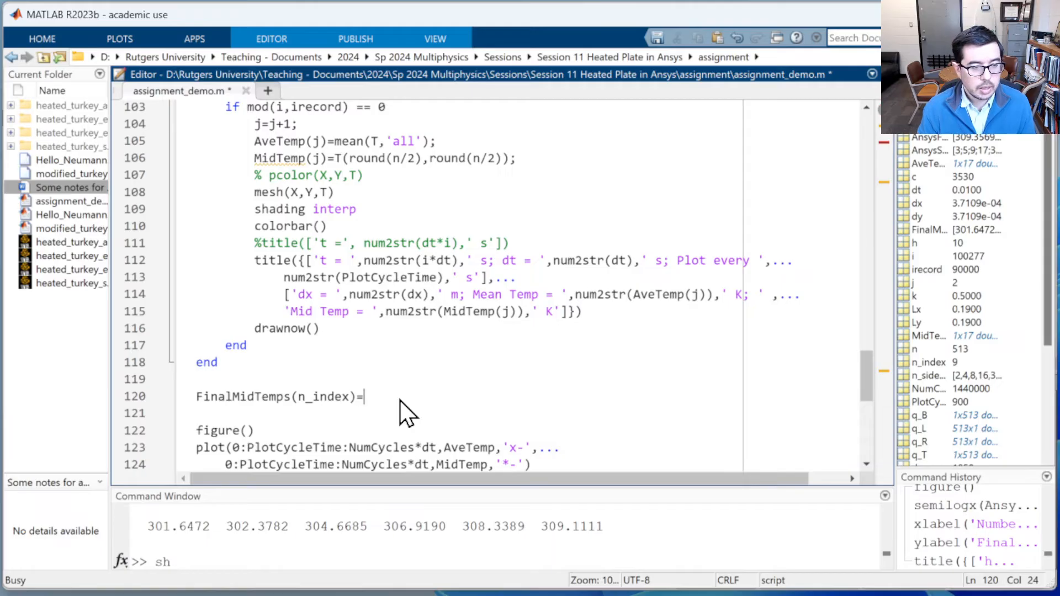
pyautogui.write('mp(j)')
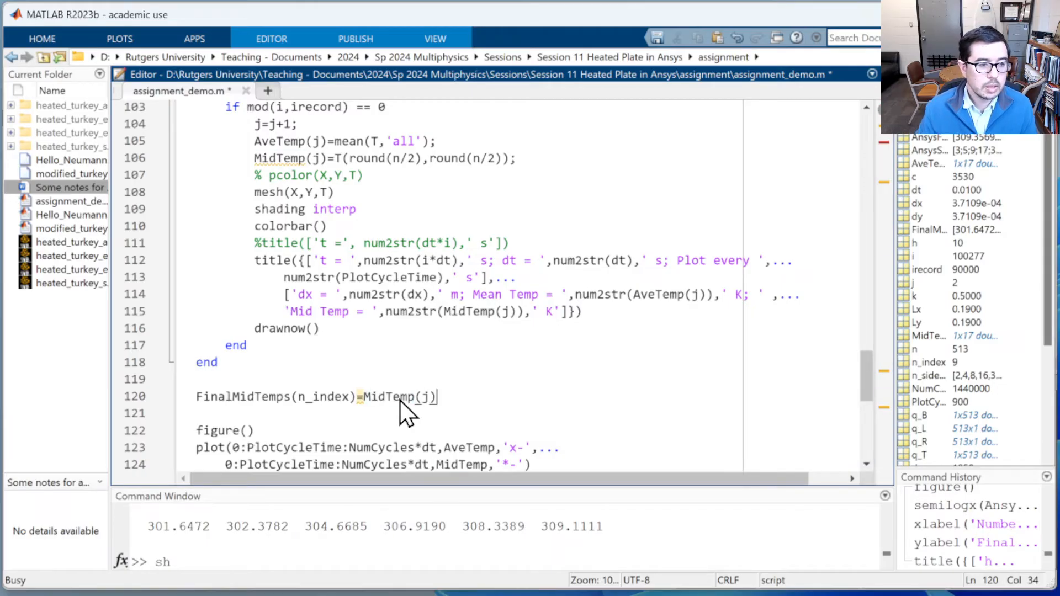
pyautogui.press('Down')
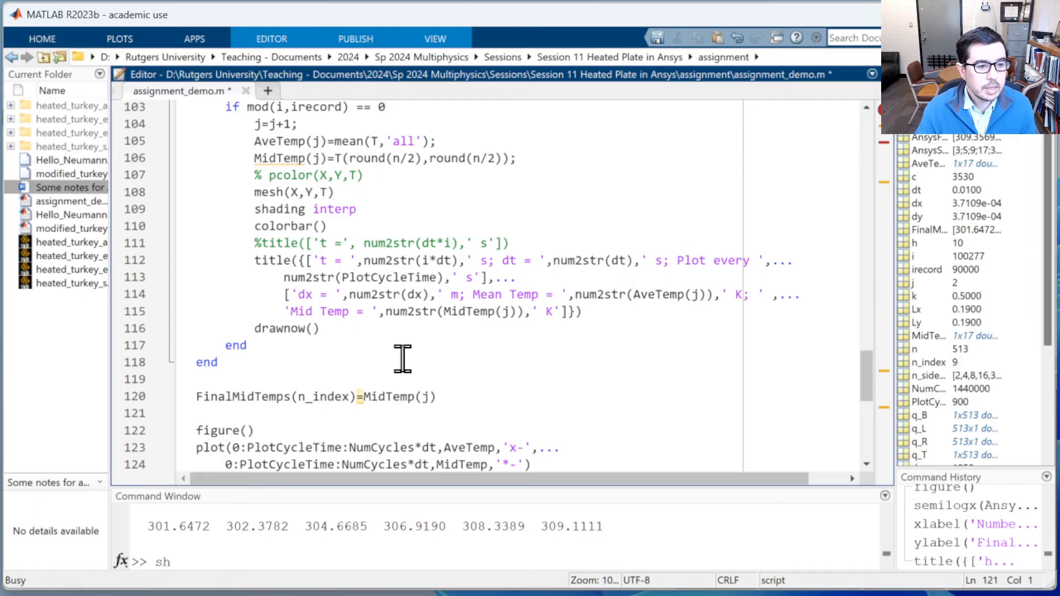
# Step: Close the mesh size for loop with end directly below the FinalMidTemps line, keeping a blank line before the first figure()
pyautogui.scroll(10, 440, 317)
pyautogui.scroll(20, 440, 318)
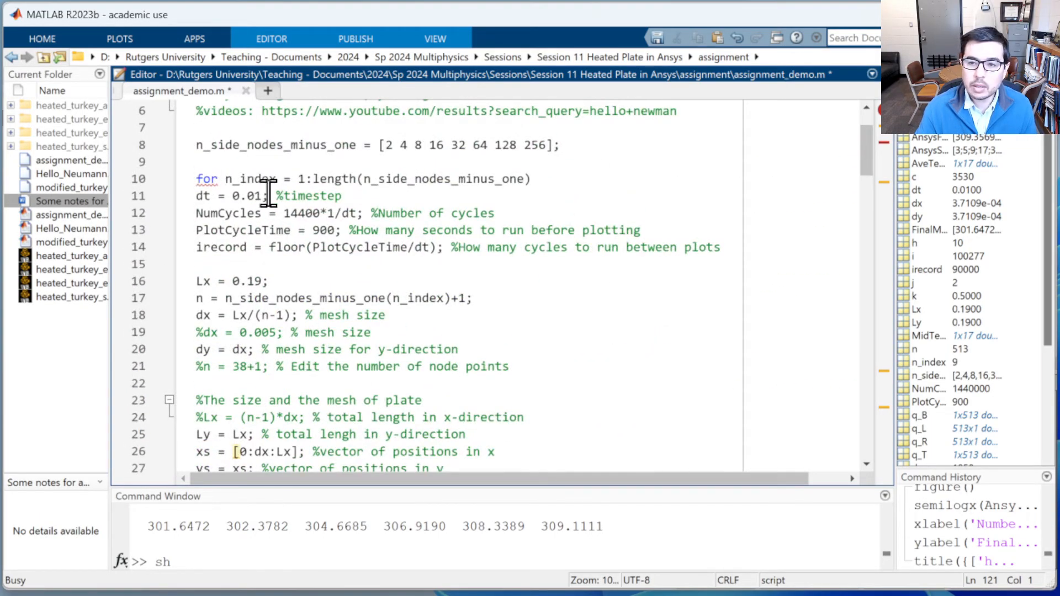
pyautogui.scroll(-18, 337, 326)
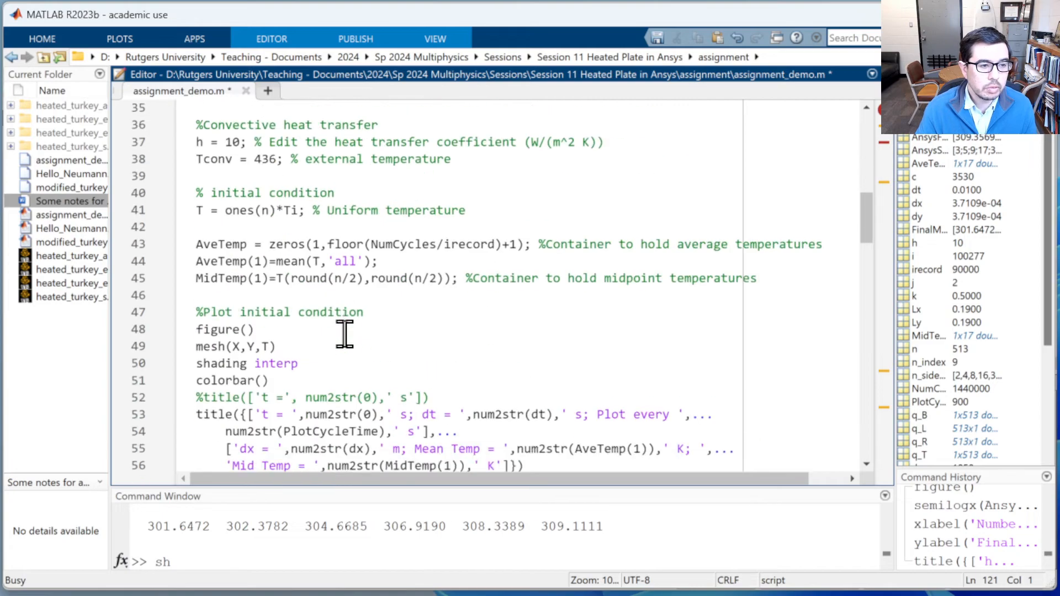
pyautogui.scroll(3, 343, 336)
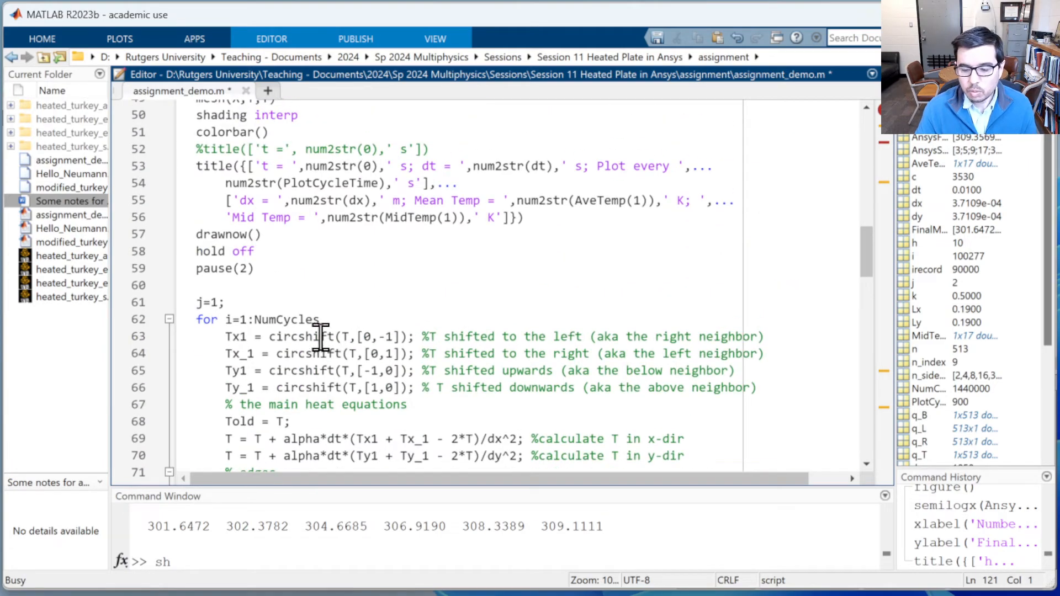
pyautogui.scroll(-11, 265, 301)
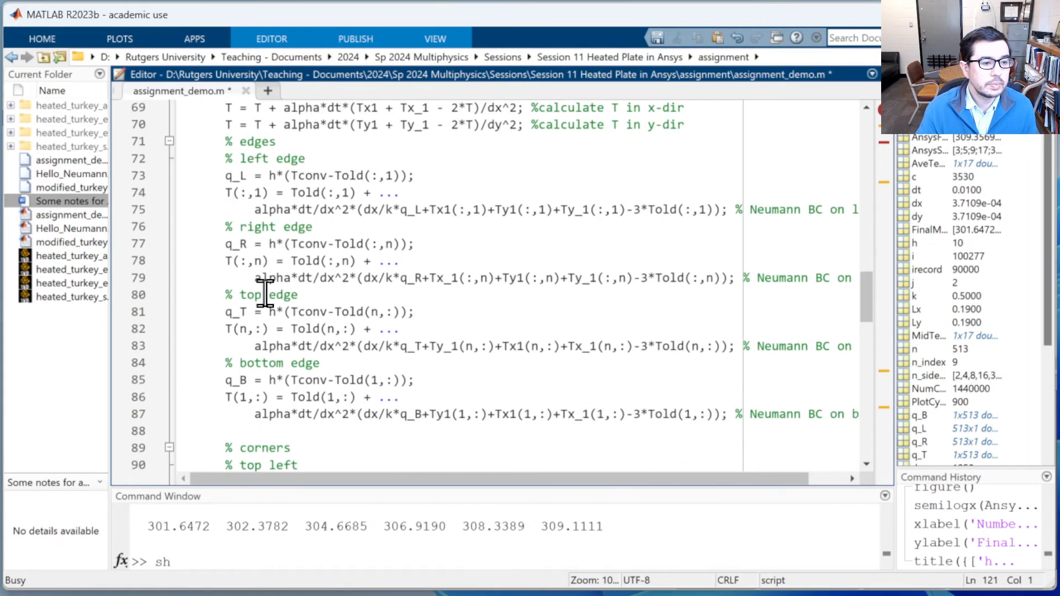
pyautogui.scroll(20, 270, 317)
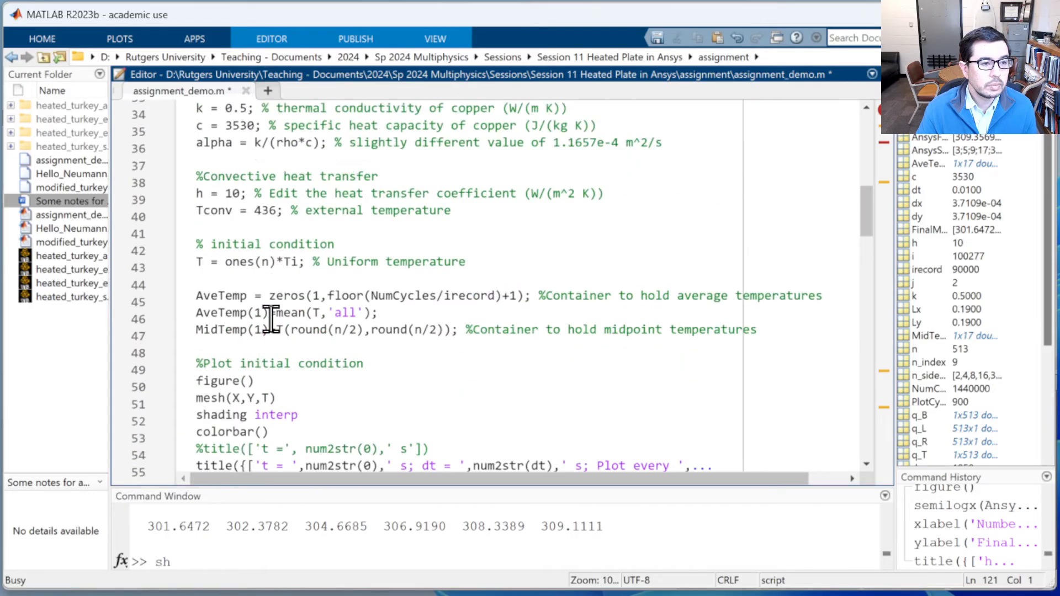
pyautogui.scroll(-20, 271, 317)
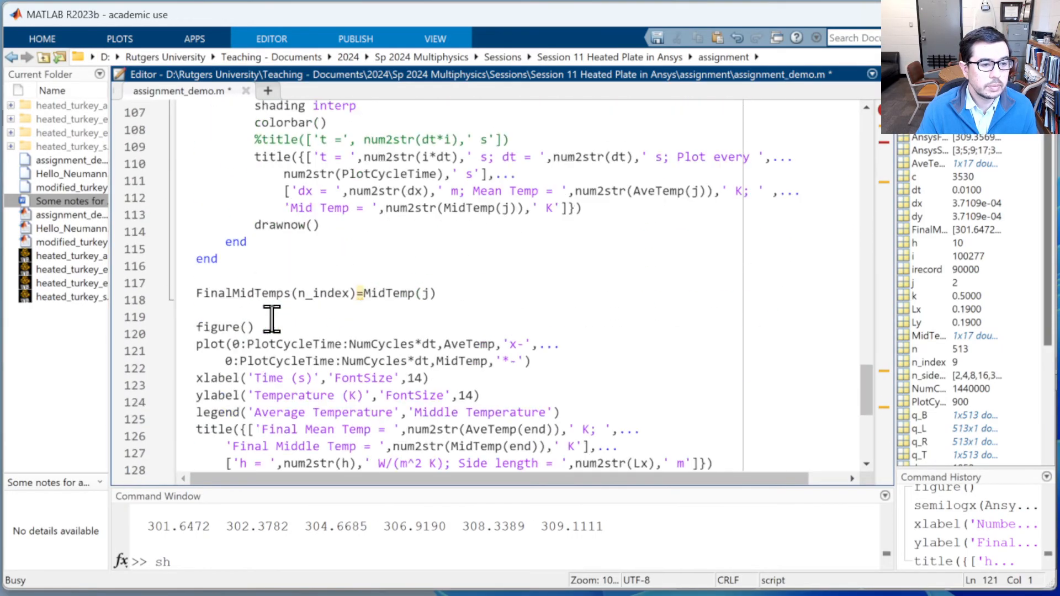
pyautogui.write('end')
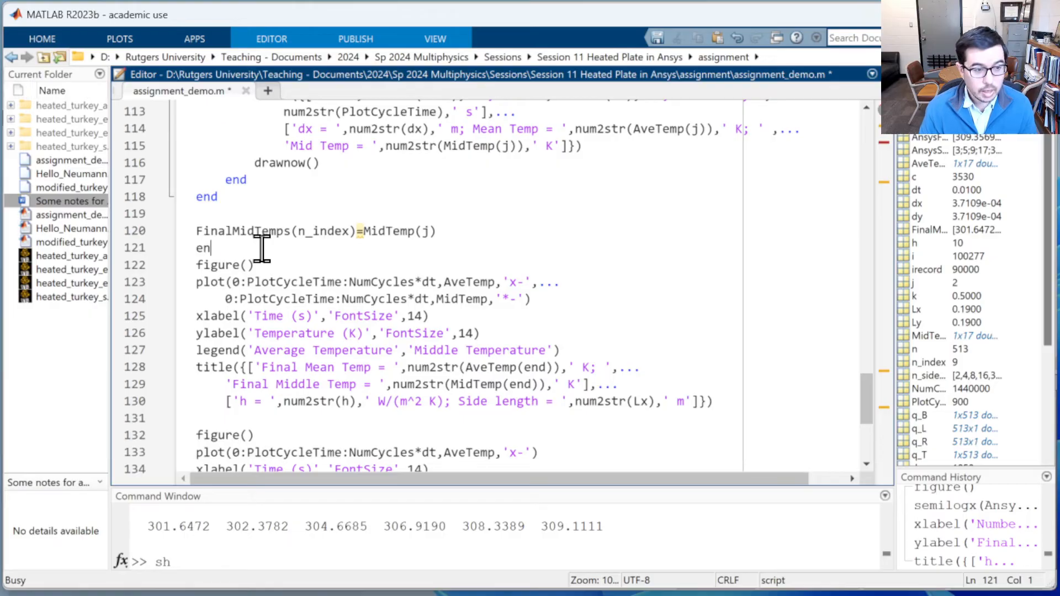
pyautogui.press('Return')
pyautogui.press('Up')
pyautogui.press('Up')
pyautogui.press('Up')
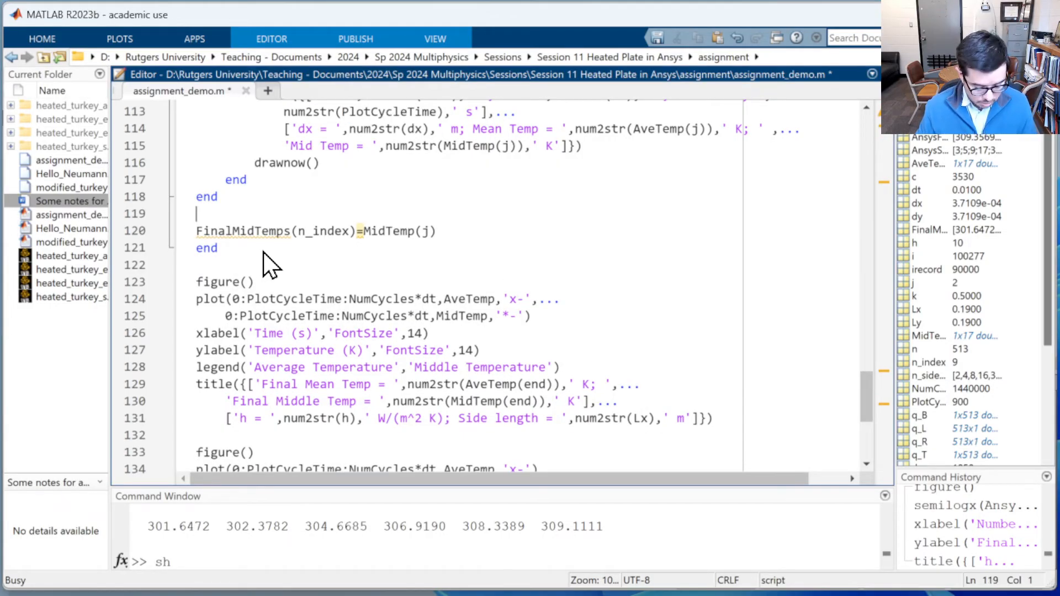
# Step: Auto-indent the entire script so the code inside the mesh size loop is properly nested
pyautogui.hotkey('ctrl', 'a')
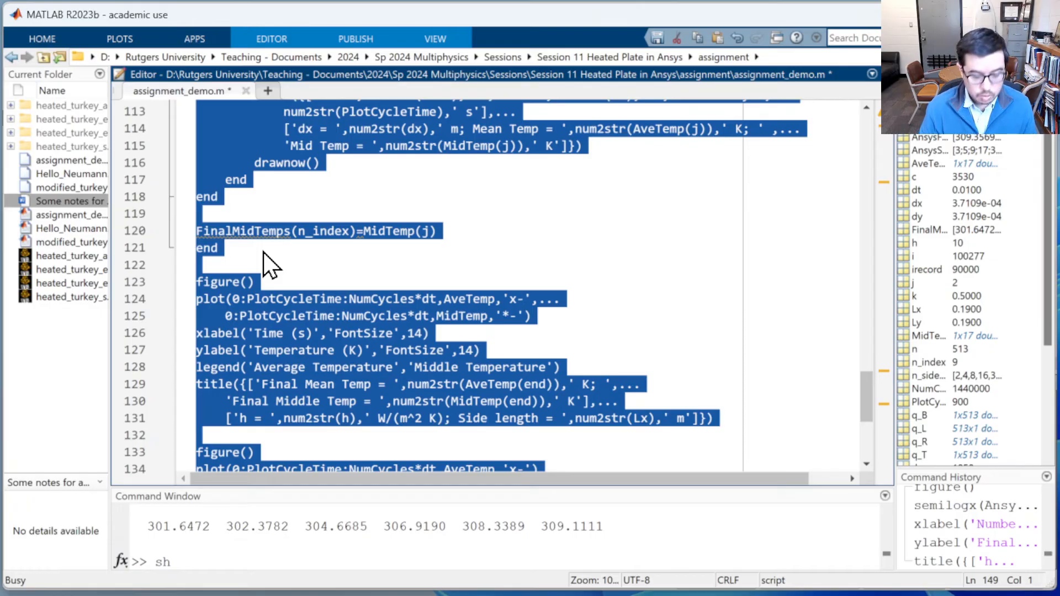
pyautogui.scroll(-5, 263, 253)
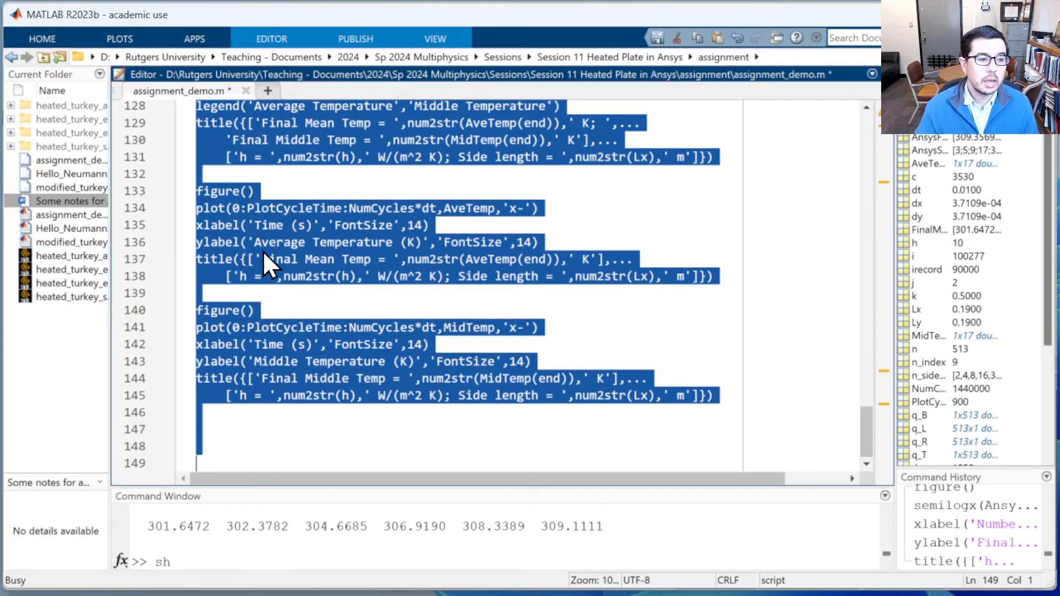
pyautogui.scroll(14, 420, 304)
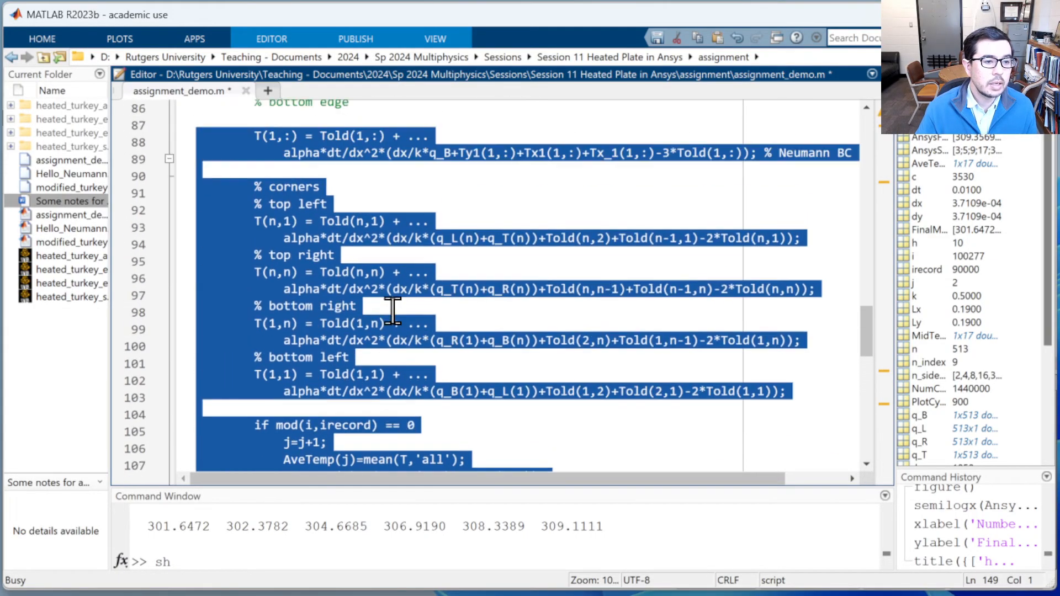
pyautogui.click(393, 311)
pyautogui.scroll(20, 304, 312)
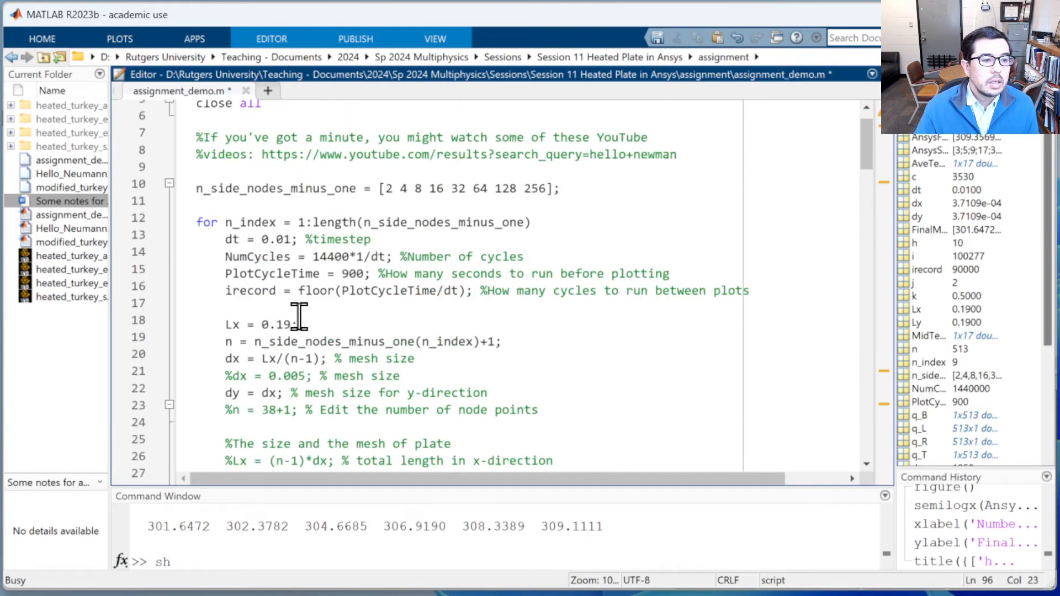
pyautogui.scroll(2, 299, 318)
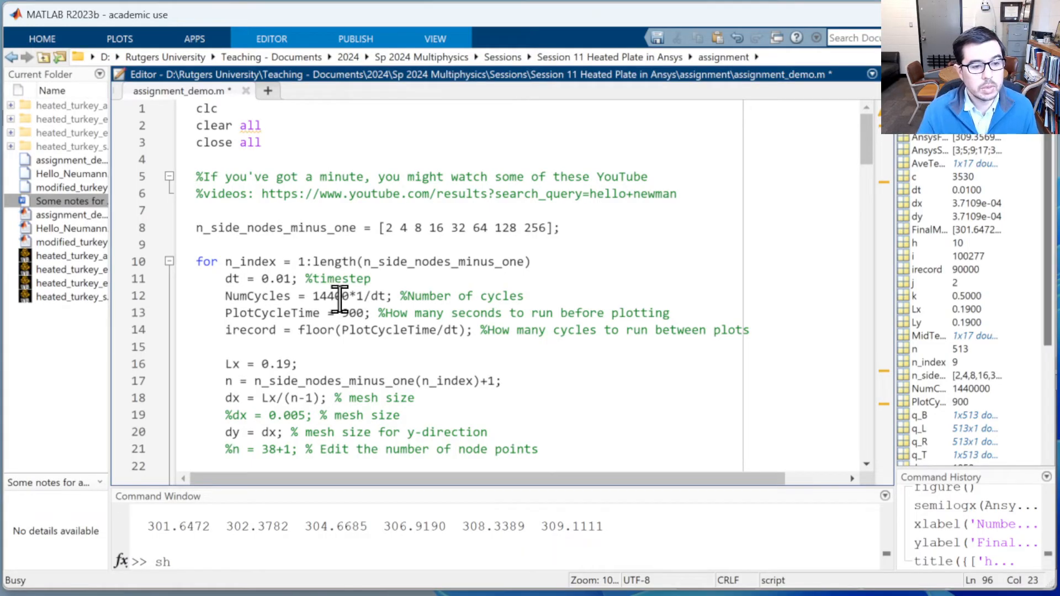
pyautogui.scroll(-5, 337, 301)
pyautogui.scroll(-9, 333, 304)
pyautogui.scroll(-20, 332, 303)
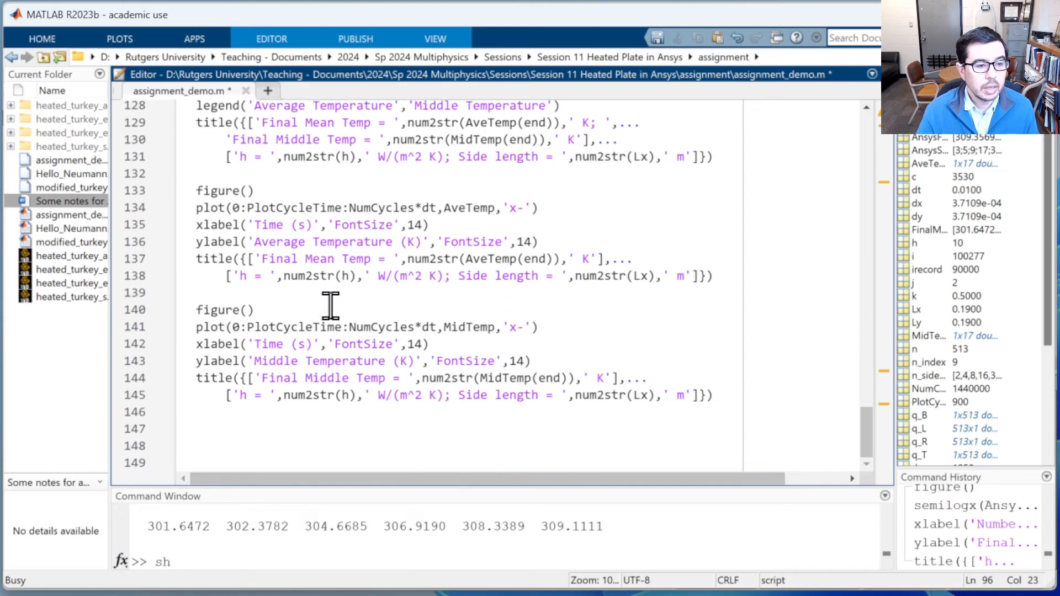
# Step: Start an empty vector assignment AnsysSideNodes=[] after the last plot block at the end of the script
pyautogui.scroll(6, 332, 303)
pyautogui.scroll(-3, 330, 305)
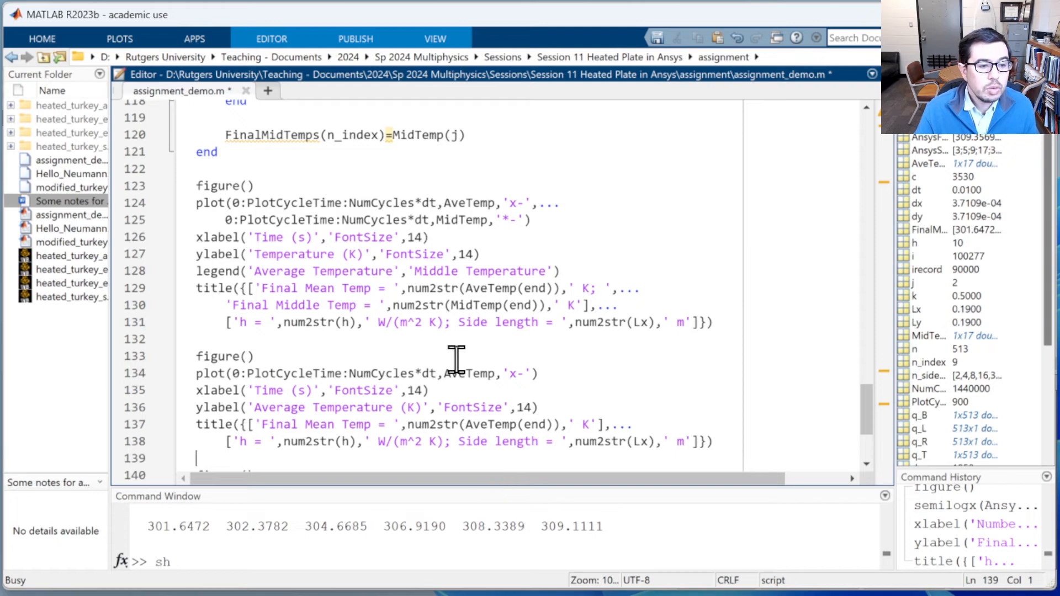
pyautogui.scroll(-3, 454, 362)
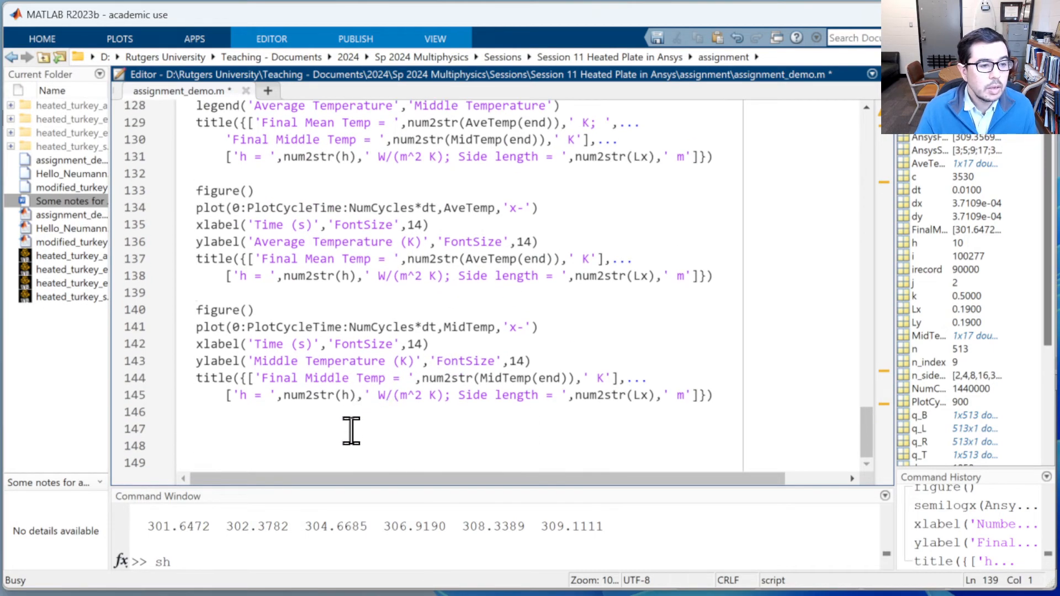
pyautogui.click(367, 430)
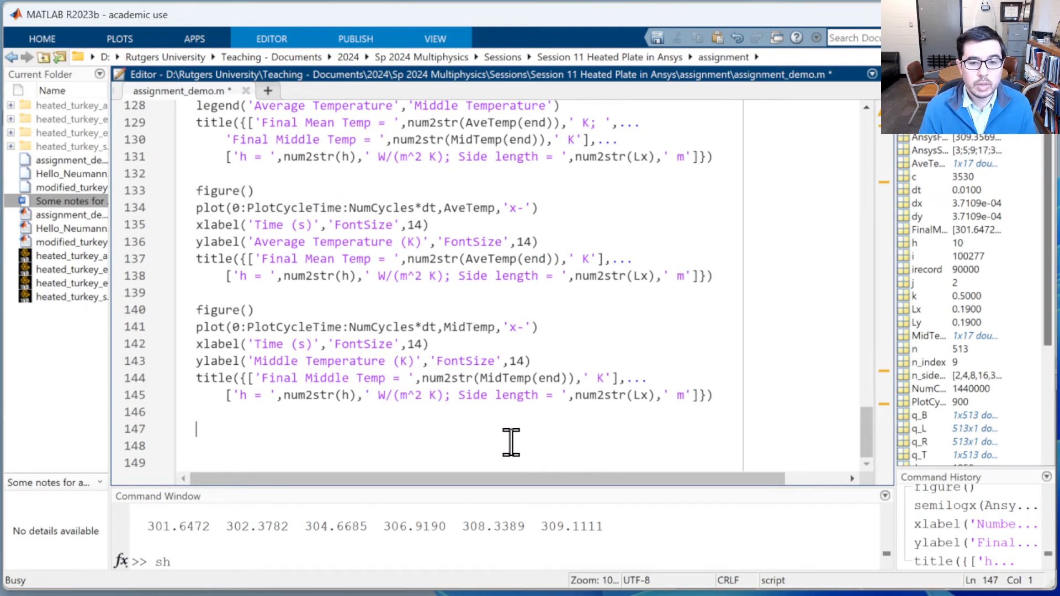
pyautogui.write('Ansys')
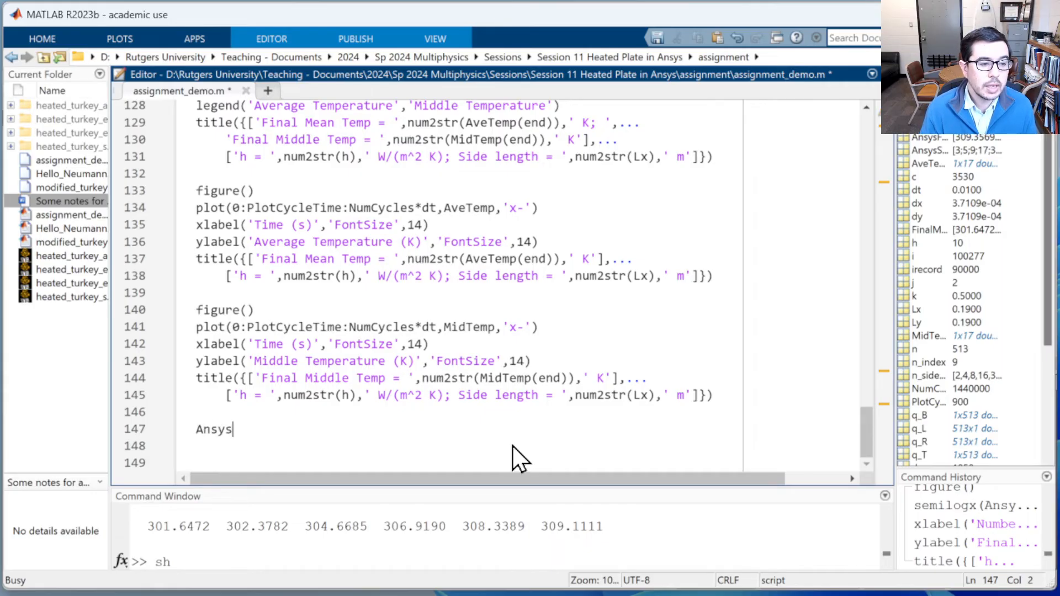
pyautogui.write('Side')
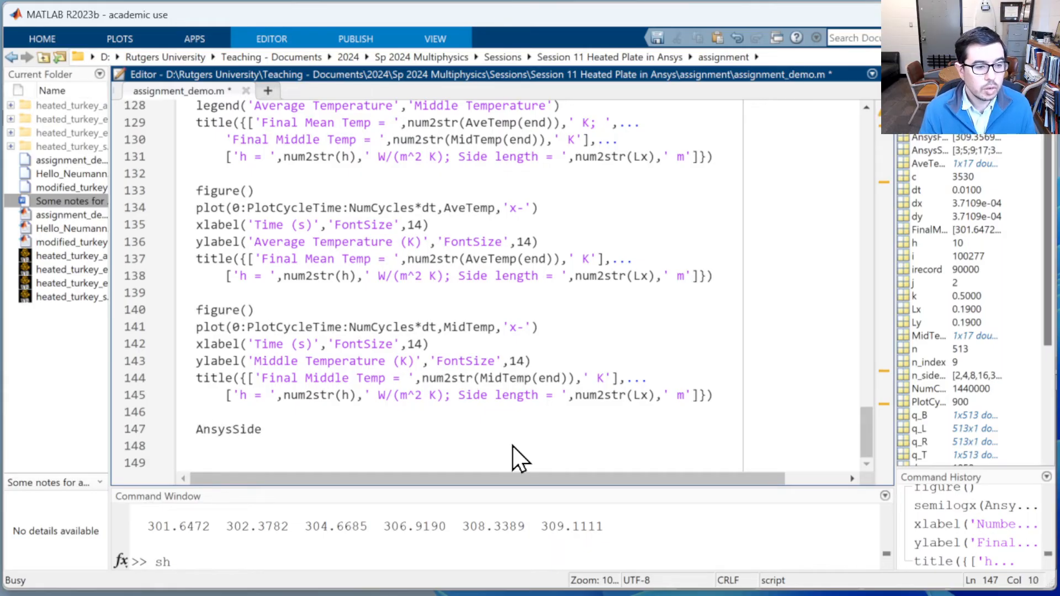
pyautogui.write('Nodes')
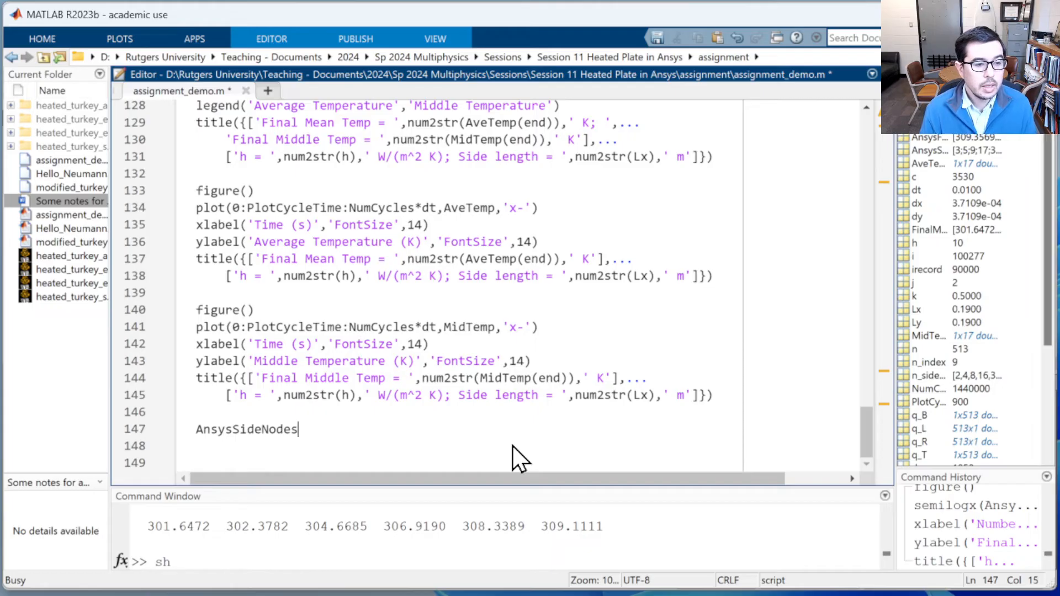
pyautogui.write('=[]')
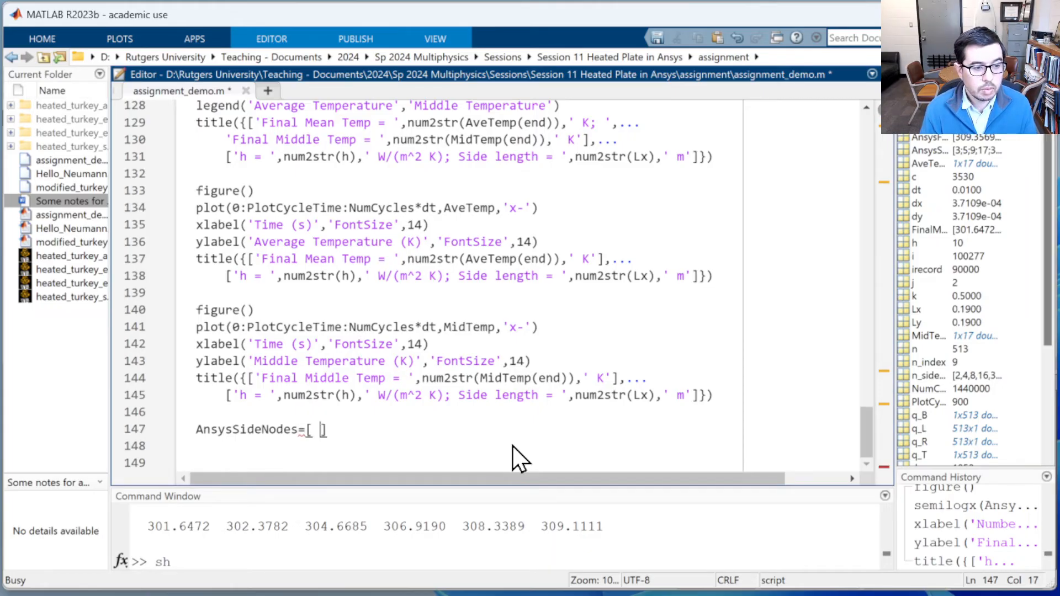
pyautogui.press('Left')
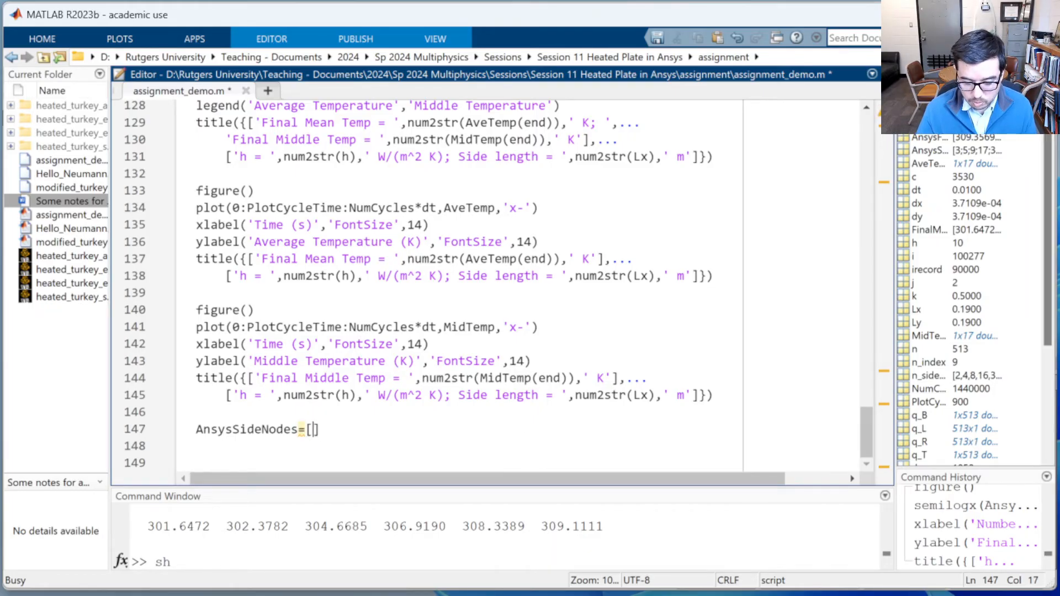
pyautogui.hotkey('alt', 'Tab')
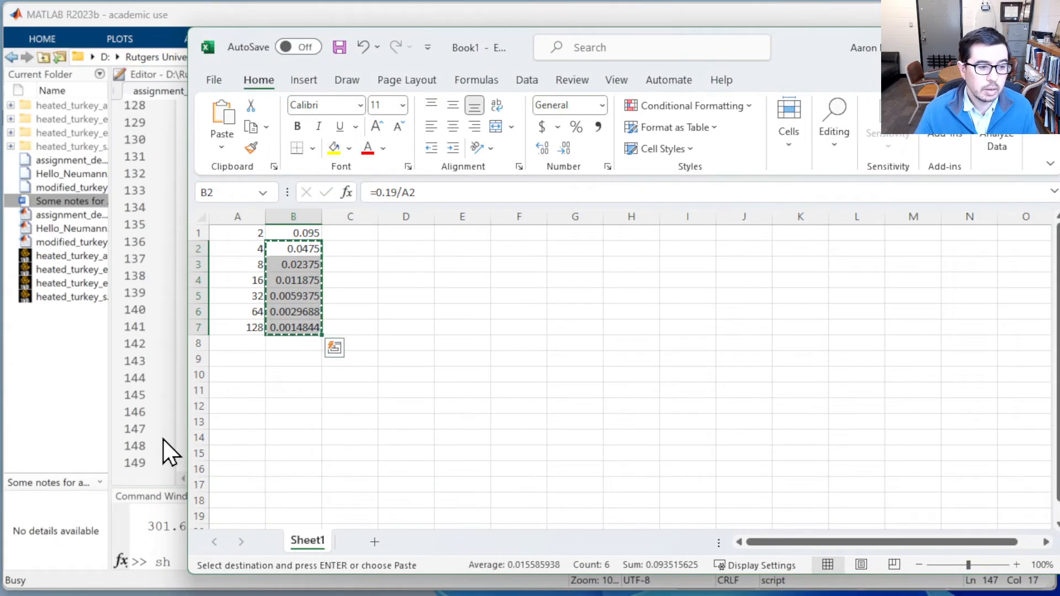
pyautogui.hotkey('alt', 'Tab')
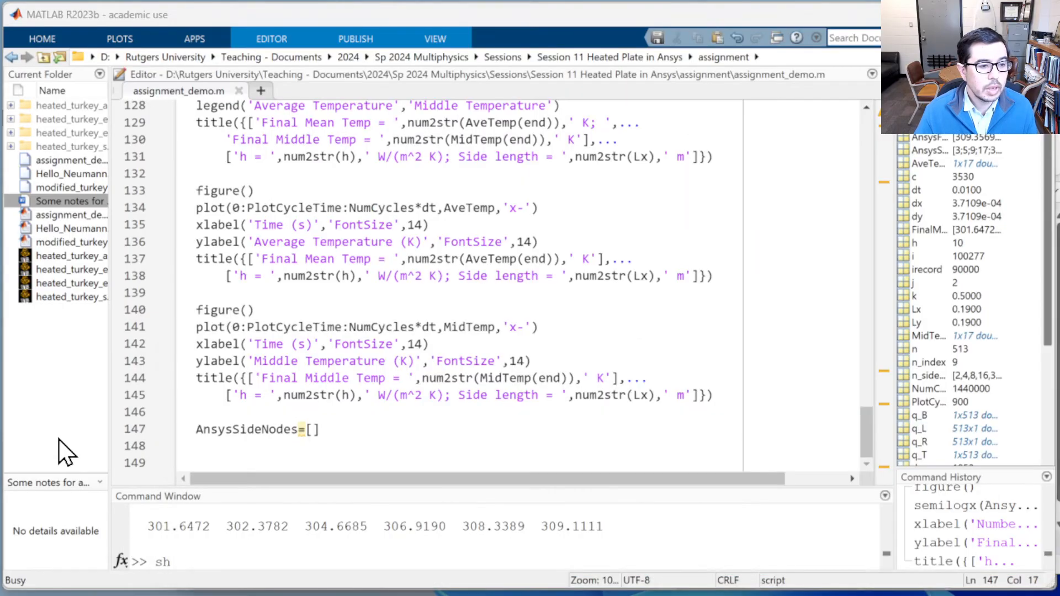
pyautogui.click(58, 439)
pyautogui.click(313, 429)
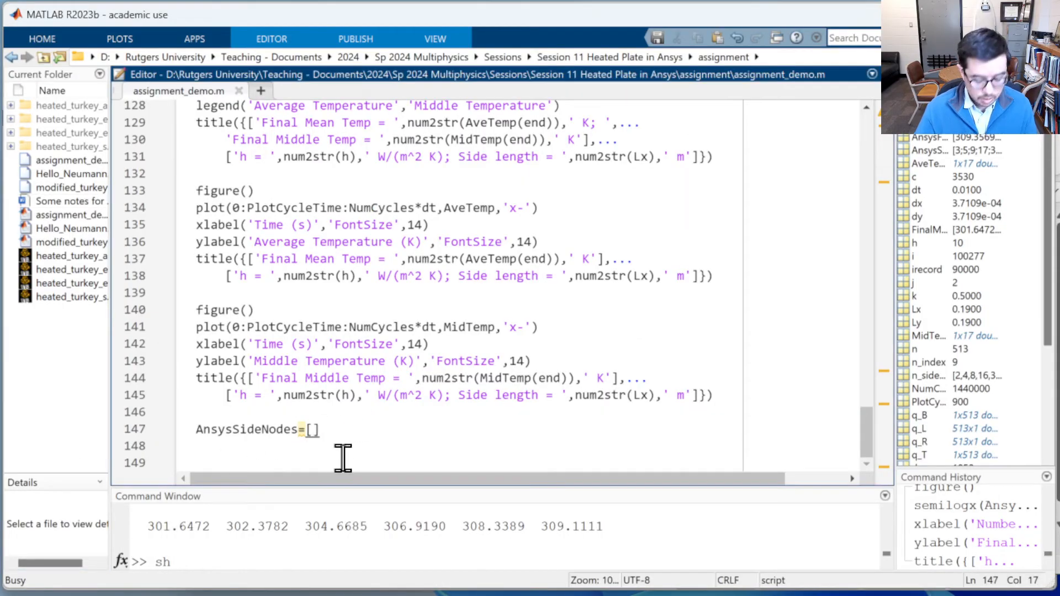
pyautogui.write('2 4 ')
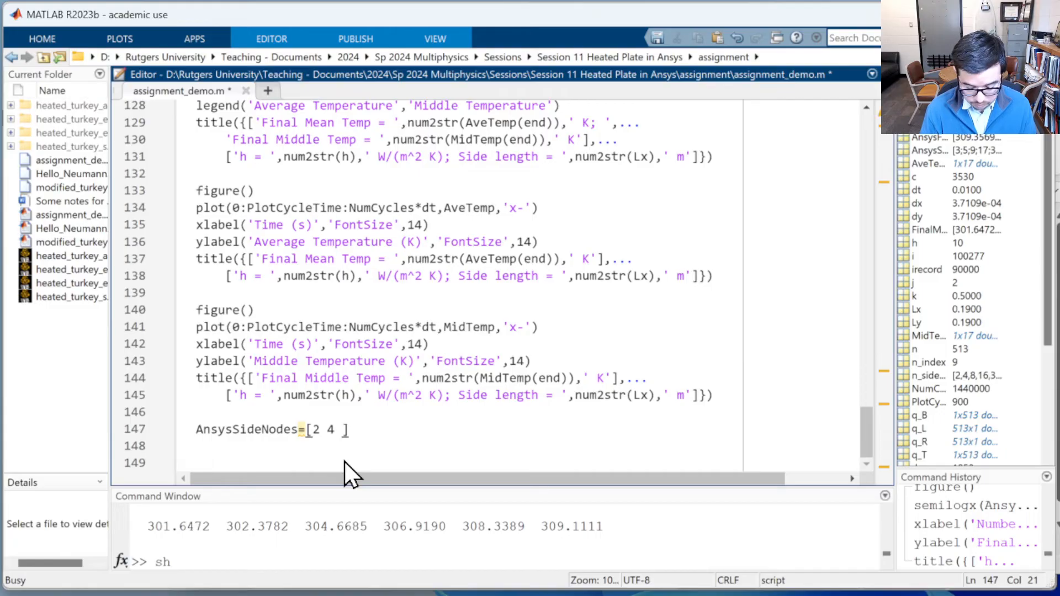
pyautogui.write('8 16 32 ')
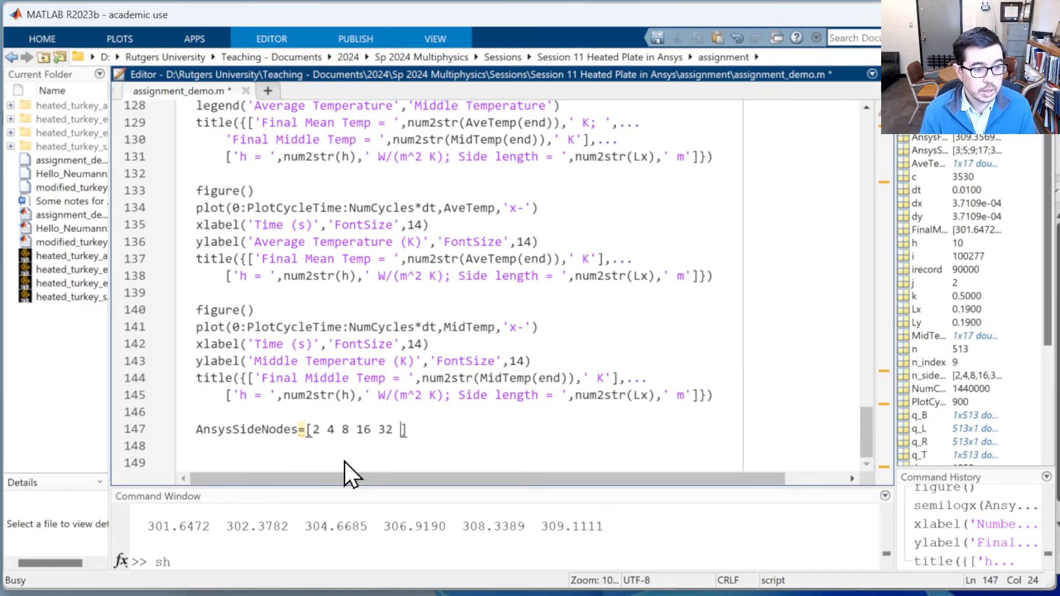
pyautogui.write('64 12')
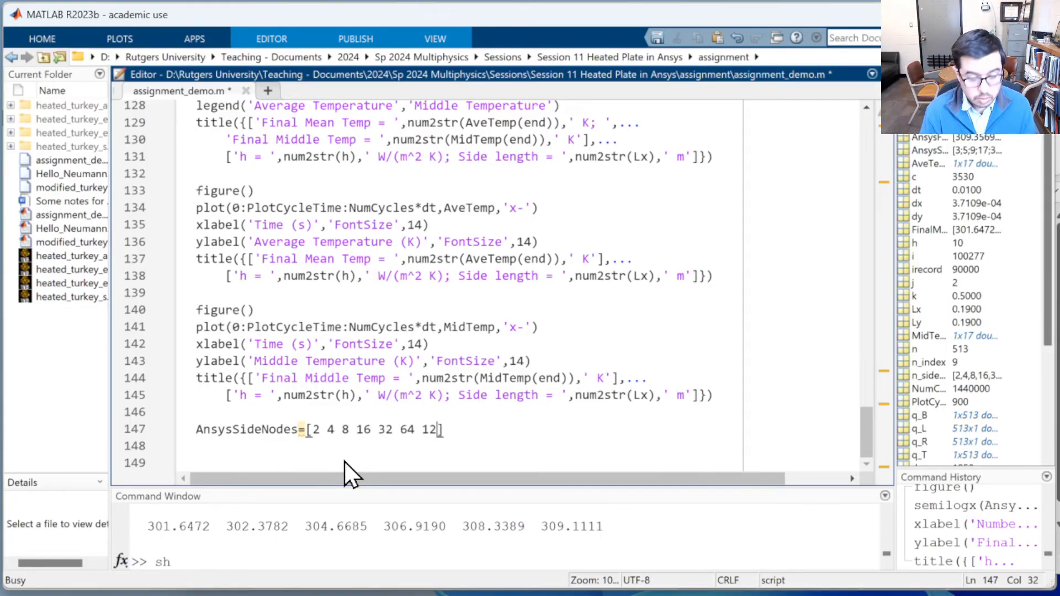
pyautogui.write('8 256]')
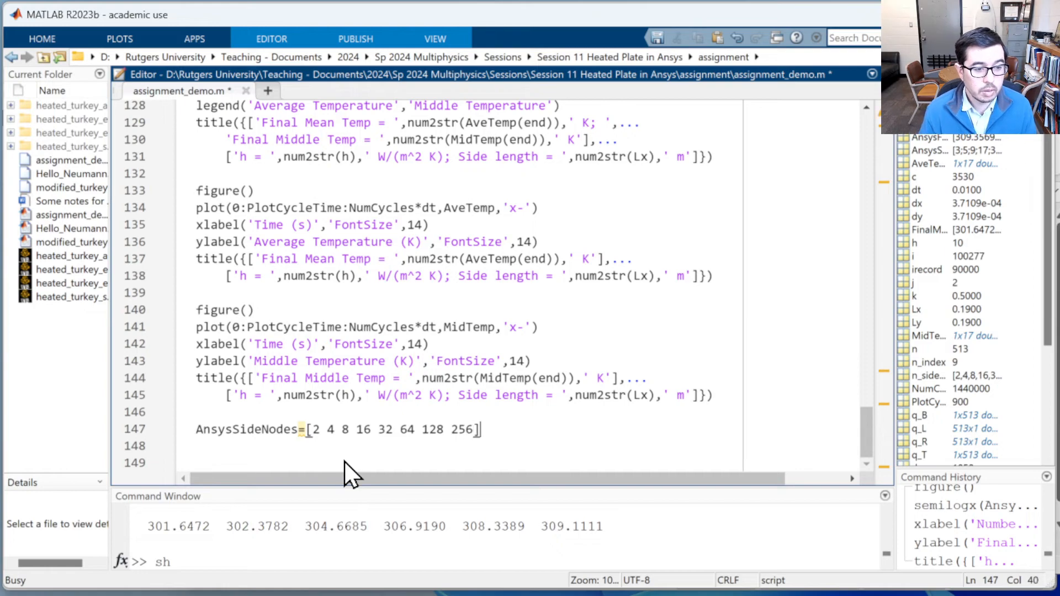
pyautogui.write(';')
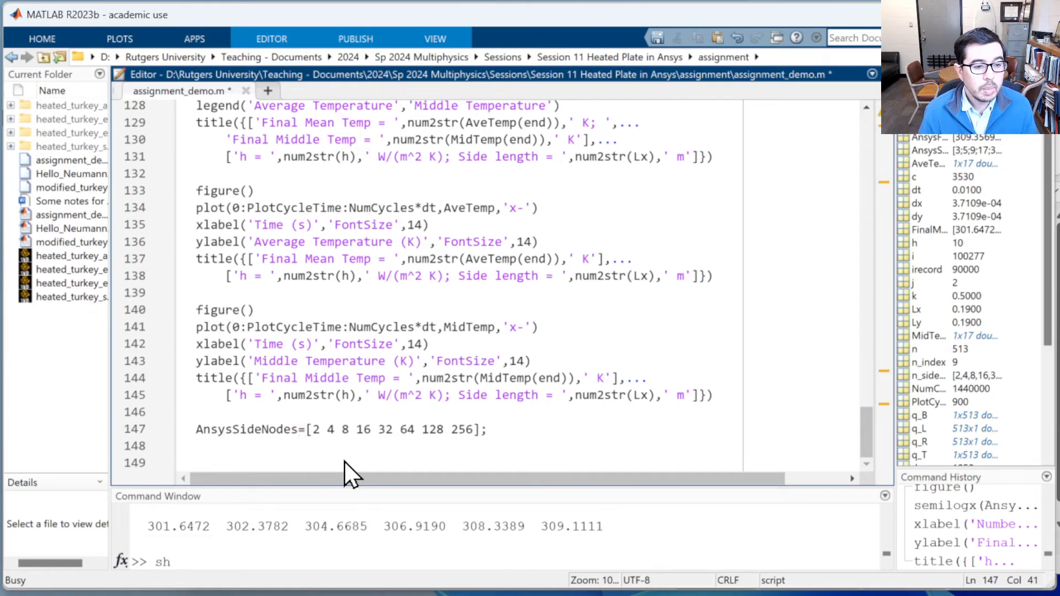
pyautogui.press('Return')
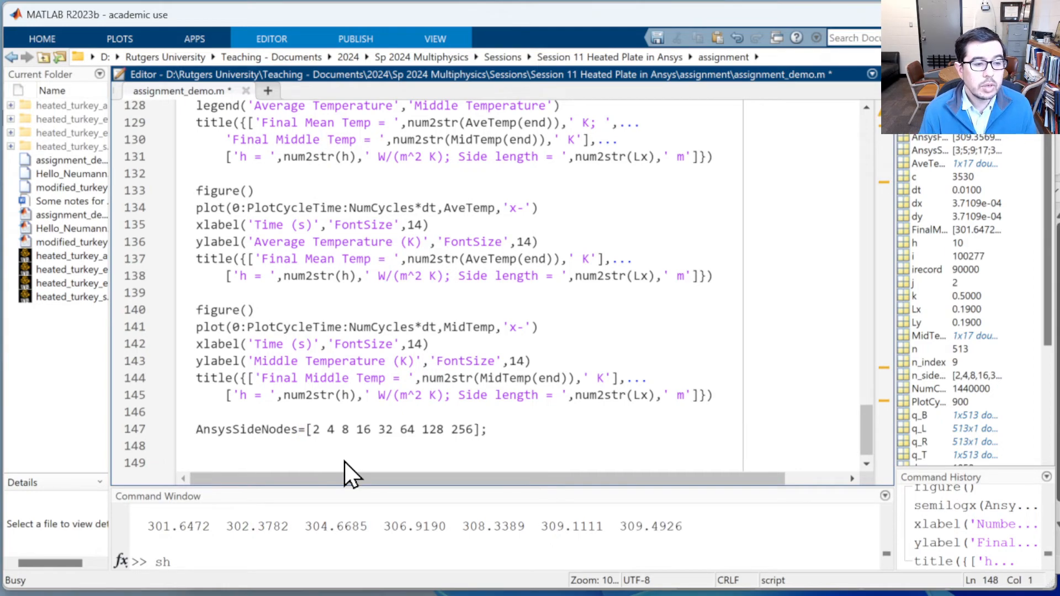
pyautogui.hotkey('ctrl', 's')
pyautogui.hotkey('ctrl', '0')
pyautogui.write('AnsysFi')
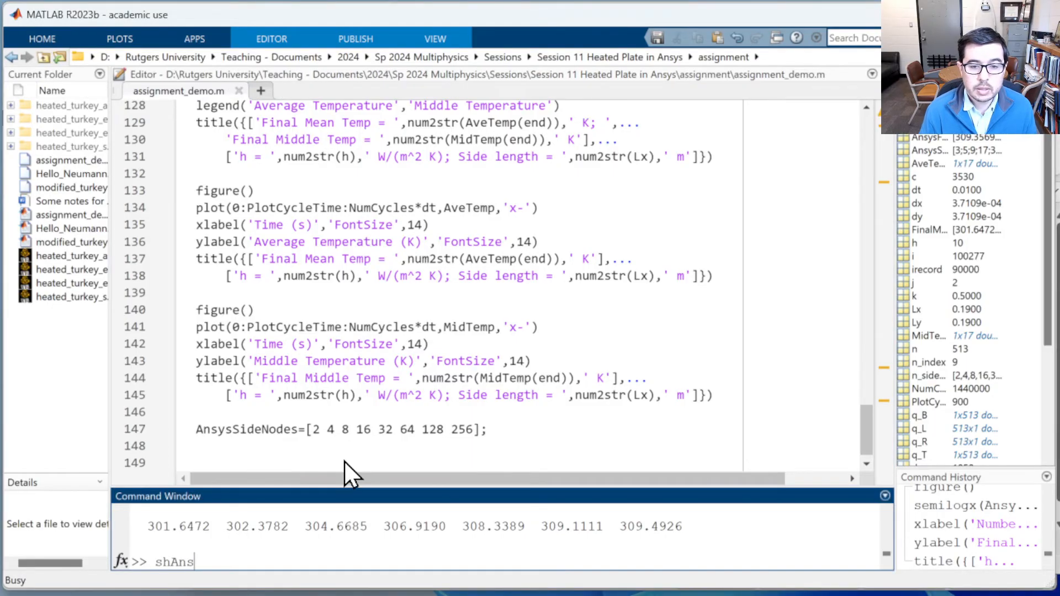
pyautogui.press('BackSpace')
pyautogui.press('BackSpace')
pyautogui.press('BackSpace')
pyautogui.press('BackSpace')
pyautogui.press('BackSpace')
pyautogui.press('BackSpace')
pyautogui.press('BackSpace')
pyautogui.press('BackSpace')
pyautogui.press('BackSpace')
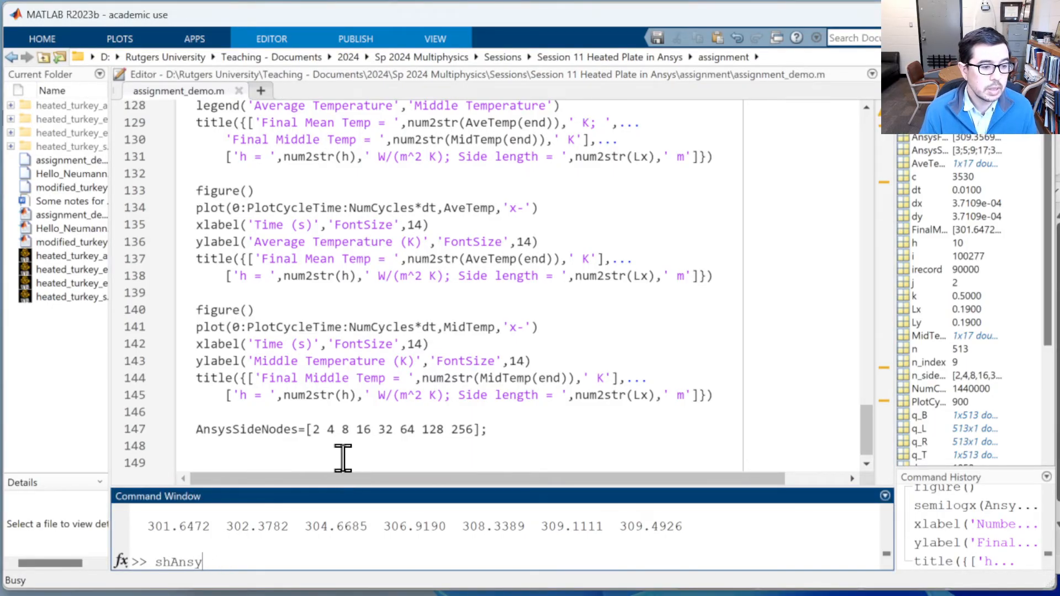
# Step: Add the empty vector AnsysFinalTemps=[]; on the line below AnsysSideNodes
pyautogui.click(338, 449)
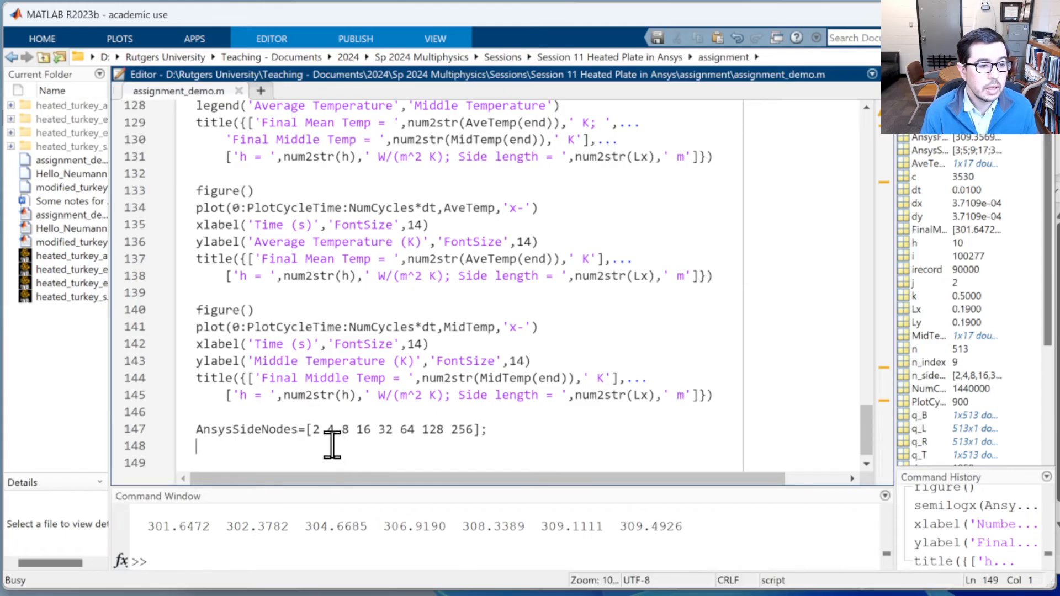
pyautogui.write('AnsysFinalTemps=[];')
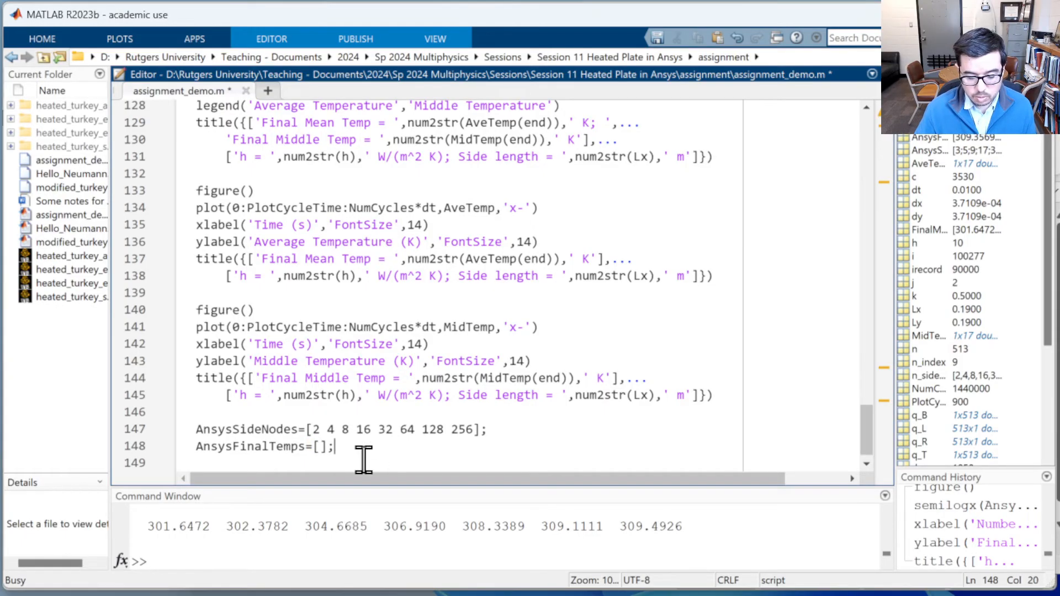
# Step: Switch to Ansys Workbench with the heated_turkey parameter set and its design points table
pyautogui.hotkey('alt', 'Tab')
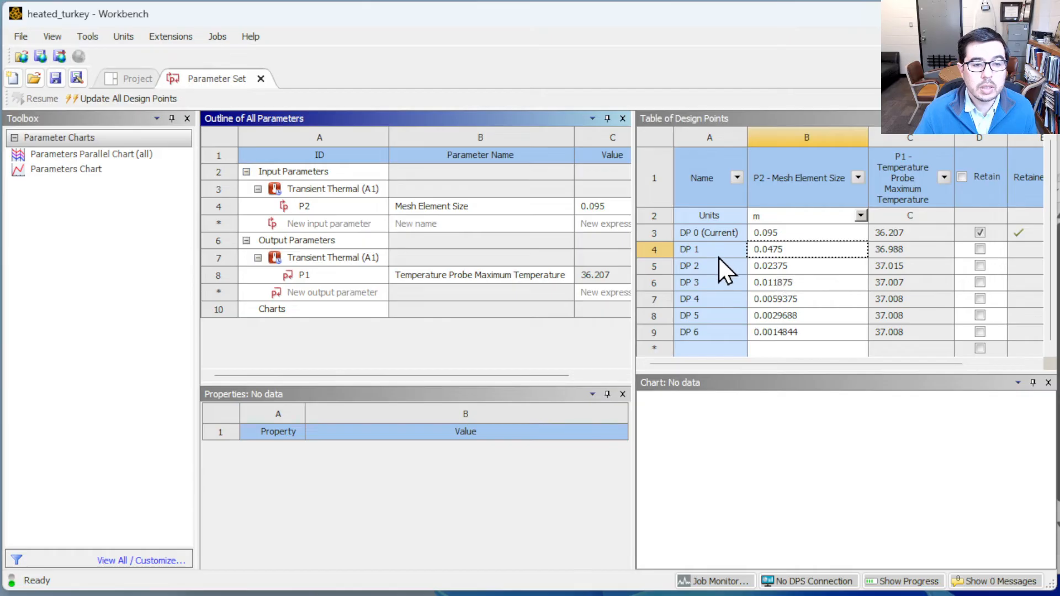
pyautogui.click(929, 249)
pyautogui.hotkey('shift', 'Down')
pyautogui.hotkey('shift', 'Down')
pyautogui.hotkey('shift', 'Down')
pyautogui.hotkey('shift', 'Down')
pyautogui.hotkey('shift', 'Down')
pyautogui.hotkey('shift', 'Down')
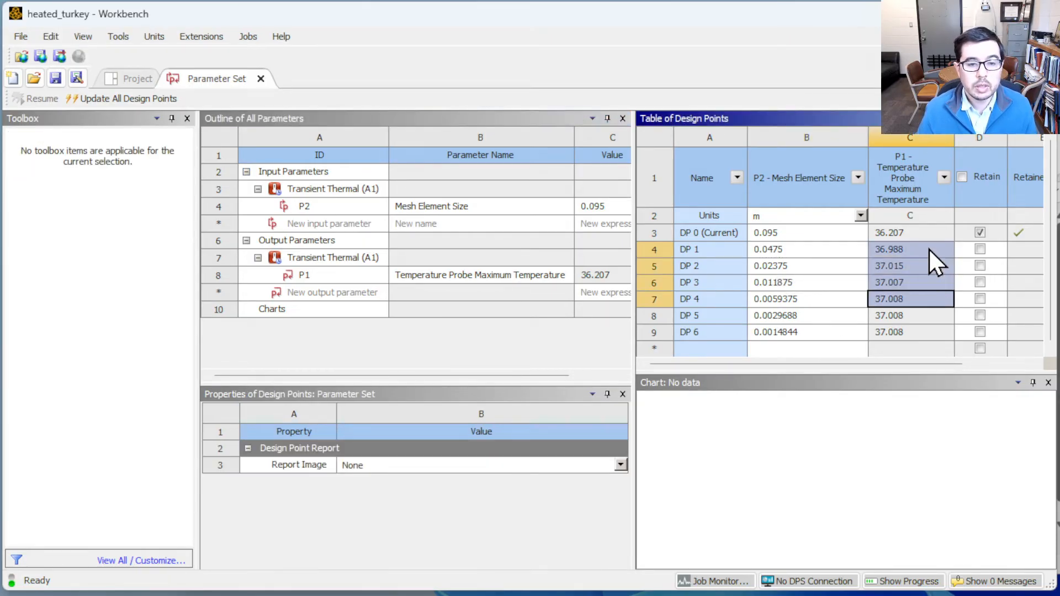
pyautogui.hotkey('shift', 'Up')
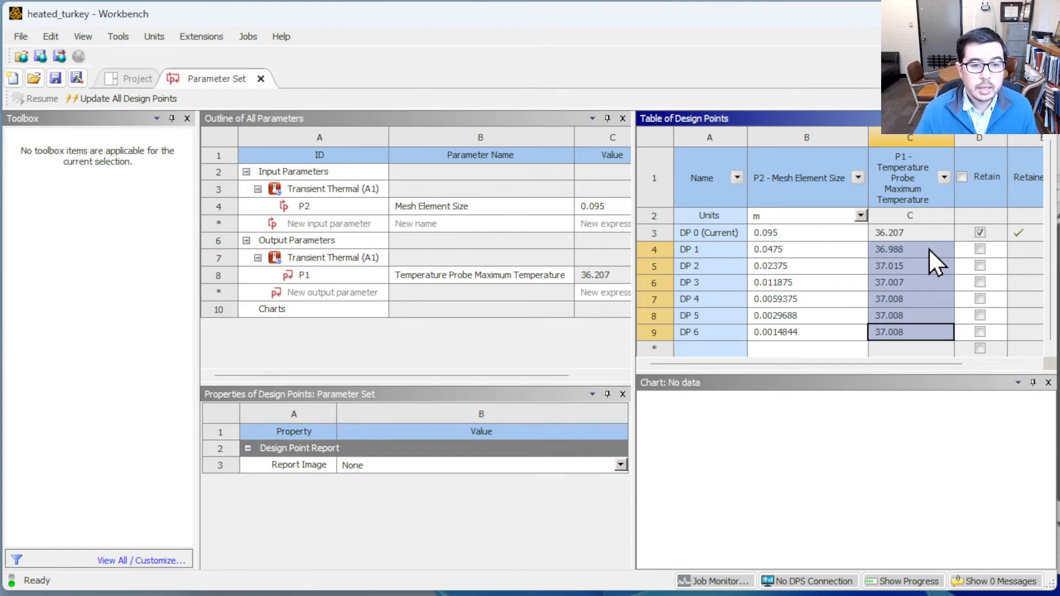
# Step: Select and copy the P1 maximum temperature values of design points DP 0 through DP 6
pyautogui.click(895, 232)
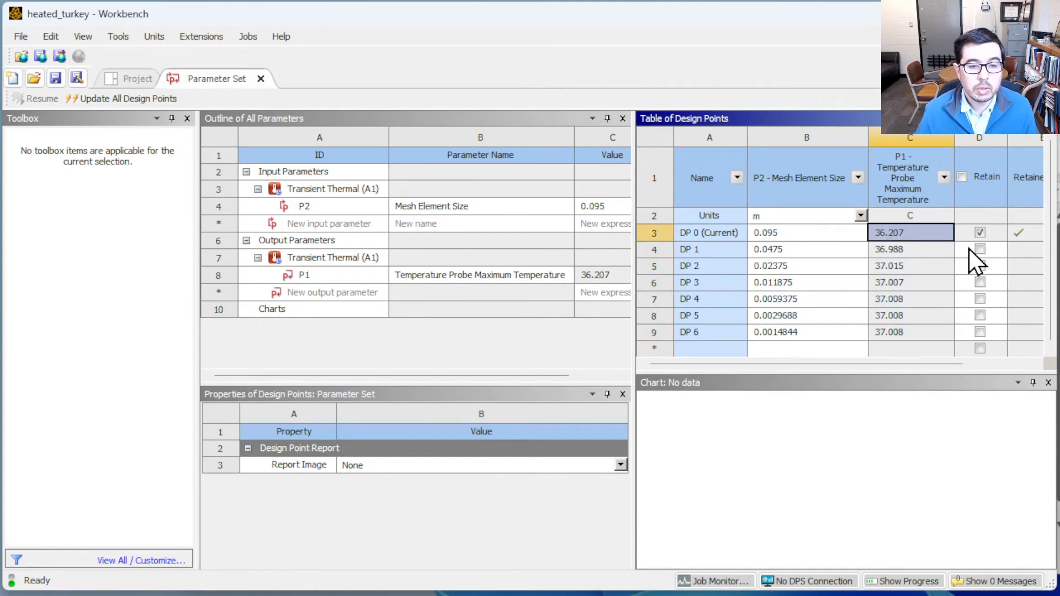
pyautogui.hotkey('shift', 'Down')
pyautogui.hotkey('shift', 'Down')
pyautogui.hotkey('shift', 'Down')
pyautogui.hotkey('shift', 'Down')
pyautogui.hotkey('shift', 'Down')
pyautogui.hotkey('shift', 'Down')
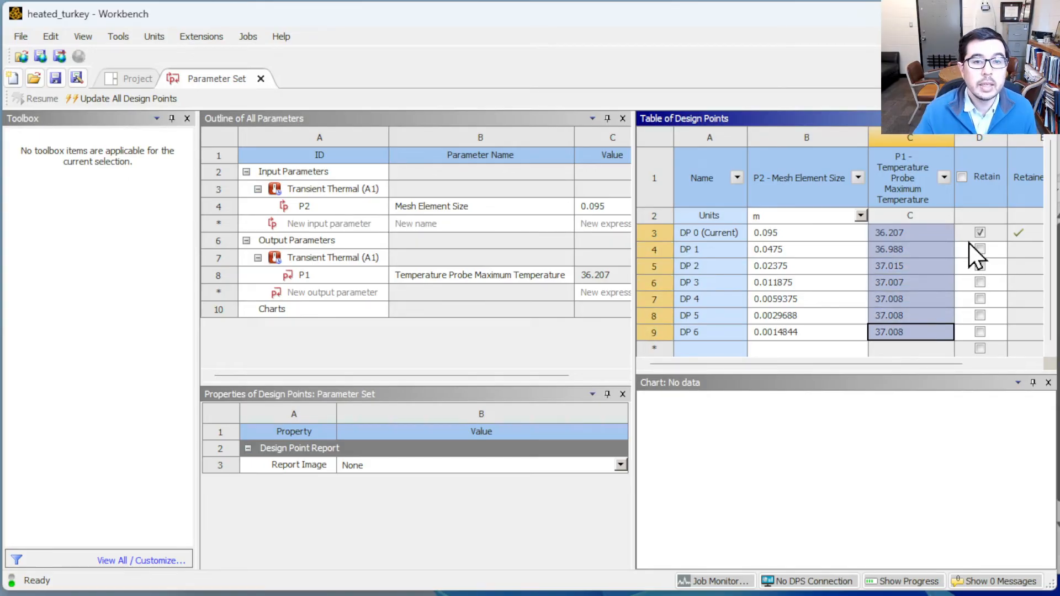
# Step: Switch back to MATLAB and paste the copied Ansys temperatures between the brackets of the AnsysFinalTemps vector
pyautogui.hotkey('alt', 'Tab')
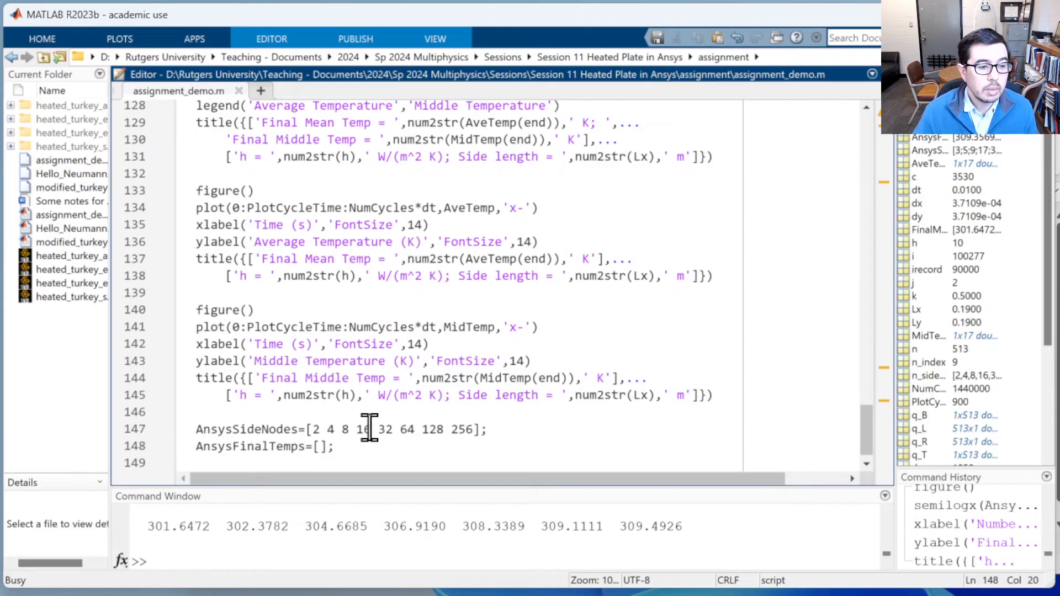
pyautogui.click(321, 446)
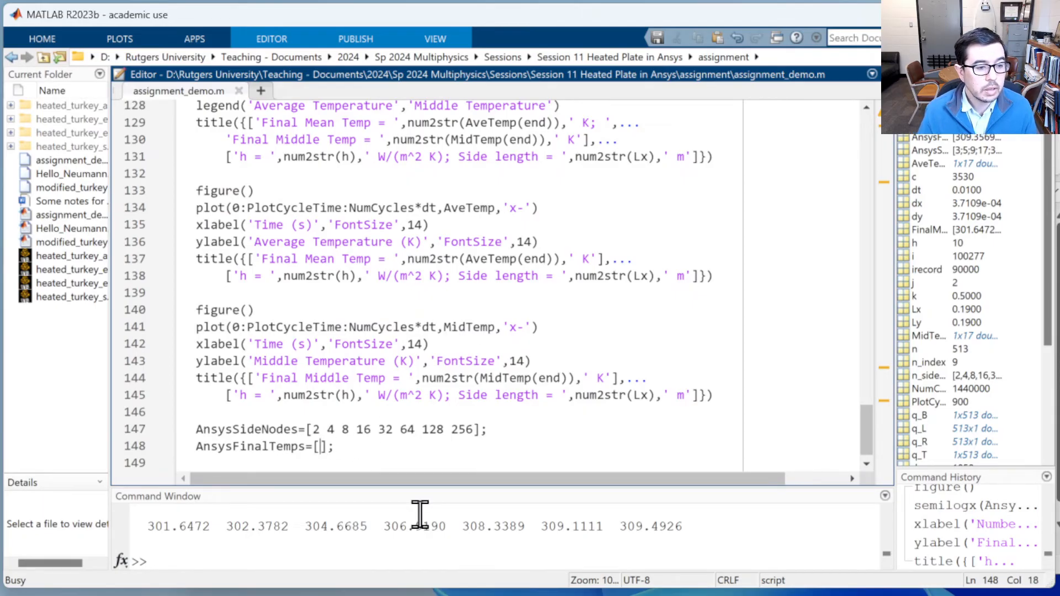
pyautogui.write('36.2068977355957 36.988185882568352 37.015132904052734 37.006755828857422 37.008148193359368 37.008327484840436 37.008338912374178')
# Step: Transpose the AnsysSideNodes vector into a column by adding ' after its closing bracket
pyautogui.press('Up')
pyautogui.press('Up')
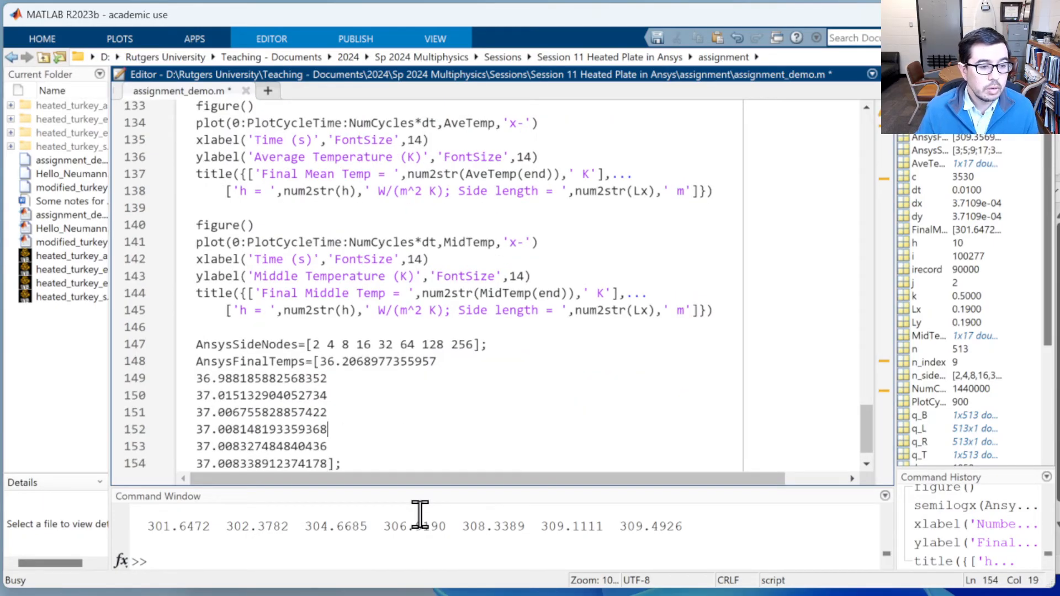
pyautogui.press('Up')
pyautogui.press('Up')
pyautogui.press('Up')
pyautogui.press('Up')
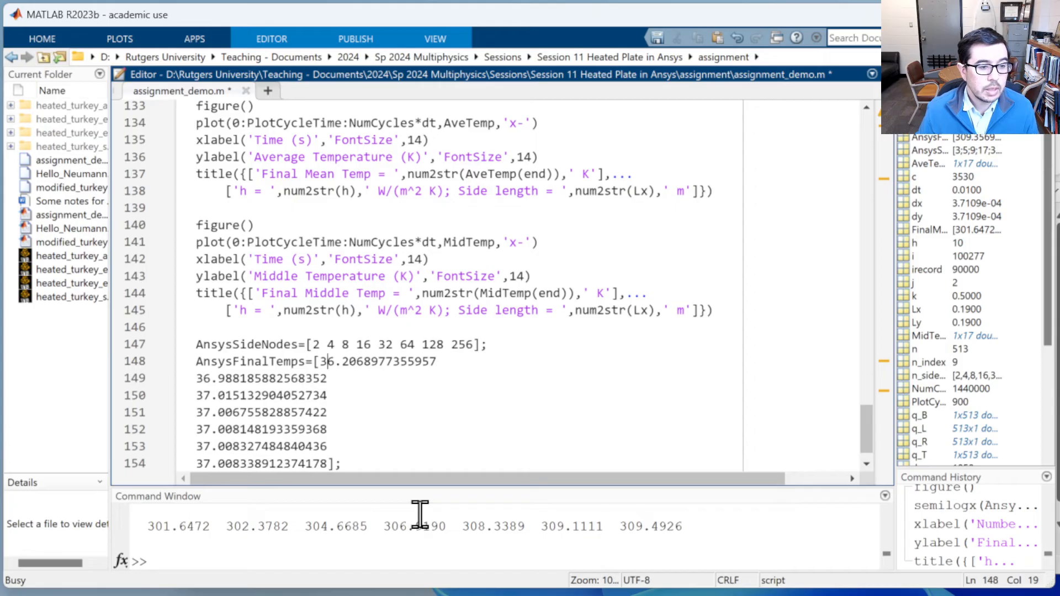
pyautogui.press('Up')
pyautogui.press('Right')
pyautogui.press('Right')
pyautogui.press('Right')
pyautogui.press('Right')
pyautogui.press('Right')
pyautogui.press('Right')
pyautogui.press('Right')
pyautogui.press('Right')
pyautogui.press('Right')
pyautogui.press('Right')
pyautogui.press('Right')
pyautogui.press('Right')
pyautogui.press('Right')
pyautogui.press('Right')
pyautogui.press('Right')
pyautogui.press('Right')
pyautogui.press('Right')
pyautogui.press('Right')
pyautogui.press('Right')
pyautogui.press('Right')
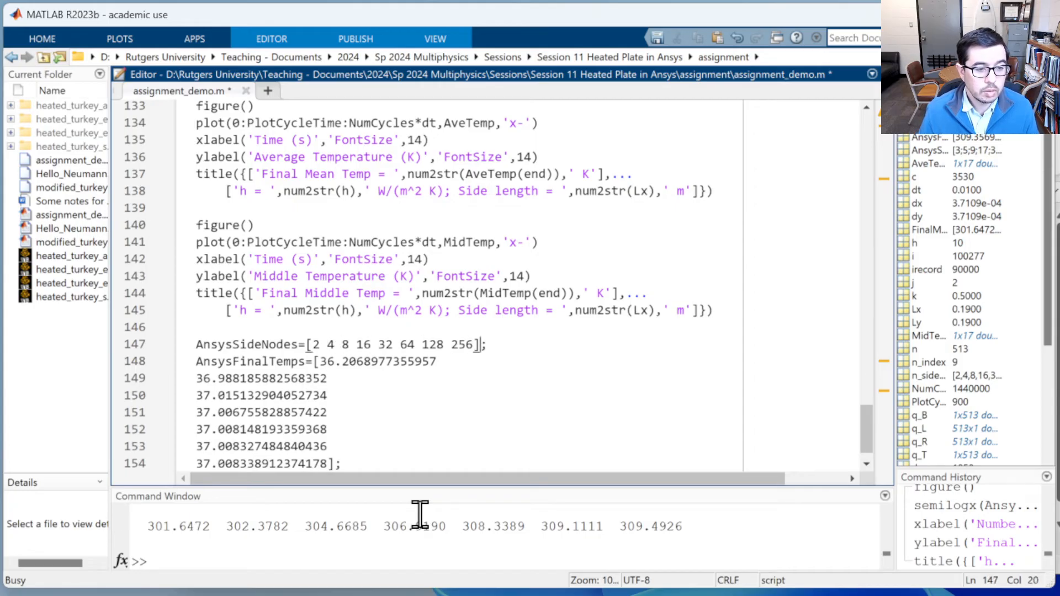
pyautogui.write("'")
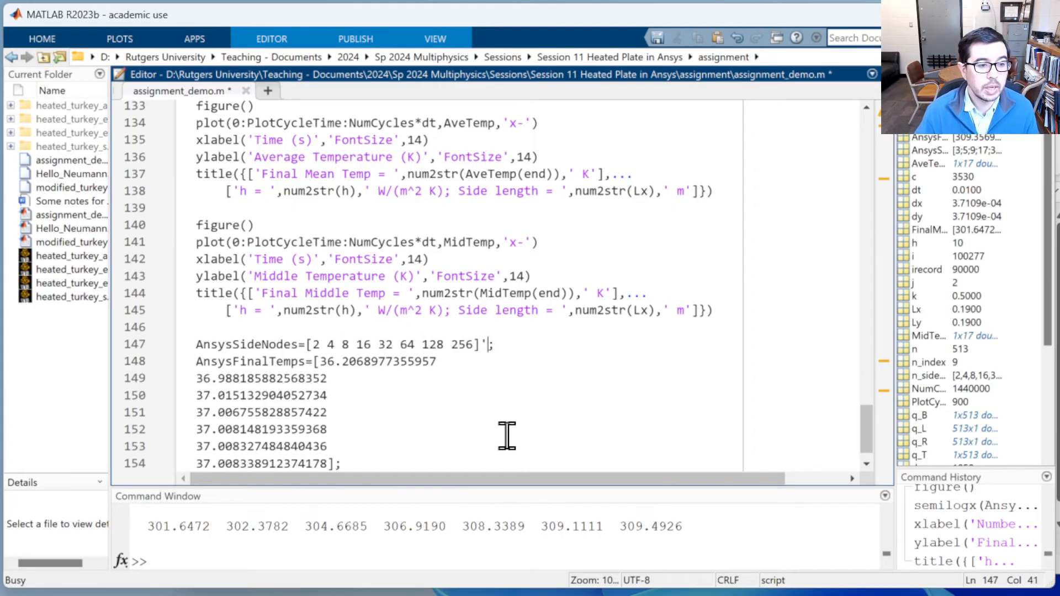
# Step: Add a figure() line below the AnsysFinalTemps vector, separated from it by a blank line
pyautogui.scroll(-1, 500, 424)
pyautogui.click(436, 430)
pyautogui.click(448, 447)
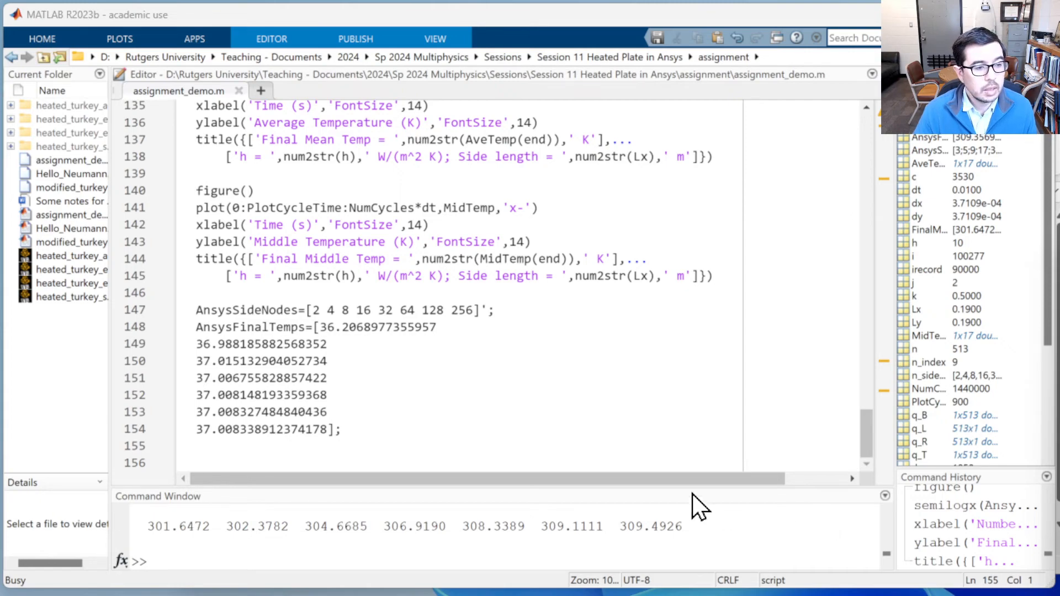
pyautogui.click(364, 446)
pyautogui.press('Return')
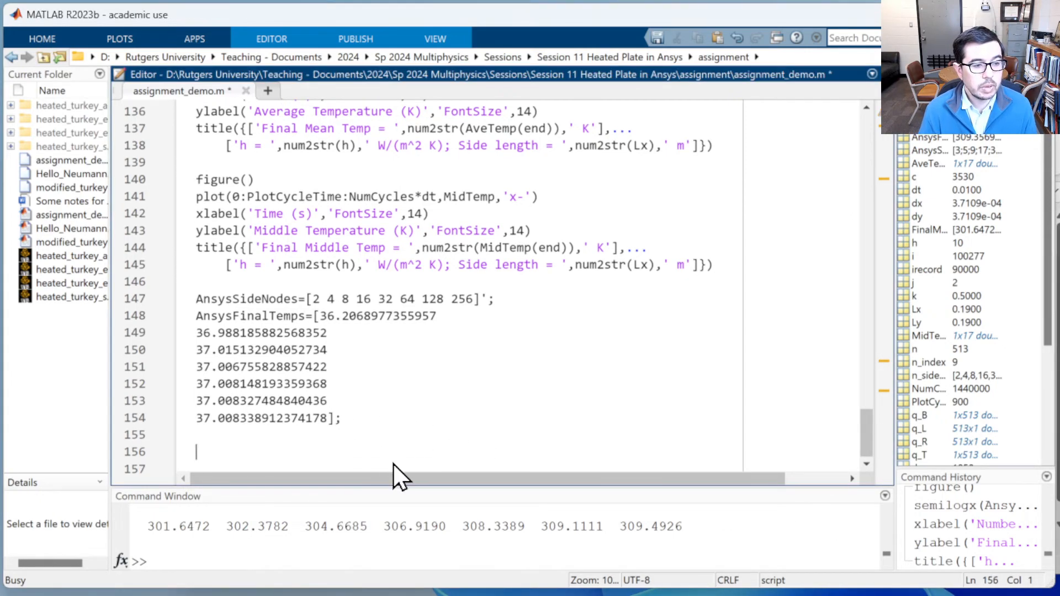
pyautogui.write('figure()')
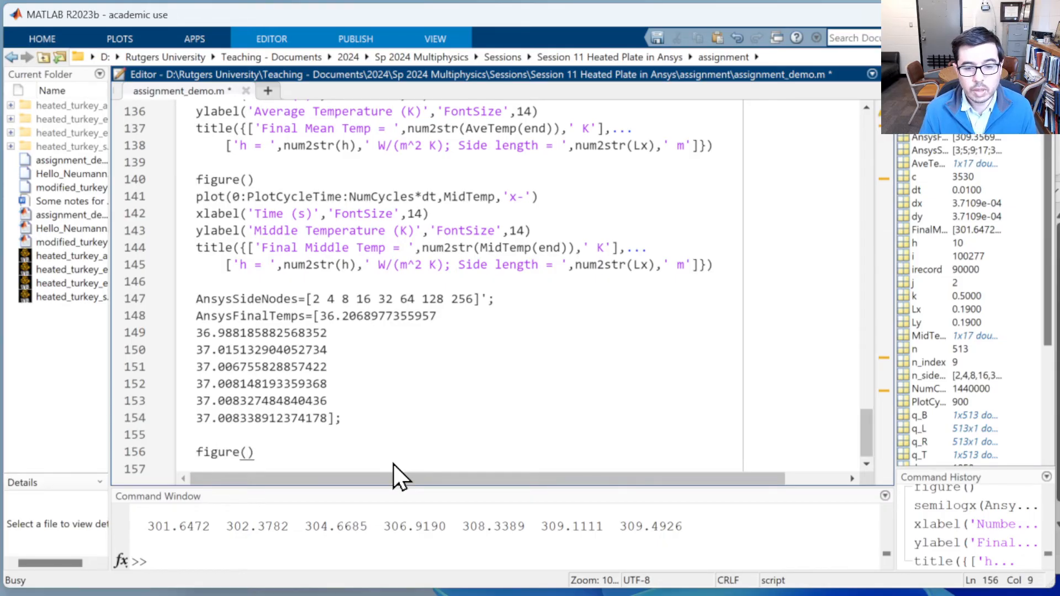
pyautogui.press('Return')
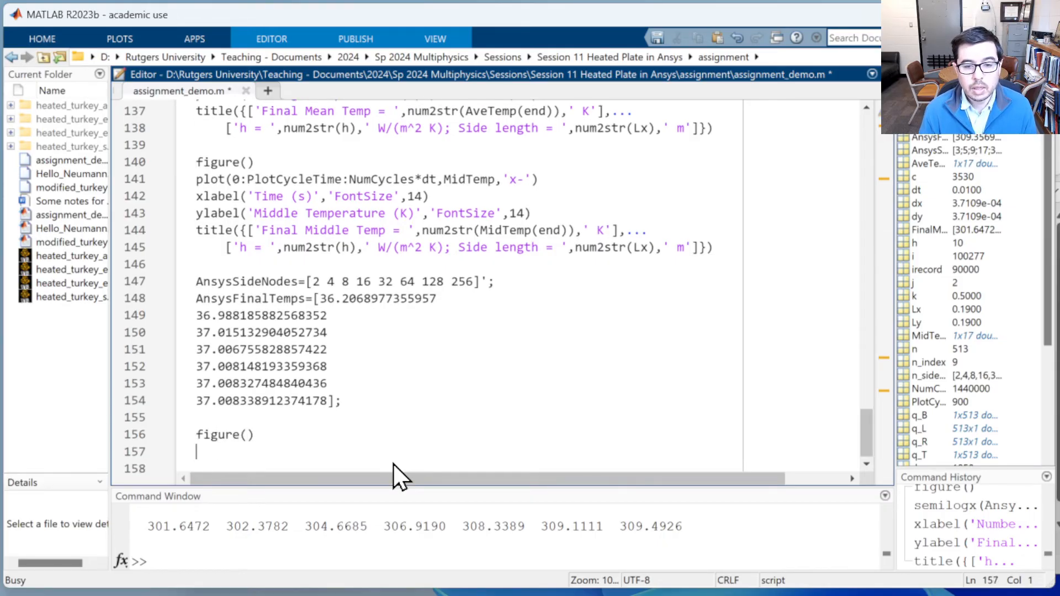
# Step: Add semilogx(AnsysSideSideNodes,AnsysFinalTemps,'*-') below the new figure() line
pyautogui.write('semilogx')
pyautogui.write('(Ansys')
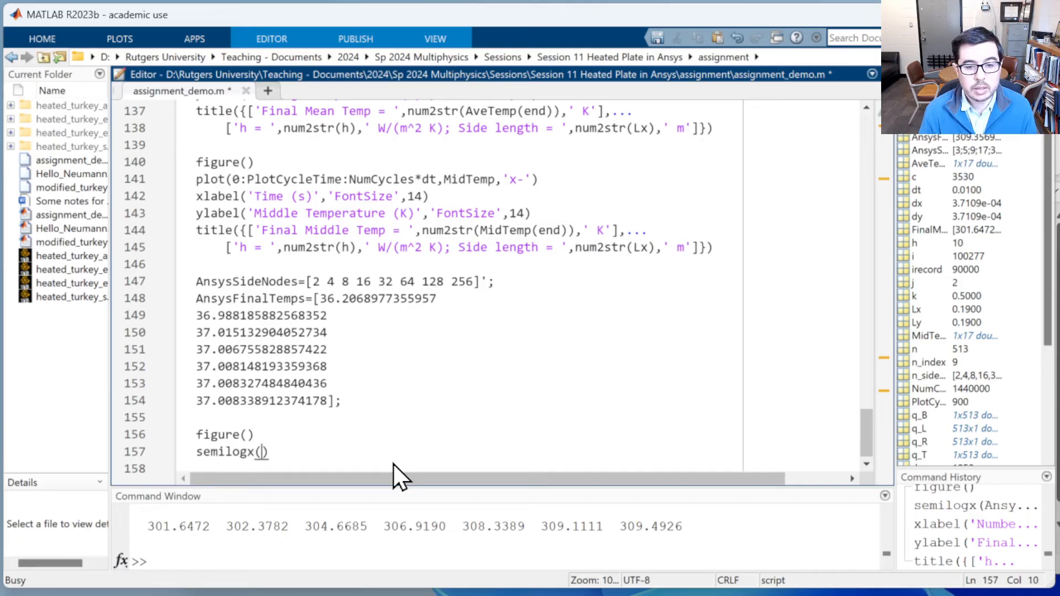
pyautogui.write('Side')
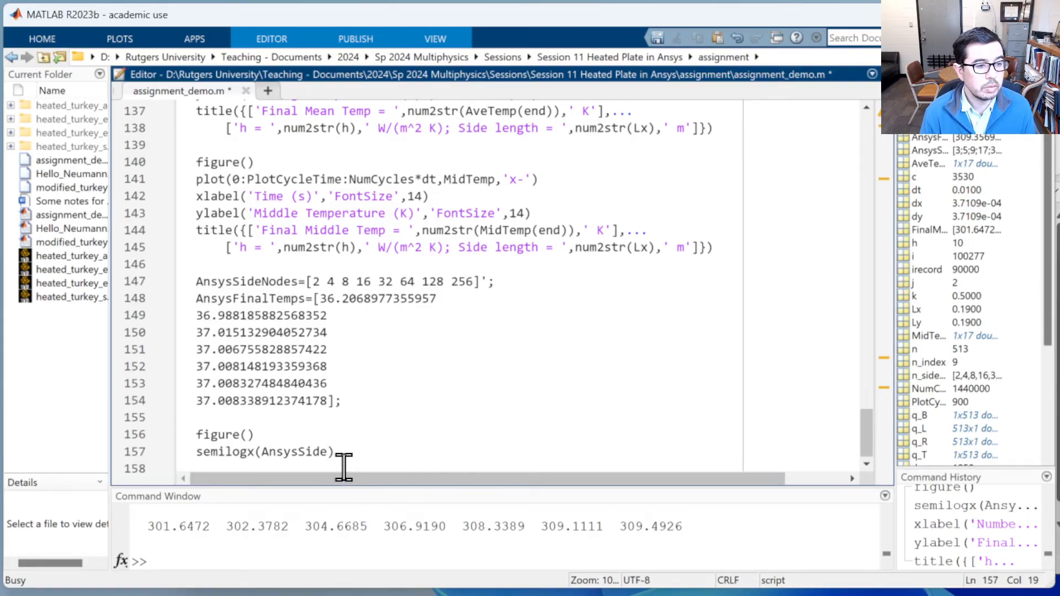
pyautogui.write('SideNodes')
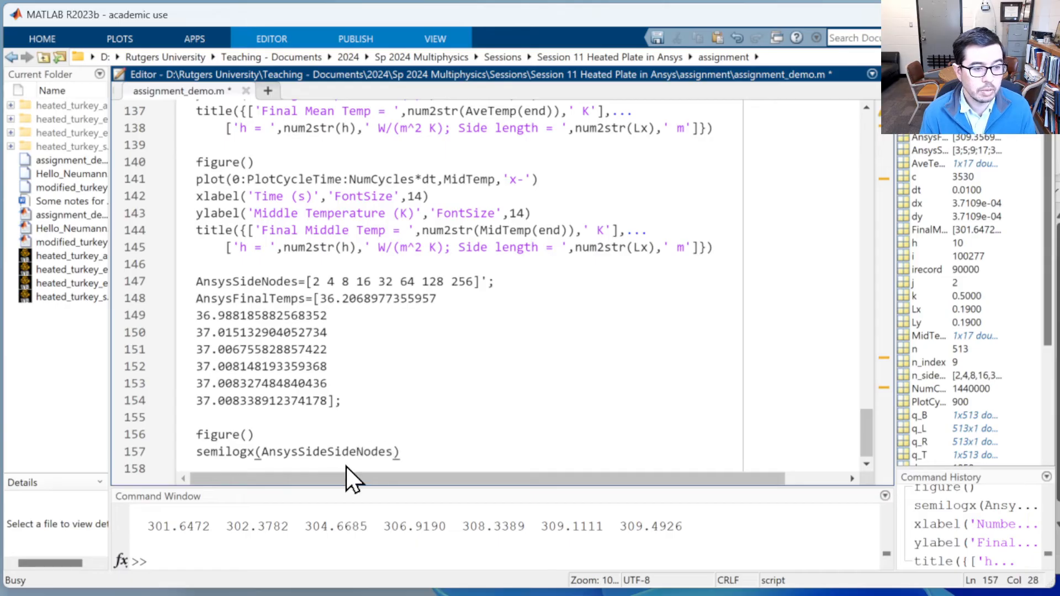
pyautogui.write(',AnsysFinal')
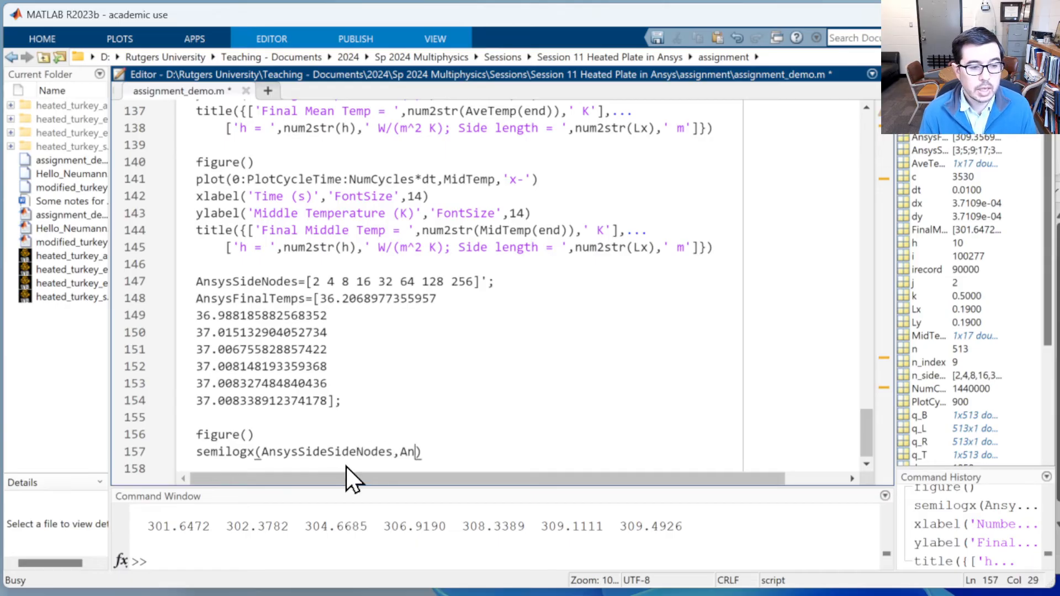
pyautogui.write('Temps')
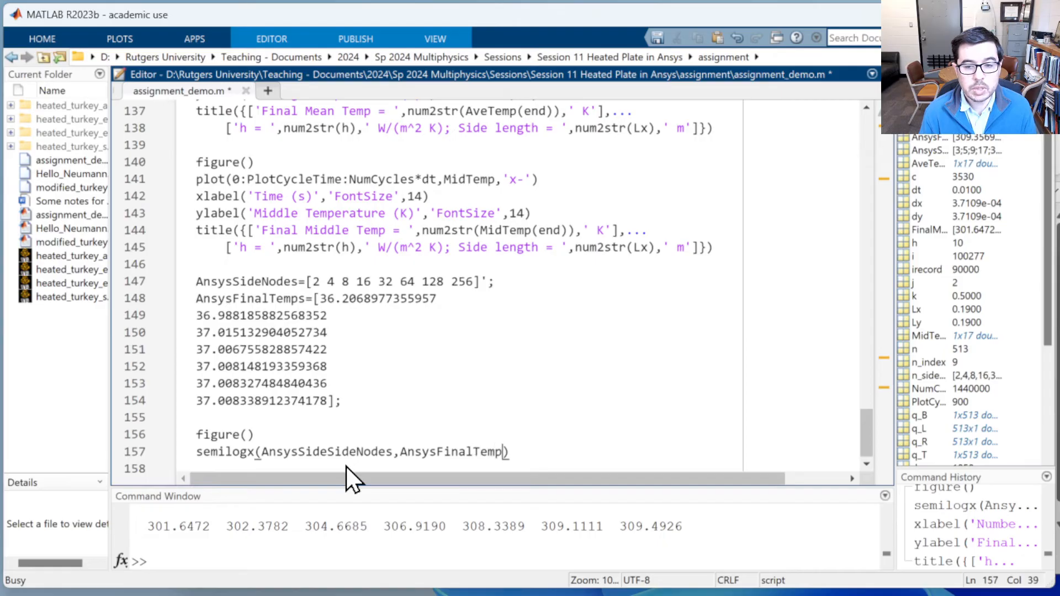
pyautogui.write(',')
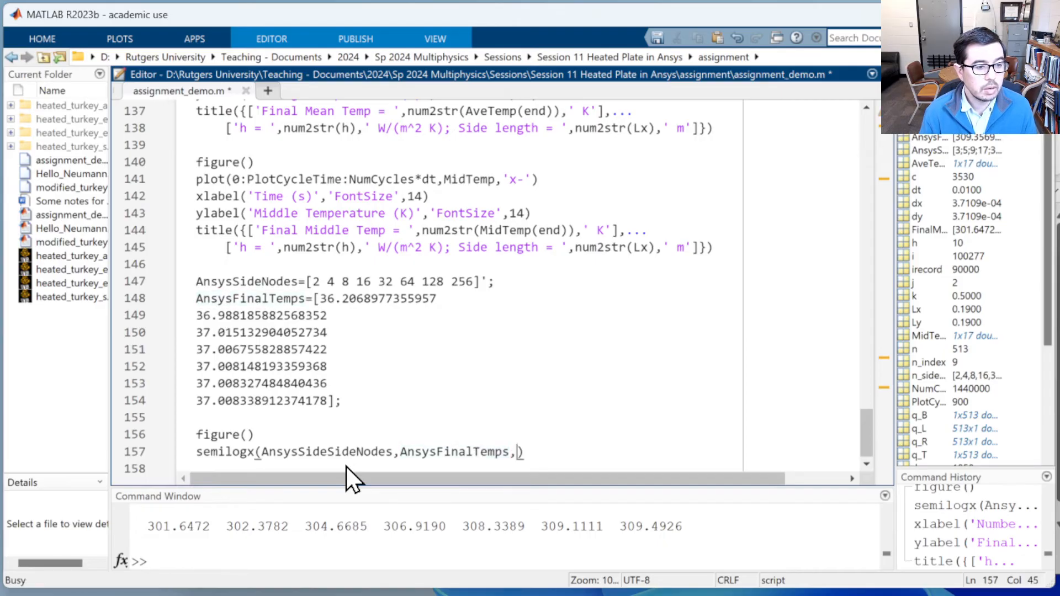
pyautogui.click(341, 452)
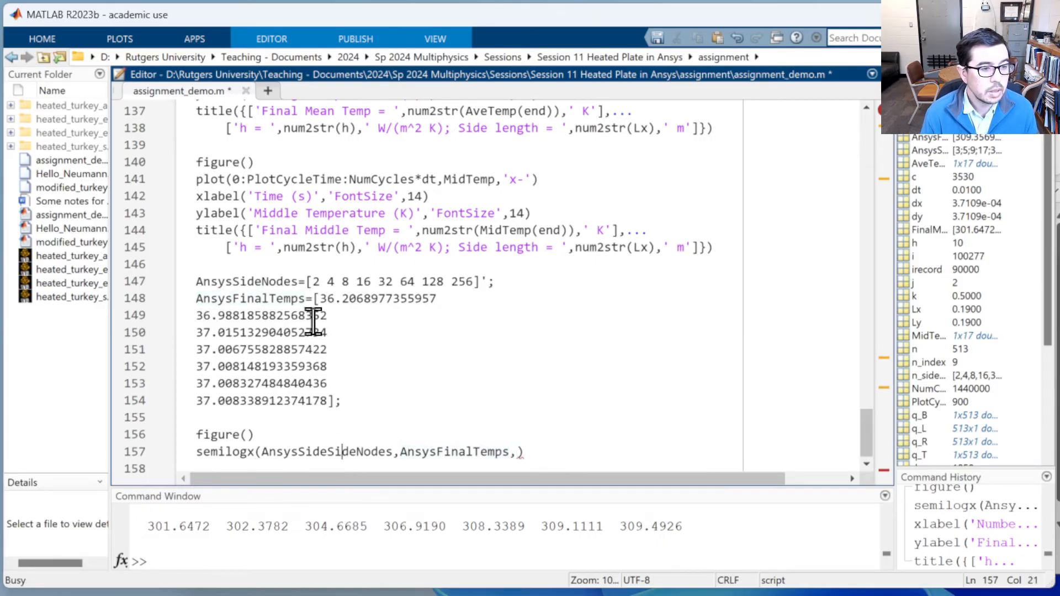
pyautogui.click(284, 281)
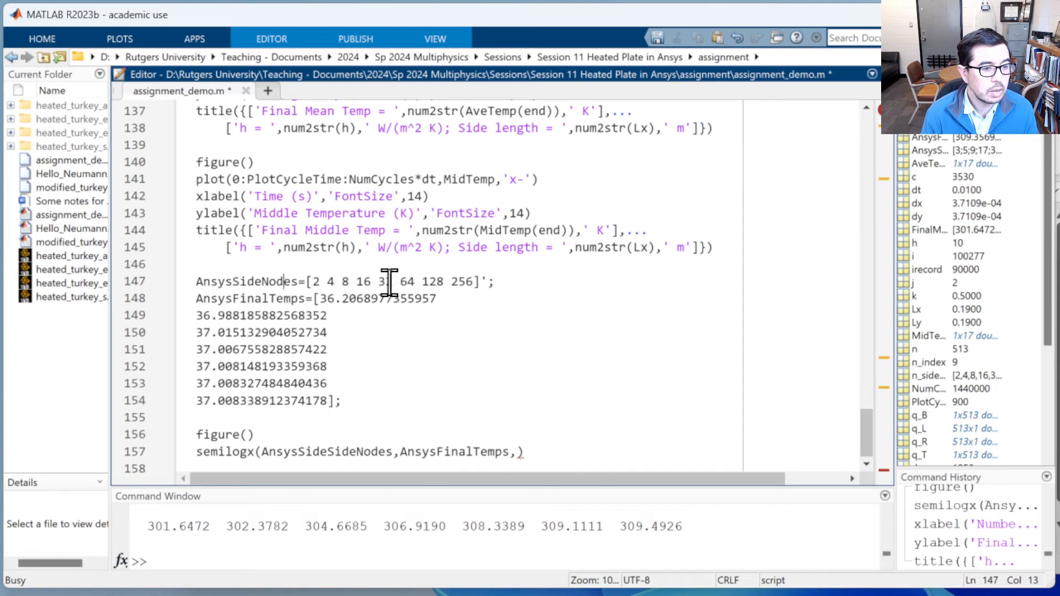
pyautogui.click(518, 451)
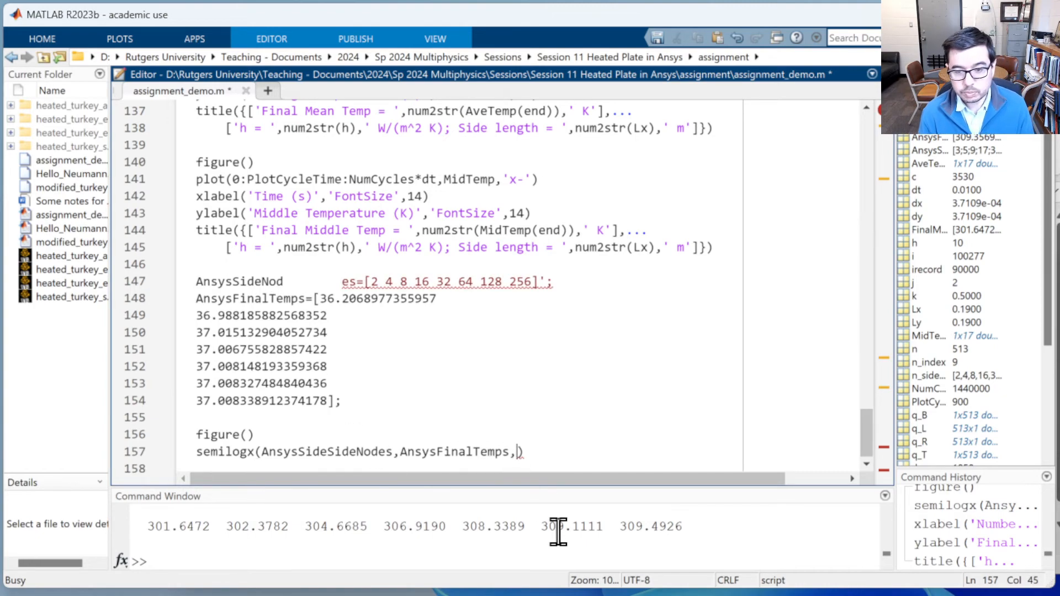
pyautogui.write("'*-")
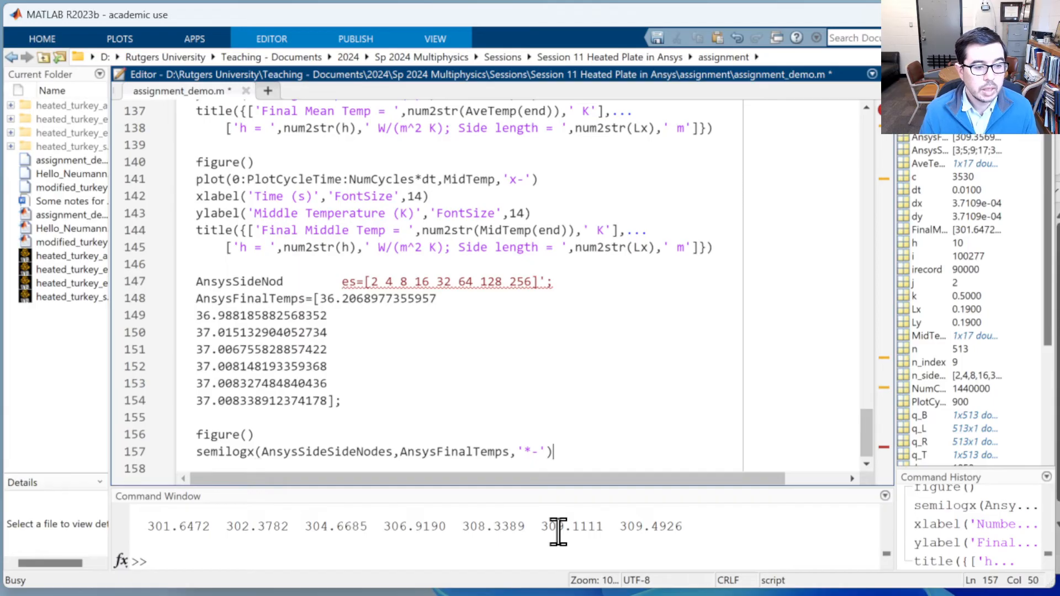
# Step: Label the new plot's x-axis with xlabel('Number of side nodes','FontSize',14) on the next line
pyautogui.press('Return')
pyautogui.write("xlabel('")
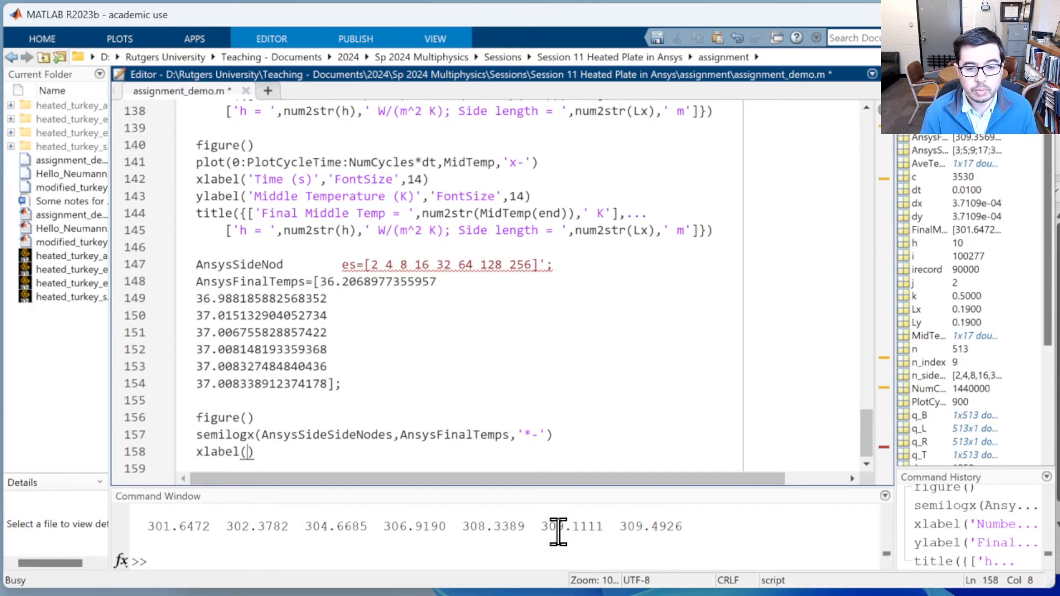
pyautogui.write('Number')
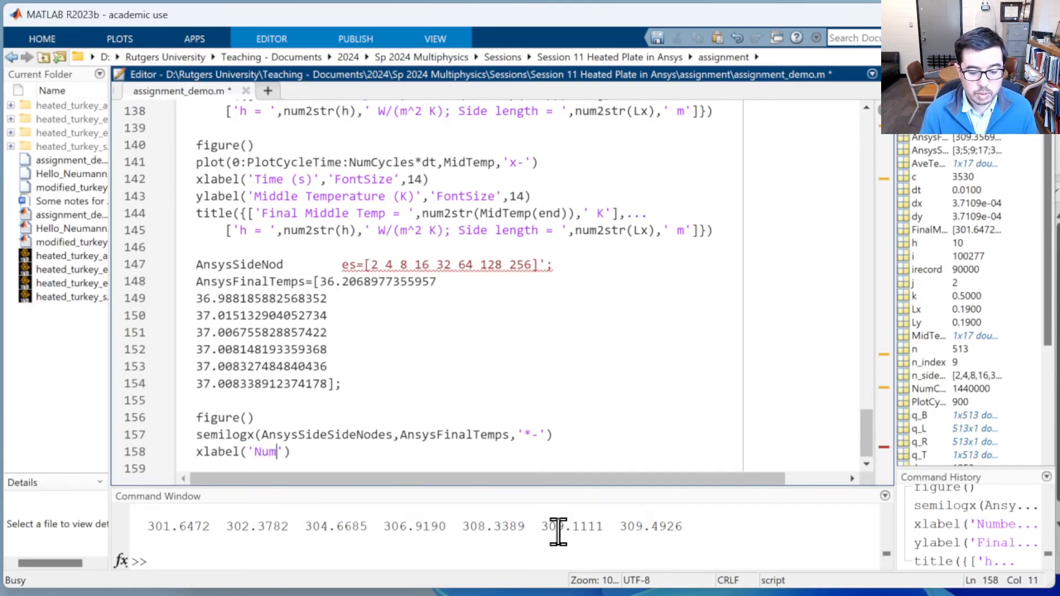
pyautogui.write(' of side node')
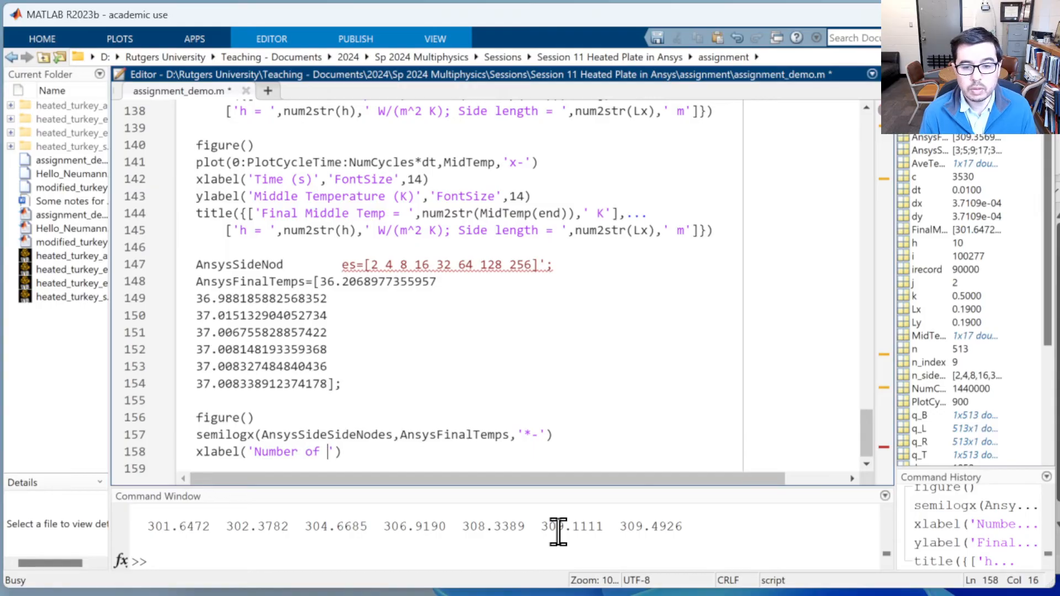
pyautogui.write("s','FontS")
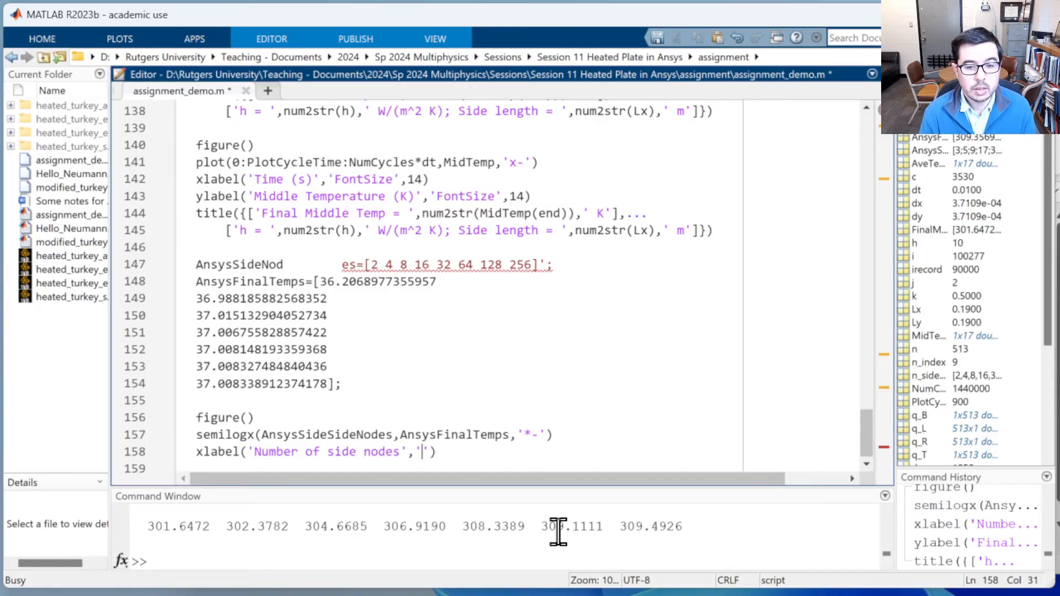
pyautogui.write("ize'")
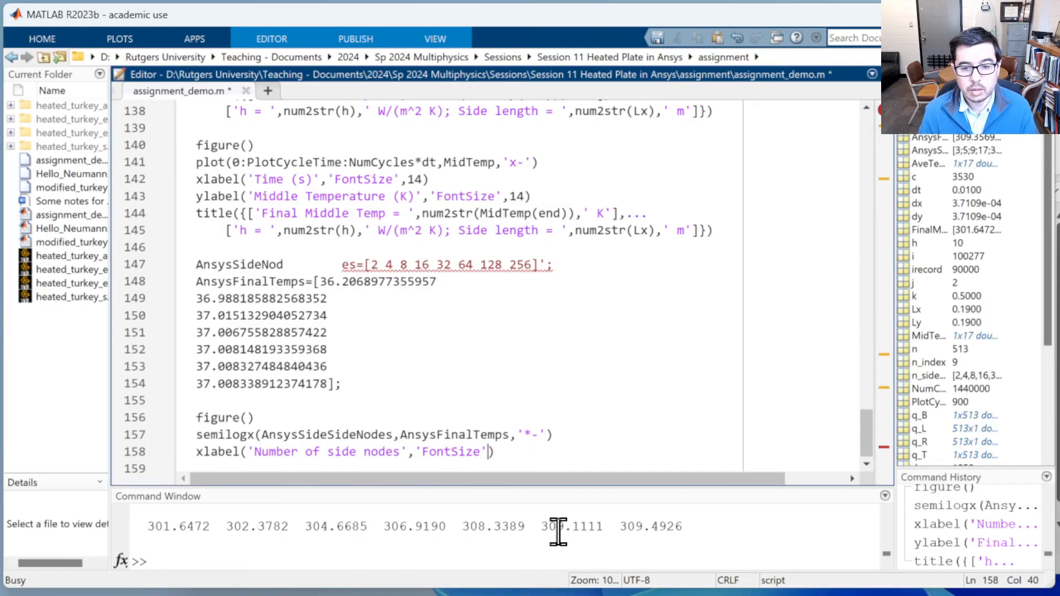
pyautogui.write(',14')
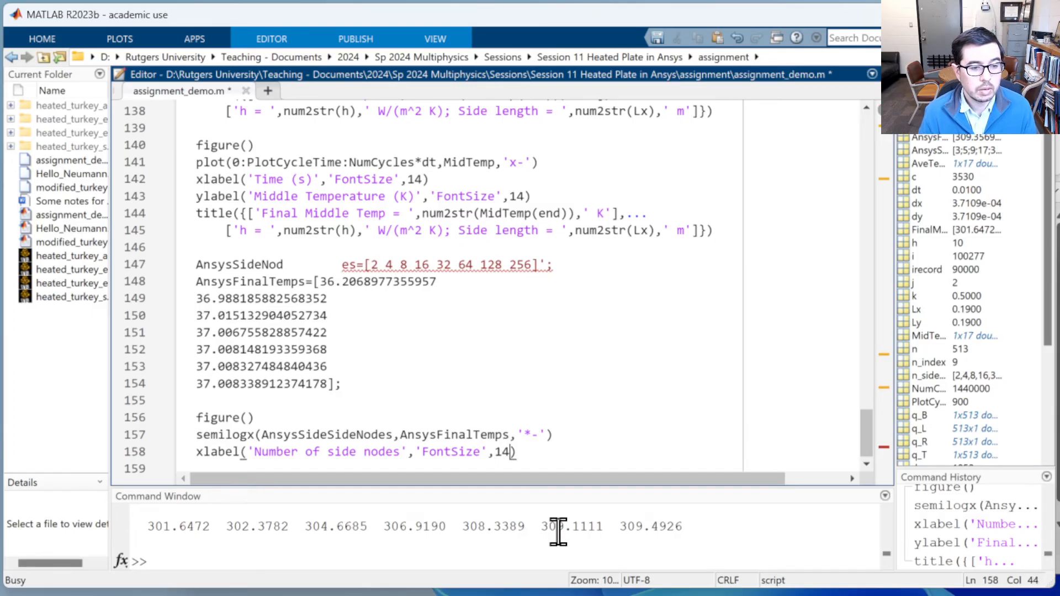
# Step: Label the new plot's y-axis with ylabel('Final Middle Temperature (K)','FontSize',14) on the line below the xlabel
pyautogui.press('Return')
pyautogui.write('ylab')
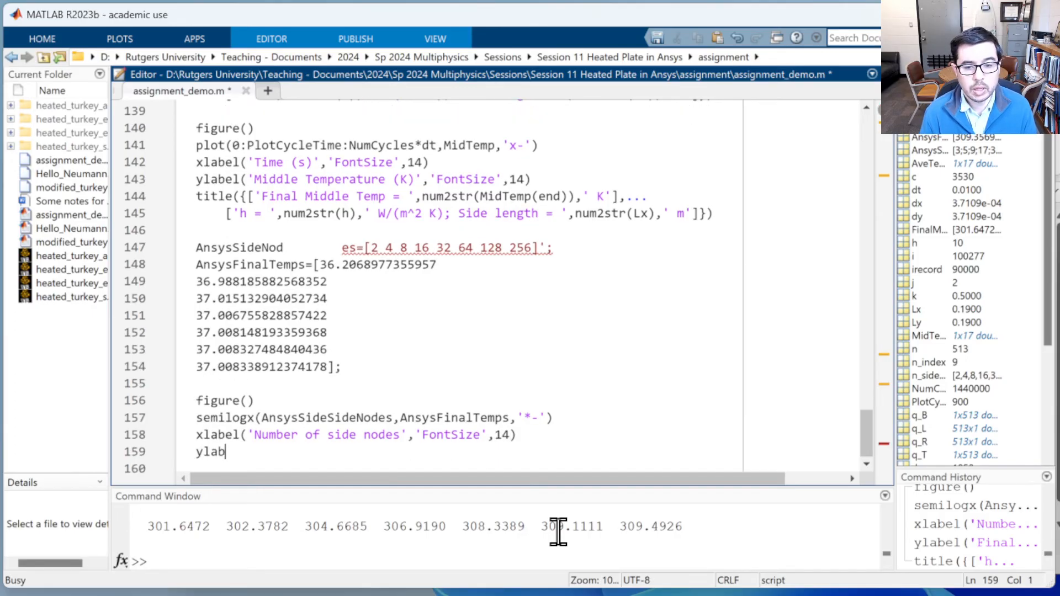
pyautogui.write("el('Final Middle ")
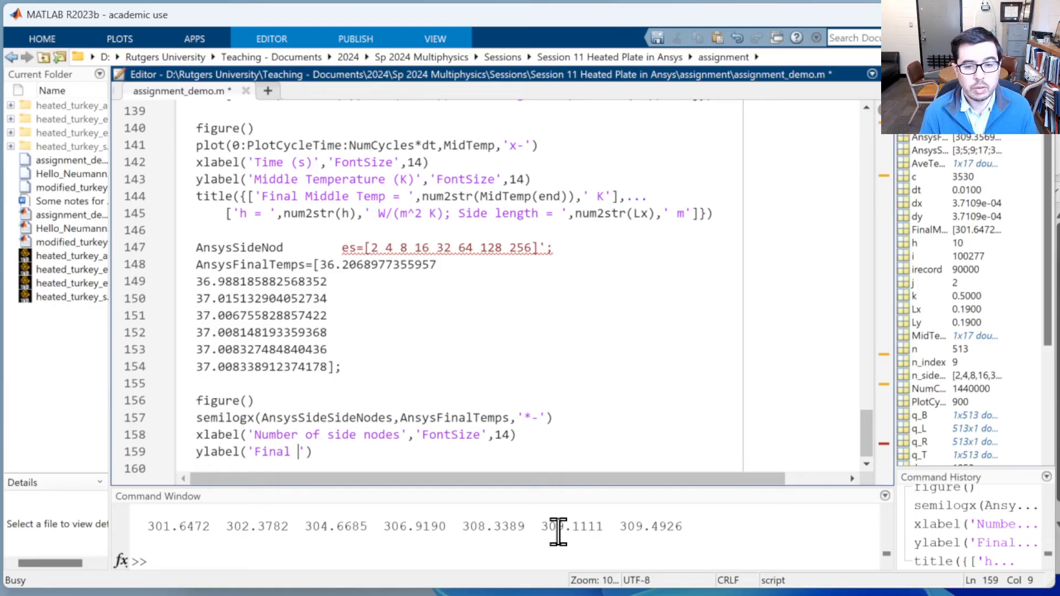
pyautogui.write('Temperature (')
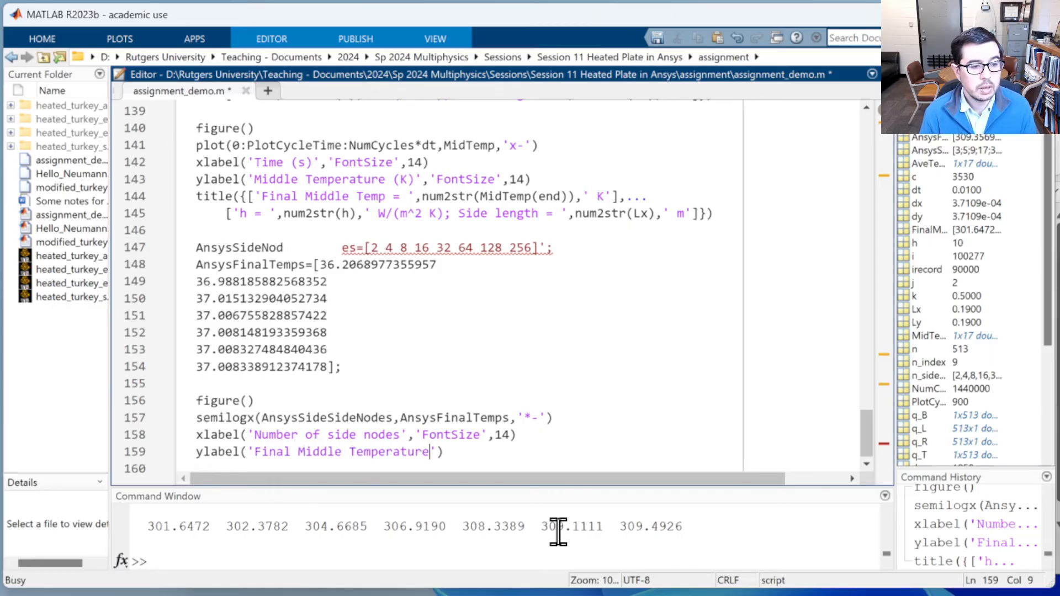
pyautogui.write("K)'")
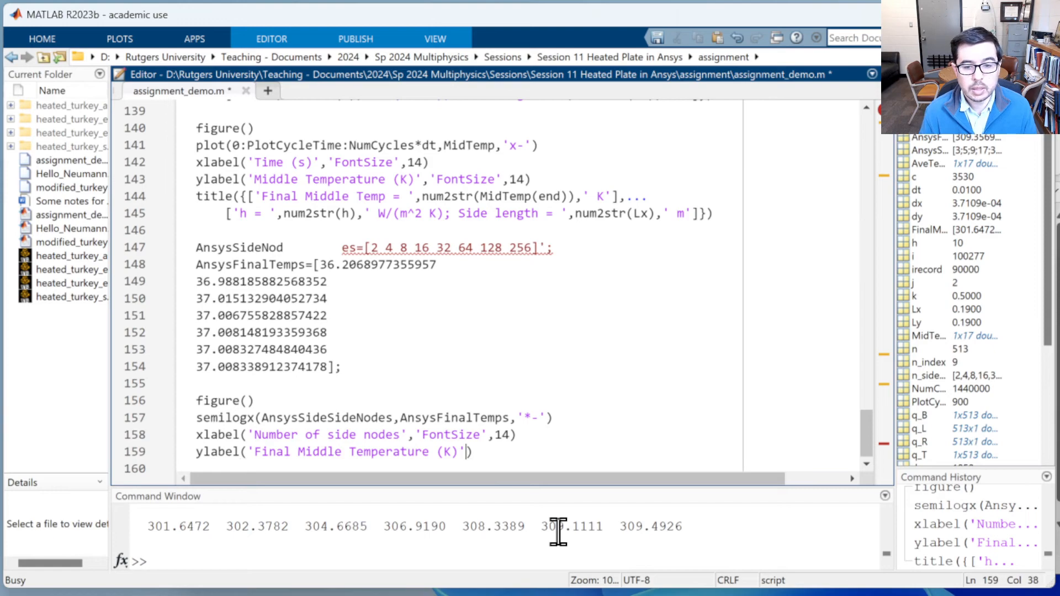
pyautogui.write(",'")
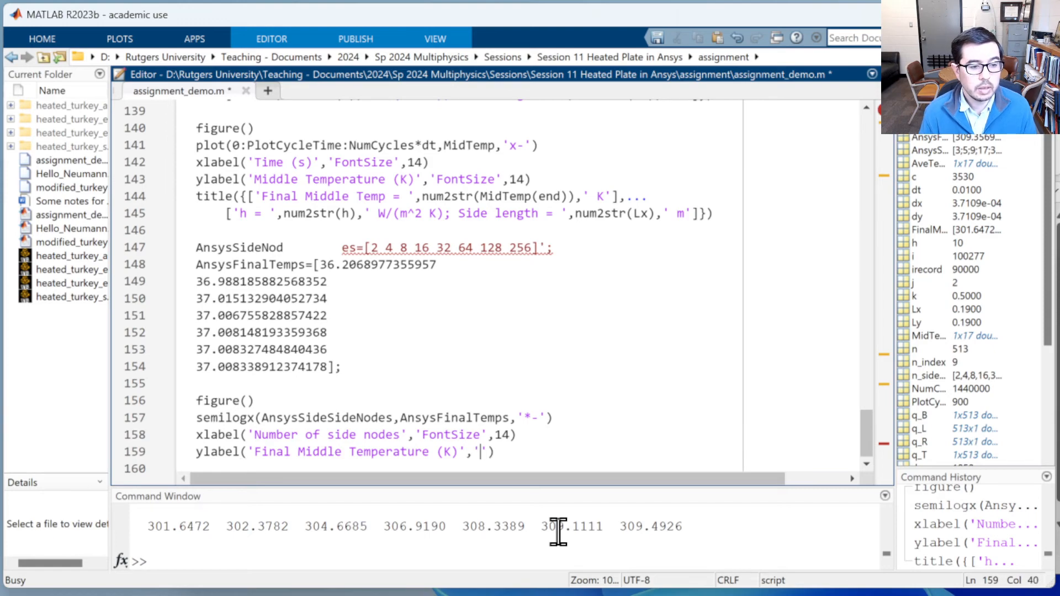
pyautogui.write("FontSize'")
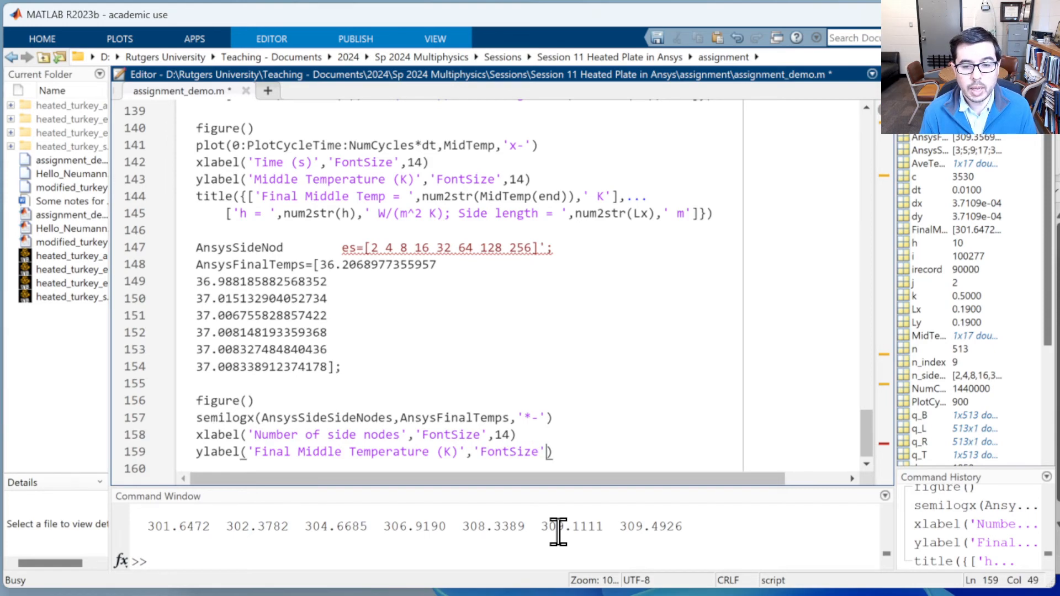
pyautogui.write(',14')
# Step: Remove the stray spaces inside the variable name on line 147 so that it reads AnsysSideNodes
pyautogui.press('Up')
pyautogui.press('Up')
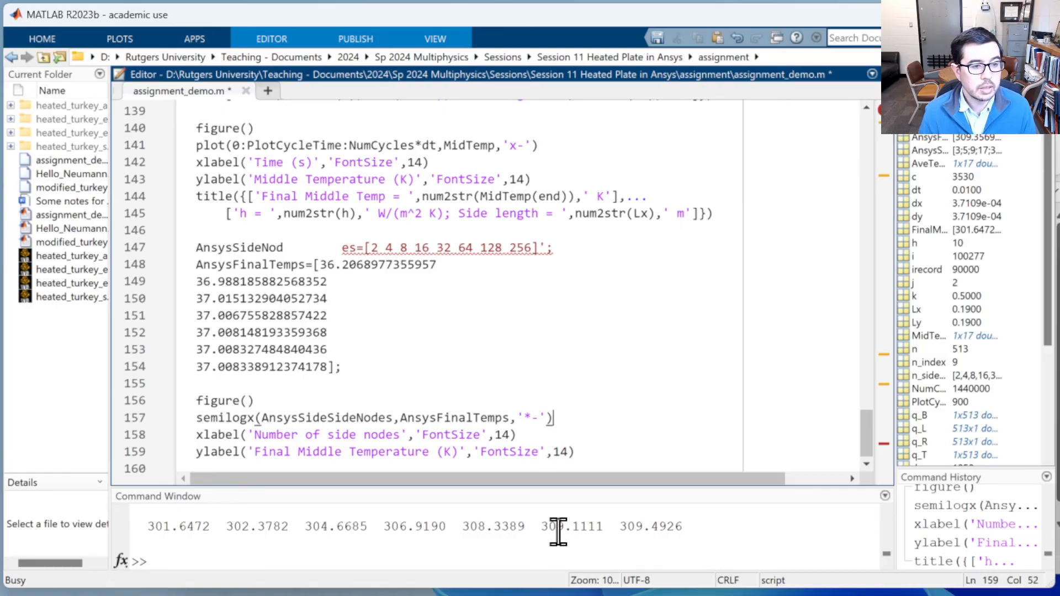
pyautogui.press('Up')
pyautogui.press('Up')
pyautogui.press('Up')
pyautogui.press('Up')
pyautogui.press('Up')
pyautogui.press('Up')
pyautogui.press('Up')
pyautogui.press('Up')
pyautogui.press('Up')
pyautogui.press('Up')
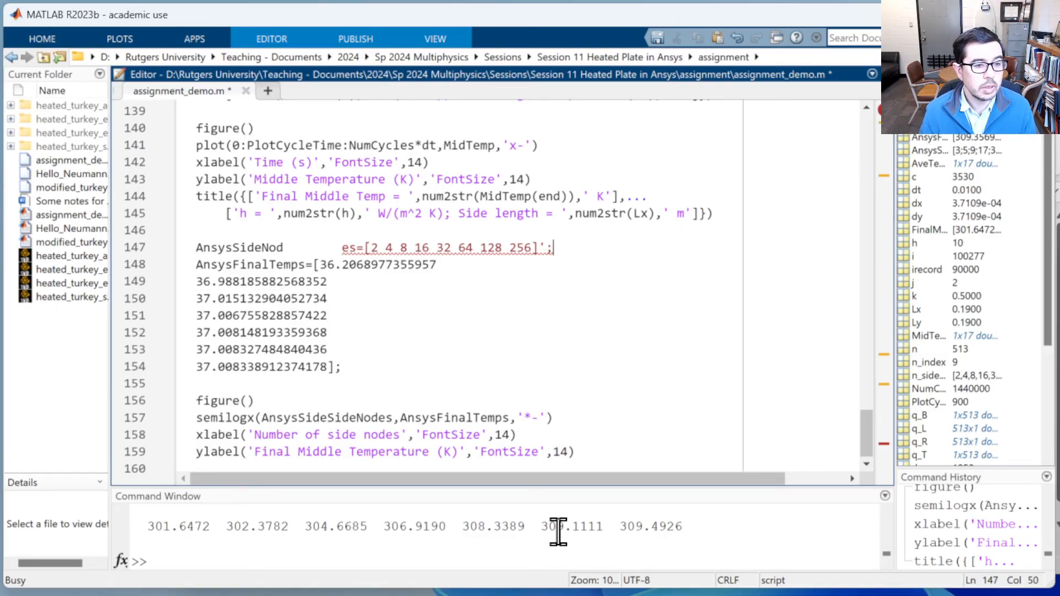
pyautogui.press('Left')
pyautogui.press('Left')
pyautogui.press('Left')
pyautogui.press('Left')
pyautogui.press('Left')
pyautogui.press('Left')
pyautogui.press('Left')
pyautogui.press('Left')
pyautogui.press('Left')
pyautogui.press('Left')
pyautogui.press('Left')
pyautogui.press('Left')
pyautogui.press('Left')
pyautogui.press('Left')
pyautogui.press('Left')
pyautogui.press('Left')
pyautogui.press('Left')
pyautogui.press('Left')
pyautogui.press('Left')
pyautogui.press('Left')
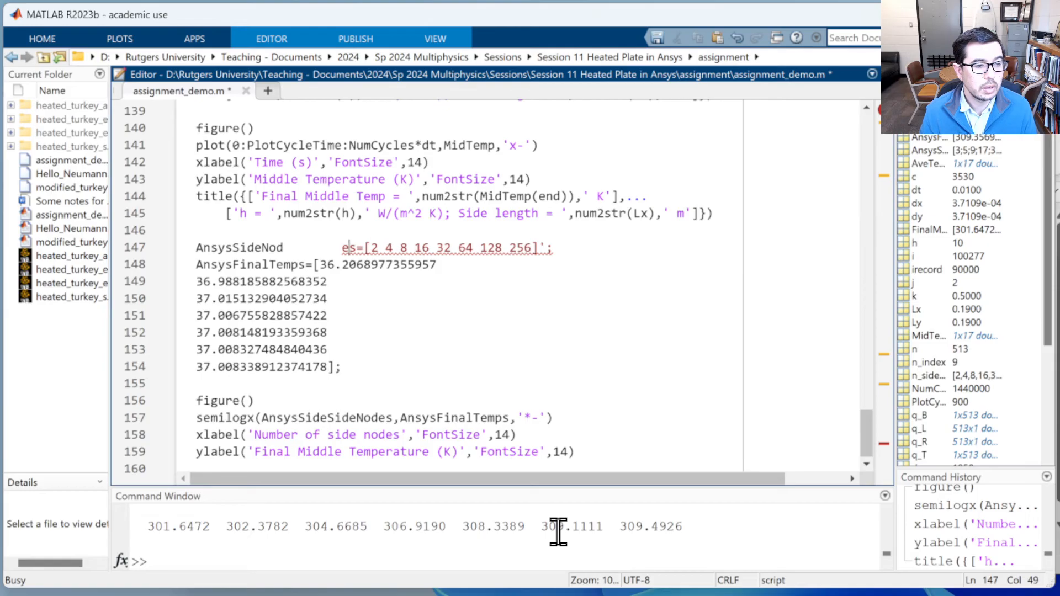
pyautogui.press('Left')
pyautogui.press('BackSpace')
pyautogui.press('BackSpace')
pyautogui.press('BackSpace')
pyautogui.press('BackSpace')
pyautogui.press('BackSpace')
pyautogui.press('BackSpace')
pyautogui.press('BackSpace')
pyautogui.press('BackSpace')
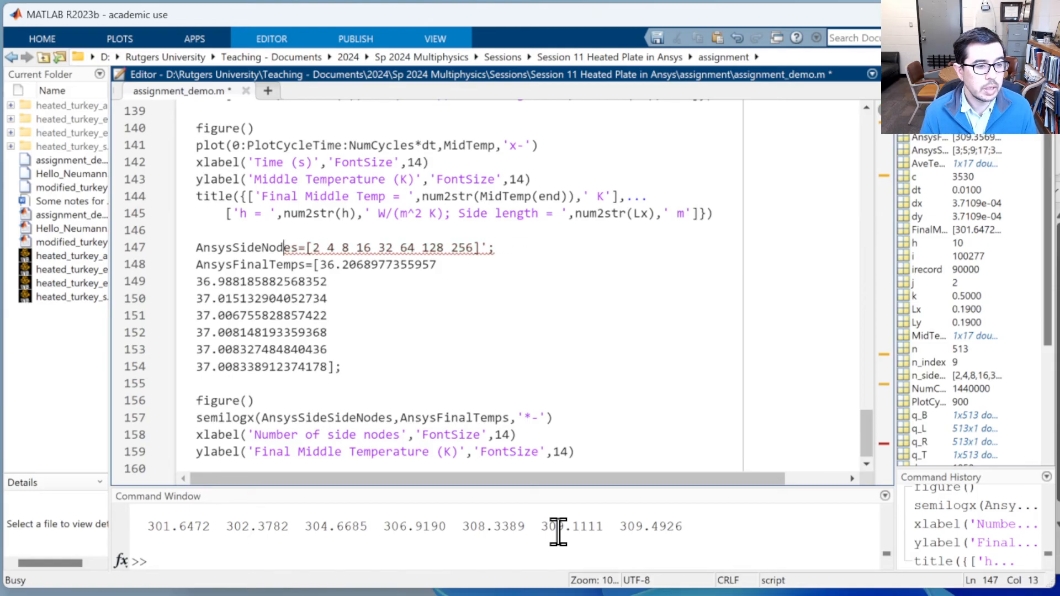
# Step: Convert the AnsysFinalTemps values to kelvin by adding +273.15 after the vector's closing bracket
pyautogui.press('Right')
pyautogui.press('Right')
pyautogui.press('Right')
pyautogui.press('Right')
pyautogui.press('Down')
pyautogui.press('Right')
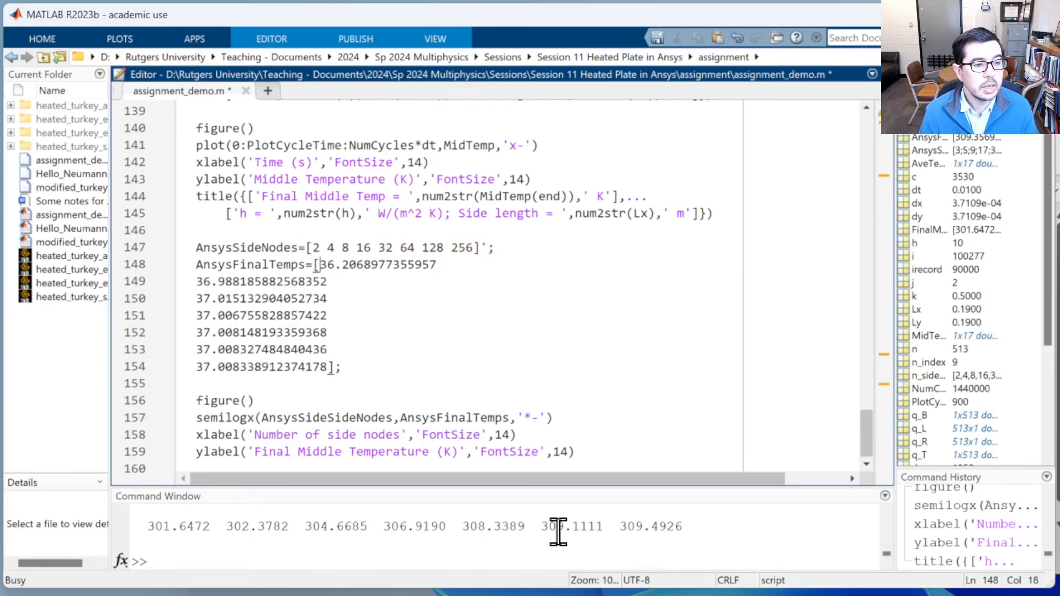
pyautogui.press('Right')
pyautogui.press('Right')
pyautogui.press('Right')
pyautogui.press('Right')
pyautogui.press('Down')
pyautogui.press('Down')
pyautogui.press('Down')
pyautogui.press('Down')
pyautogui.press('Down')
pyautogui.press('Down')
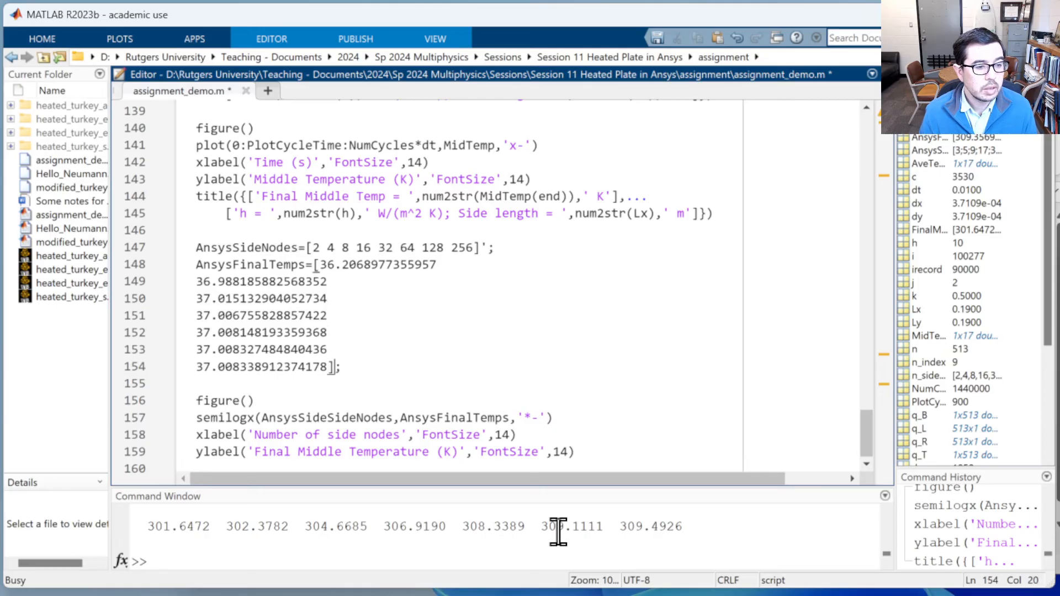
pyautogui.write('+273.1')
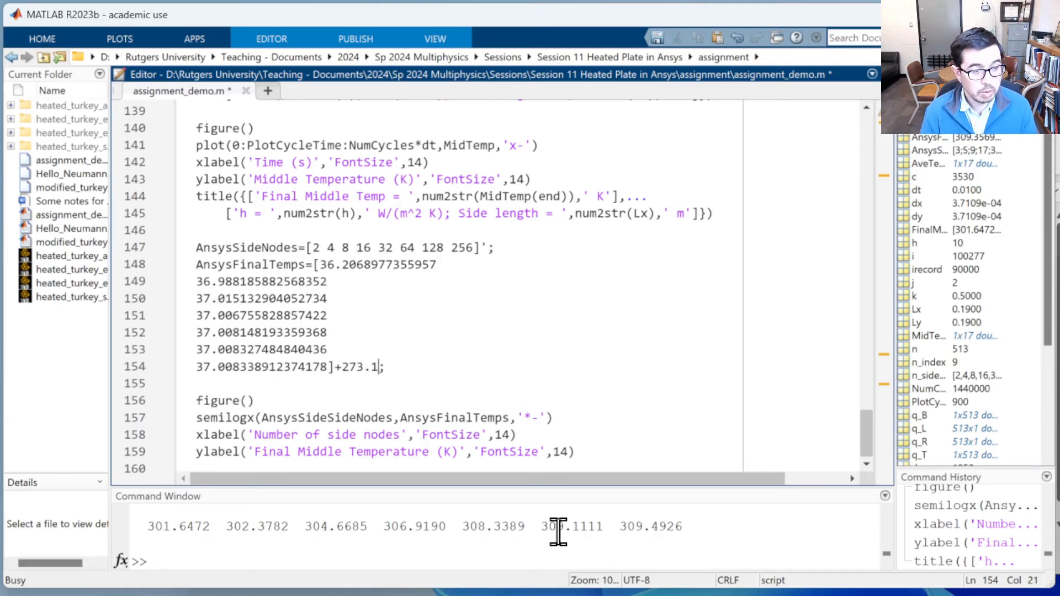
pyautogui.write('5')
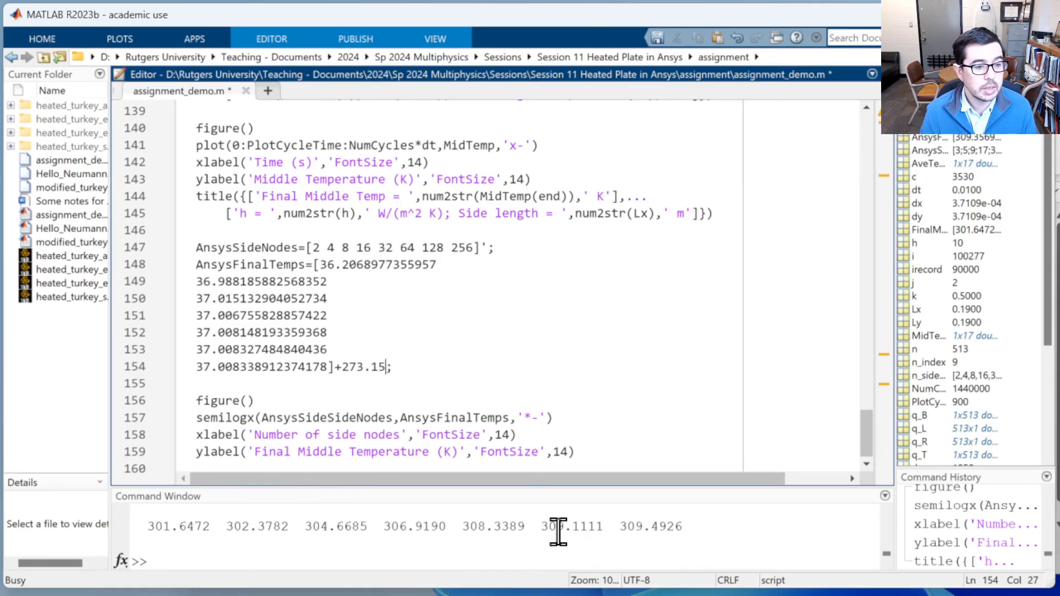
# Step: Start a title line below the ylabel with {['h = ',num2str(h),' W/(m^2 K);'
pyautogui.press('Up')
pyautogui.press('Up')
pyautogui.press('Up')
pyautogui.press('Up')
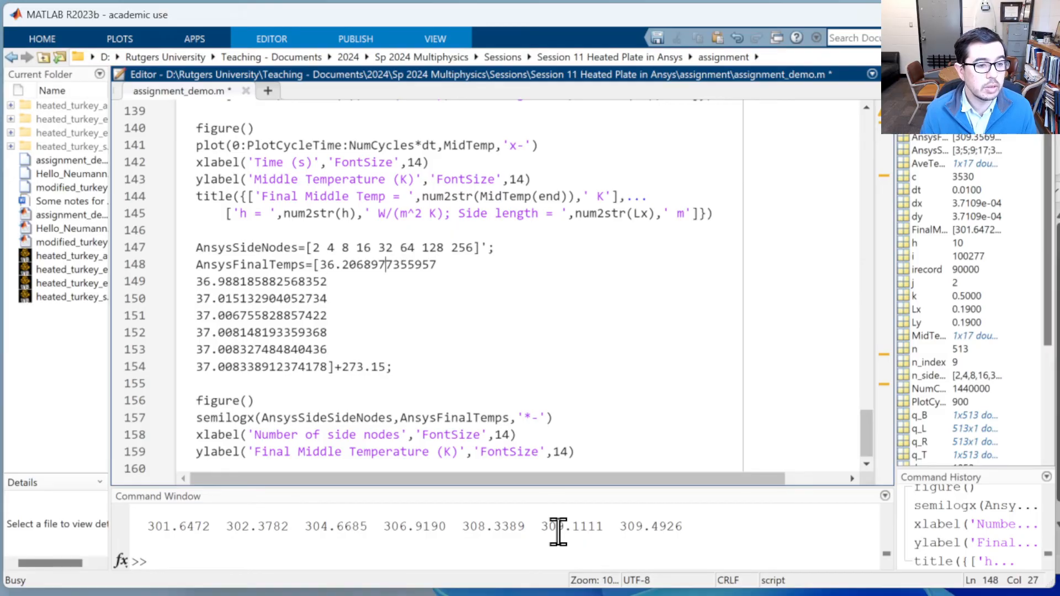
pyautogui.press('Down')
pyautogui.press('Down')
pyautogui.press('Down')
pyautogui.press('Down')
pyautogui.press('Down')
pyautogui.press('Down')
pyautogui.press('Down')
pyautogui.press('Down')
pyautogui.press('Down')
pyautogui.press('Down')
pyautogui.press('Down')
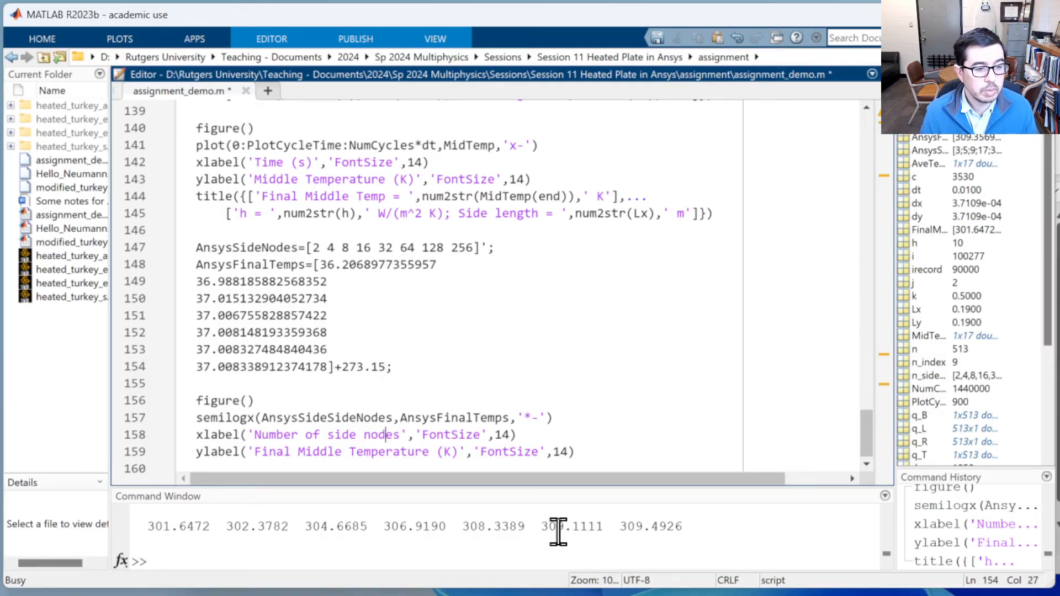
pyautogui.press('Right')
pyautogui.press('Right')
pyautogui.press('Right')
pyautogui.press('Right')
pyautogui.press('Right')
pyautogui.press('Right')
pyautogui.press('Right')
pyautogui.press('Right')
pyautogui.press('Right')
pyautogui.press('Right')
pyautogui.press('Right')
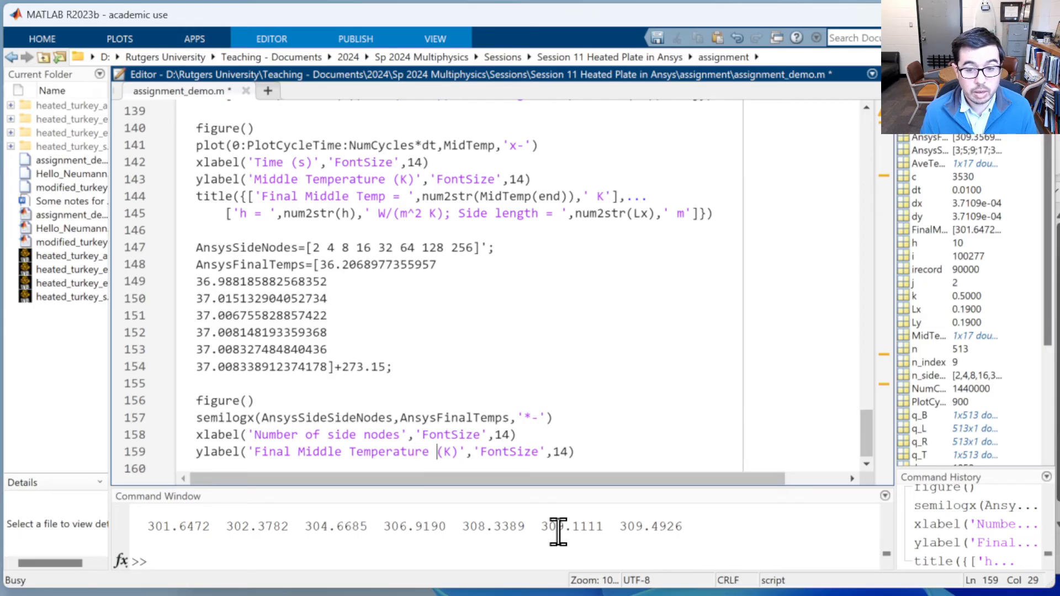
pyautogui.press('Right')
pyautogui.press('Right')
pyautogui.press('Right')
pyautogui.press('Right')
pyautogui.press('Right')
pyautogui.press('Right')
pyautogui.press('Right')
pyautogui.press('Right')
pyautogui.press('Right')
pyautogui.press('Right')
pyautogui.press('Right')
pyautogui.press('Right')
pyautogui.press('Right')
pyautogui.press('Right')
pyautogui.press('Right')
pyautogui.press('Right')
pyautogui.press('Right')
pyautogui.press('Right')
pyautogui.press('Right')
pyautogui.press('Right')
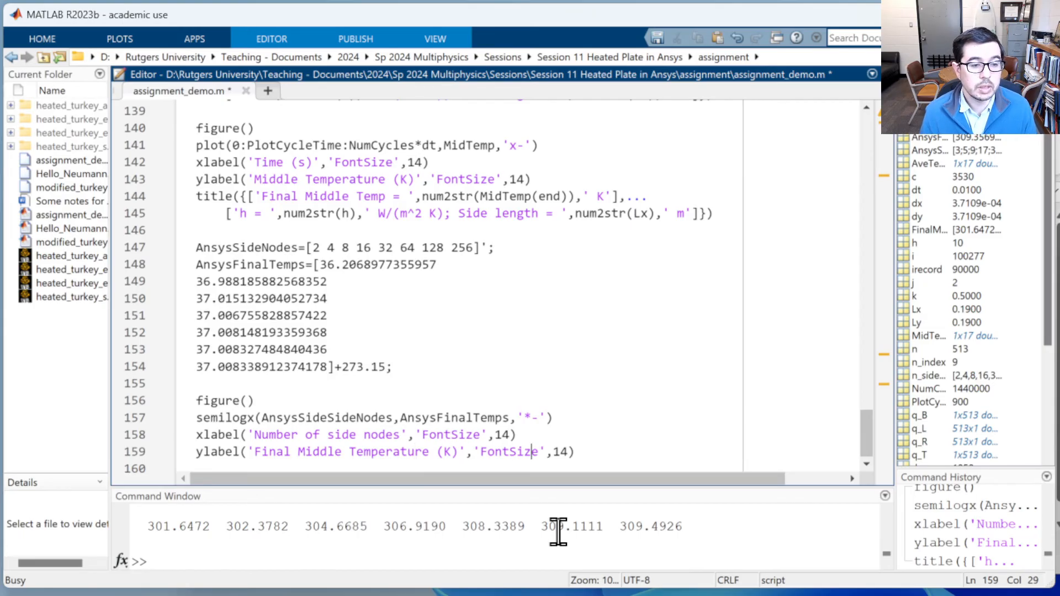
pyautogui.press('Right')
pyautogui.press('Right')
pyautogui.press('Right')
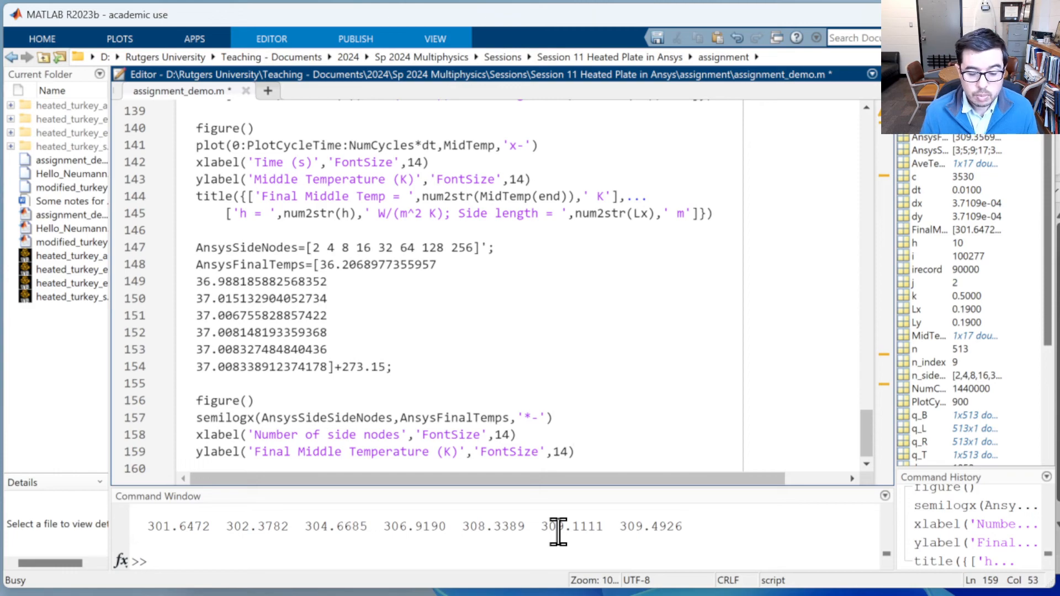
pyautogui.press('Return')
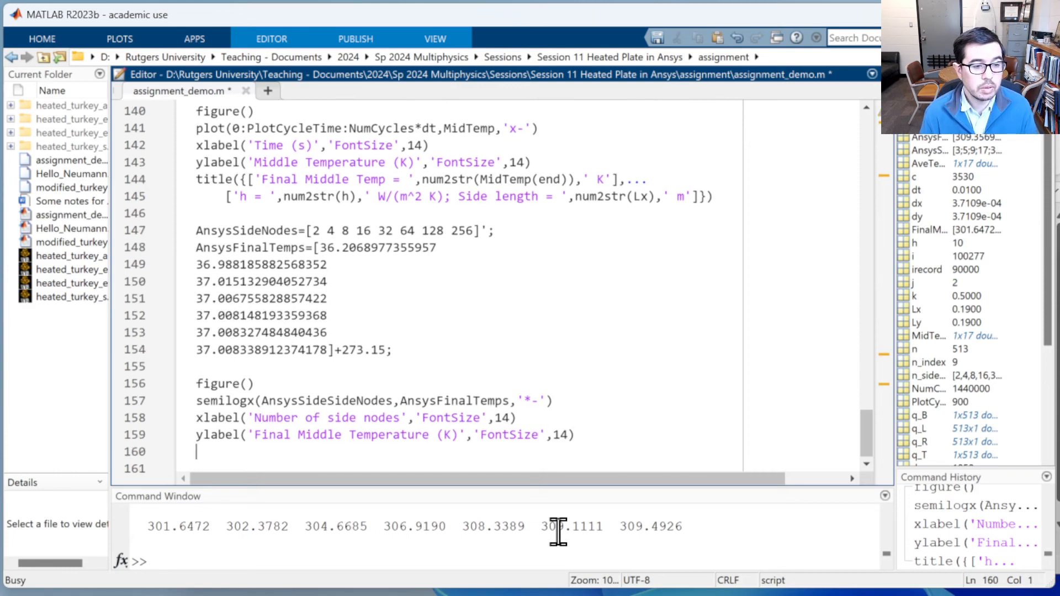
pyautogui.write('title(')
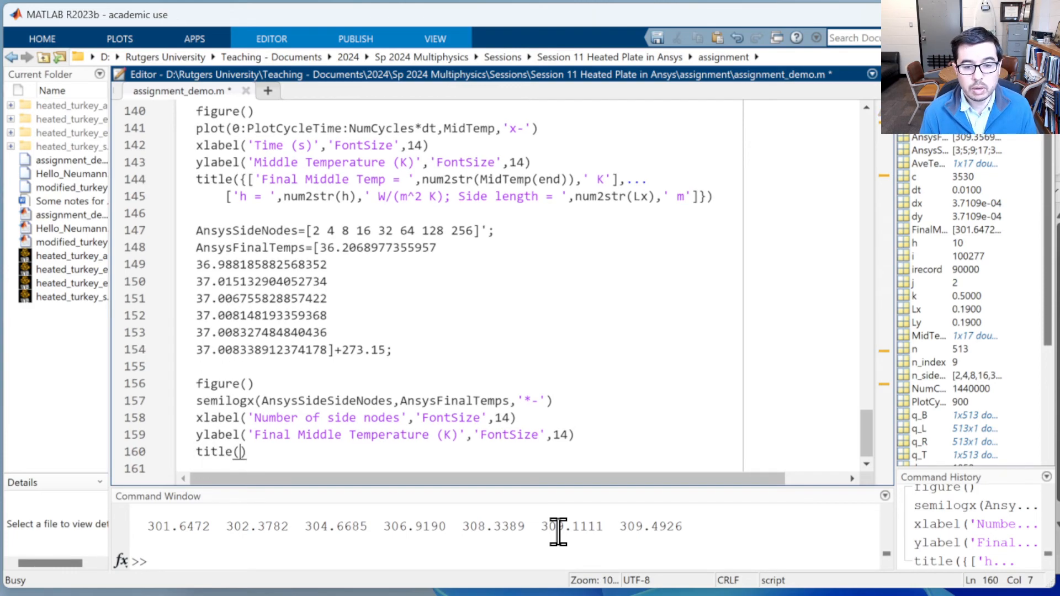
pyautogui.write('{')
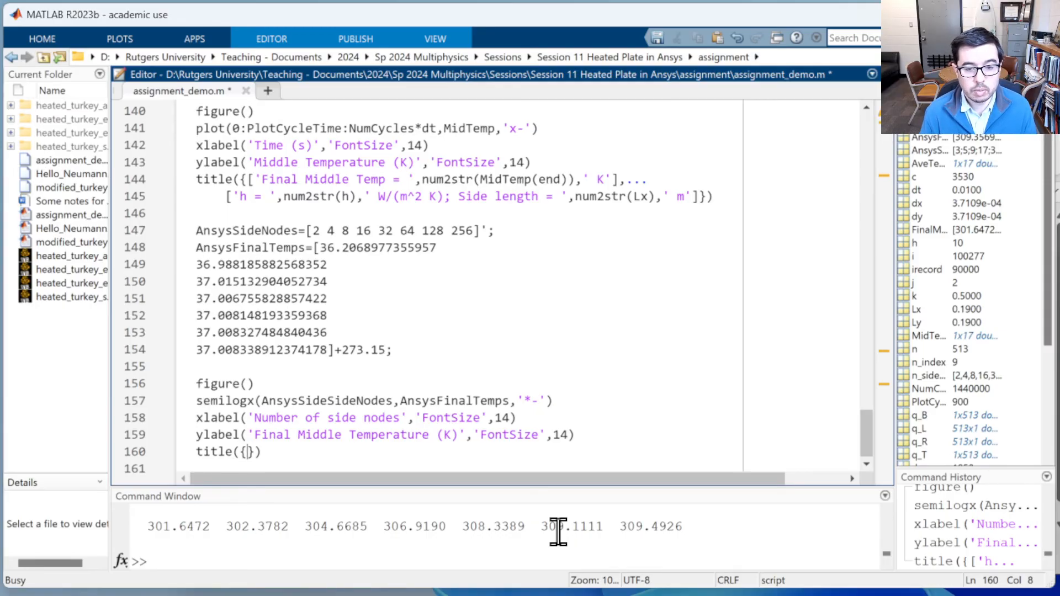
pyautogui.write('[')
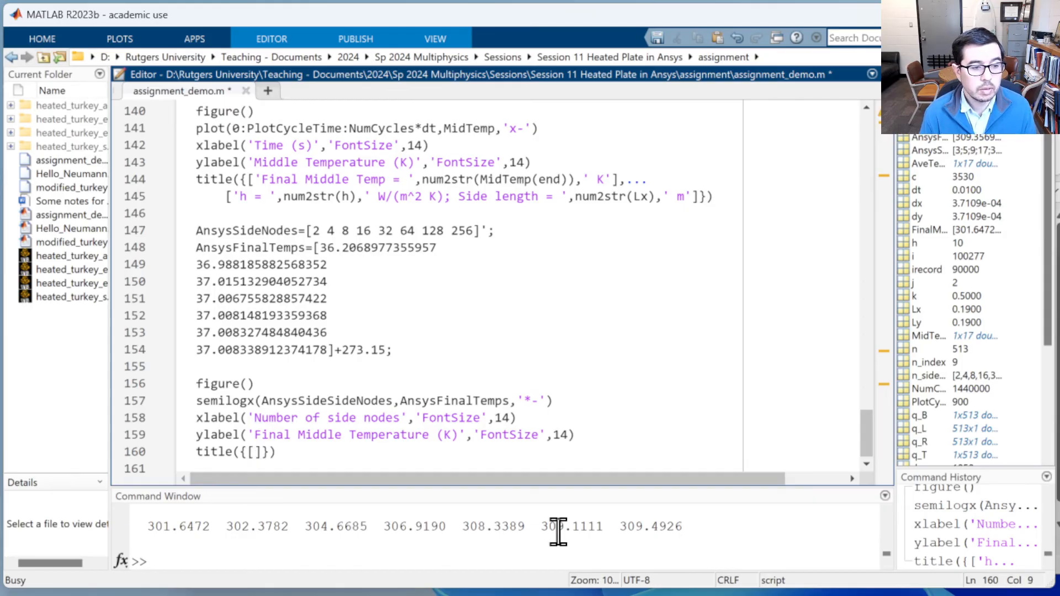
pyautogui.write("'h =")
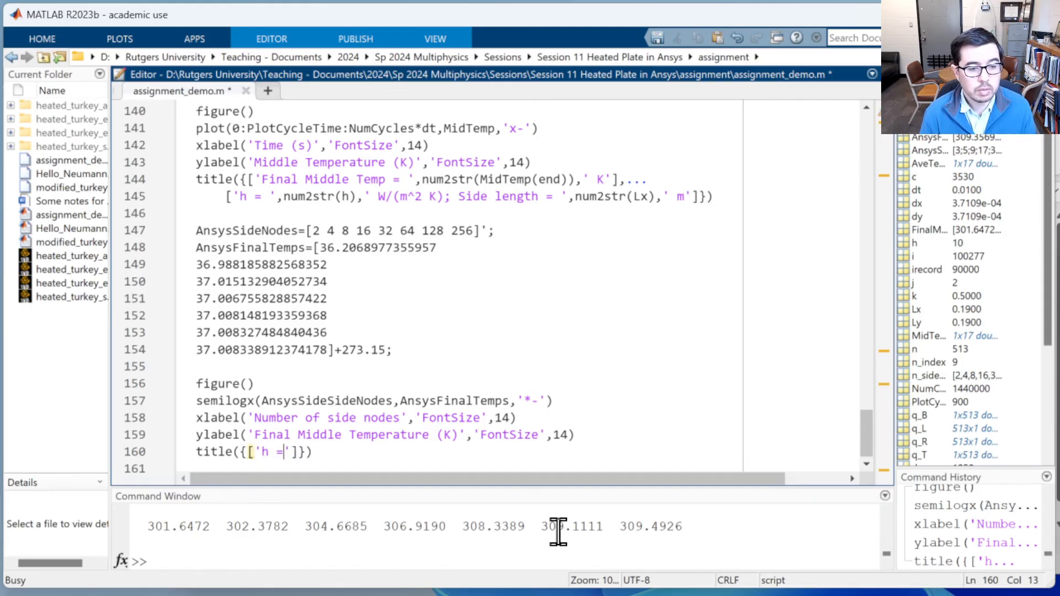
pyautogui.write(" ',num2")
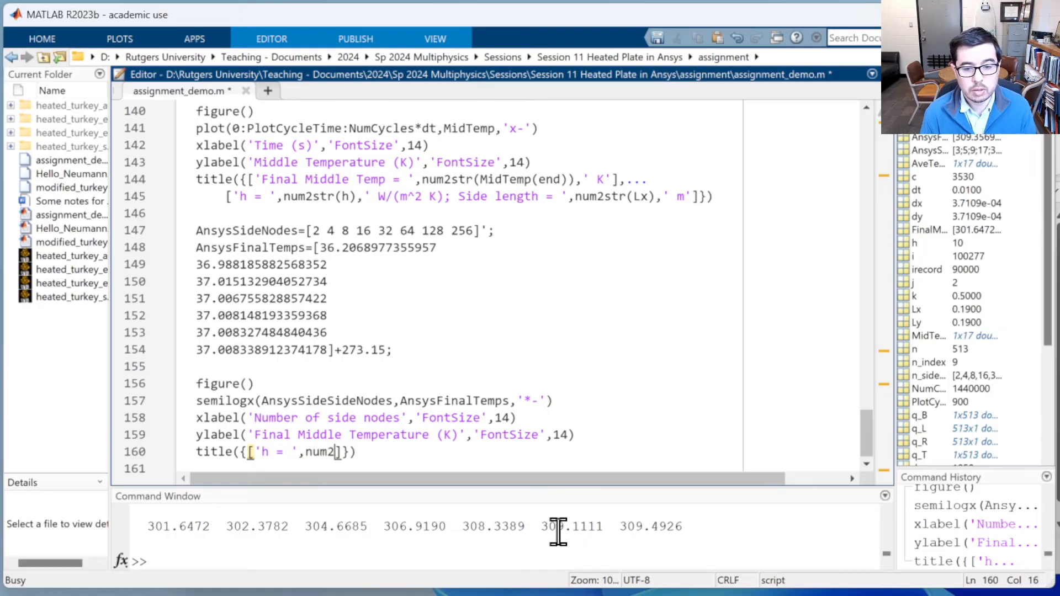
pyautogui.write('str(')
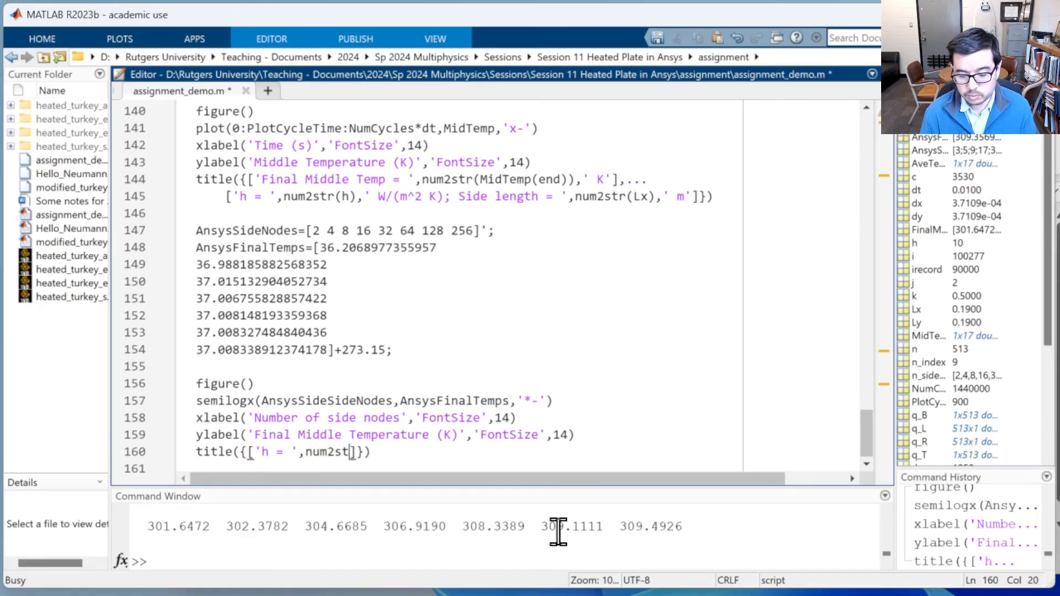
pyautogui.write('h)')
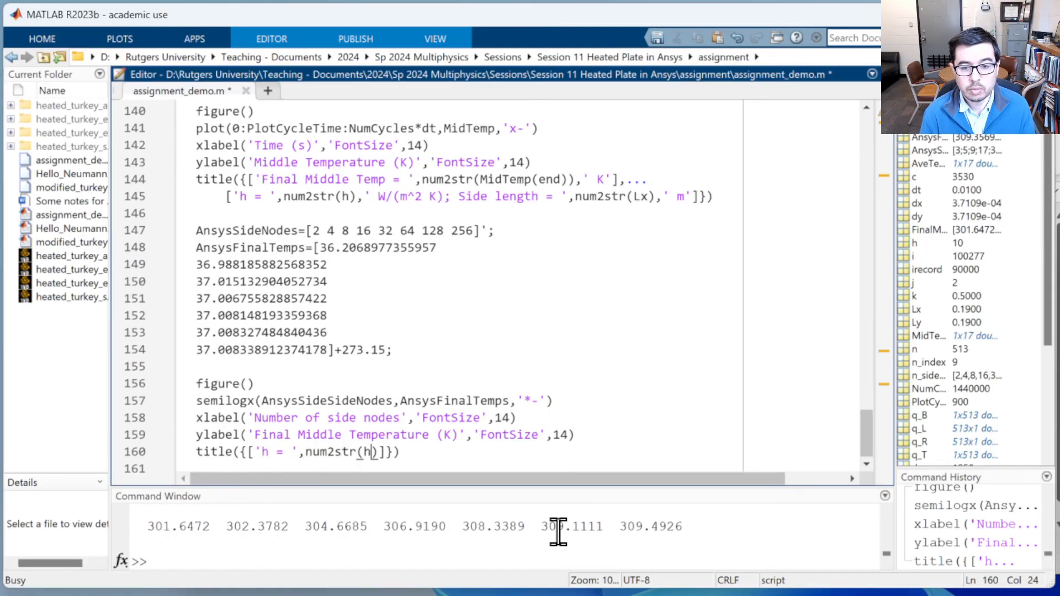
pyautogui.write(",' W")
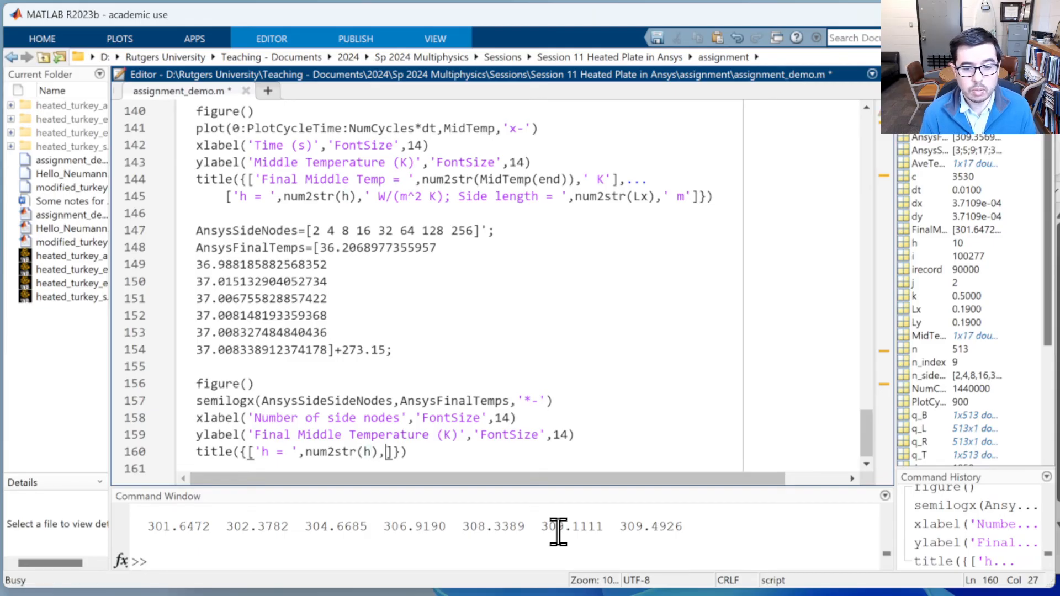
pyautogui.write('/')
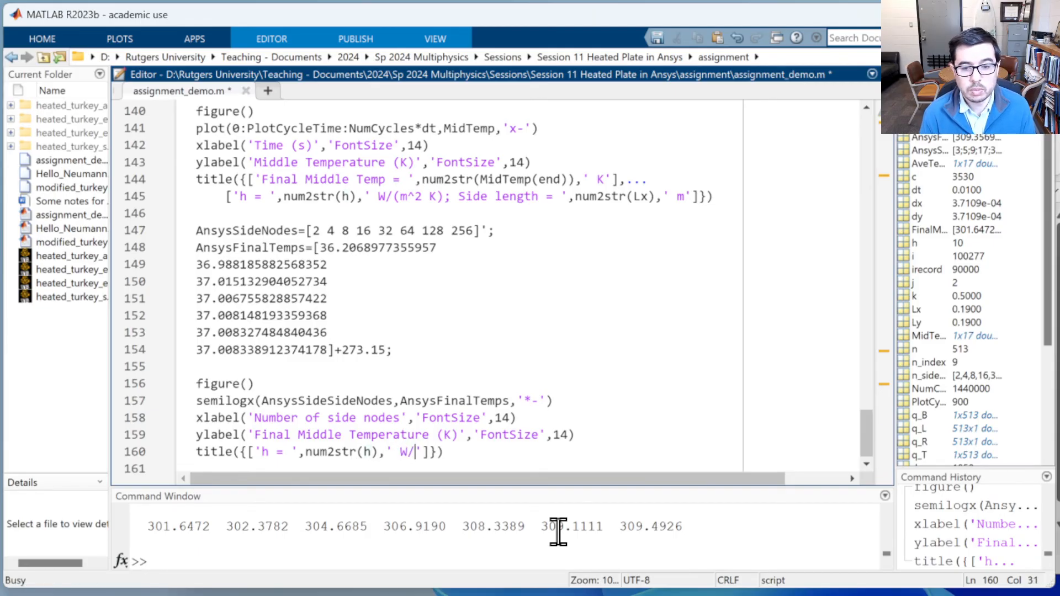
pyautogui.write('(m^2')
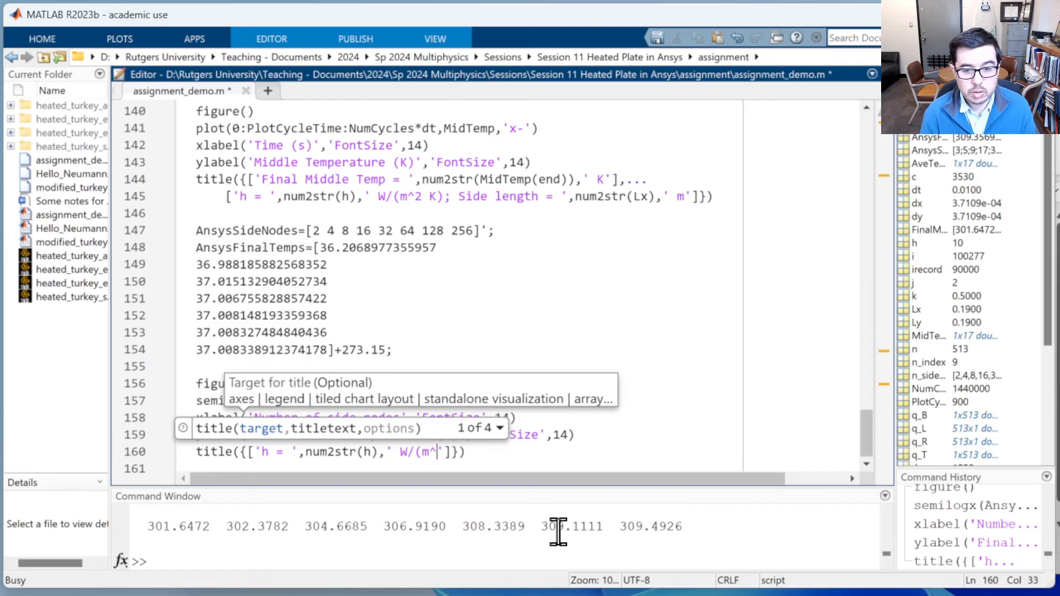
pyautogui.write(' K);')
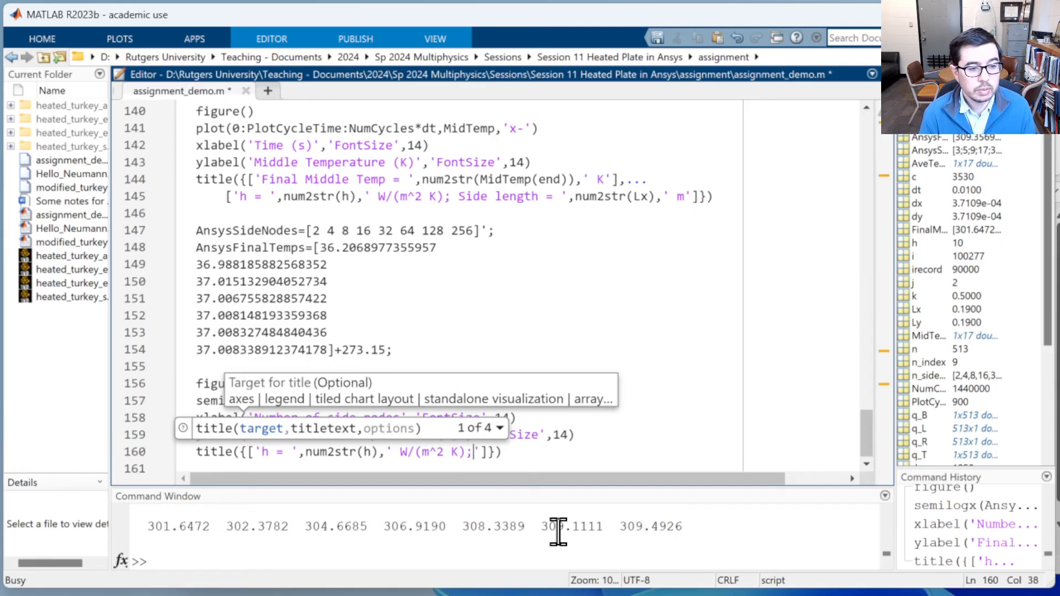
# Step: Complete the title on line 160 with the text Side length = , num2str(Lx) and the unit ' m'
pyautogui.write("'")
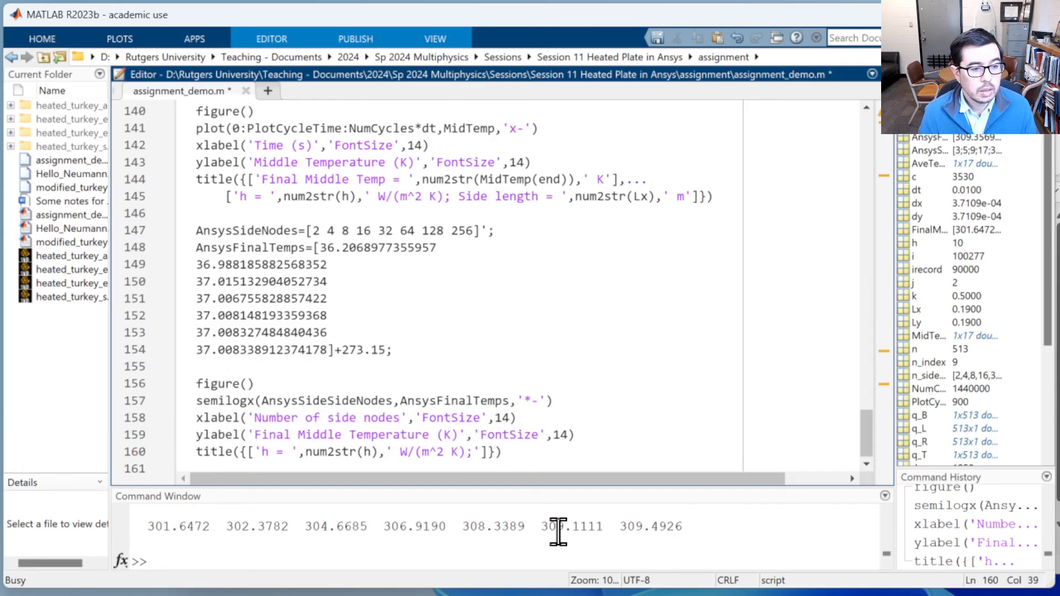
pyautogui.write("'")
pyautogui.press('Left')
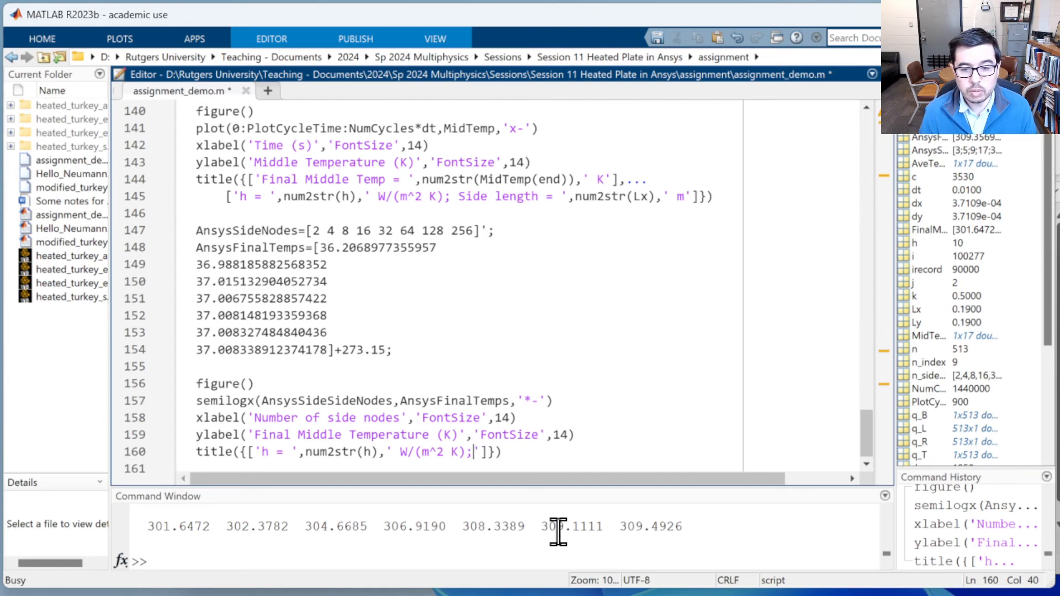
pyautogui.write('Side length')
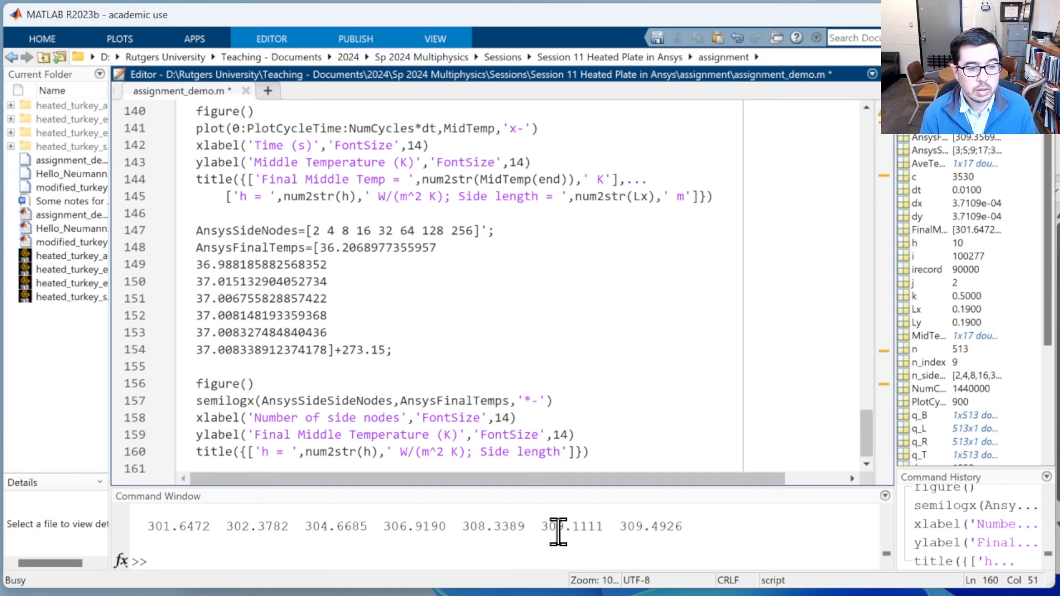
pyautogui.write(" = '")
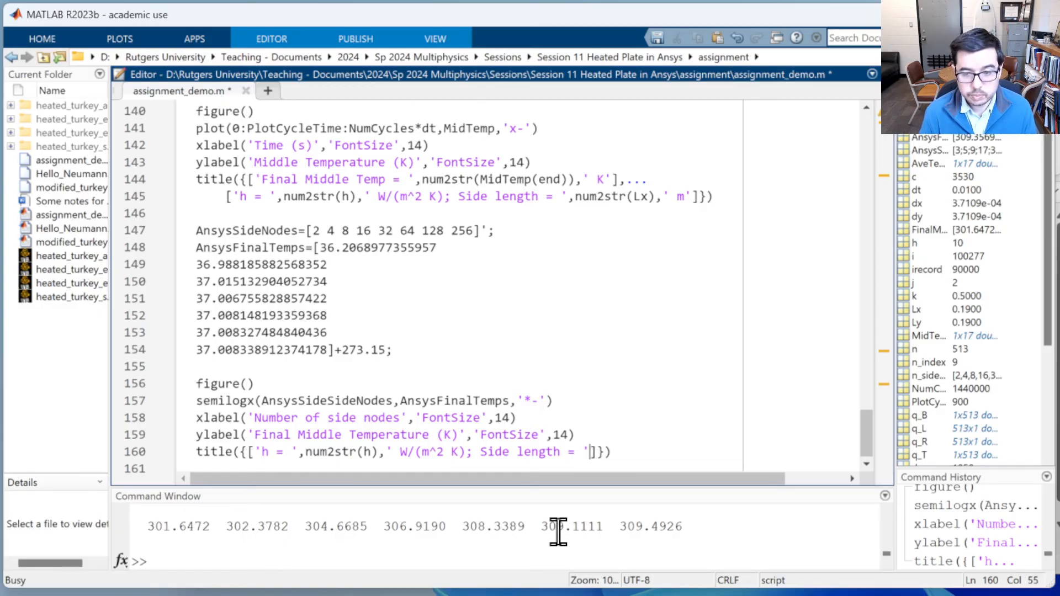
pyautogui.write(',num2str(L')
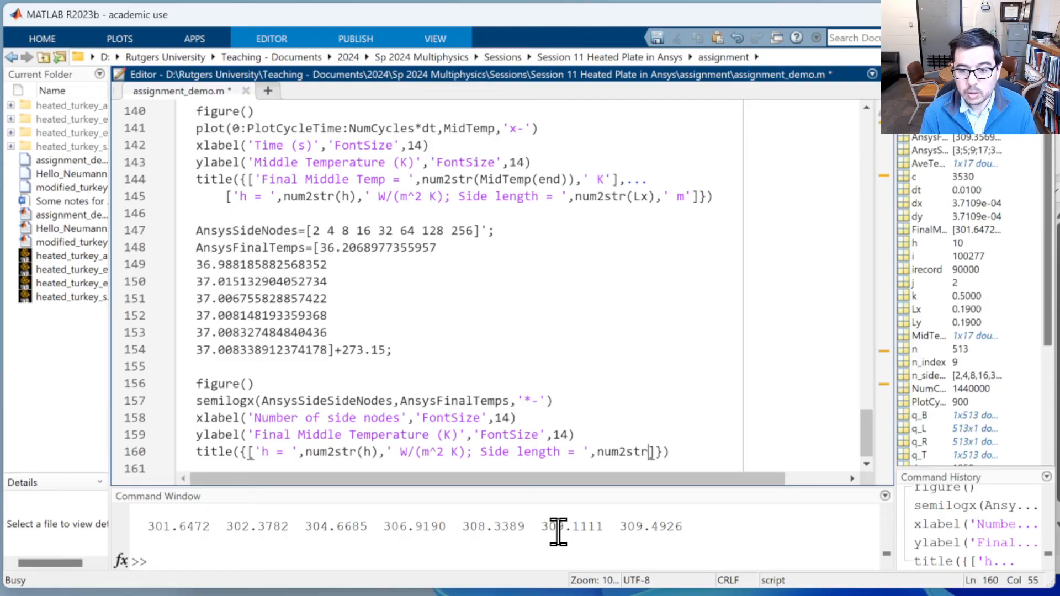
pyautogui.write('x')
pyautogui.write('),')
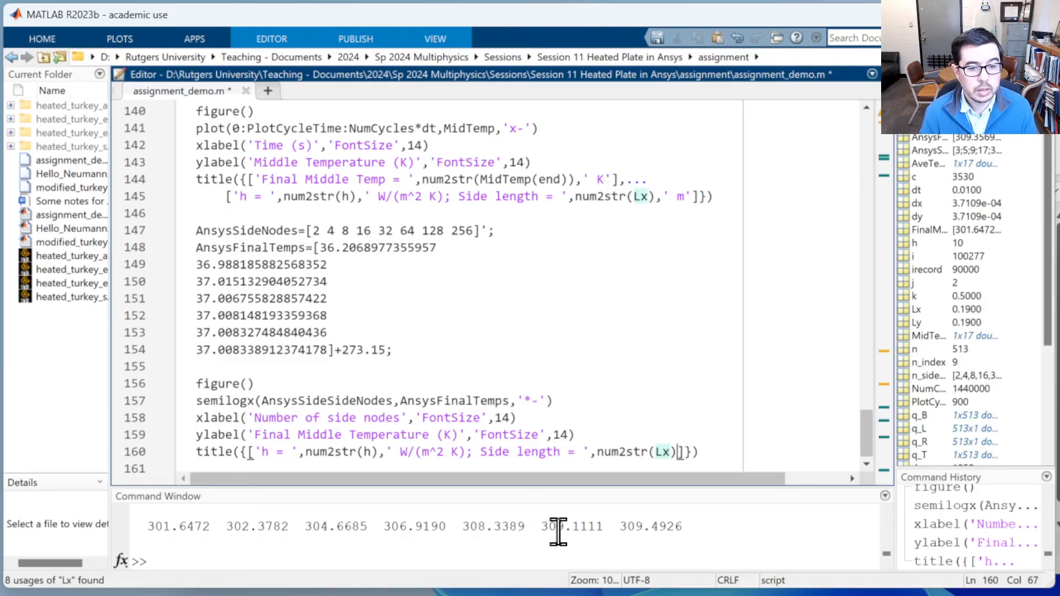
pyautogui.write("'")
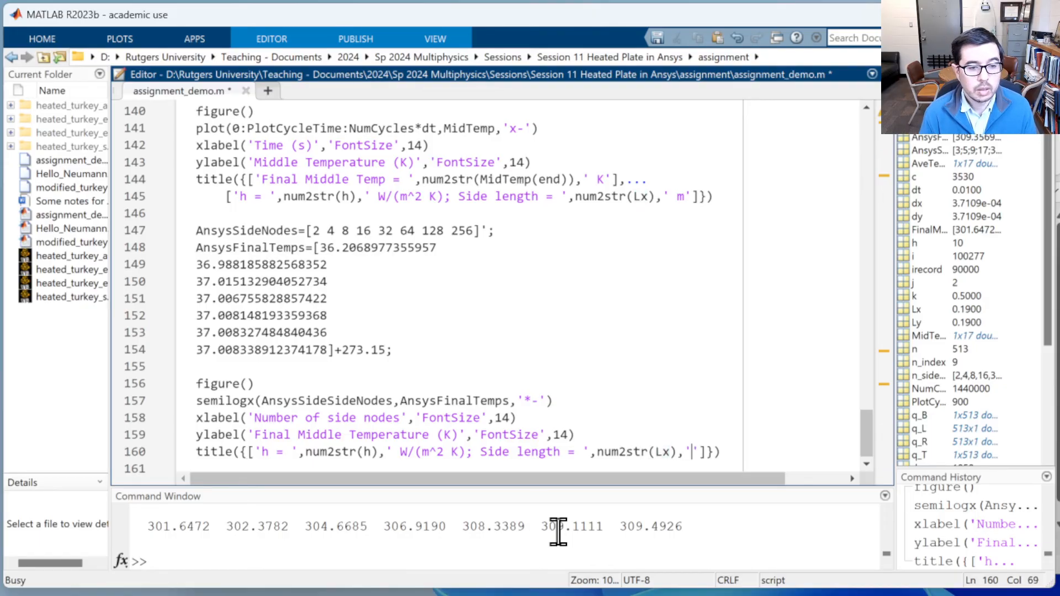
pyautogui.write(' m')
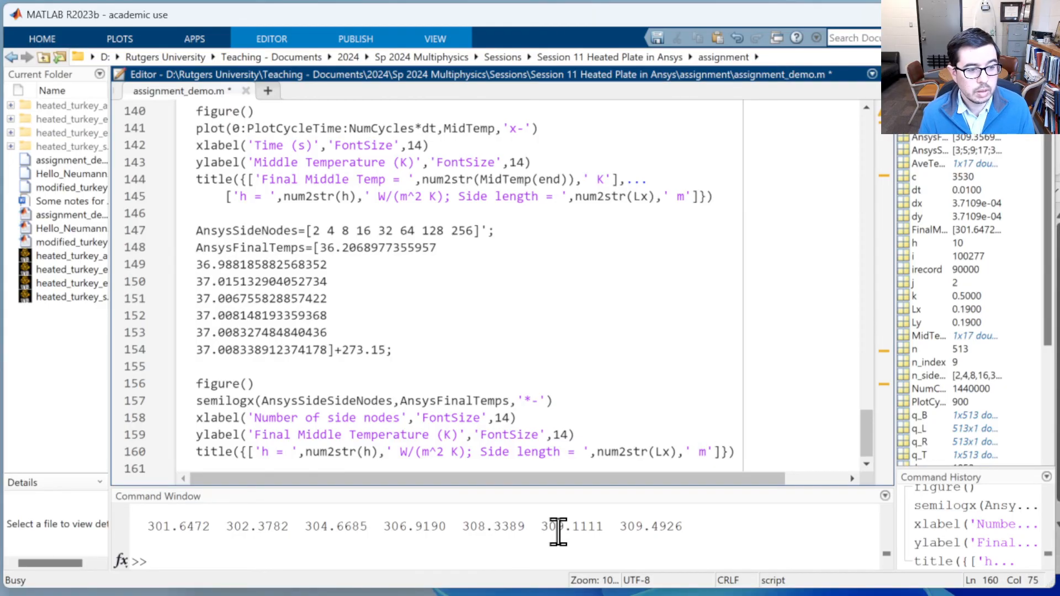
# Step: Add legend('Ansys FE','Location','southeast') on the line below the title
pyautogui.press('Return')
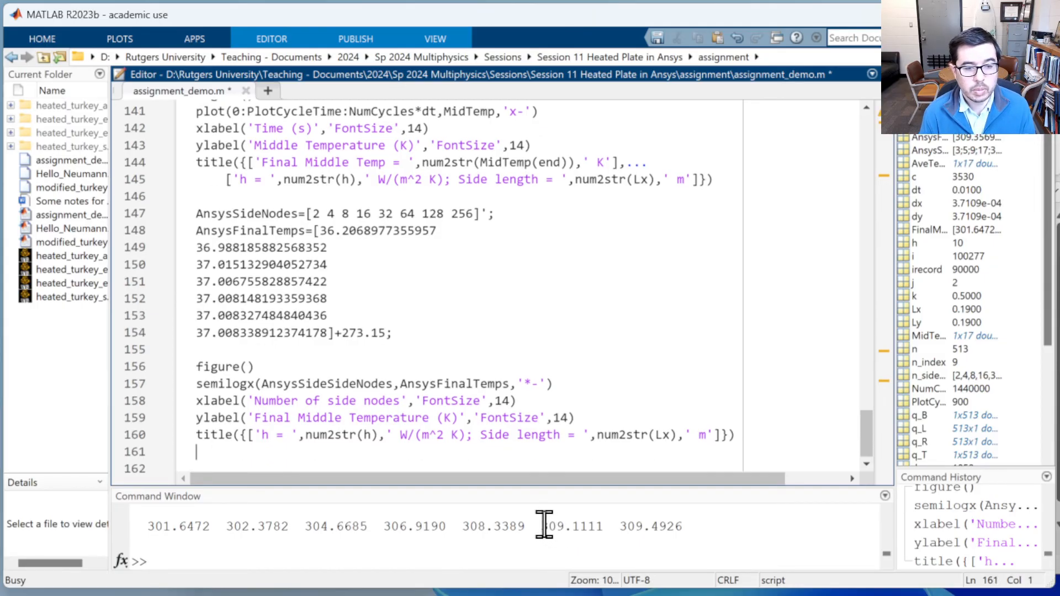
pyautogui.write('legend')
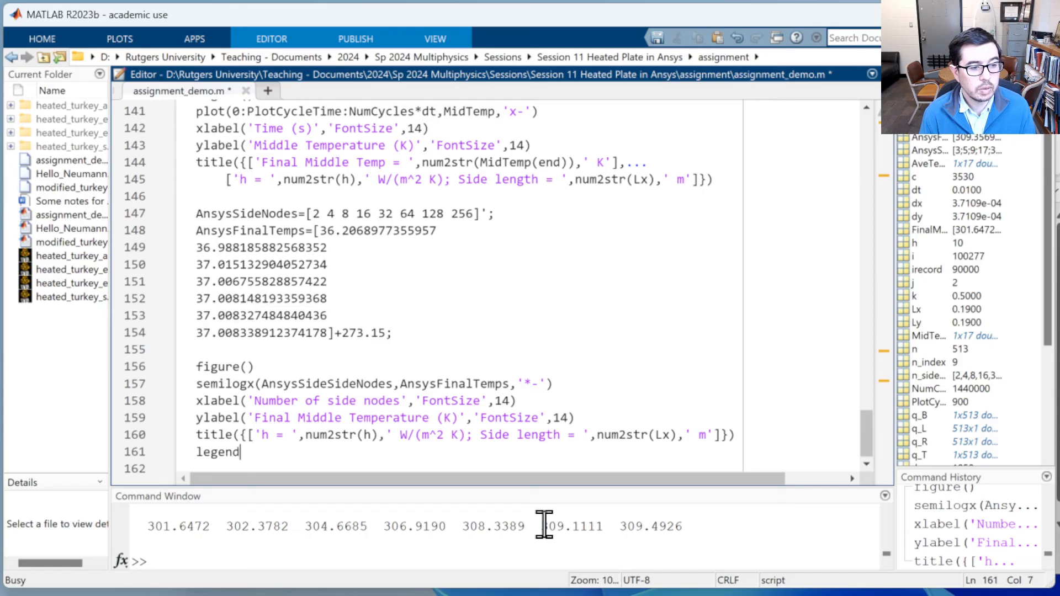
pyautogui.write('(')
pyautogui.write("'Ansys F")
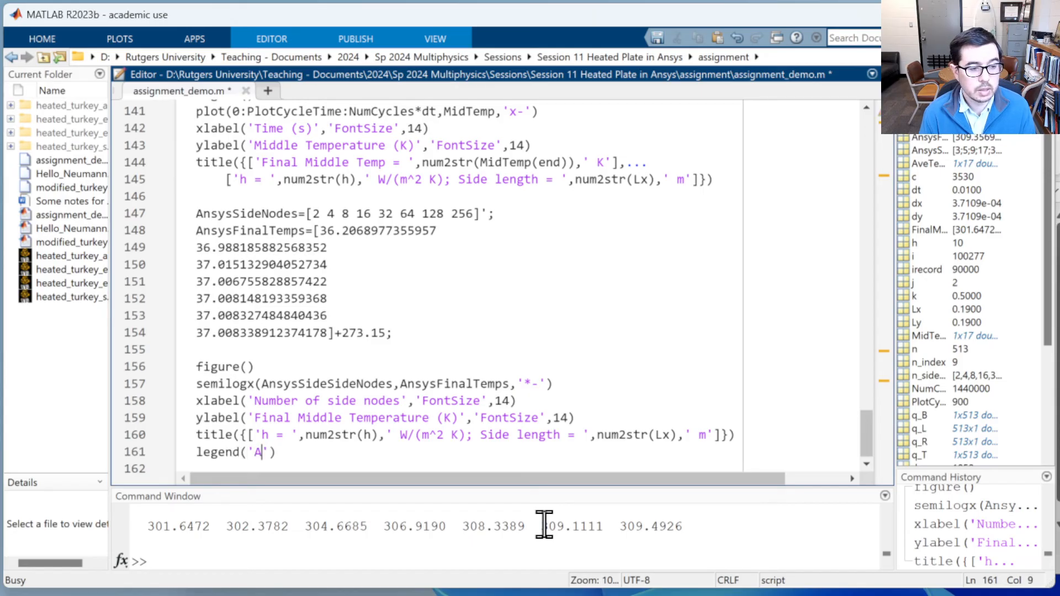
pyautogui.write("E','L")
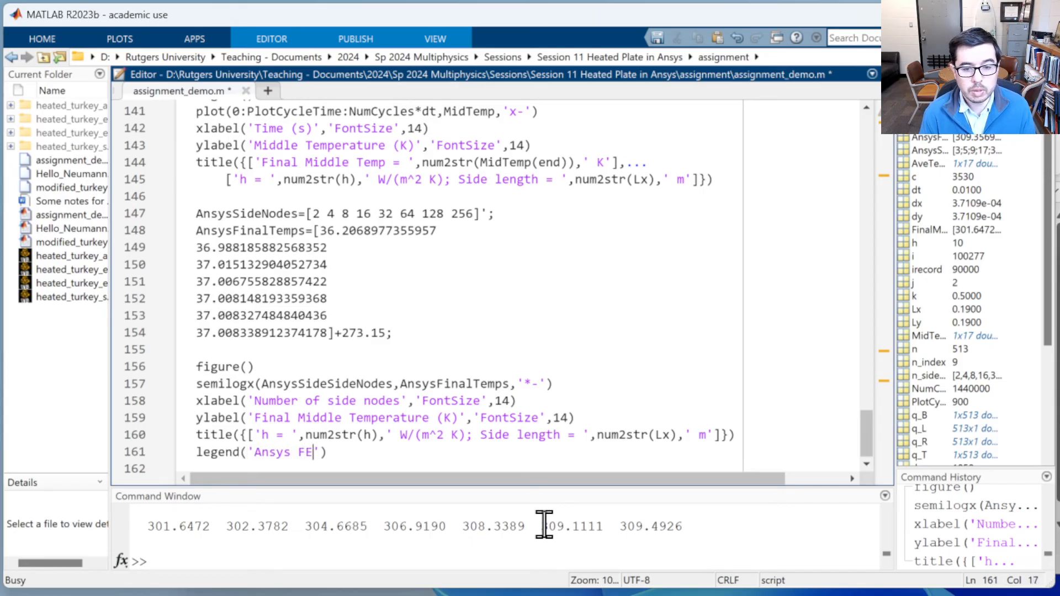
pyautogui.write("ocation','")
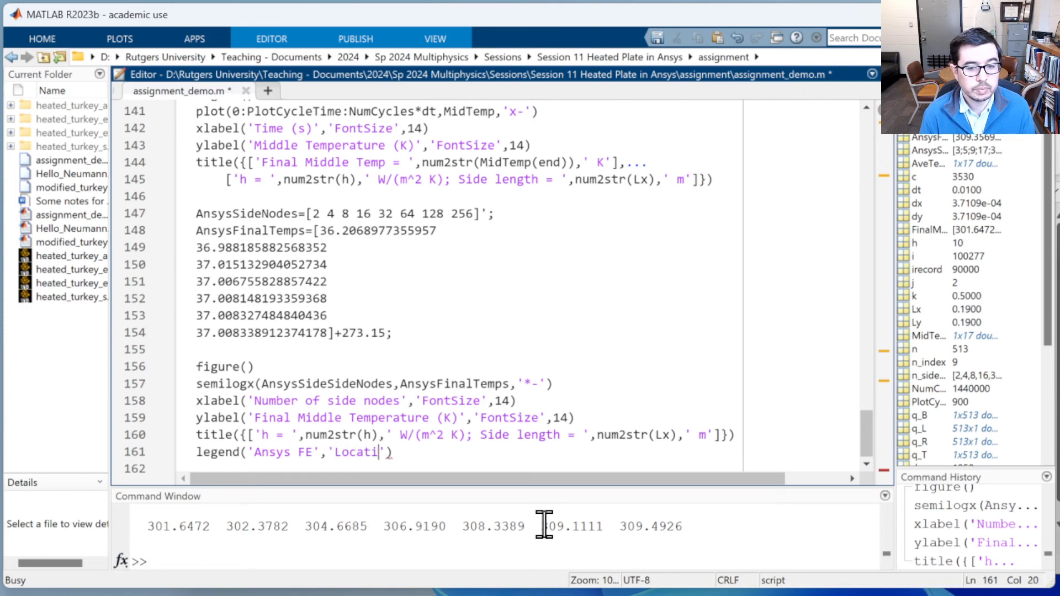
pyautogui.write("'")
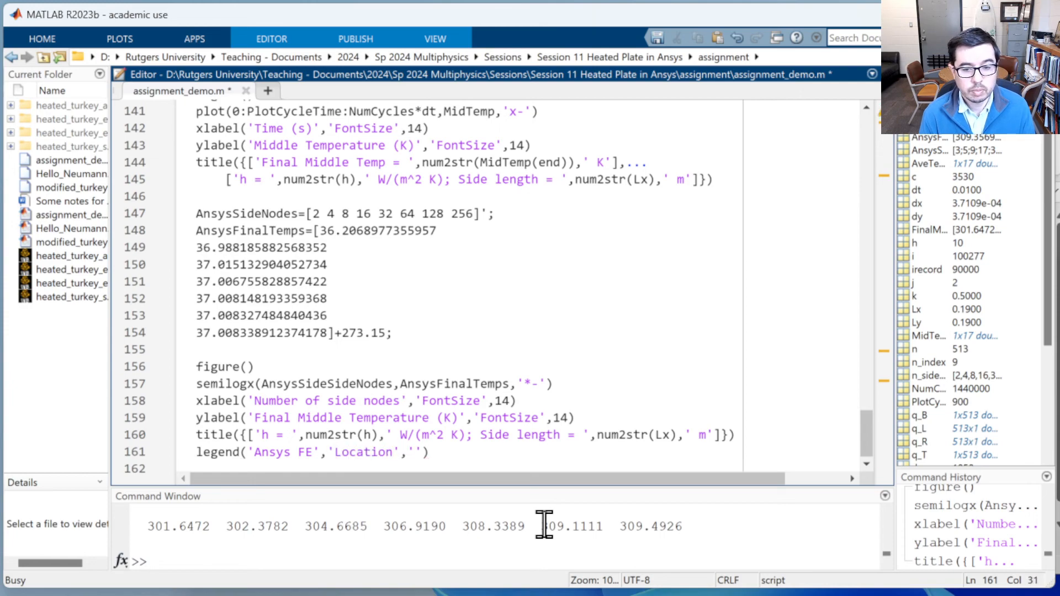
pyautogui.write('southeast')
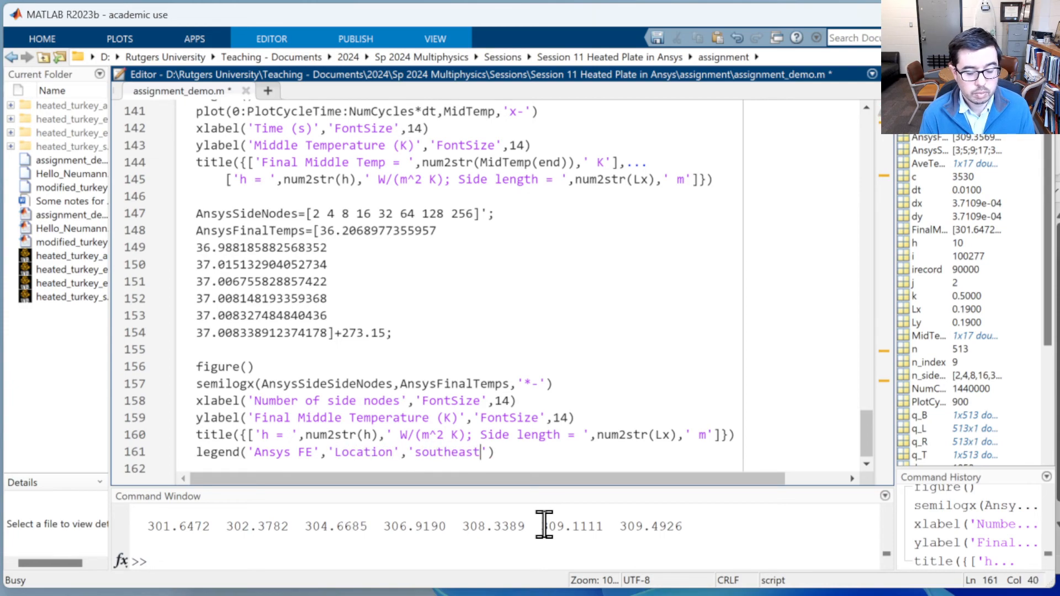
pyautogui.write(')')
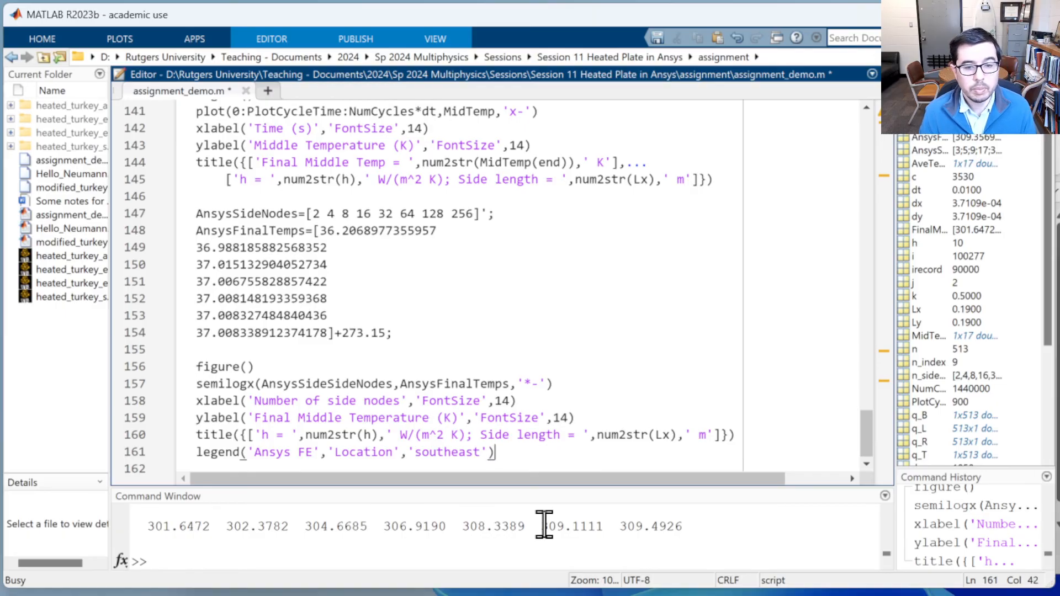
# Step: Open another figure with figure() after a blank line below the legend
pyautogui.press('Up')
pyautogui.press('Up')
pyautogui.press('Up')
pyautogui.press('Up')
pyautogui.press('Up')
pyautogui.press('Up')
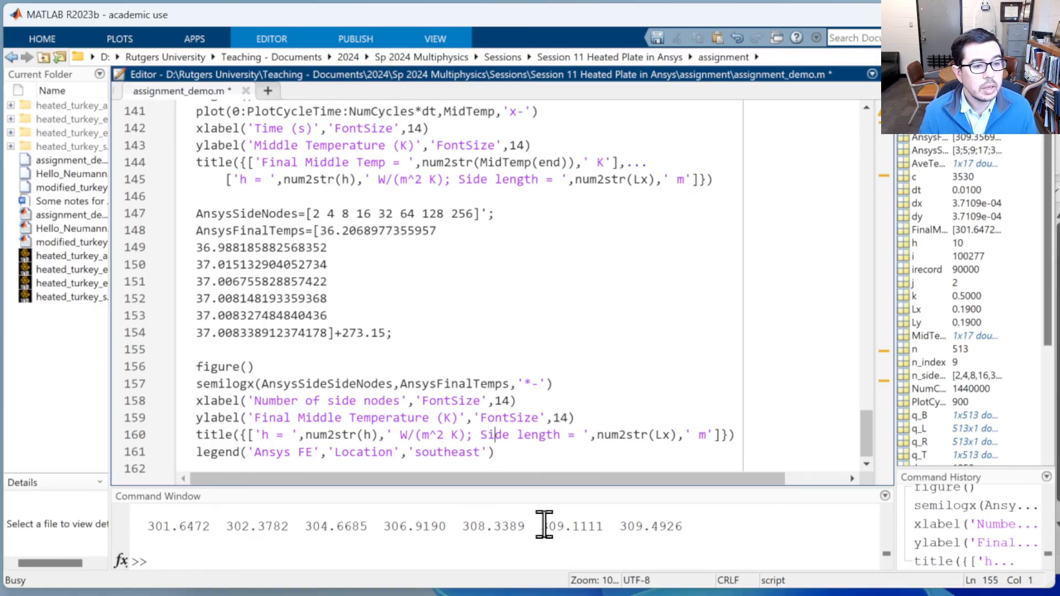
pyautogui.press('Down')
pyautogui.press('Return')
pyautogui.press('Return')
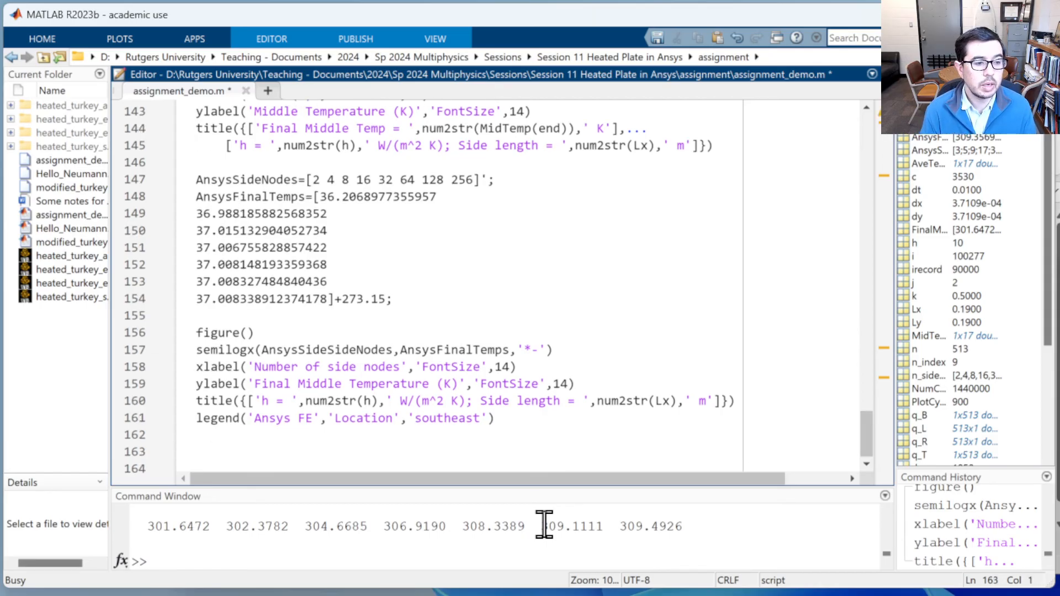
pyautogui.write('figure(')
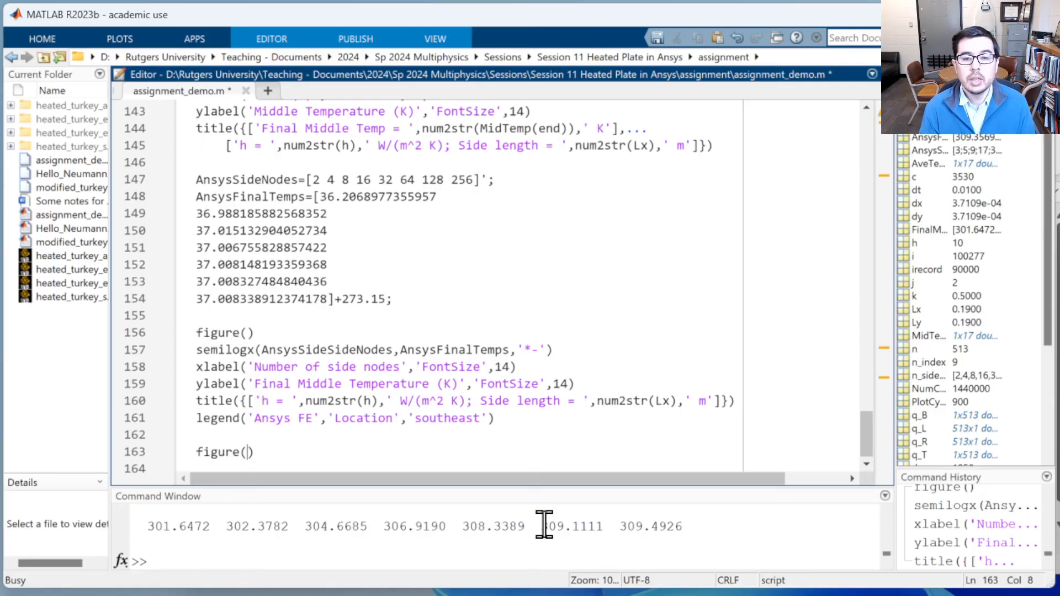
pyautogui.write(')')
pyautogui.press('Return')
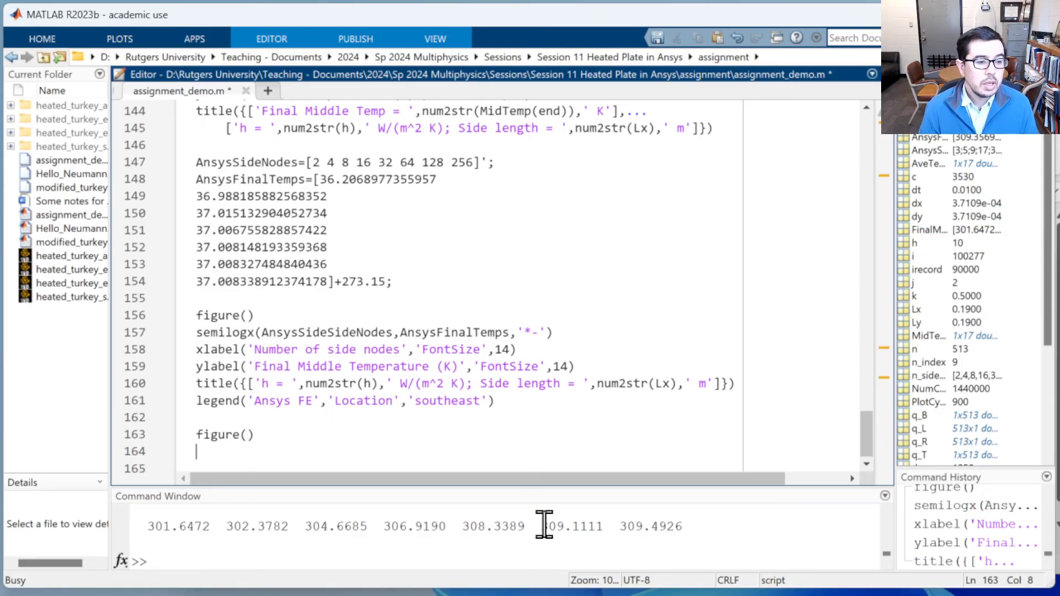
# Step: Start a semilogx call below it with n_side_nodes_minus_one+1, FinalMidTemps and the style 'x-', ending in a ,... line continuation
pyautogui.write('semilogx(')
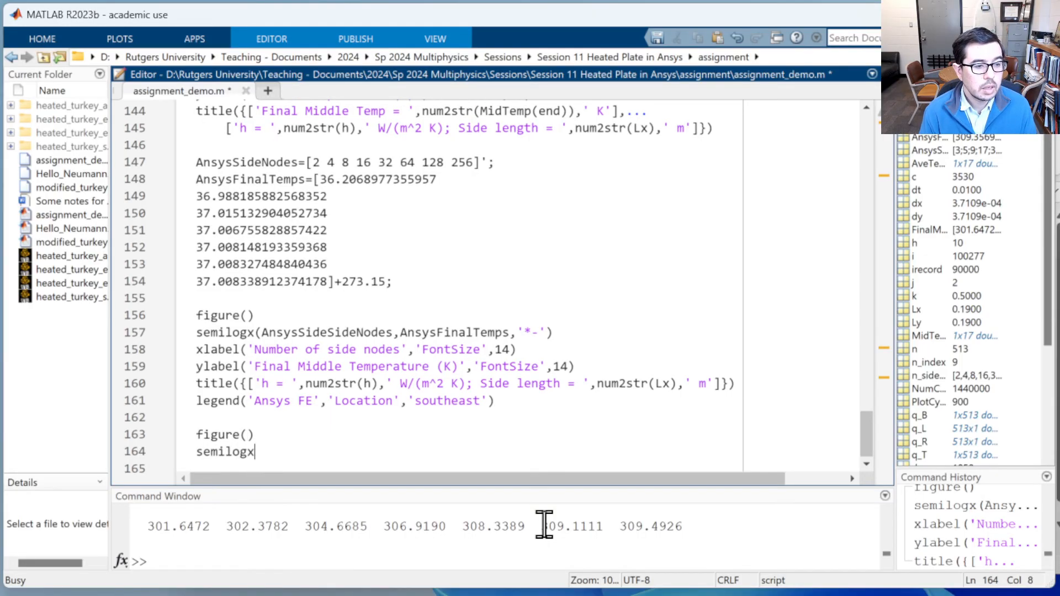
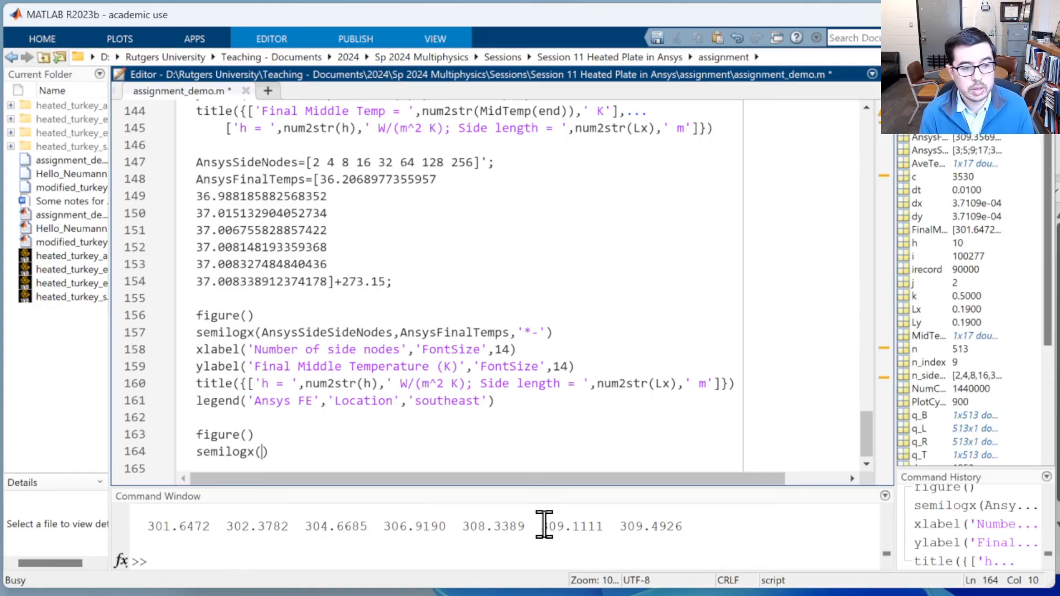
pyautogui.write('n_side_nodes_m')
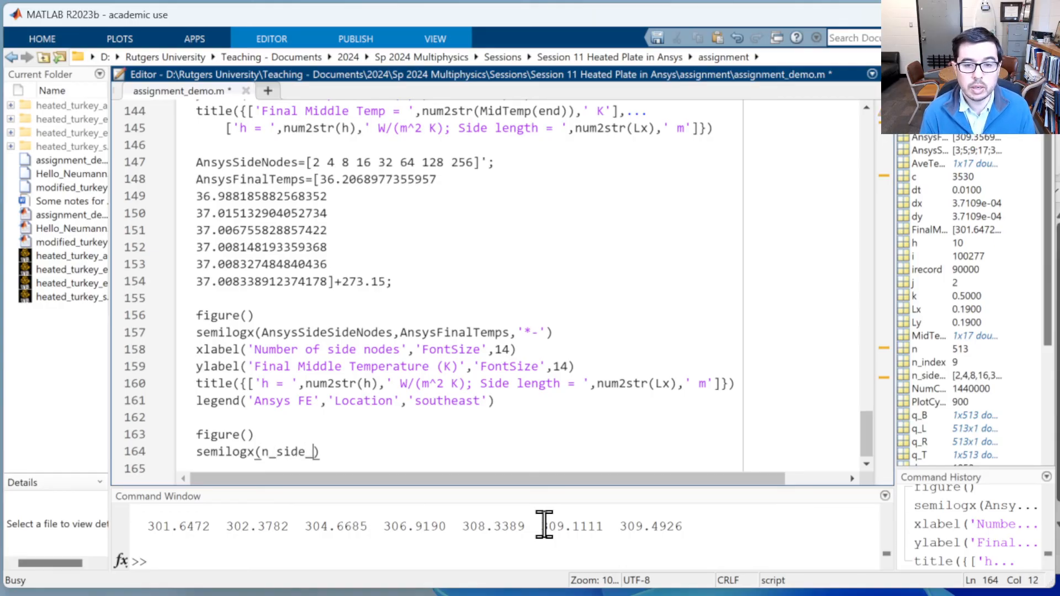
pyautogui.write('inus_one+1')
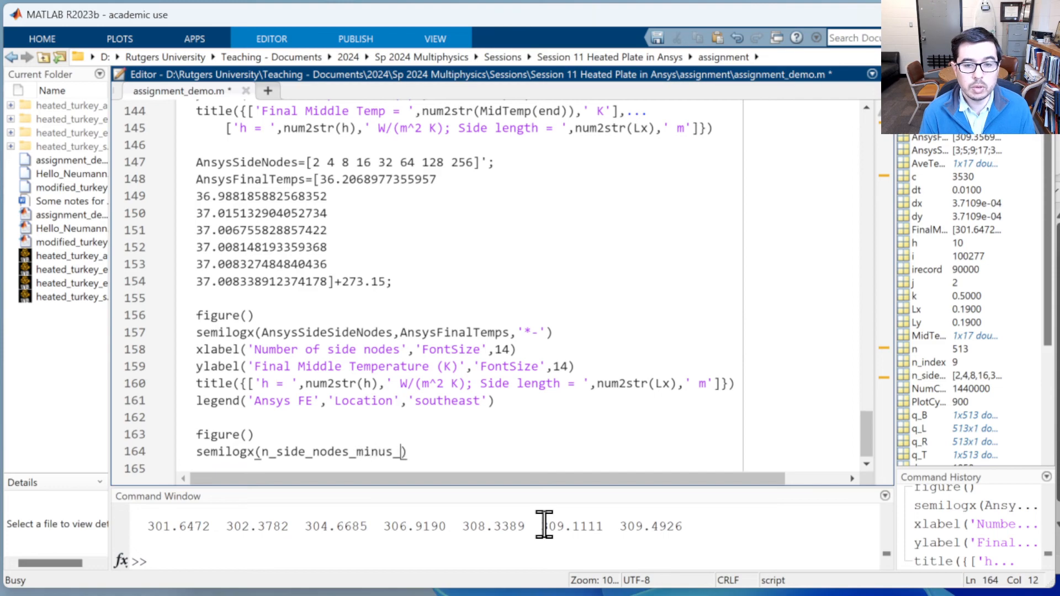
pyautogui.write(',FinalMid')
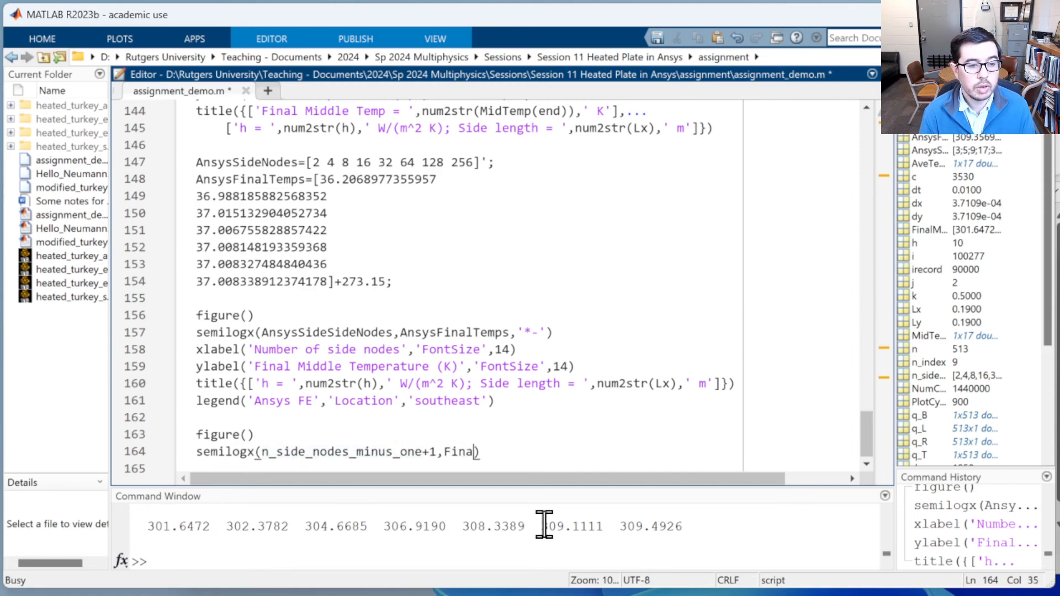
pyautogui.write("Temps,'x-'")
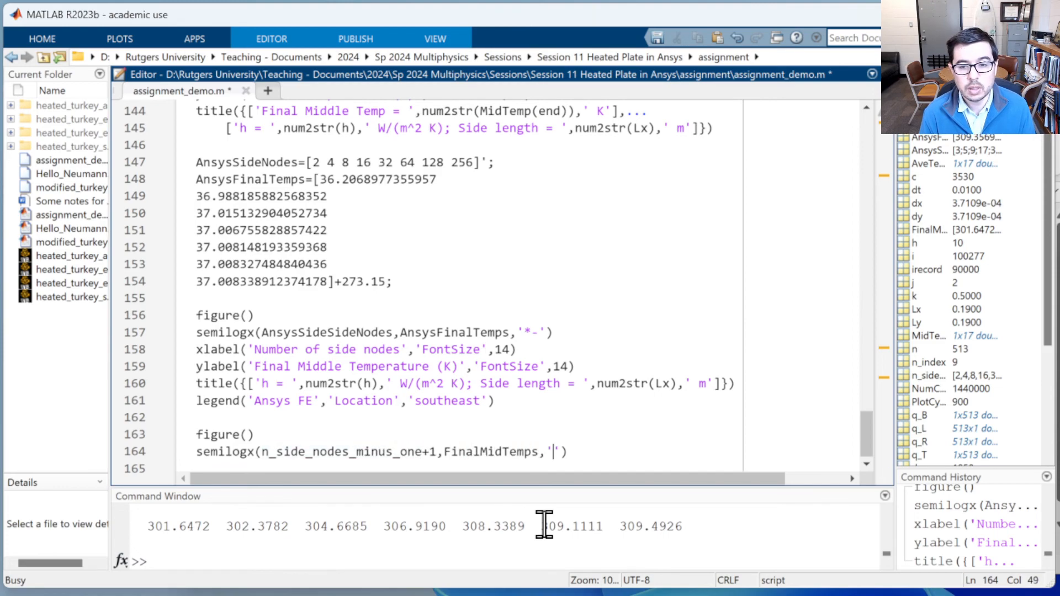
pyautogui.write(',...')
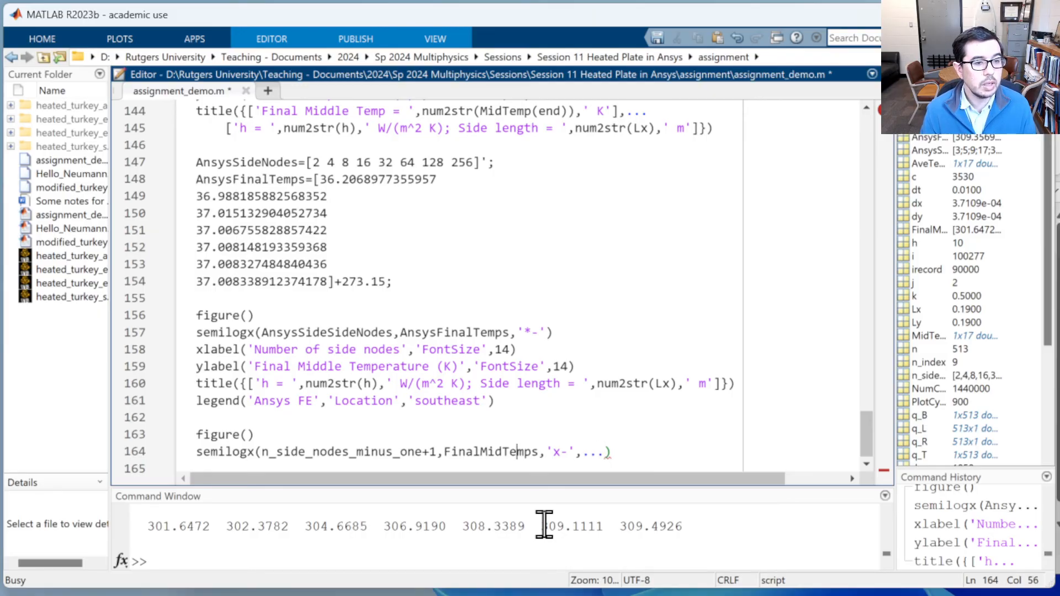
# Step: Add +1 after the transposed AnsysSideNodes vector on line 147
pyautogui.press('Left')
pyautogui.press('Left')
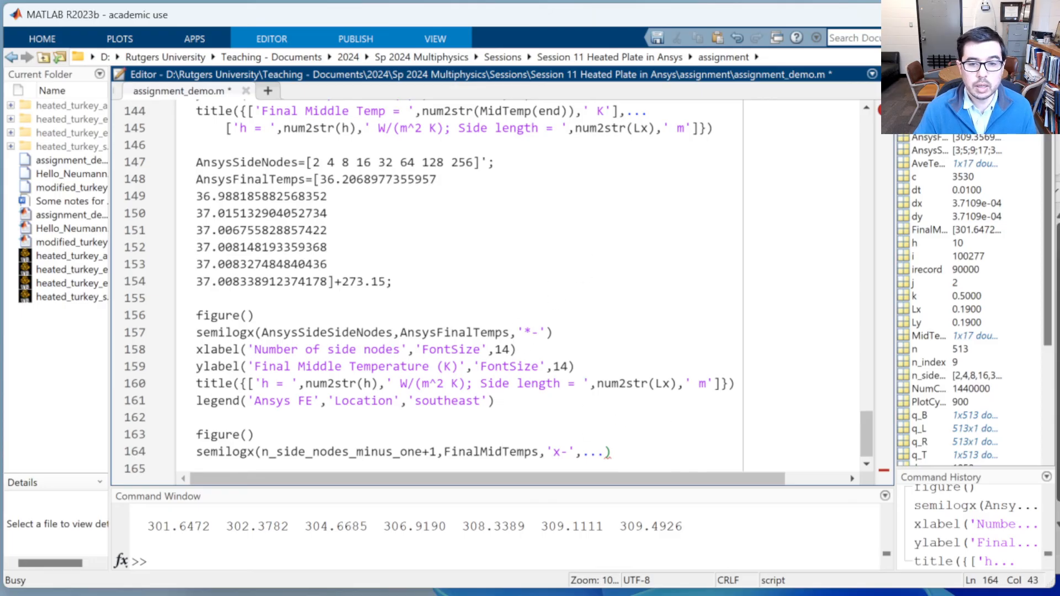
pyautogui.click(480, 162)
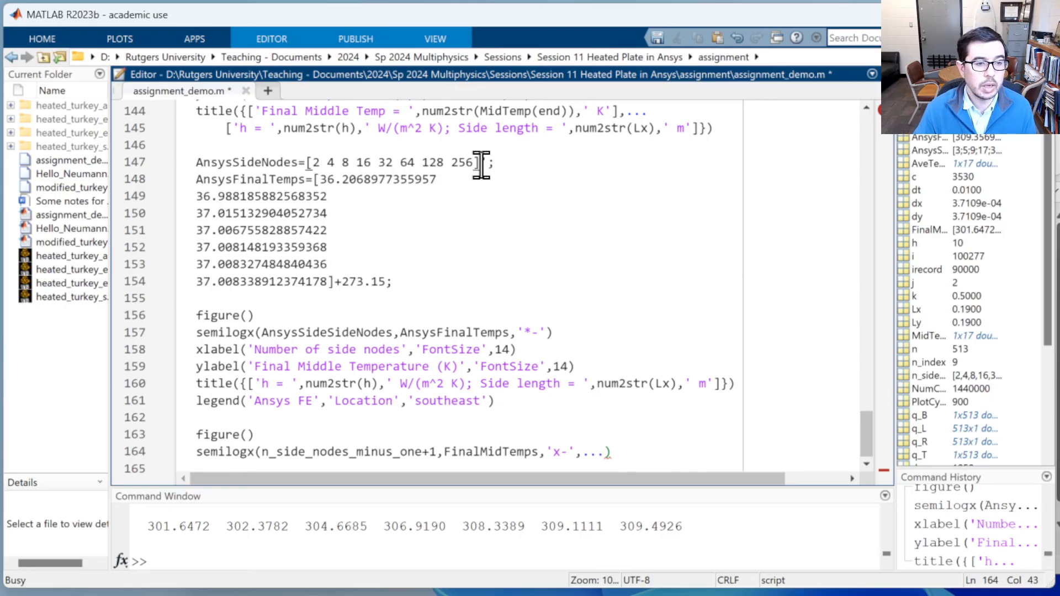
pyautogui.press('Right')
pyautogui.write('+1')
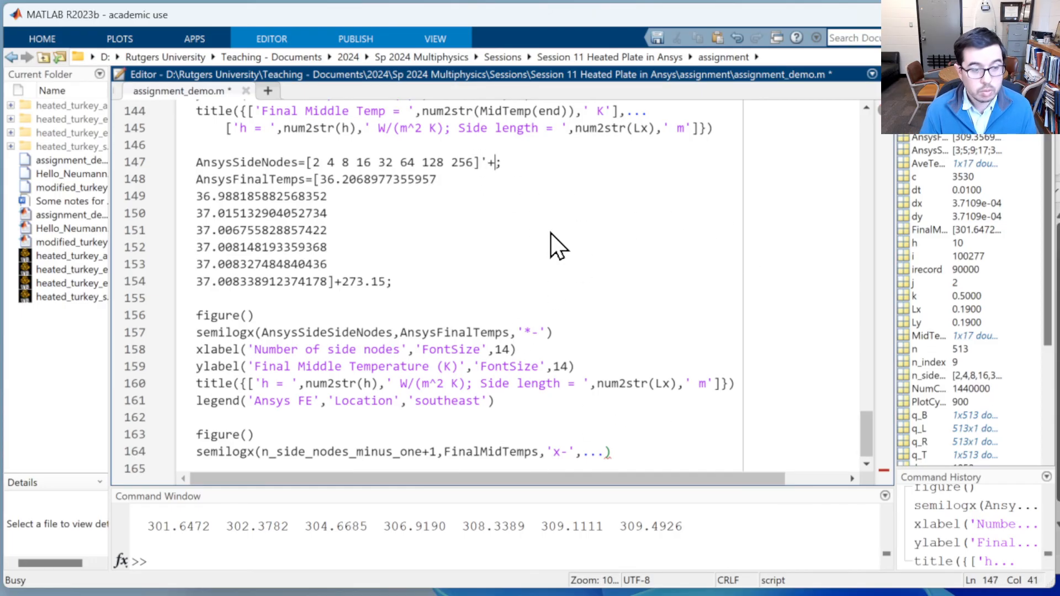
# Step: Continue the new semilogx call on its own line with the arguments AnsysSideSideNodes,AnsysFinalTemps,'*-' copied from line 157
pyautogui.press('Down')
pyautogui.press('Down')
pyautogui.press('Down')
pyautogui.press('Down')
pyautogui.press('Down')
pyautogui.press('Down')
pyautogui.press('Down')
pyautogui.press('Down')
pyautogui.press('Down')
pyautogui.press('Down')
pyautogui.press('Down')
pyautogui.press('Down')
pyautogui.press('Down')
pyautogui.press('Down')
pyautogui.press('Down')
pyautogui.press('Down')
pyautogui.press('Down')
pyautogui.press('Down')
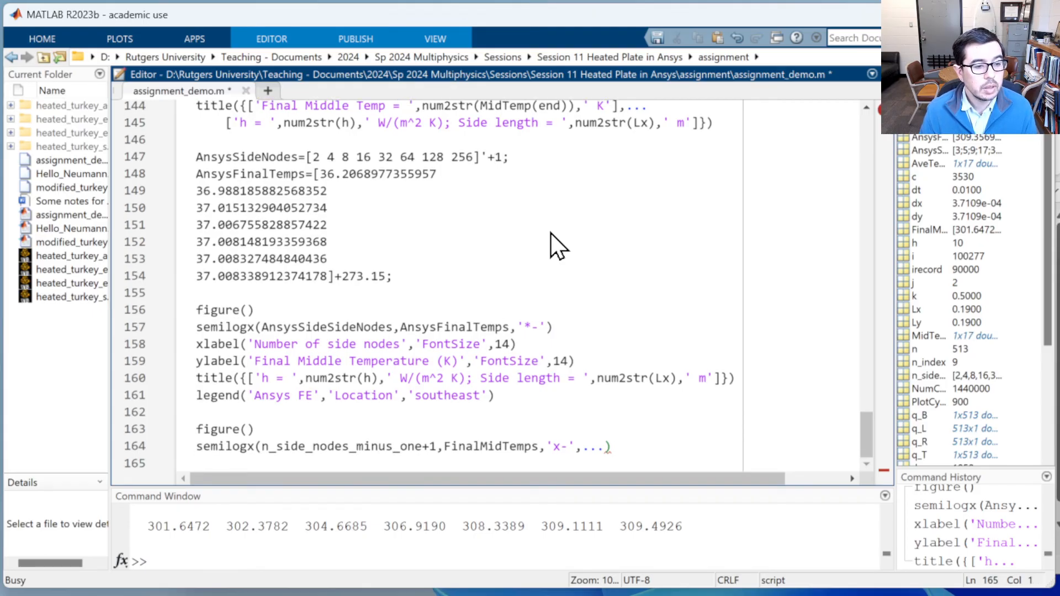
pyautogui.press('Left')
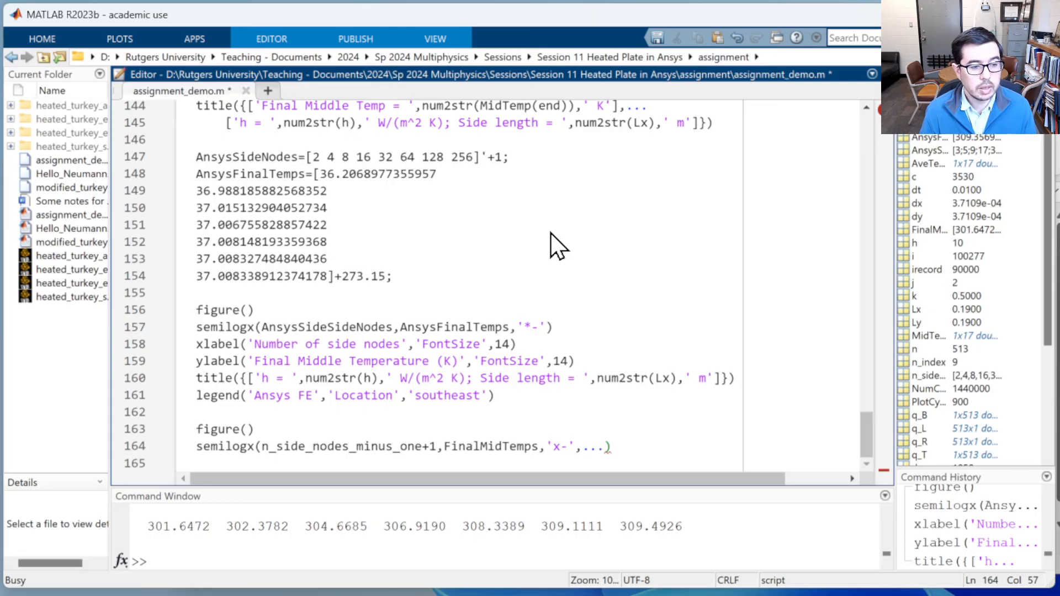
pyautogui.press('Return')
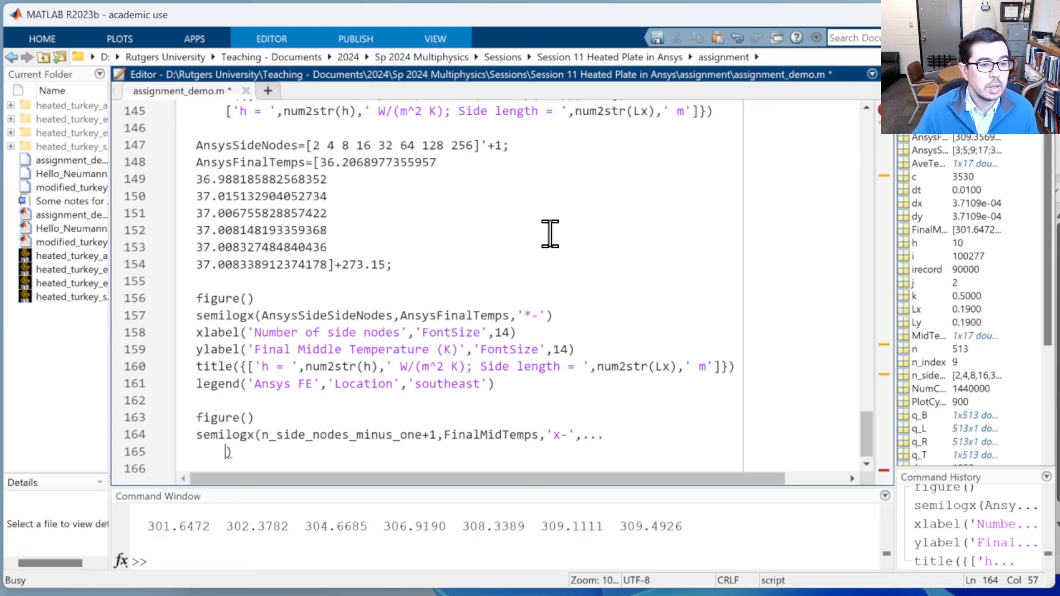
pyautogui.moveTo(543, 315); pyautogui.dragTo(326, 317)
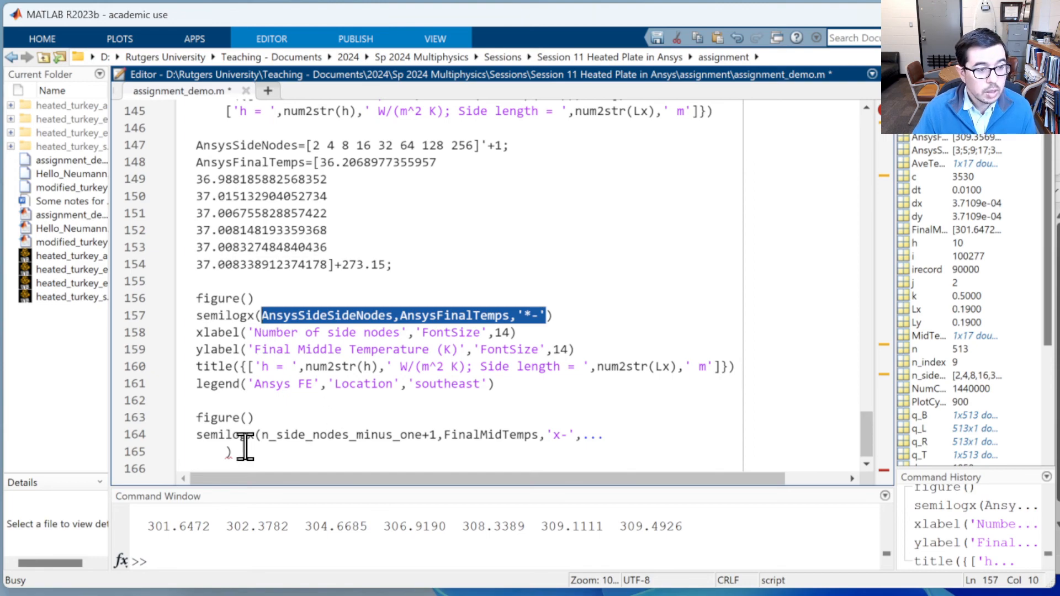
pyautogui.click(226, 452)
pyautogui.write("AnsysSideSideNodes,AnsysFinalTemps,'*-'")
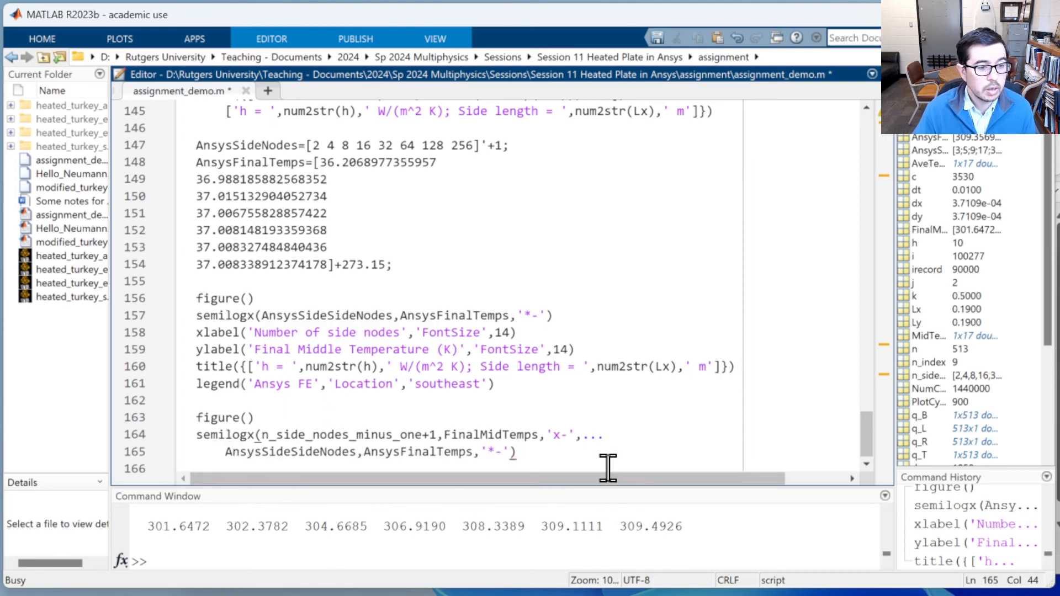
# Step: Copy the xlabel and ylabel lines of the Ansys-only figure to directly below the two-series semilogx call
pyautogui.press('Right')
pyautogui.press('Return')
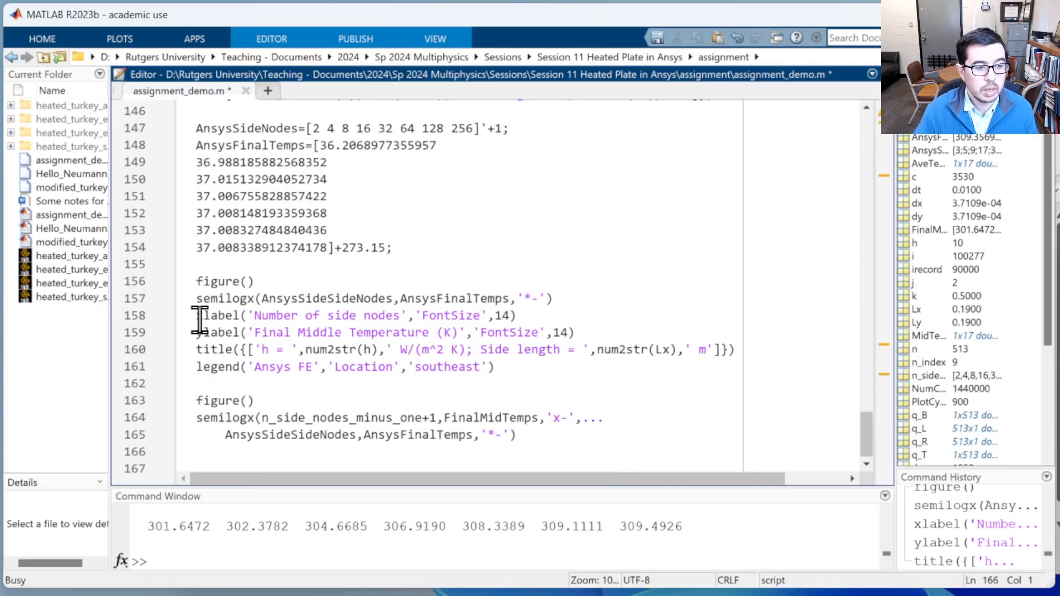
pyautogui.moveTo(196, 316); pyautogui.dragTo(584, 338)
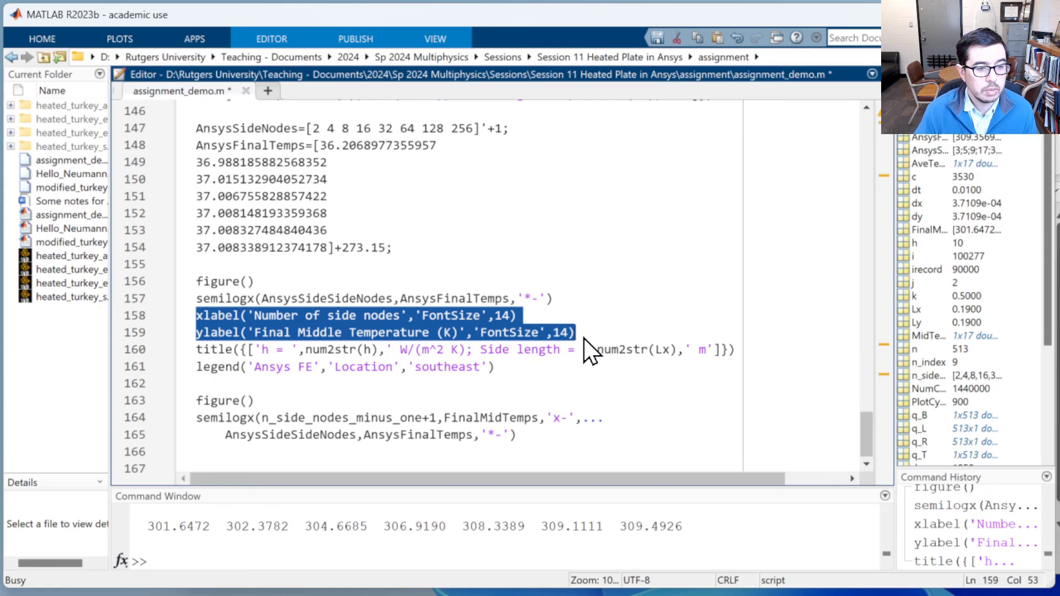
pyautogui.hotkey('ctrl', 'c')
pyautogui.click(556, 455)
pyautogui.hotkey('ctrl', 'v')
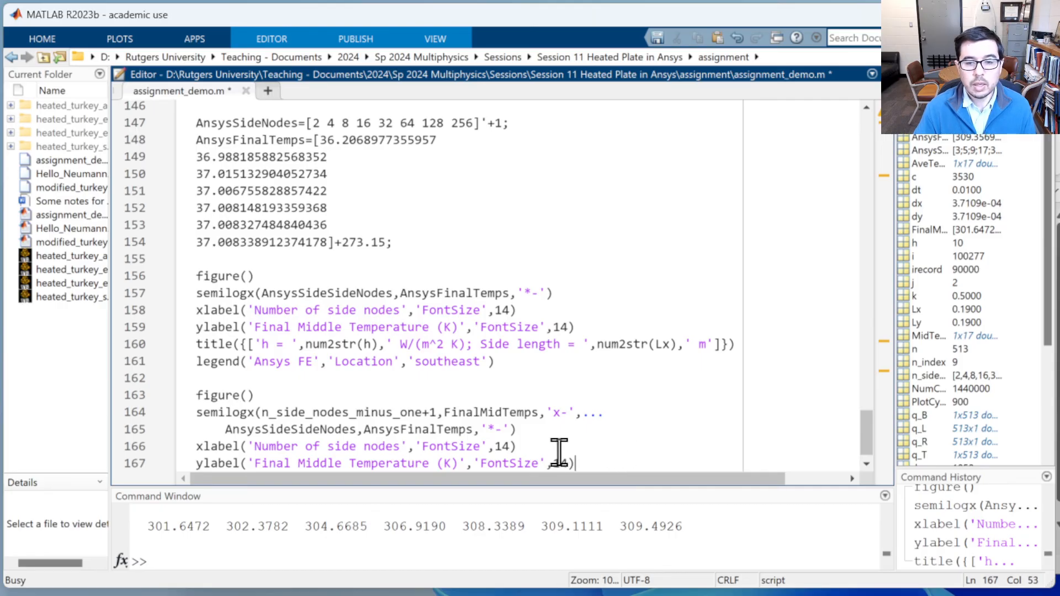
# Step: Copy the title line with h and side length from line 160 to a new line below the second figure's ylabel
pyautogui.moveTo(194, 344); pyautogui.dragTo(735, 347)
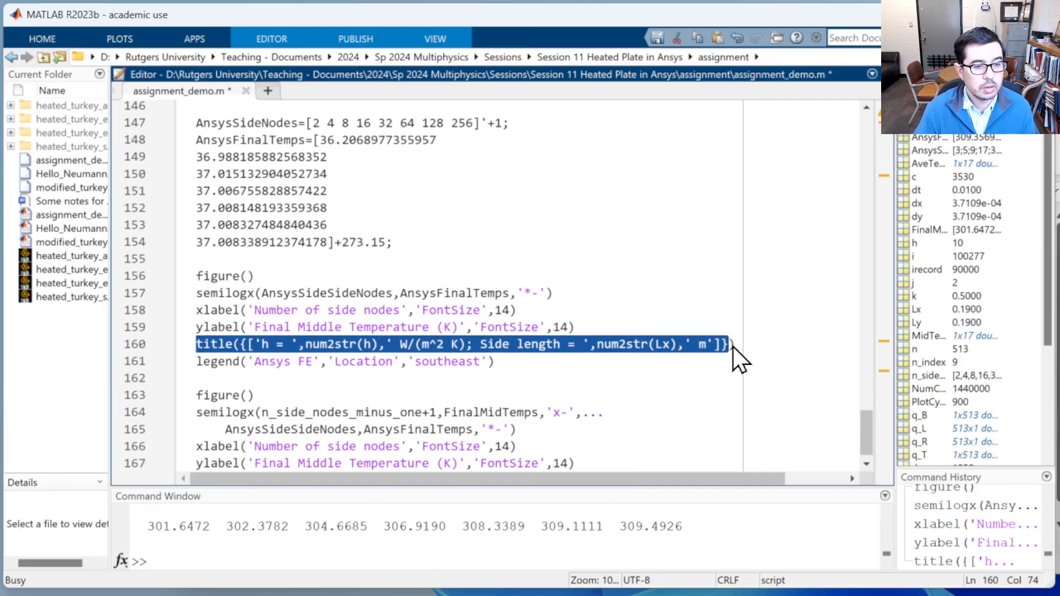
pyautogui.hotkey('ctrl', 'c')
pyautogui.click(631, 456)
pyautogui.press('Return')
pyautogui.hotkey('ctrl', 'v')
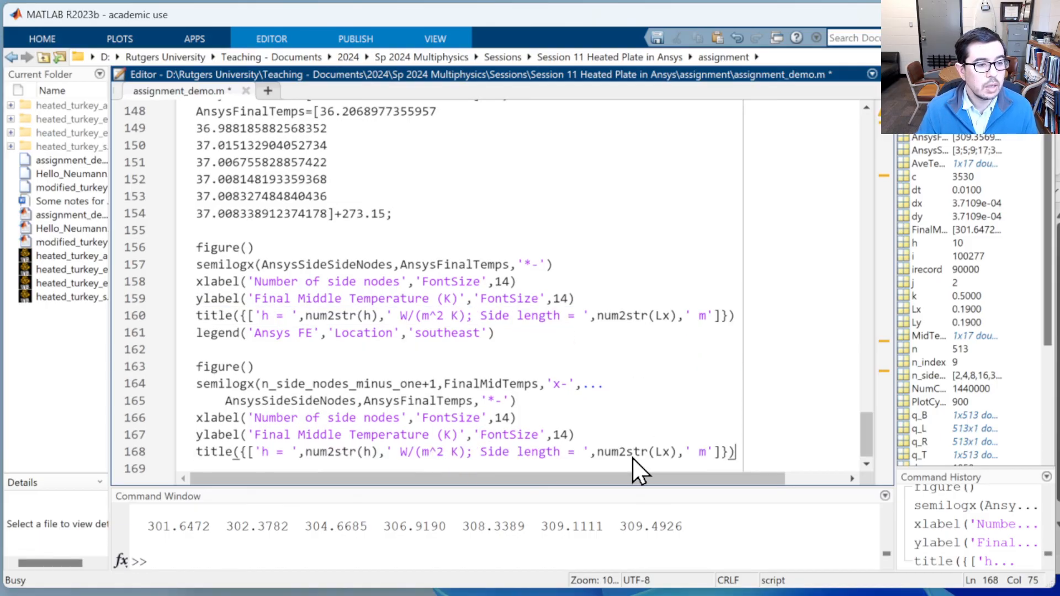
# Step: Copy the legend line from line 161 to below the title of the comparison figure
pyautogui.press('Up')
pyautogui.press('Up')
pyautogui.press('Up')
pyautogui.press('Up')
pyautogui.press('Up')
pyautogui.press('Up')
pyautogui.press('Up')
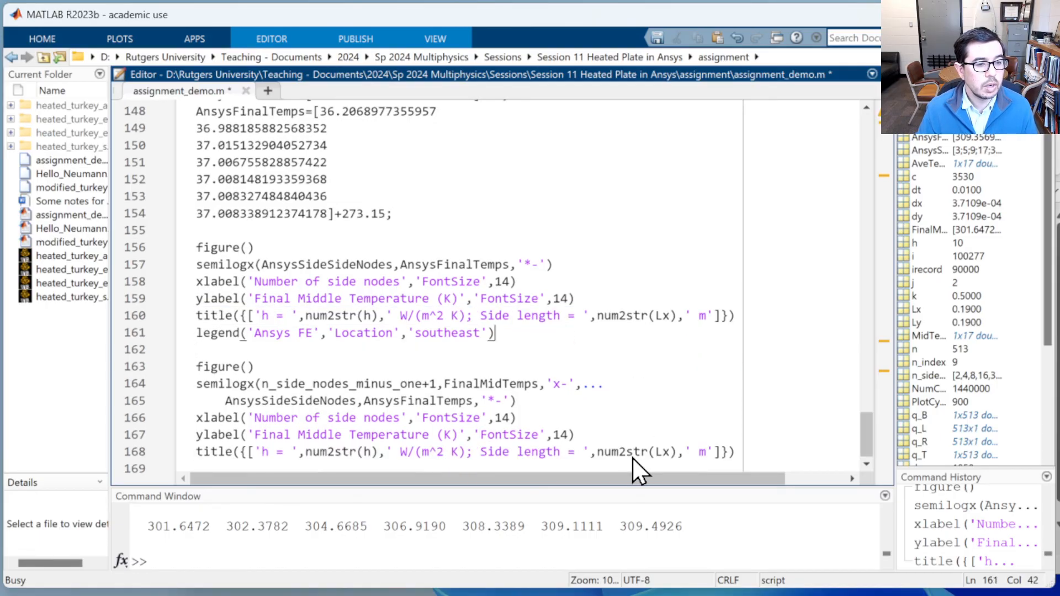
pyautogui.press('Left')
pyautogui.press('Left')
pyautogui.press('Left')
pyautogui.press('Left')
pyautogui.press('Left')
pyautogui.press('Left')
pyautogui.press('Left')
pyautogui.press('Left')
pyautogui.press('Left')
pyautogui.press('Left')
pyautogui.press('Left')
pyautogui.press('Left')
pyautogui.press('Left')
pyautogui.press('Left')
pyautogui.press('Left')
pyautogui.press('Left')
pyautogui.press('Left')
pyautogui.press('Left')
pyautogui.press('Left')
pyautogui.press('Left')
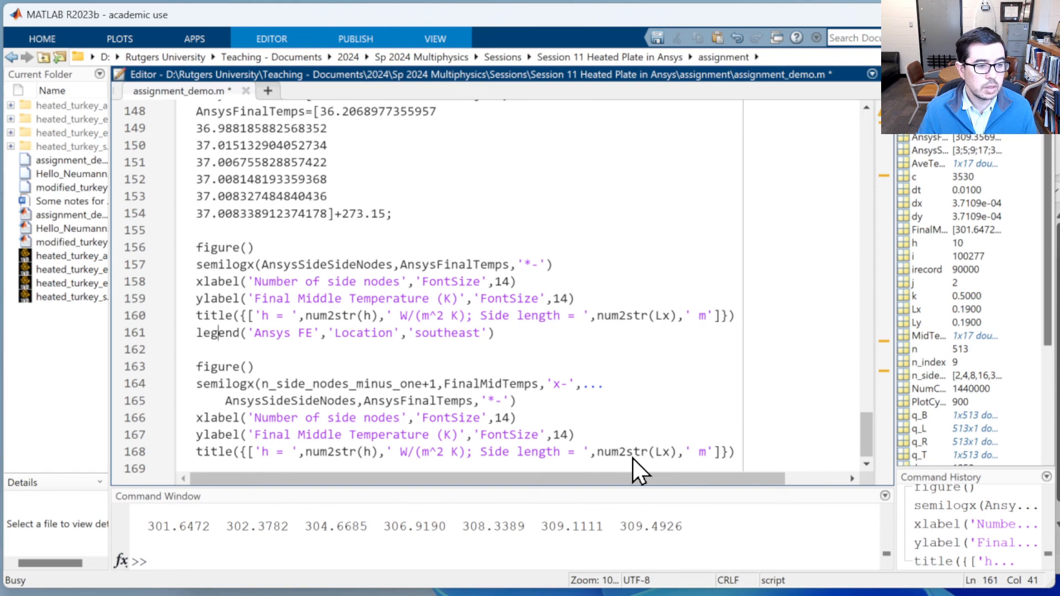
pyautogui.press('Left')
pyautogui.press('Left')
pyautogui.press('Left')
pyautogui.hotkey('shift', 'Down')
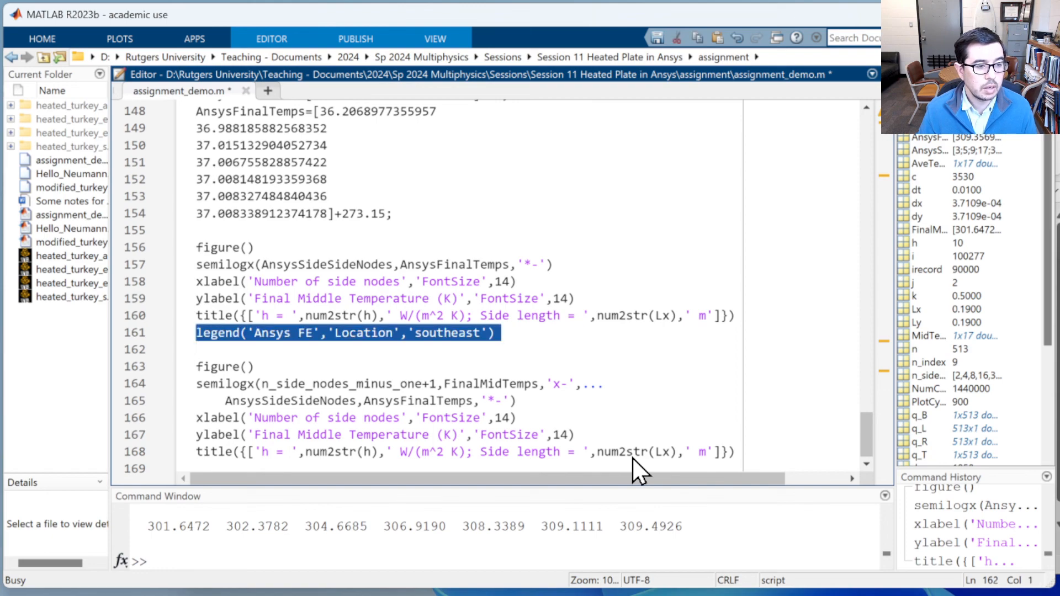
pyautogui.hotkey('ctrl', 'c')
pyautogui.press('Down')
pyautogui.press('Down')
pyautogui.press('Down')
pyautogui.press('Down')
pyautogui.press('Down')
pyautogui.press('Down')
pyautogui.press('Down')
pyautogui.hotkey('ctrl', 'v')
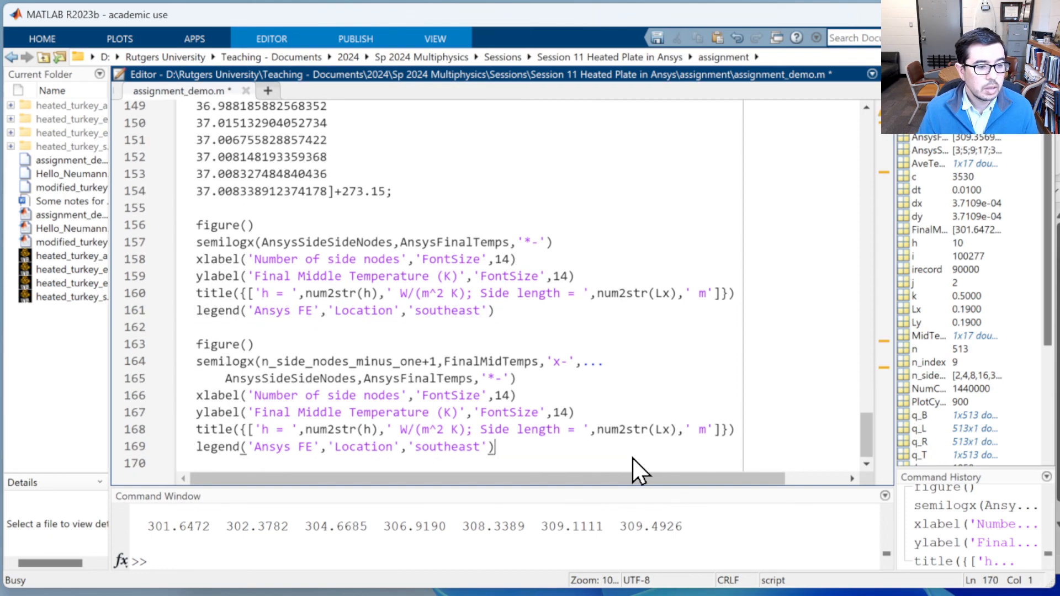
# Step: Insert 'MATLAB FD', as the first label before 'Ansys FE' in the copied legend on line 169
pyautogui.press('Left')
pyautogui.press('Left')
pyautogui.press('Left')
pyautogui.press('Left')
pyautogui.press('Left')
pyautogui.press('Left')
pyautogui.press('Left')
pyautogui.press('Left')
pyautogui.press('Left')
pyautogui.press('Left')
pyautogui.press('Left')
pyautogui.press('Left')
pyautogui.press('Left')
pyautogui.press('Left')
pyautogui.press('Left')
pyautogui.press('Left')
pyautogui.press('Left')
pyautogui.press('Left')
pyautogui.press('Left')
pyautogui.press('Left')
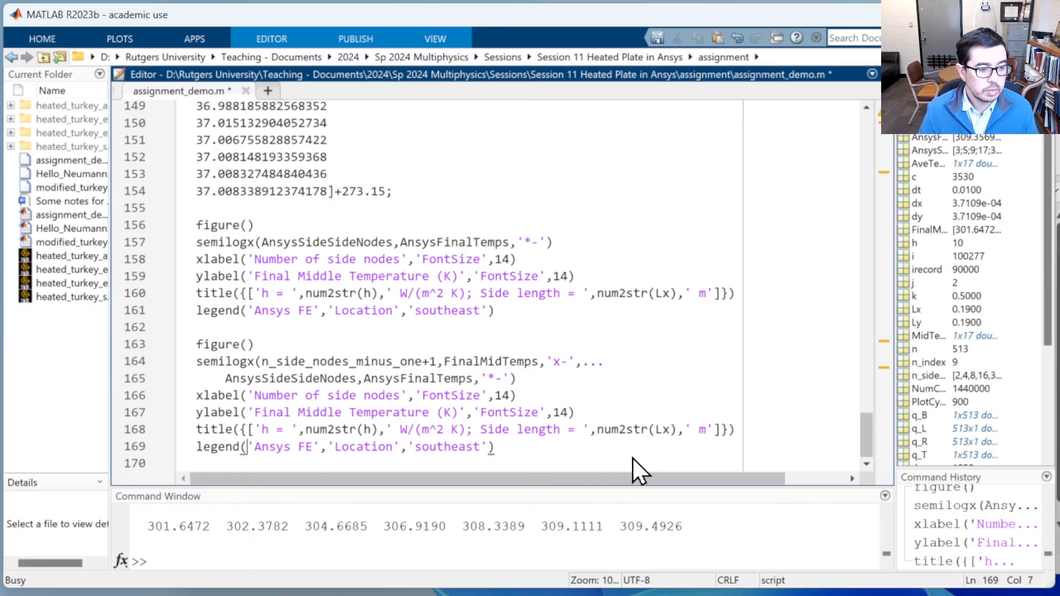
pyautogui.write("'MATLA")
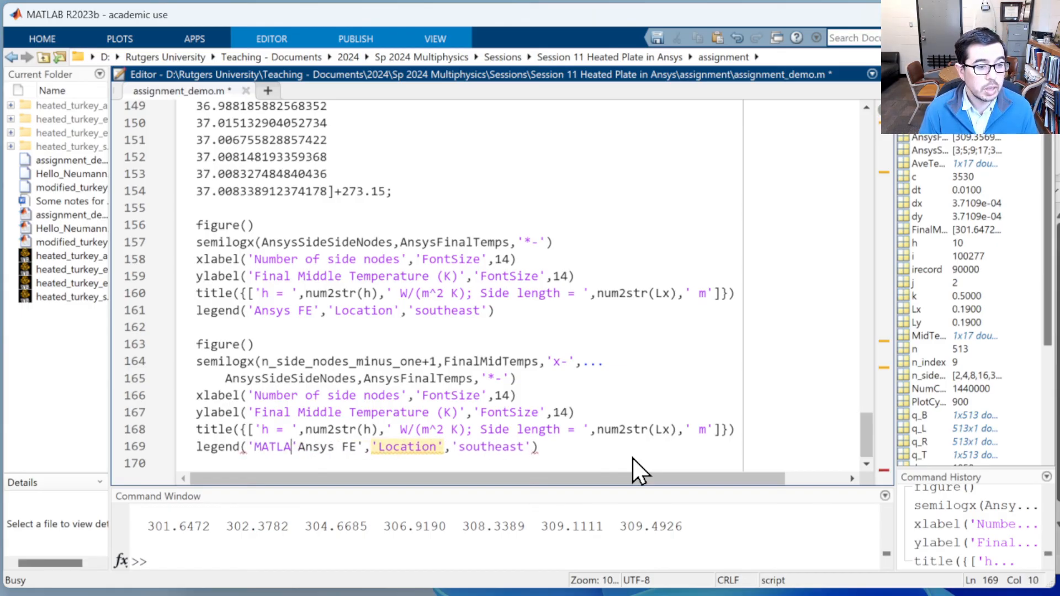
pyautogui.write('B ')
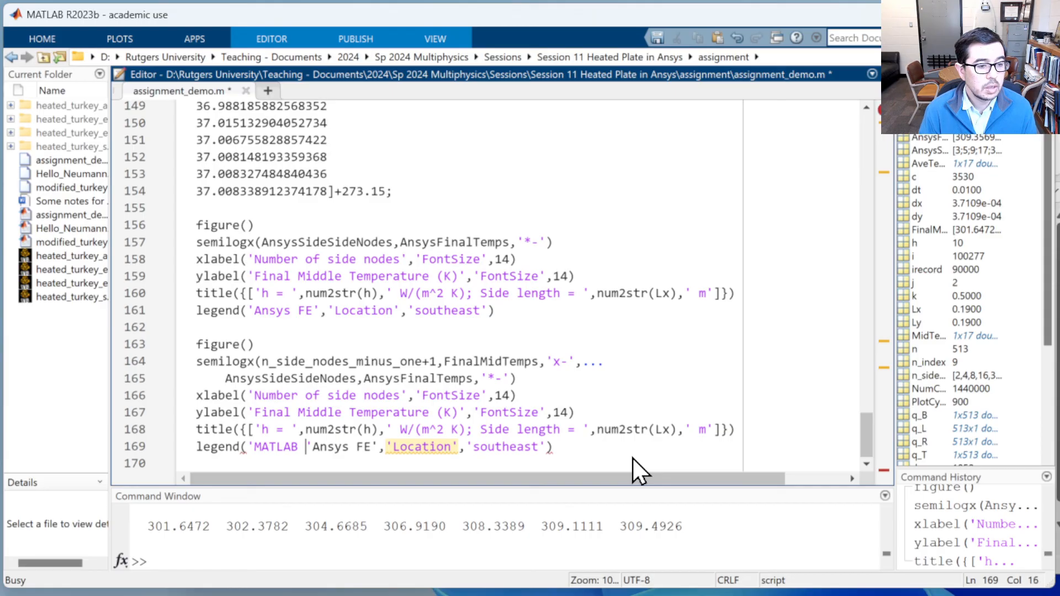
pyautogui.write('FD')
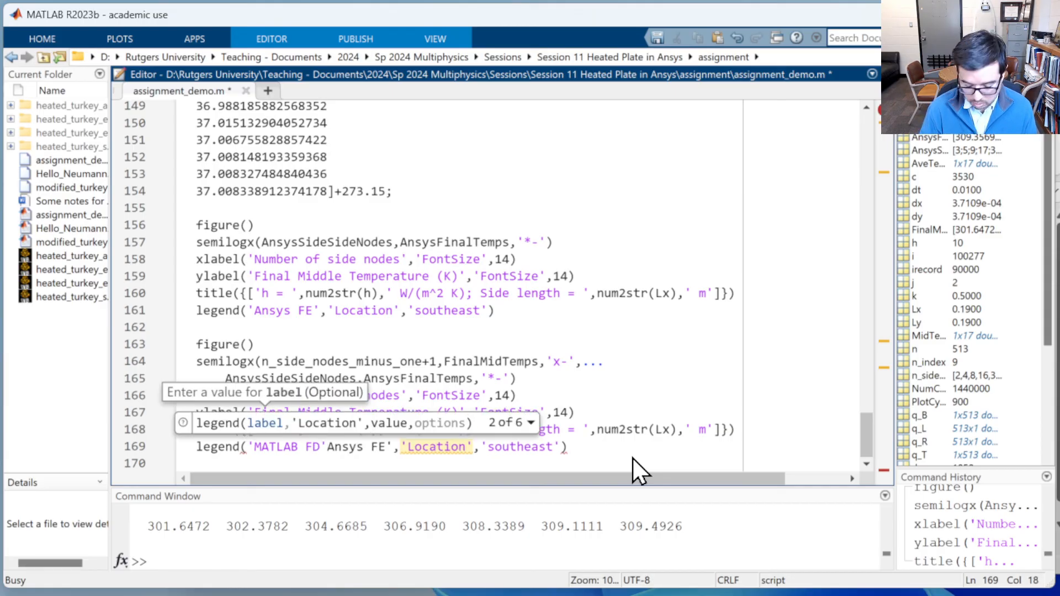
pyautogui.write("',")
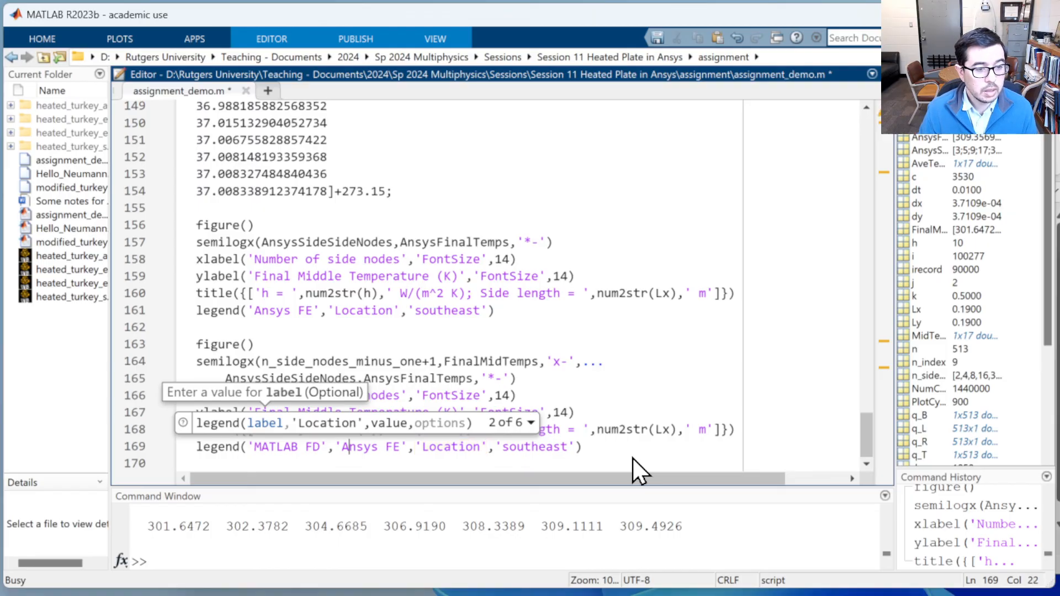
pyautogui.press('Right')
pyautogui.press('Right')
pyautogui.press('Right')
pyautogui.press('Right')
pyautogui.press('Right')
pyautogui.press('Right')
pyautogui.press('Right')
pyautogui.press('Right')
pyautogui.press('Right')
pyautogui.press('Right')
pyautogui.press('Right')
pyautogui.press('Right')
pyautogui.press('Right')
pyautogui.press('Right')
pyautogui.press('Right')
pyautogui.press('Right')
pyautogui.press('Right')
pyautogui.press('Right')
pyautogui.press('Right')
pyautogui.press('Right')
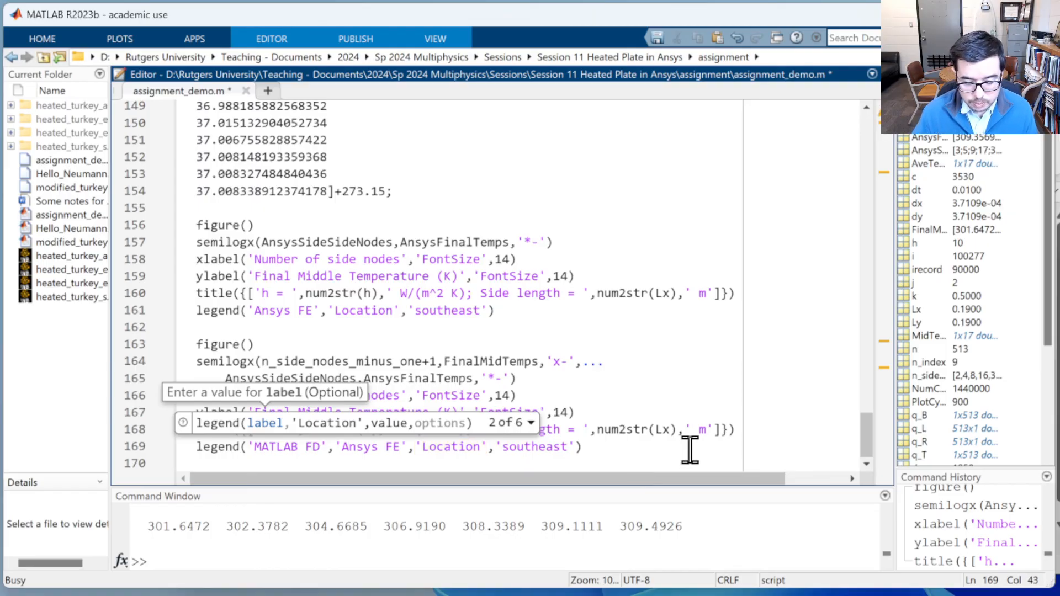
pyautogui.click(645, 450)
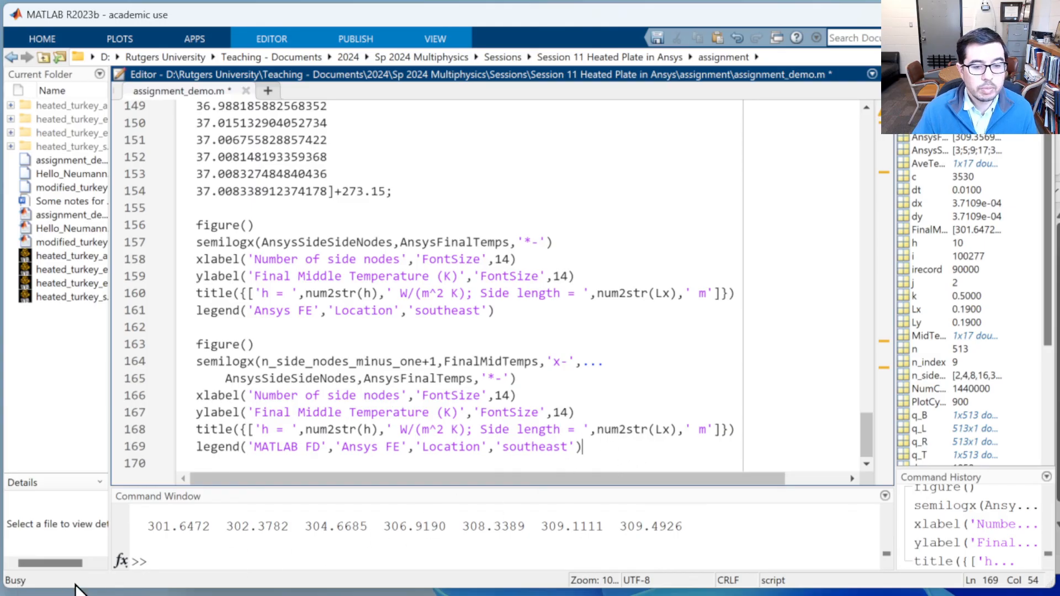
# Step: Review the script's plotting code, heat equations, mesh settings, material properties and convection parameters
pyautogui.scroll(3, 584, 404)
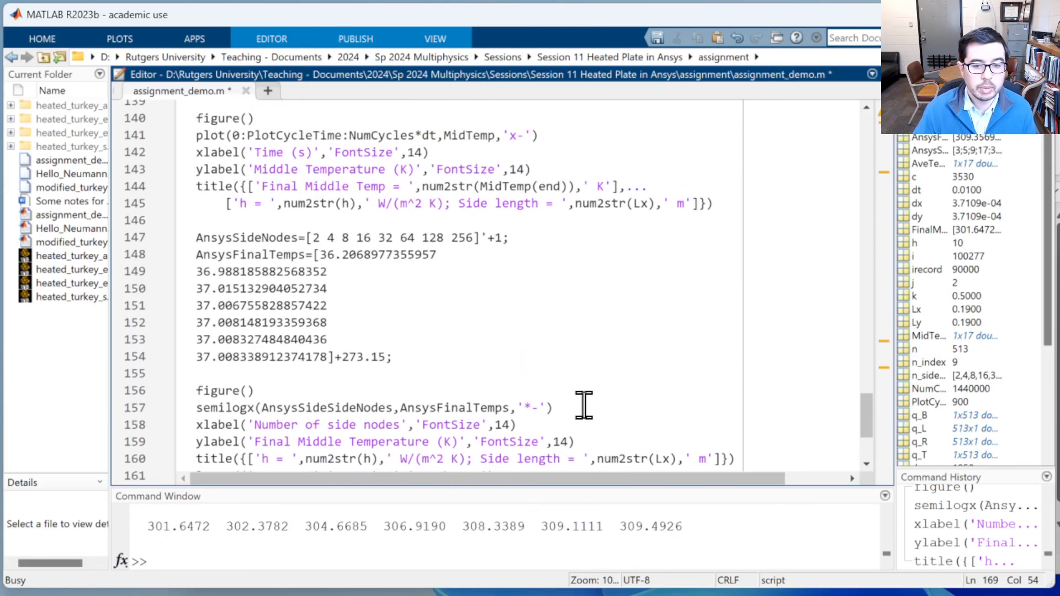
pyautogui.scroll(-3, 584, 405)
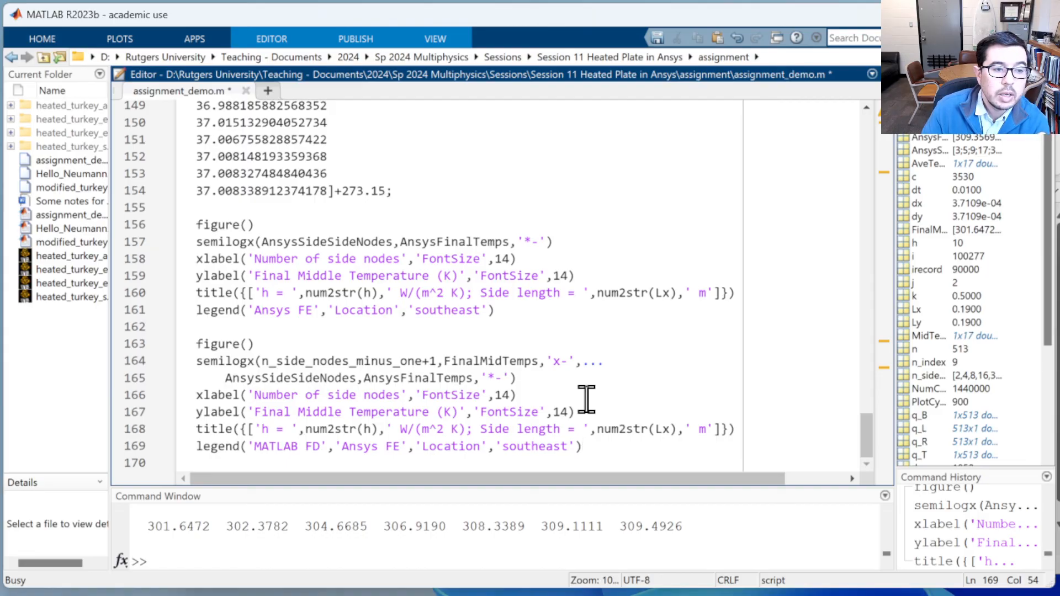
pyautogui.scroll(10, 585, 406)
pyautogui.scroll(20, 587, 403)
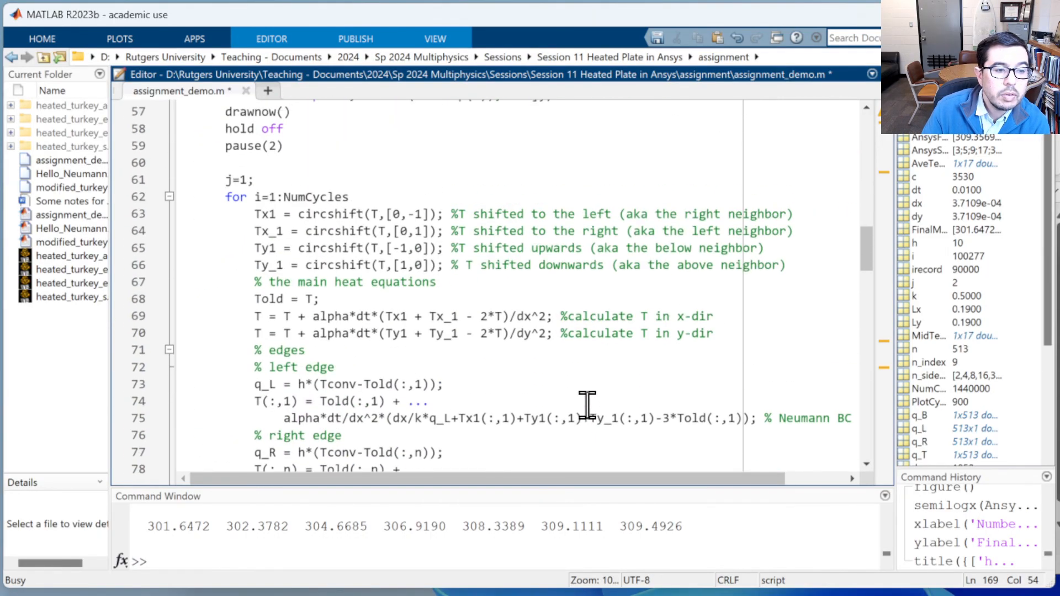
pyautogui.scroll(-6, 587, 412)
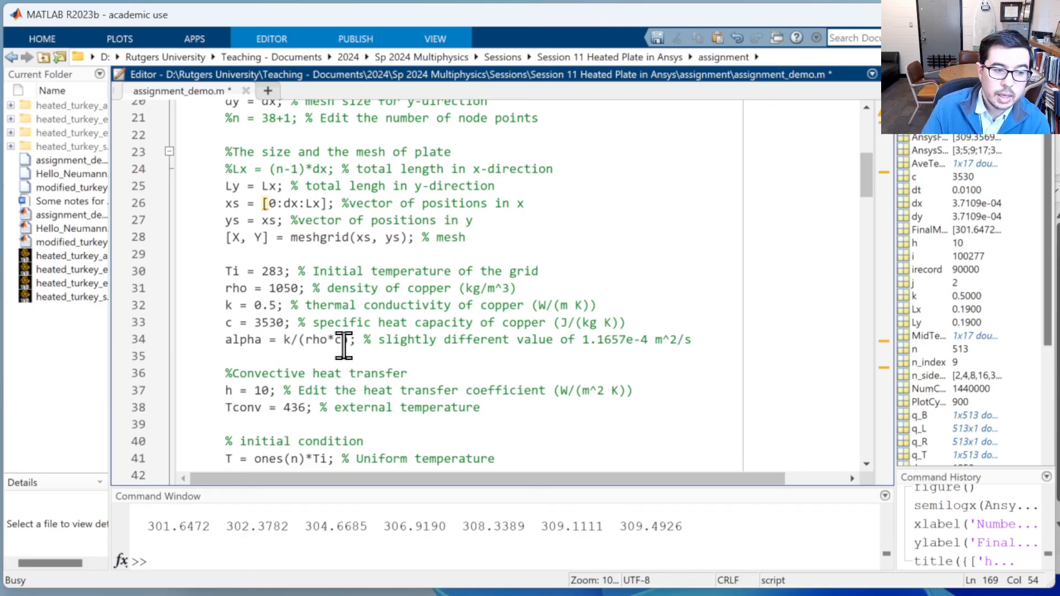
pyautogui.scroll(6, 332, 358)
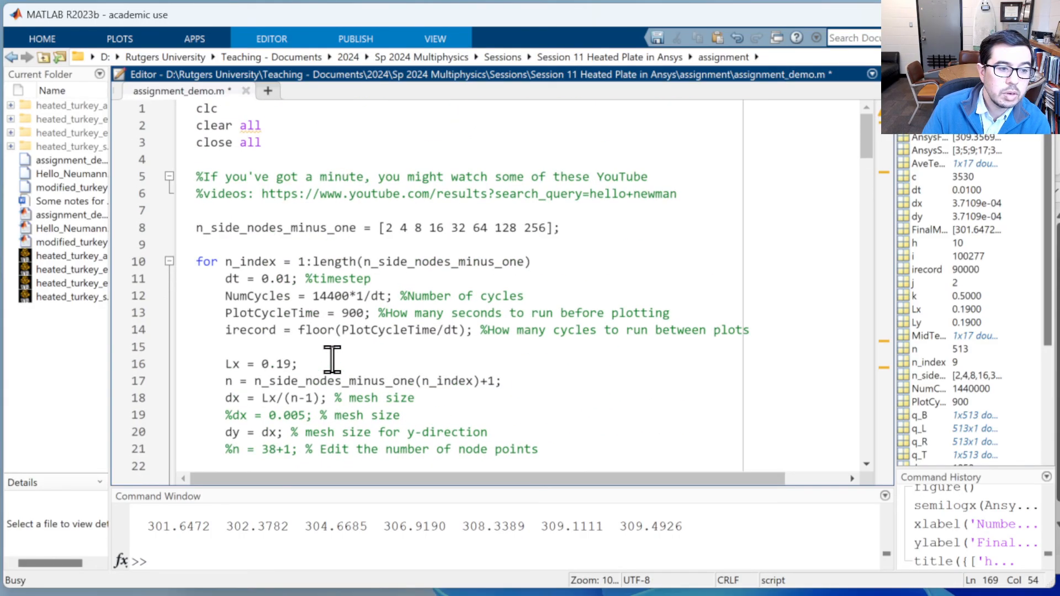
pyautogui.scroll(-6, 332, 359)
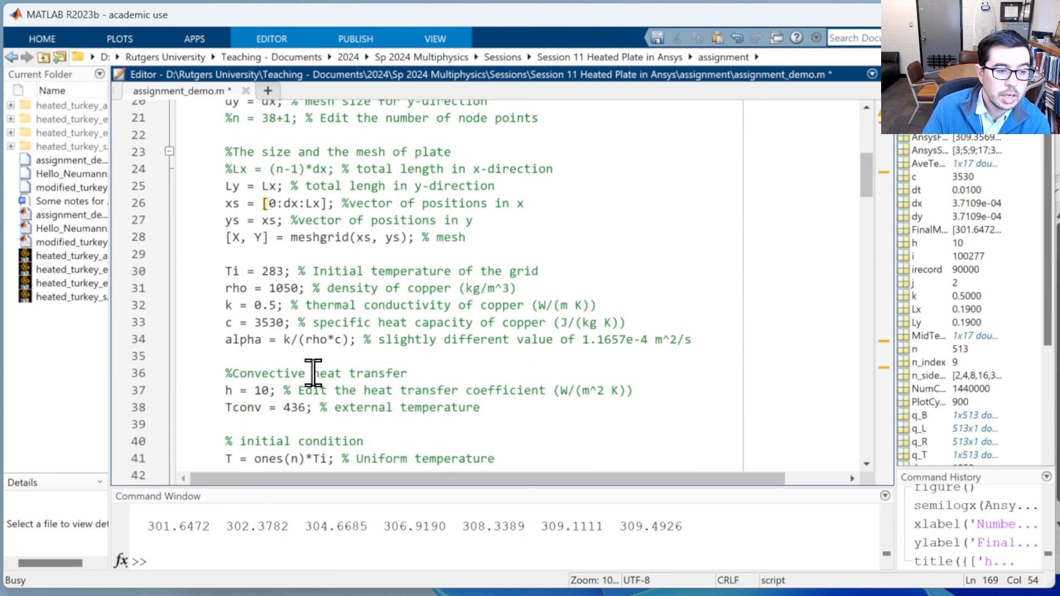
pyautogui.scroll(3, 353, 356)
pyautogui.scroll(2, 355, 356)
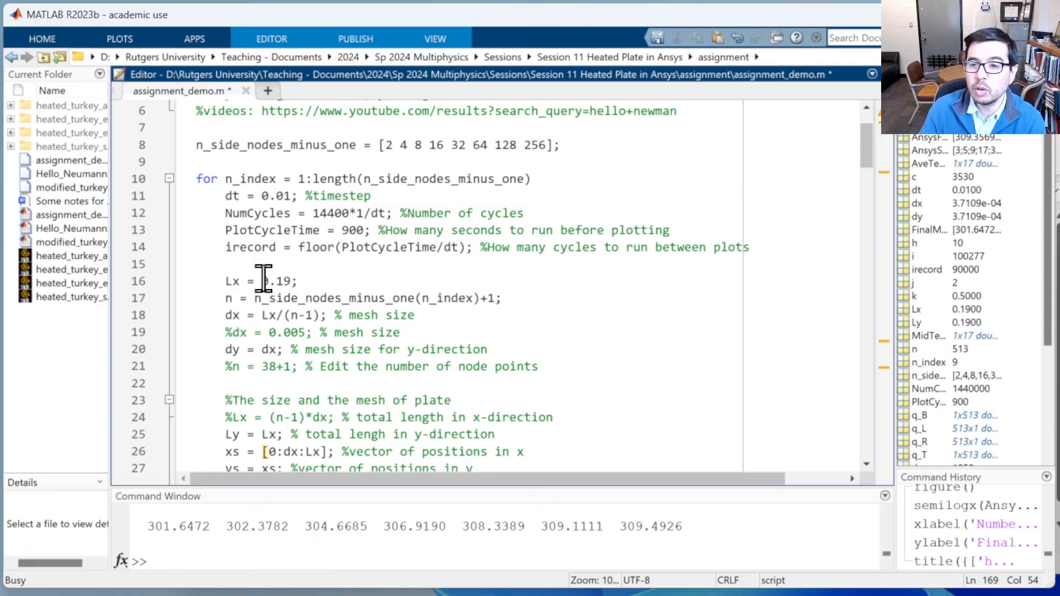
pyautogui.scroll(-20, 264, 279)
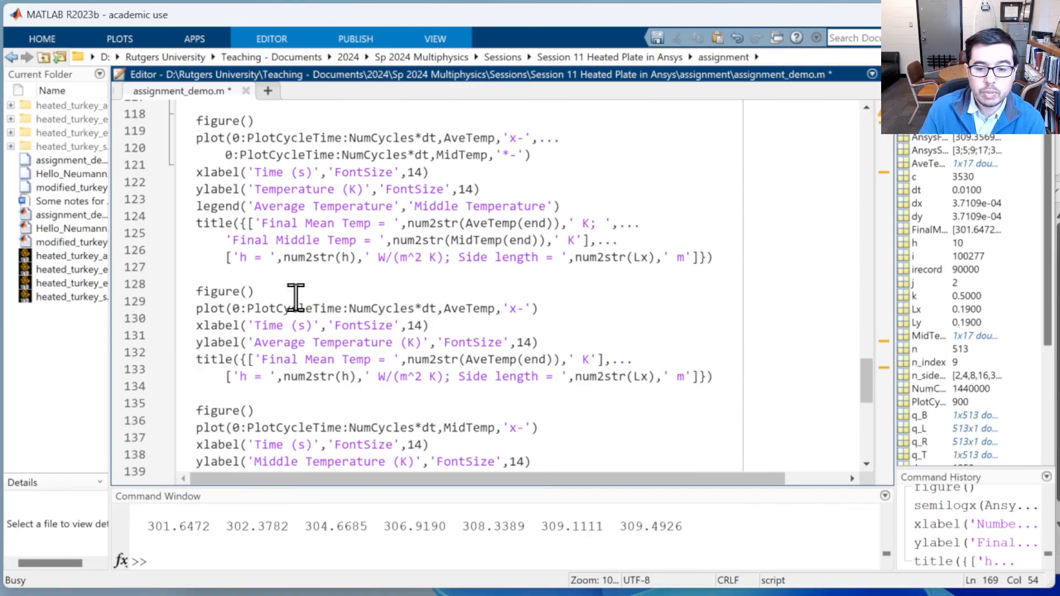